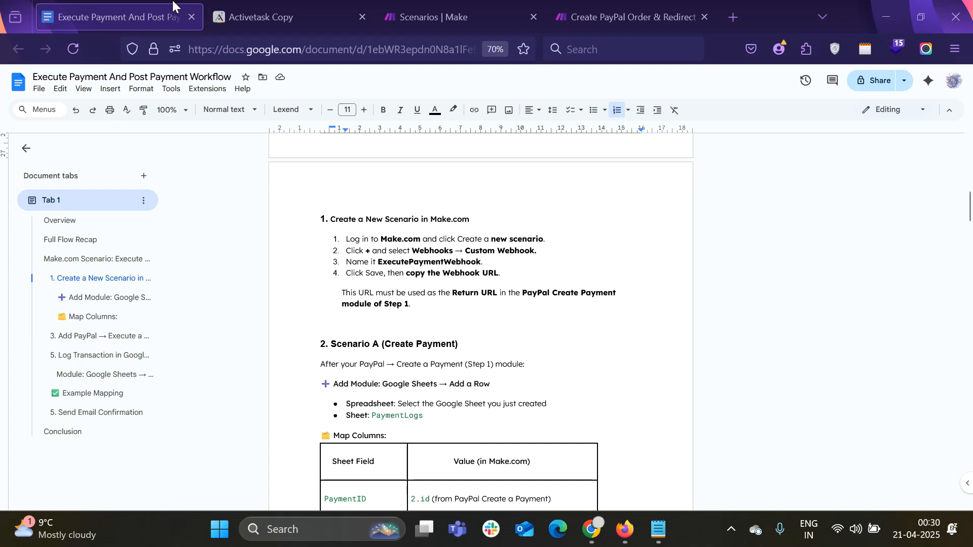
Switch to the Activetask Copy app in Adalo to show its Flag User, Post and Comment screens
{"action": "left_click", "coordinate": [261, 18]}
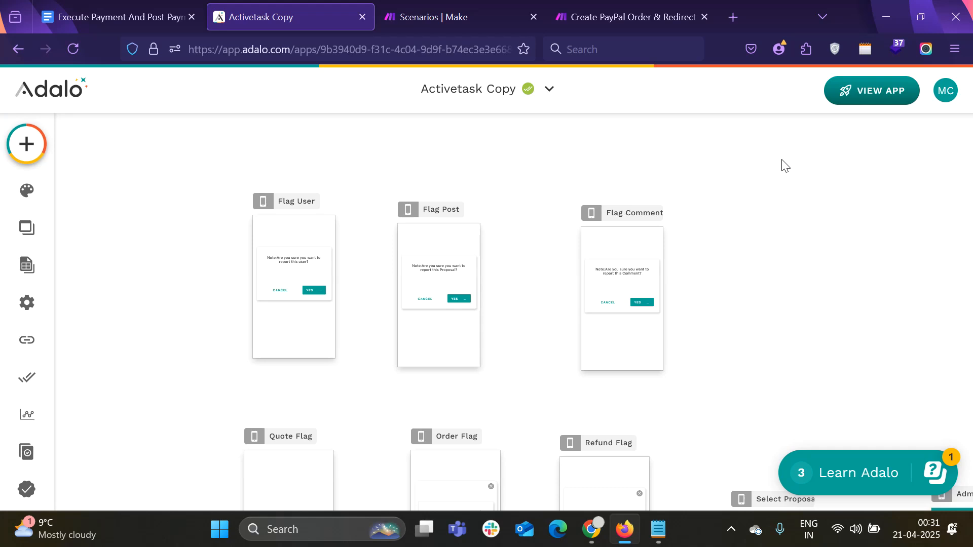
{"action": "mouse_move", "coordinate": [504, 6]}
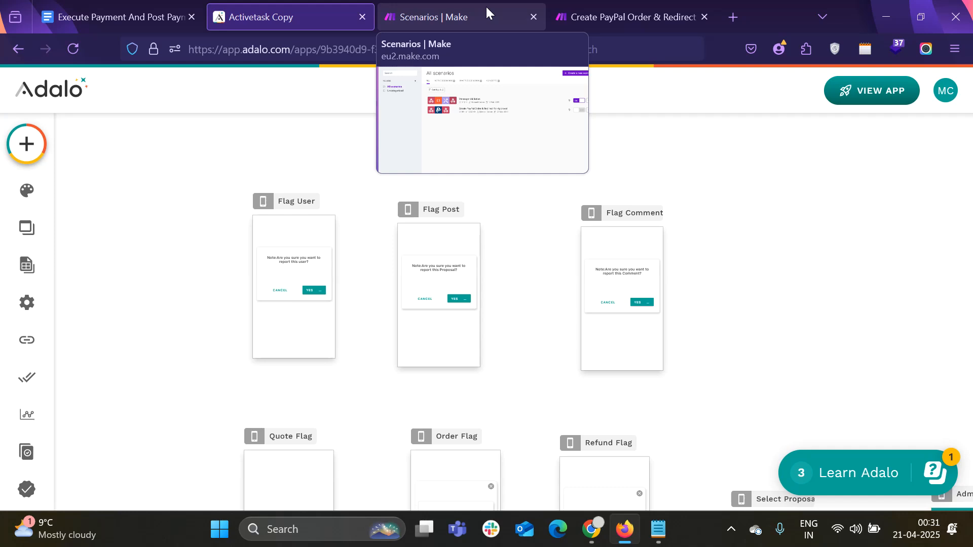
Create a new, empty scenario from the Make scenarios list
{"action": "left_click", "coordinate": [486, 6]}
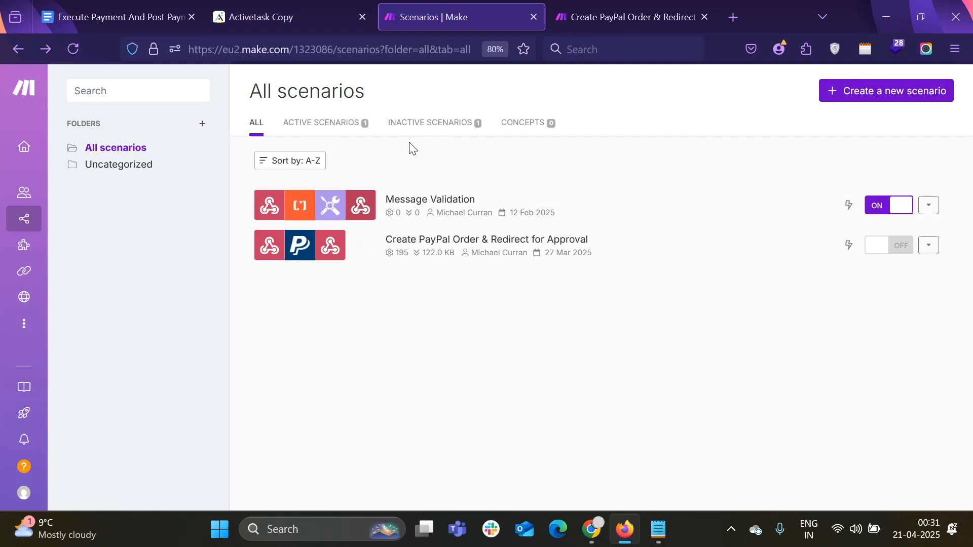
{"action": "left_click", "coordinate": [896, 99]}
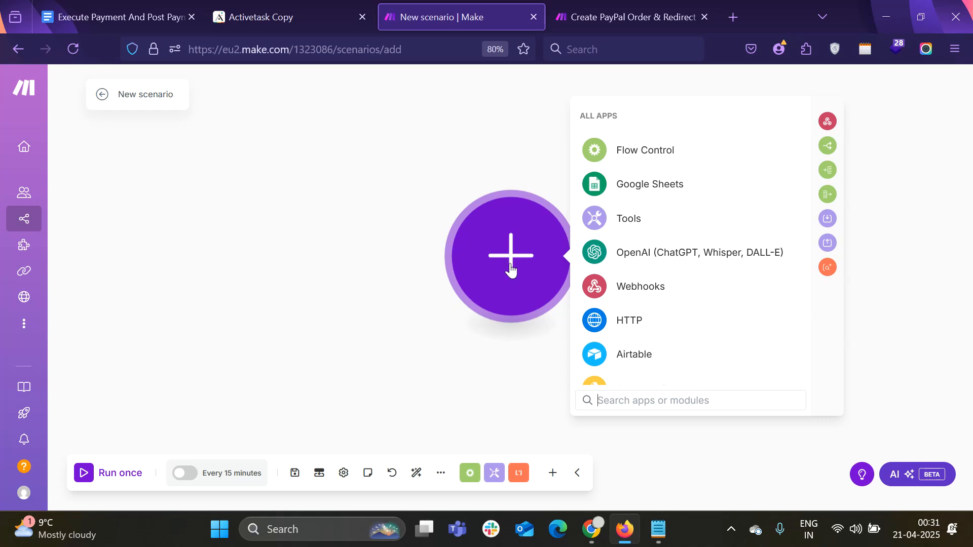
Add a Webhooks Custom webhook trigger using ExecutePaymentWebhook, copy its address, and save
{"action": "left_click", "coordinate": [653, 293]}
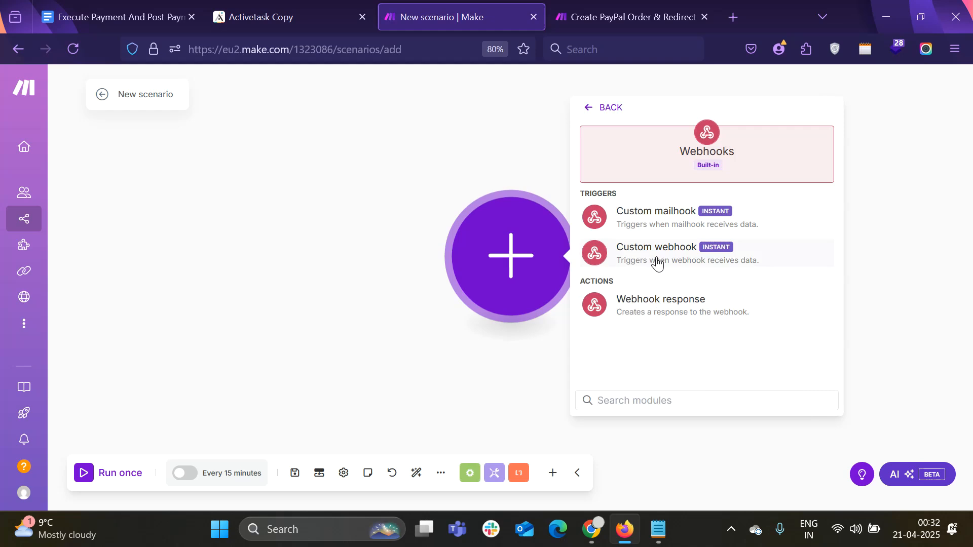
{"action": "left_click", "coordinate": [657, 263]}
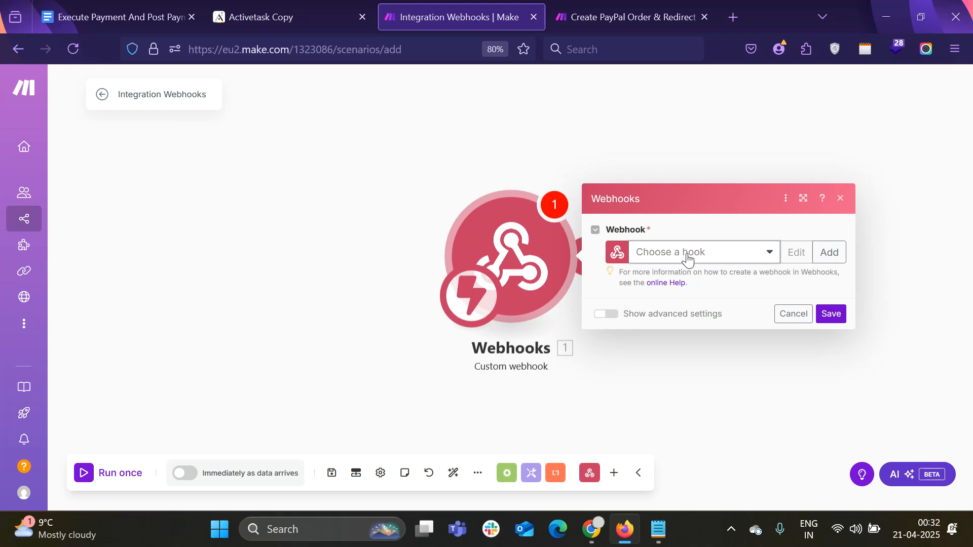
{"action": "left_click", "coordinate": [688, 260]}
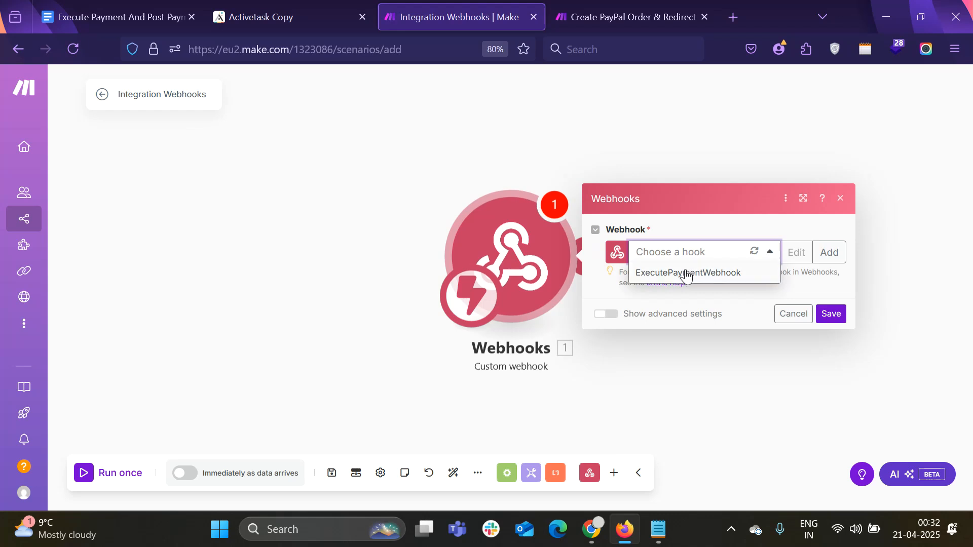
{"action": "left_click", "coordinate": [687, 273]}
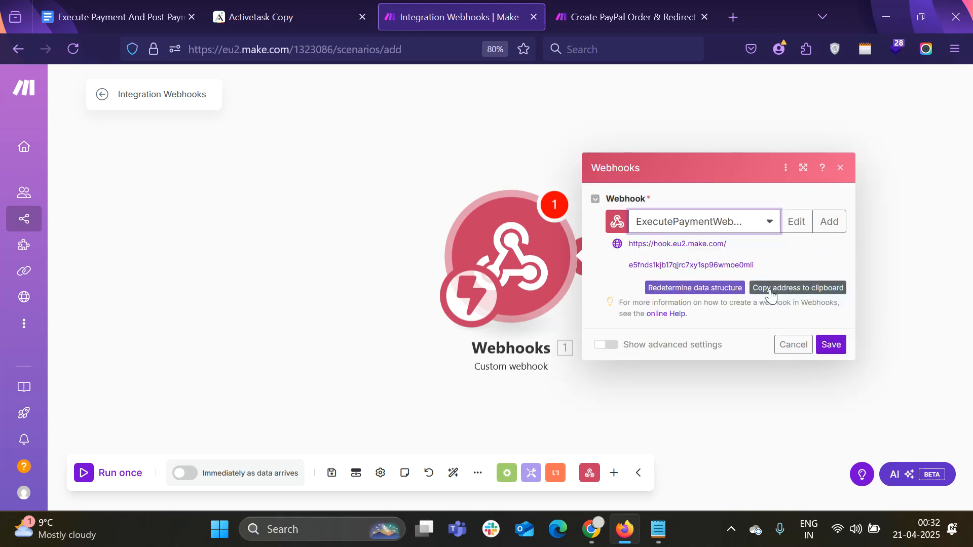
{"action": "left_click", "coordinate": [771, 289]}
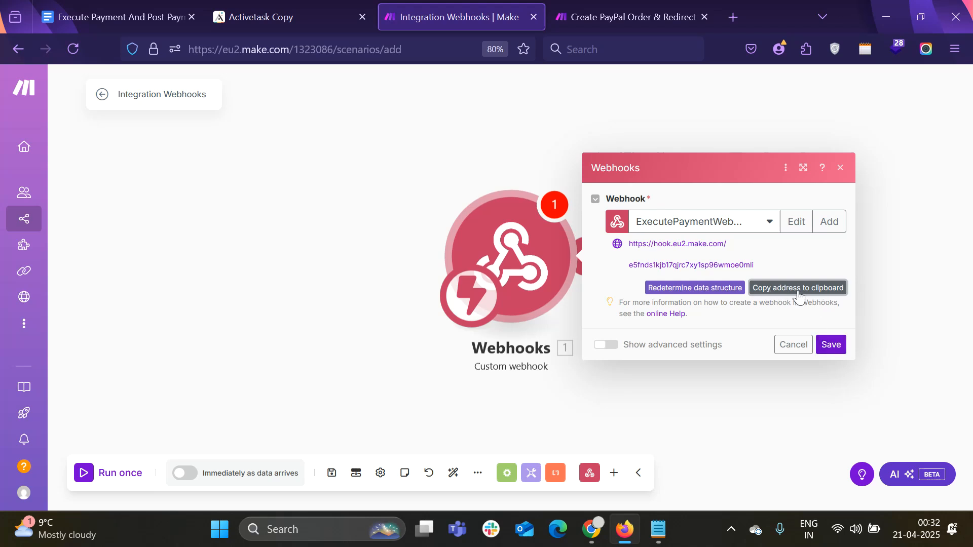
{"action": "left_click", "coordinate": [834, 350]}
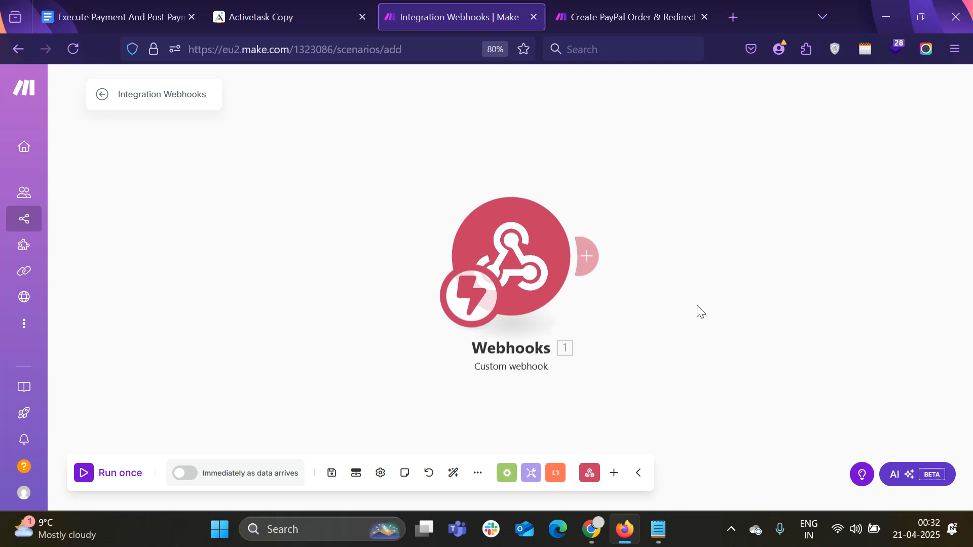
Move the Webhooks trigger to the canvas's left and reopen its settings
{"action": "left_click_drag", "start_coordinate": [527, 250], "coordinate": [229, 240]}
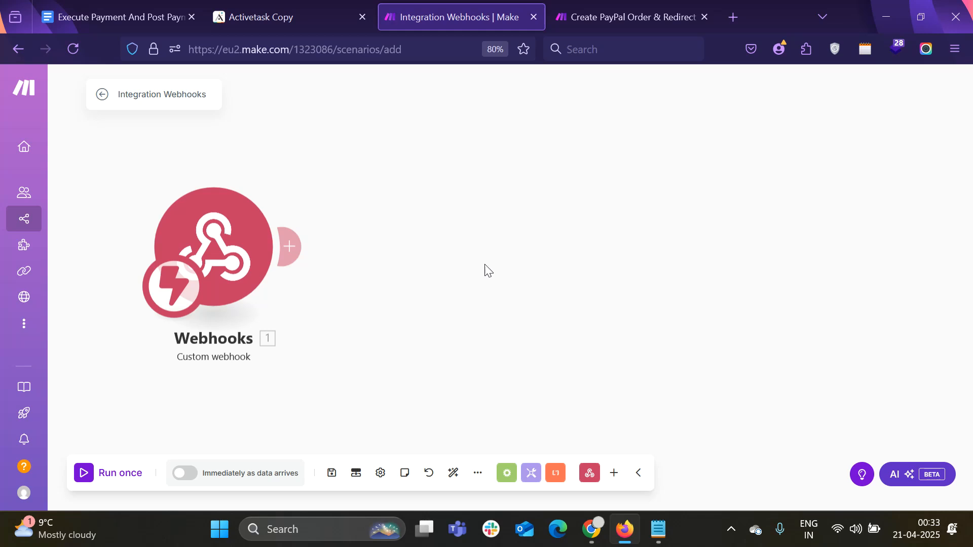
{"action": "left_click", "coordinate": [240, 260]}
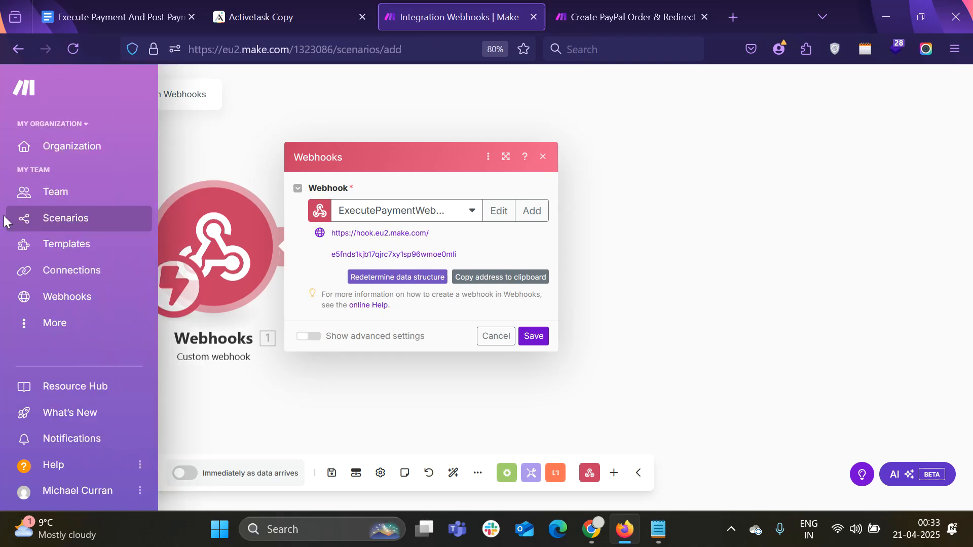
In the Create PayPal Order scenario, open the PayPal payment and select the hook id in its Return URL
{"action": "left_click", "coordinate": [626, 16]}
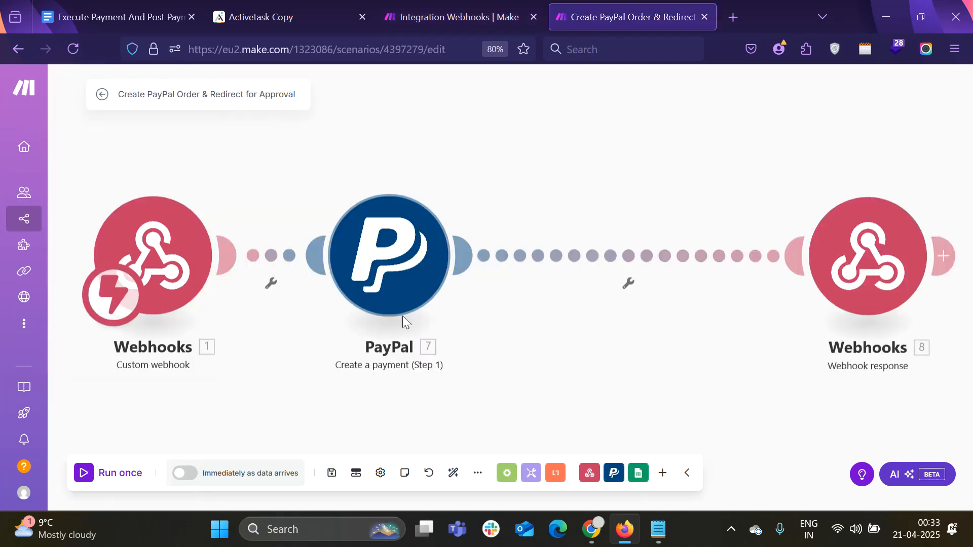
{"action": "left_click", "coordinate": [396, 264]}
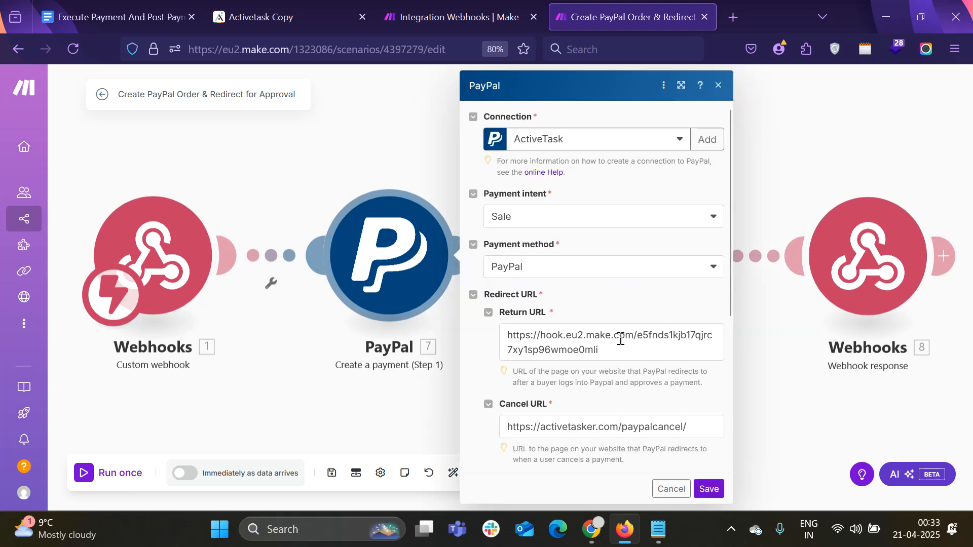
{"action": "left_click_drag", "start_coordinate": [613, 350], "coordinate": [506, 336]}
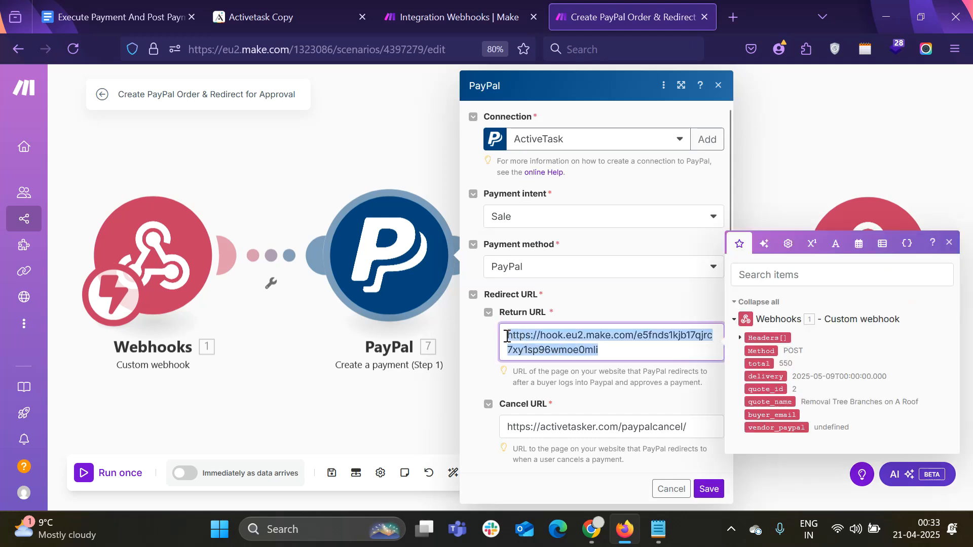
{"action": "left_click", "coordinate": [617, 355]}
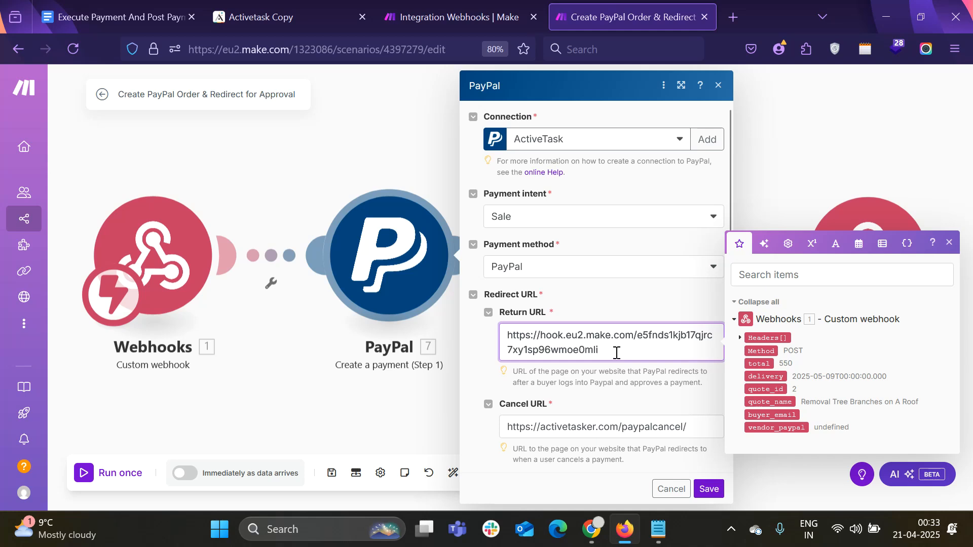
Save the PayPal payment settings and zoom out to show the whole flow
{"action": "left_click", "coordinate": [710, 489]}
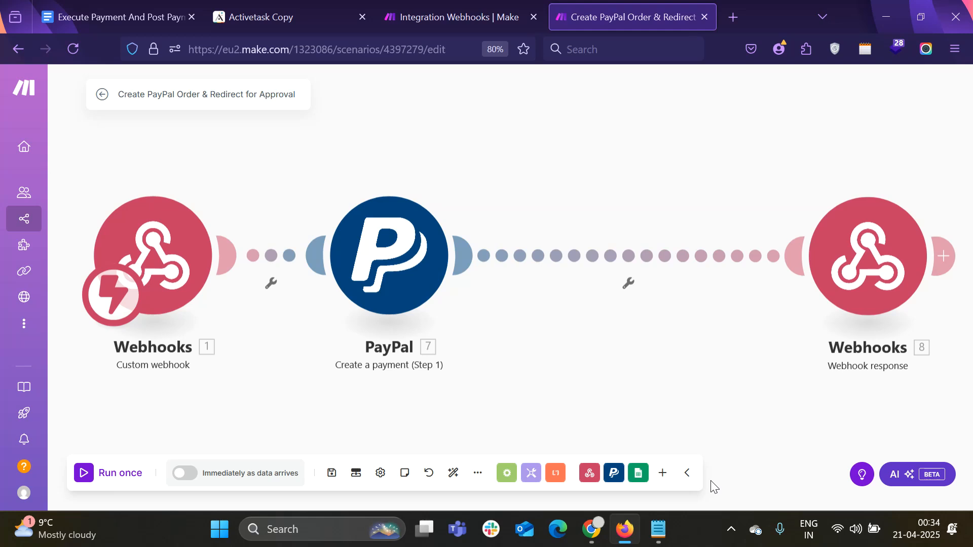
{"action": "scroll", "coordinate": [451, 285], "scroll_direction": "down", "scroll_amount": 1}
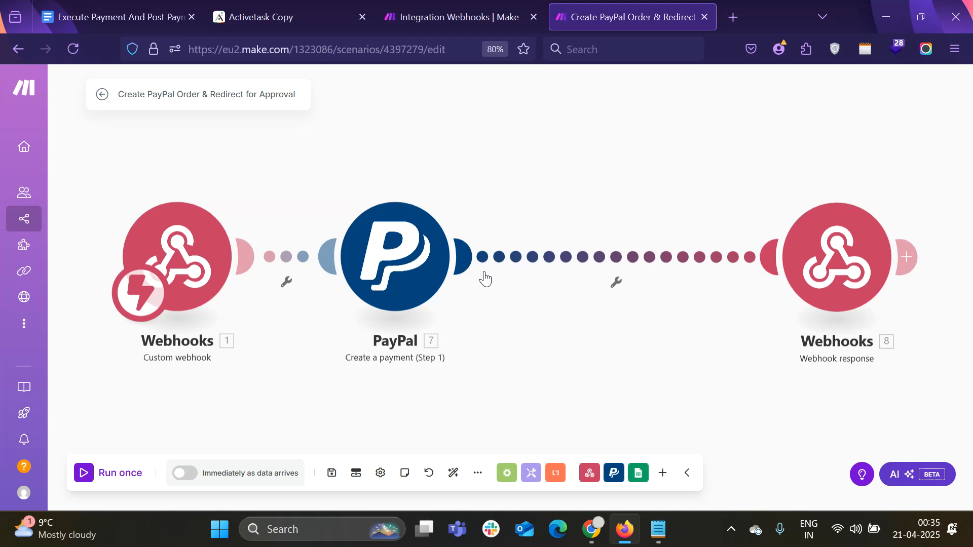
Insert a Google Sheets Add a Row module on the PayPal–response link using the ActiveTasks connection
{"action": "right_click", "coordinate": [566, 263]}
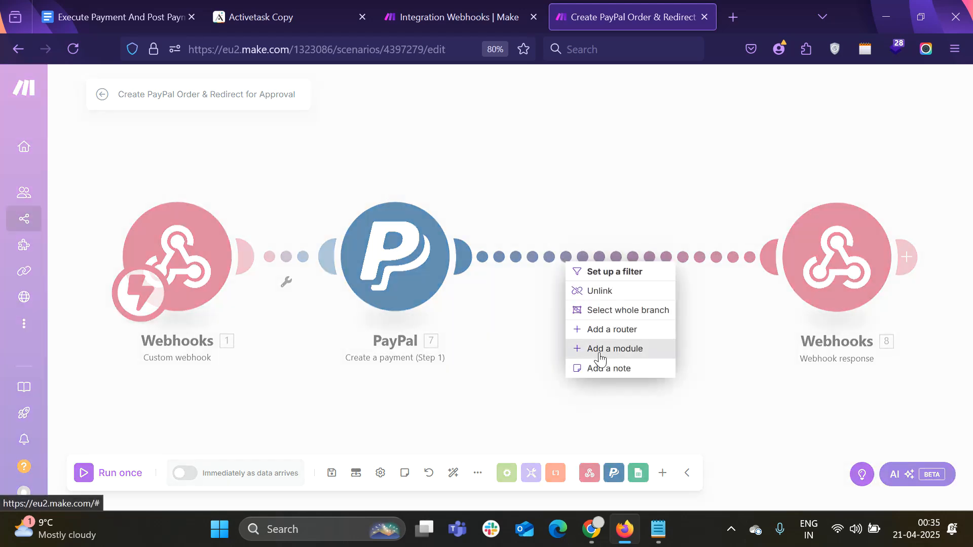
{"action": "left_click", "coordinate": [600, 349]}
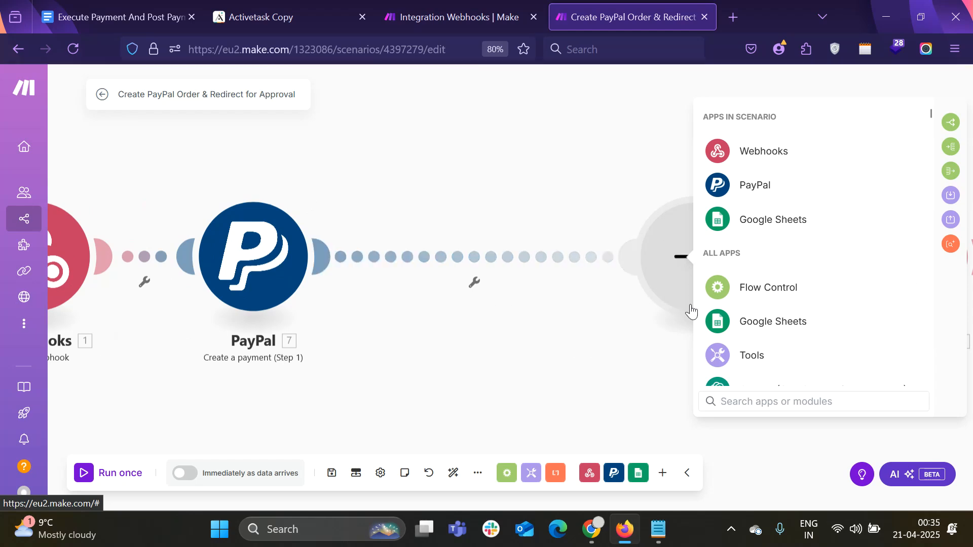
{"action": "left_click", "coordinate": [752, 225]}
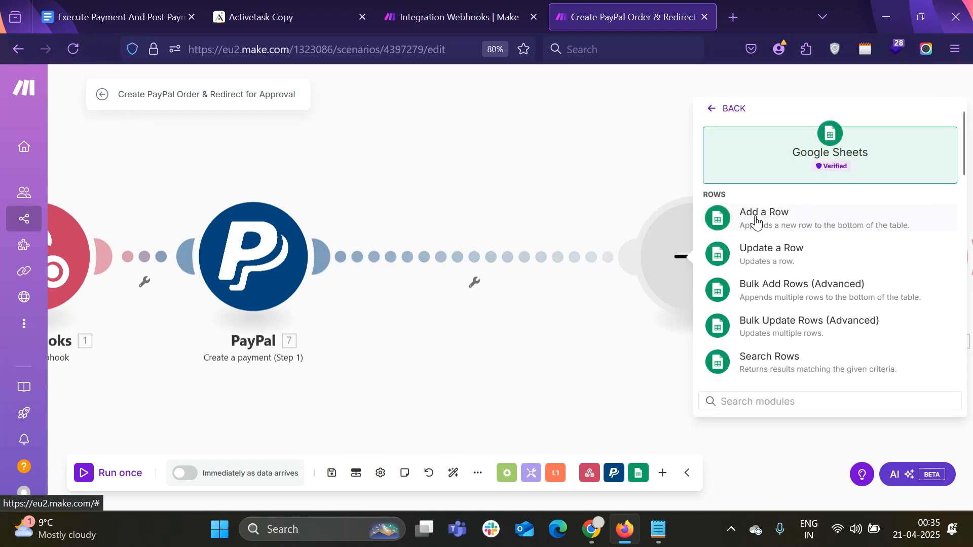
{"action": "left_click", "coordinate": [756, 223]}
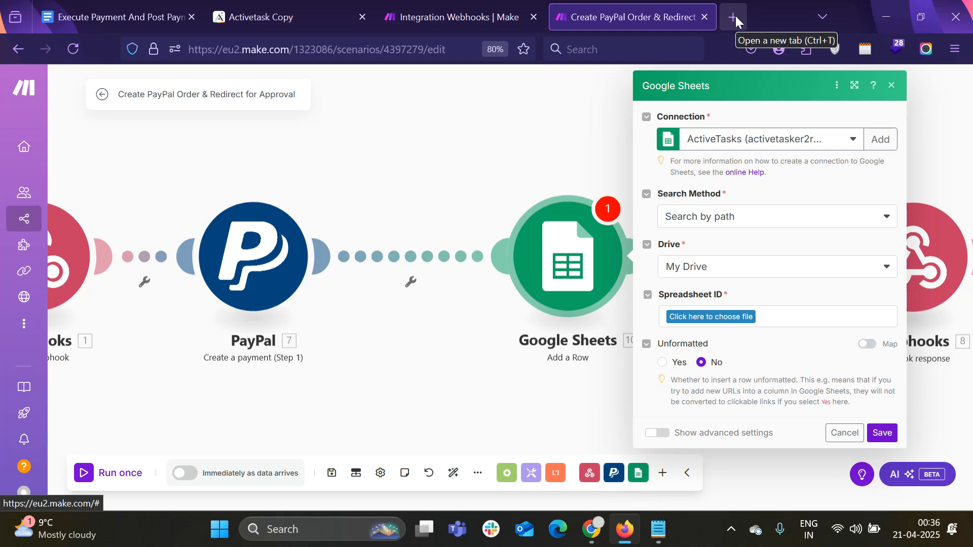
{"action": "left_click", "coordinate": [729, 142]}
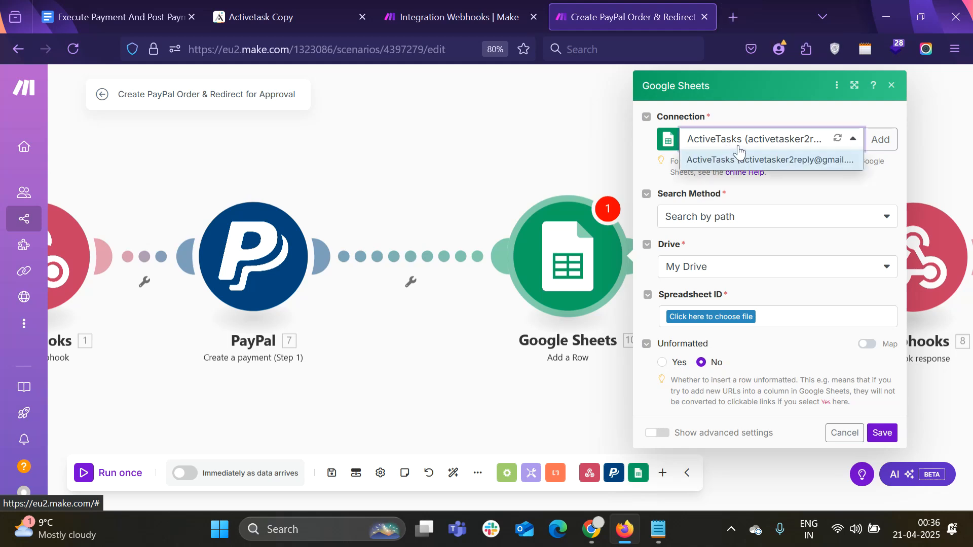
{"action": "left_click", "coordinate": [740, 155]}
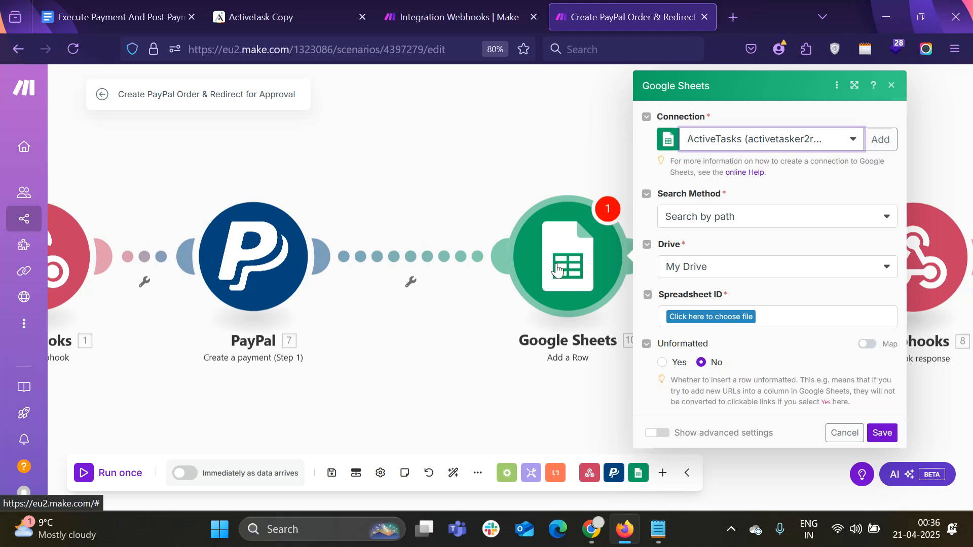
{"action": "left_click_drag", "start_coordinate": [595, 279], "coordinate": [548, 276]}
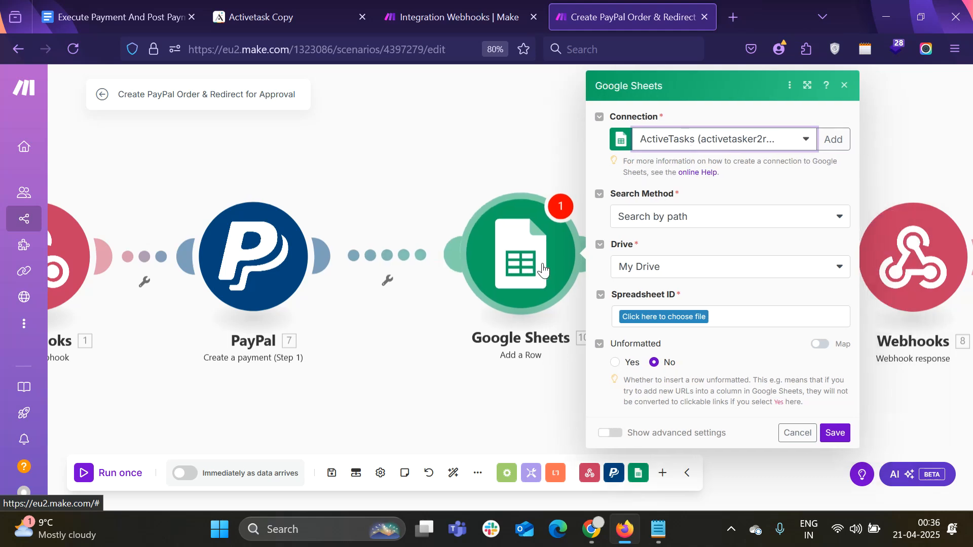
Open the PaymentLogs spreadsheet in a new tab by searching 'paymentlogs'
{"action": "left_click", "coordinate": [733, 17]}
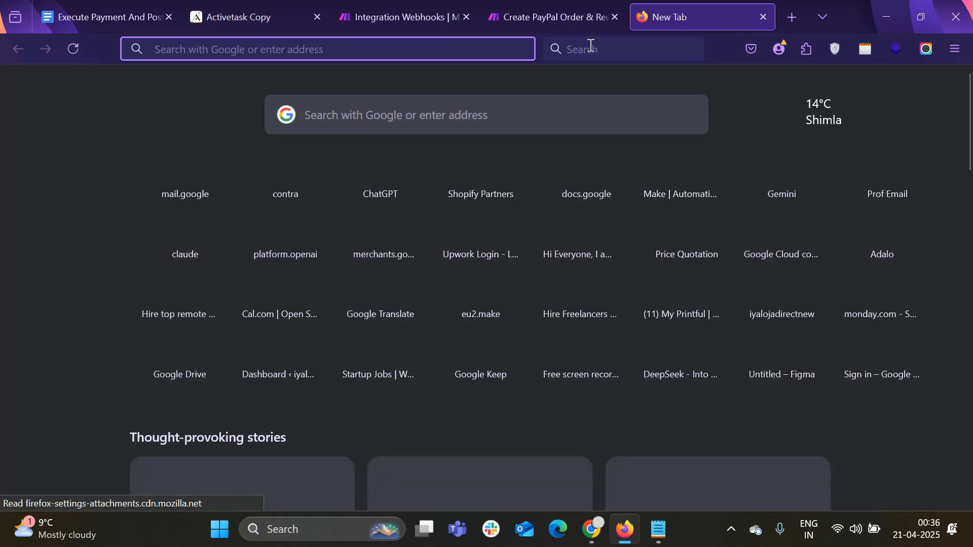
{"action": "left_click", "coordinate": [375, 53]}
{"action": "type", "text": "pay"}
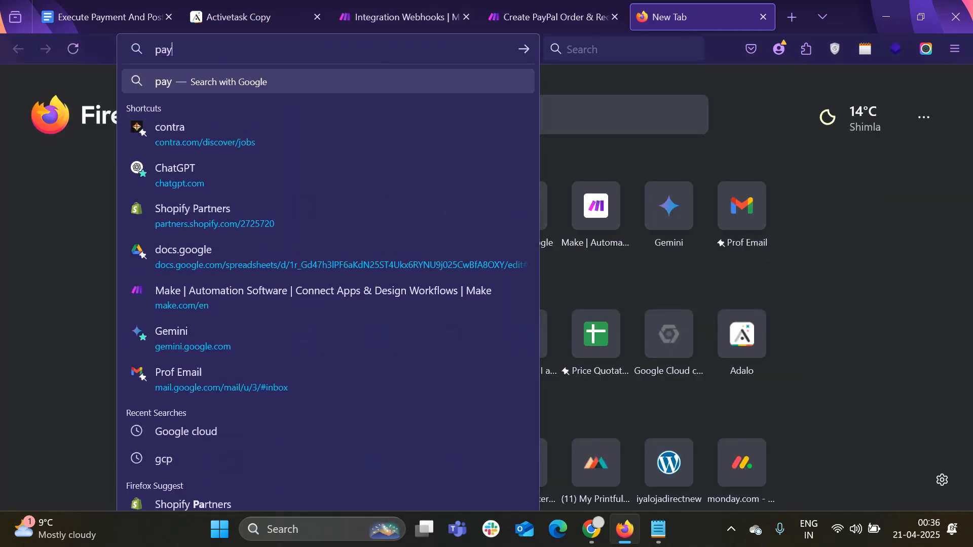
{"action": "type", "text": "m"}
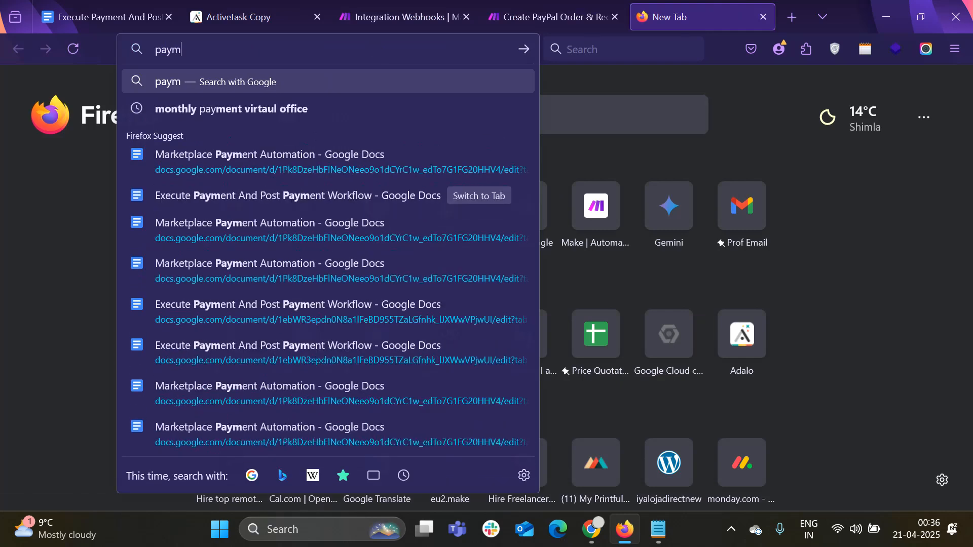
{"action": "type", "text": "ent"}
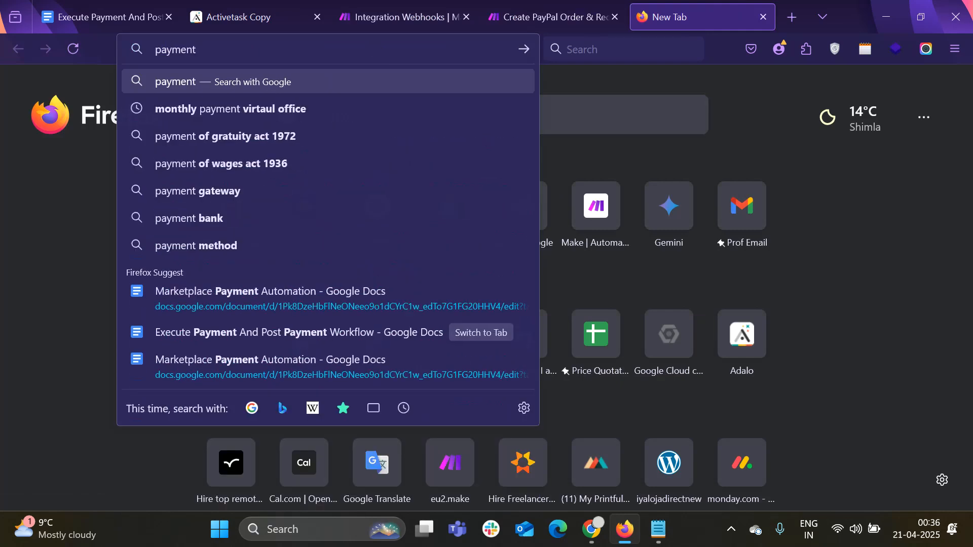
{"action": "type", "text": "logs"}
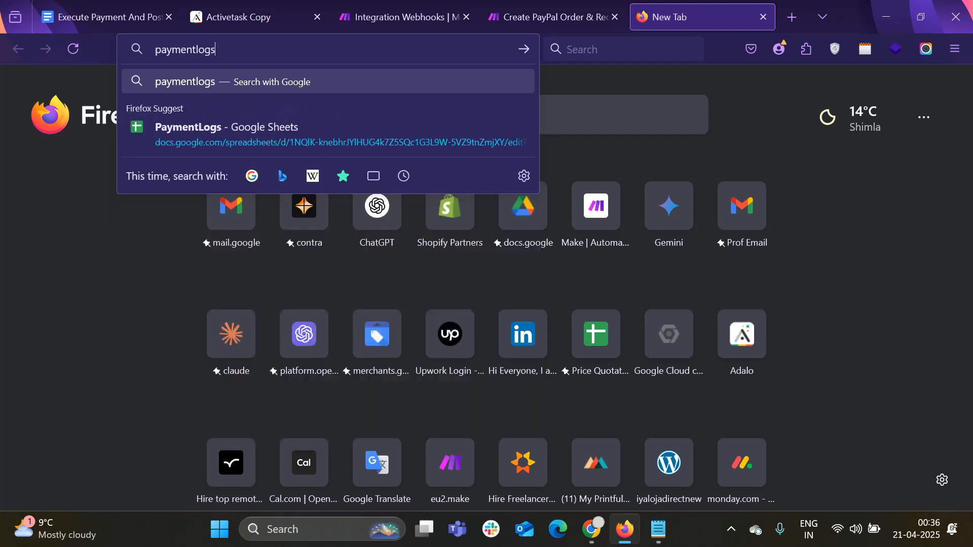
{"action": "left_click", "coordinate": [342, 121]}
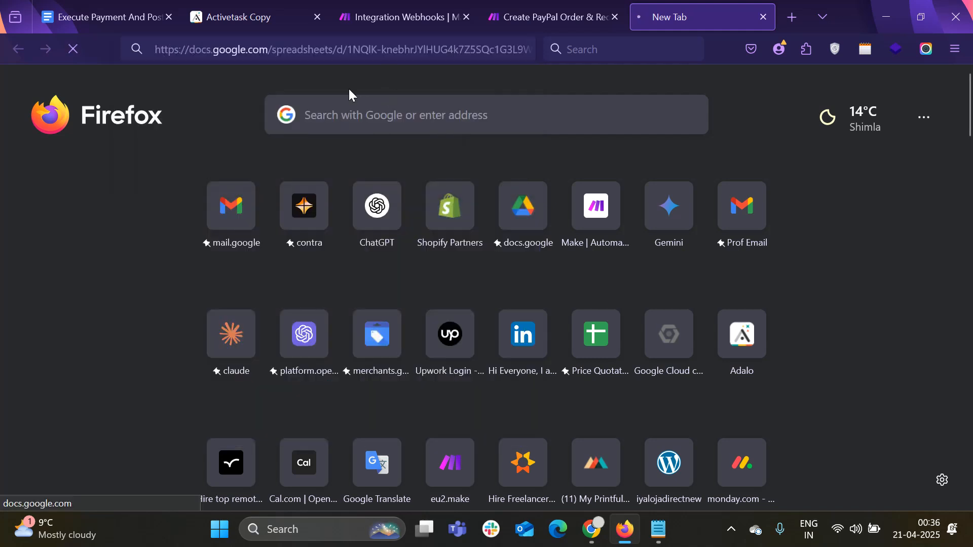
{"action": "mouse_move", "coordinate": [586, 5]}
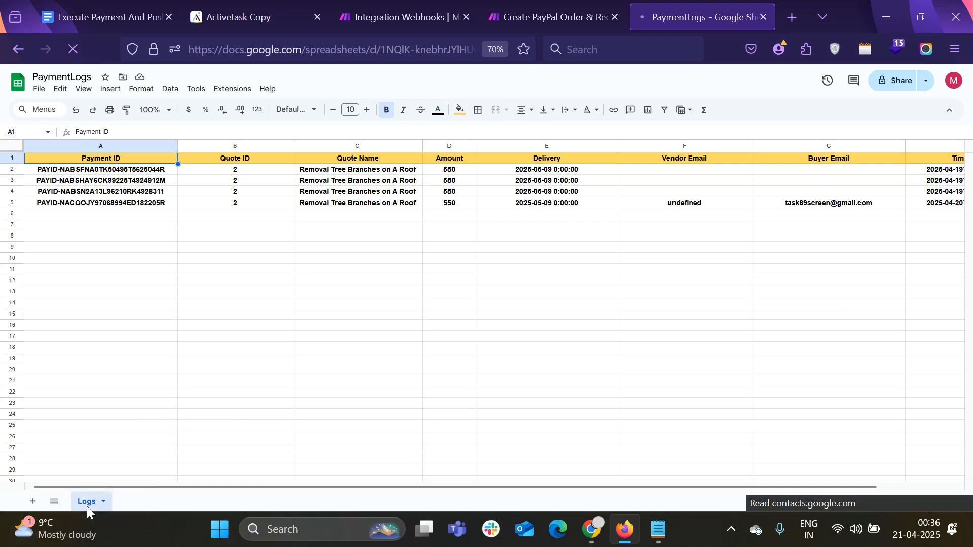
In the Add a Row module, set Search Method to Search by path and Drive to My Drive
{"action": "left_click", "coordinate": [516, 9]}
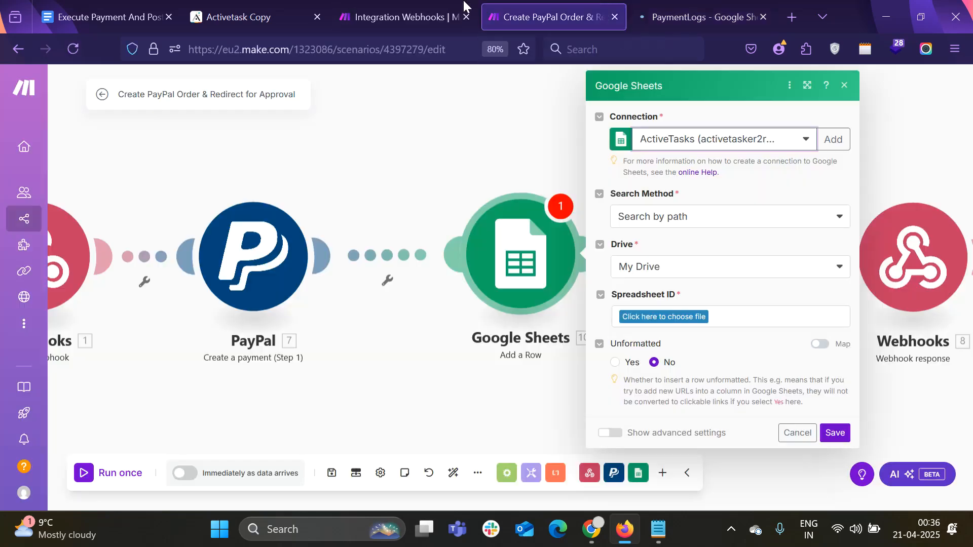
{"action": "left_click", "coordinate": [413, 6]}
{"action": "left_click", "coordinate": [583, 17]}
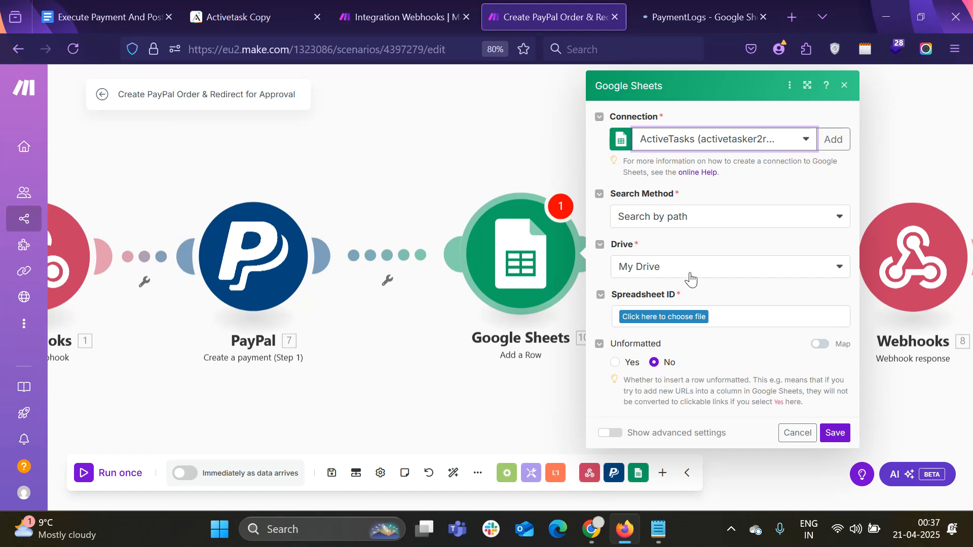
{"action": "left_click", "coordinate": [695, 220]}
{"action": "left_click", "coordinate": [679, 238]}
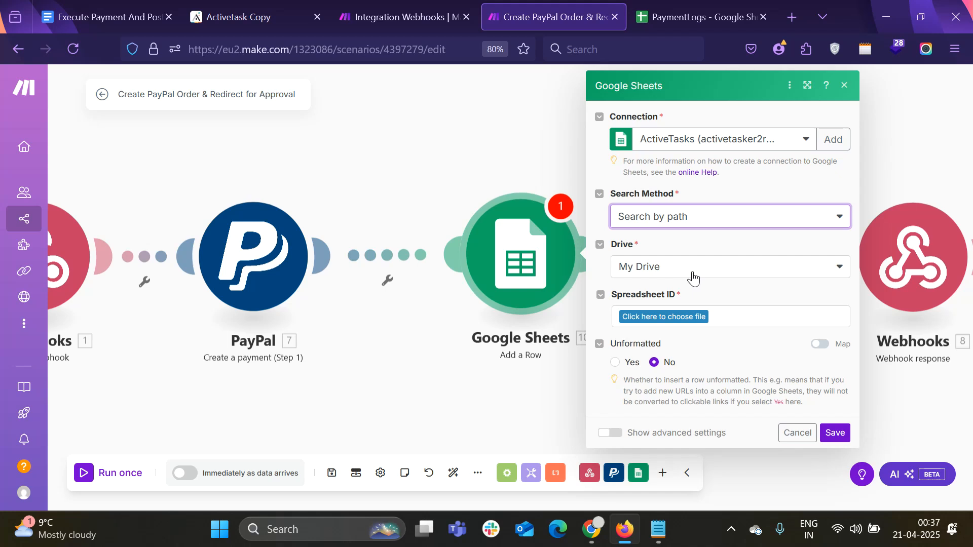
{"action": "left_click", "coordinate": [674, 272]}
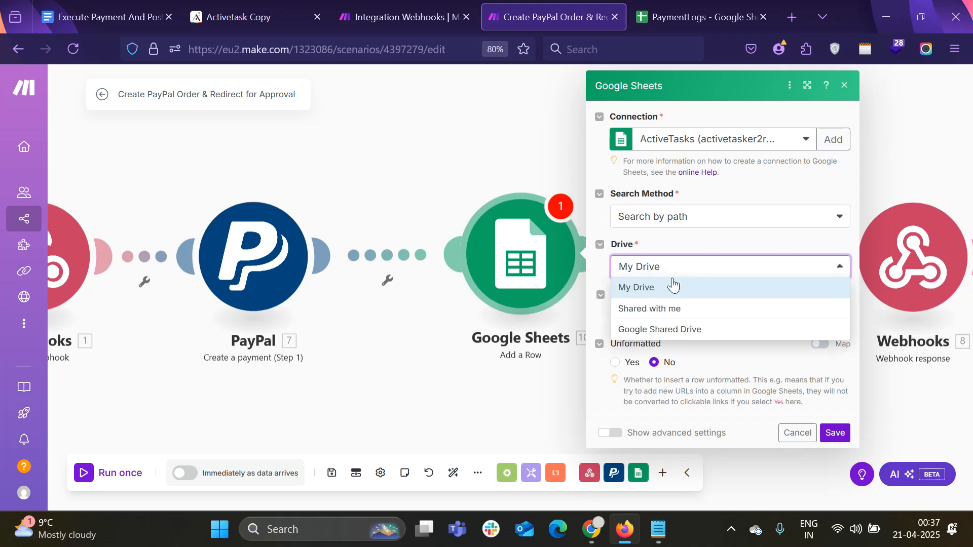
{"action": "left_click", "coordinate": [669, 287]}
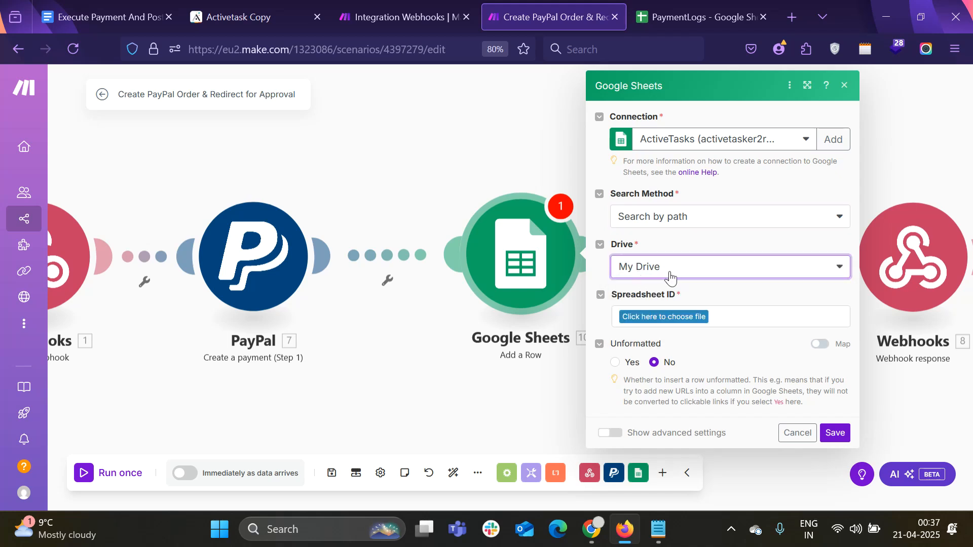
Choose the PaymentLogs spreadsheet and its Logs sheet
{"action": "left_click", "coordinate": [694, 317]}
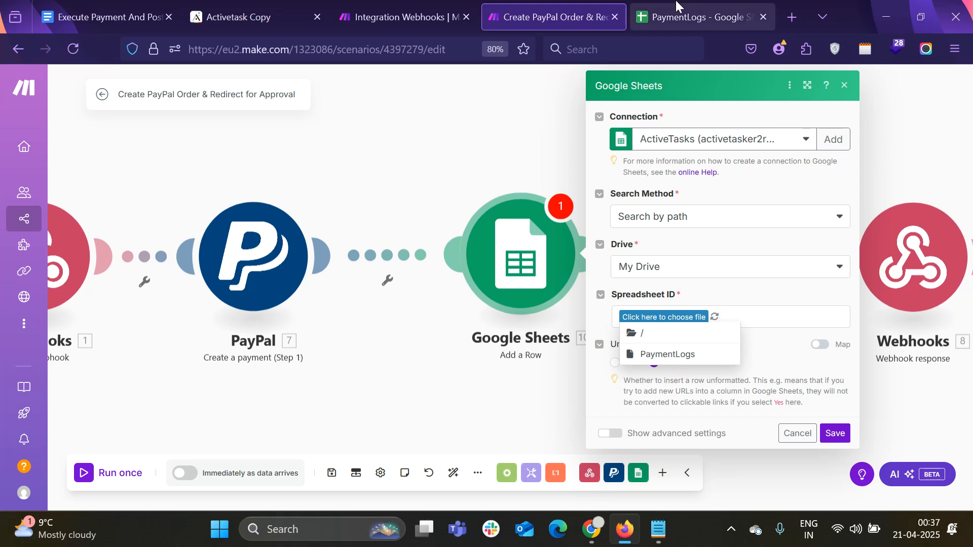
{"action": "left_click", "coordinate": [699, 16]}
{"action": "left_click", "coordinate": [491, 17]}
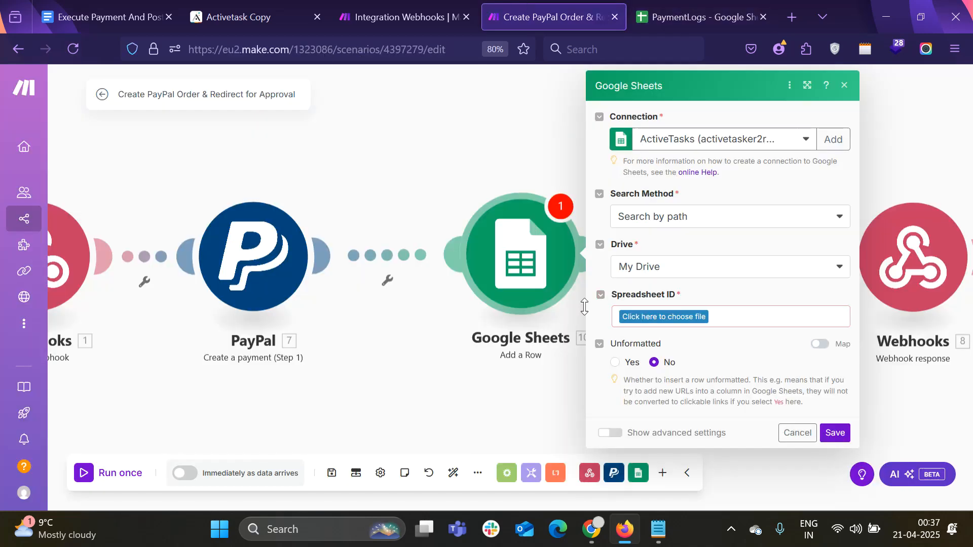
{"action": "left_click", "coordinate": [671, 318]}
{"action": "left_click", "coordinate": [667, 355]}
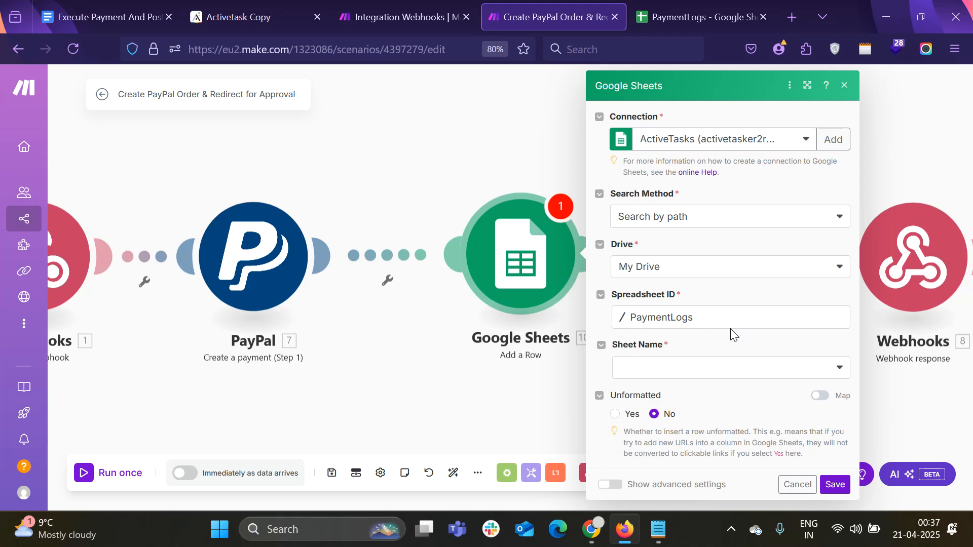
{"action": "left_click", "coordinate": [658, 372]}
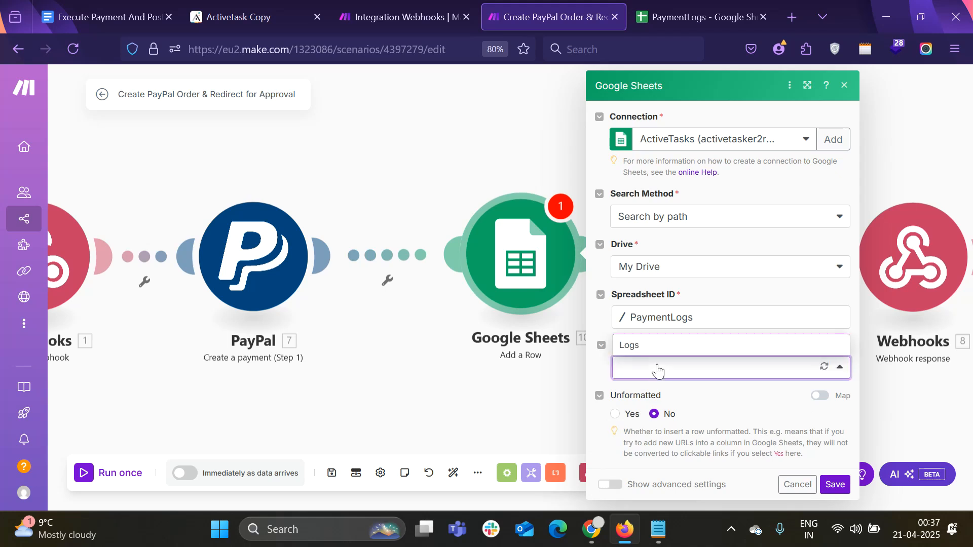
{"action": "left_click", "coordinate": [632, 349]}
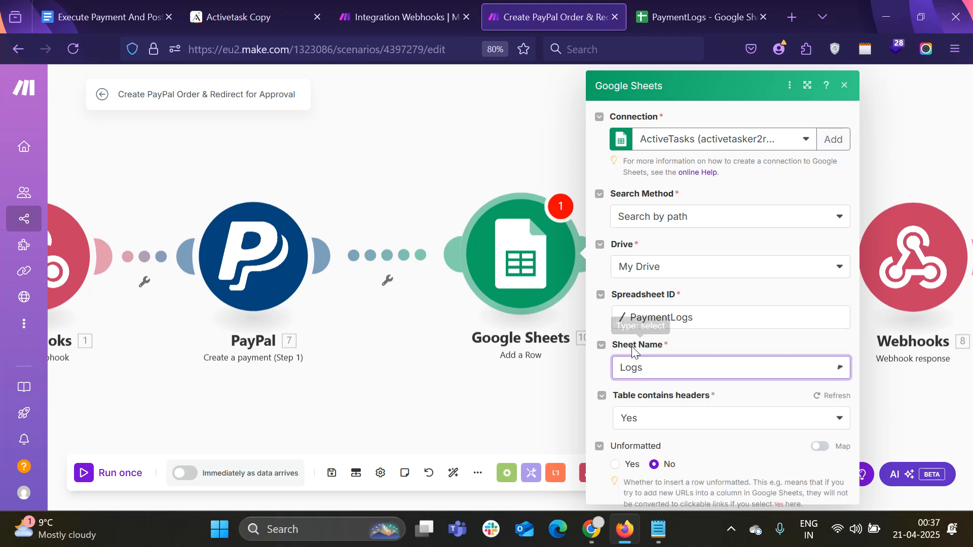
Review the module's column fields, then go to the PaymentLogs spreadsheet
{"action": "scroll", "coordinate": [710, 345], "scroll_direction": "down", "scroll_amount": 2}
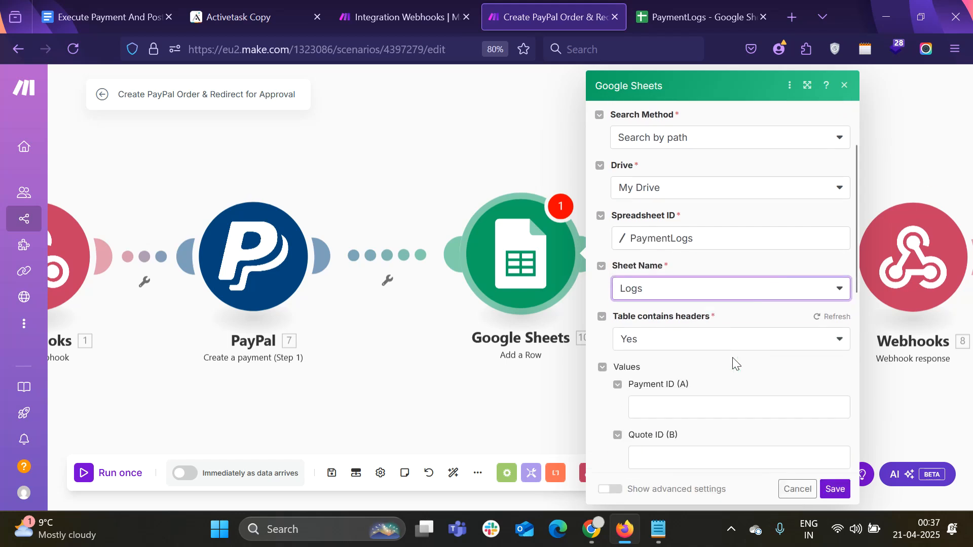
{"action": "scroll", "coordinate": [706, 353], "scroll_direction": "down", "scroll_amount": 3}
{"action": "scroll", "coordinate": [656, 200], "scroll_direction": "down", "scroll_amount": 4}
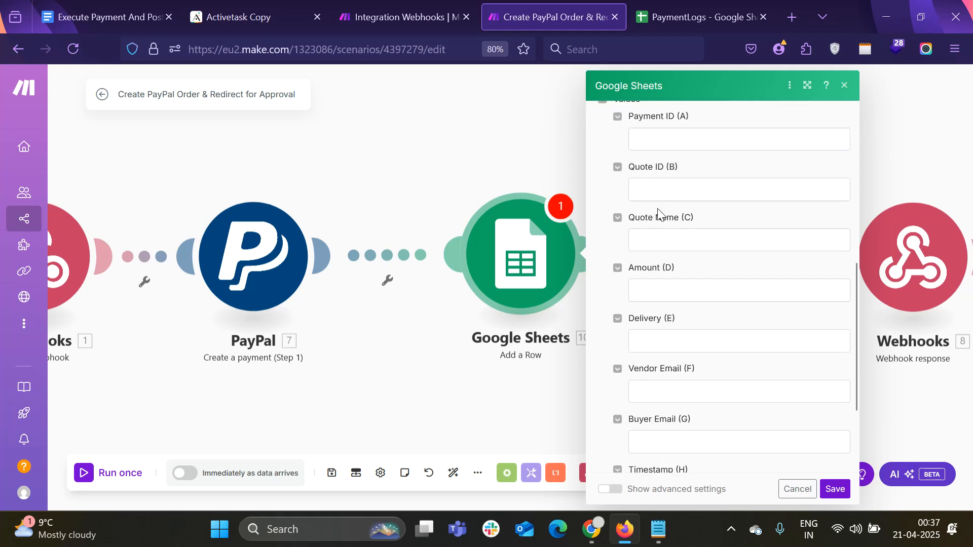
{"action": "scroll", "coordinate": [672, 262], "scroll_direction": "down", "scroll_amount": 1}
{"action": "scroll", "coordinate": [671, 264], "scroll_direction": "up", "scroll_amount": 2}
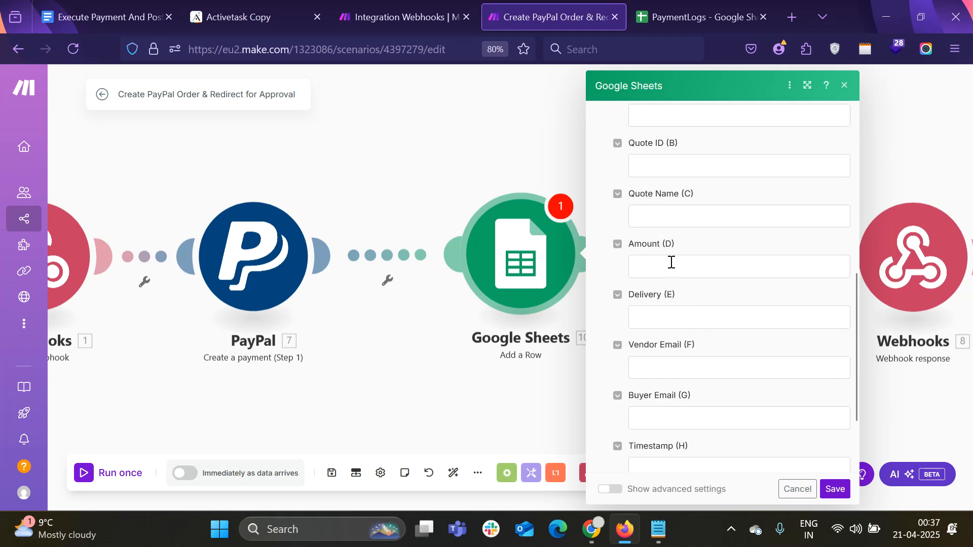
{"action": "scroll", "coordinate": [672, 262], "scroll_direction": "down", "scroll_amount": 3}
{"action": "scroll", "coordinate": [669, 261], "scroll_direction": "up", "scroll_amount": 10}
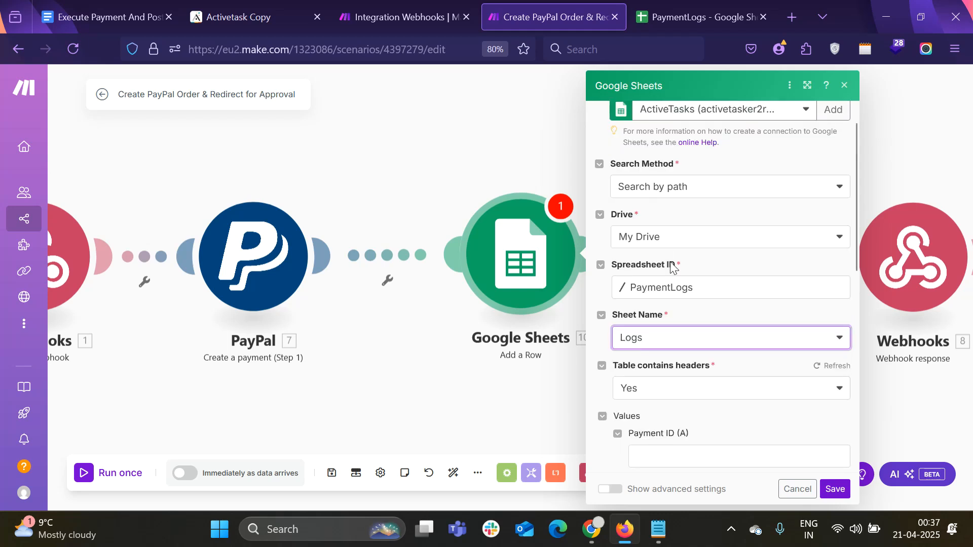
{"action": "scroll", "coordinate": [672, 345], "scroll_direction": "down", "scroll_amount": 4}
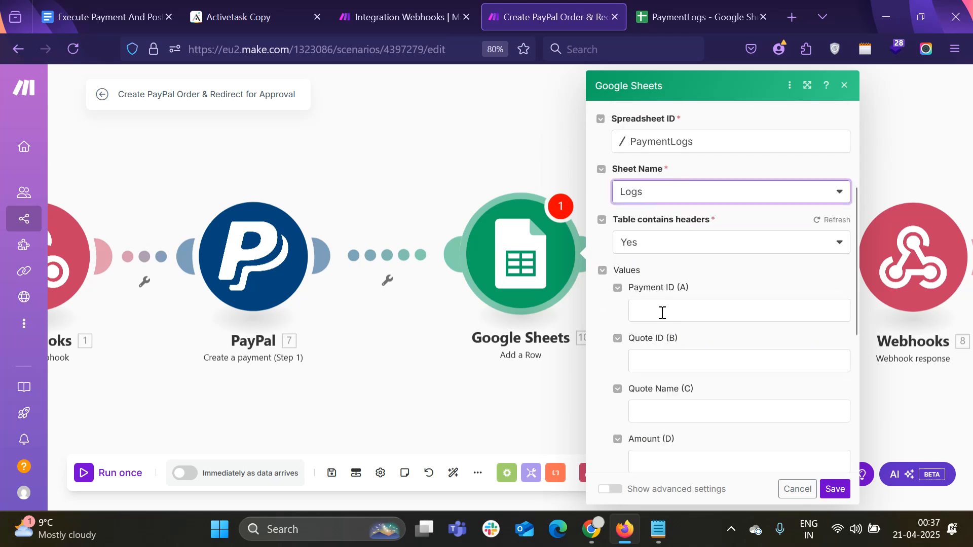
{"action": "key", "text": "ctrl+Tab"}
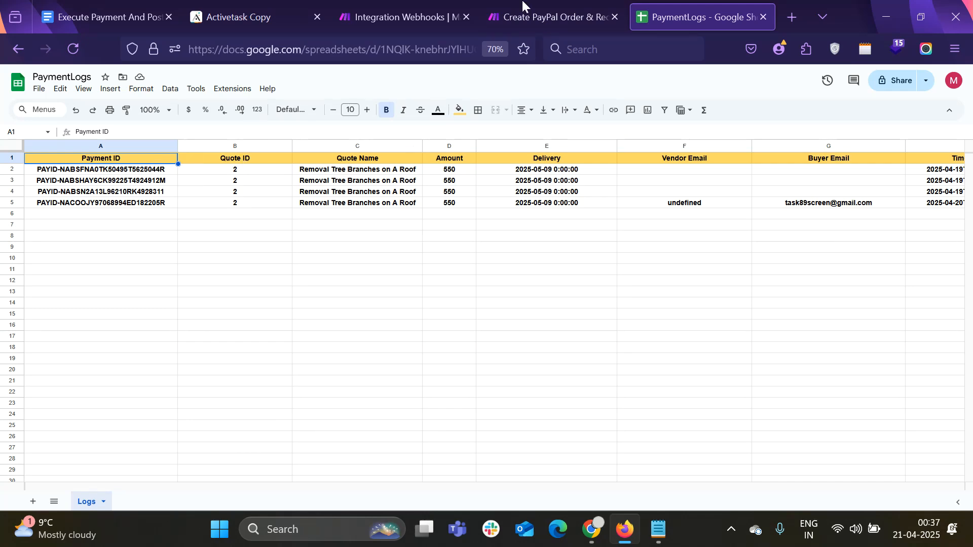
Cross-check the Logs columns against the guide's column mapping, ending on the Make Add a Row settings
{"action": "left_click", "coordinate": [519, 15]}
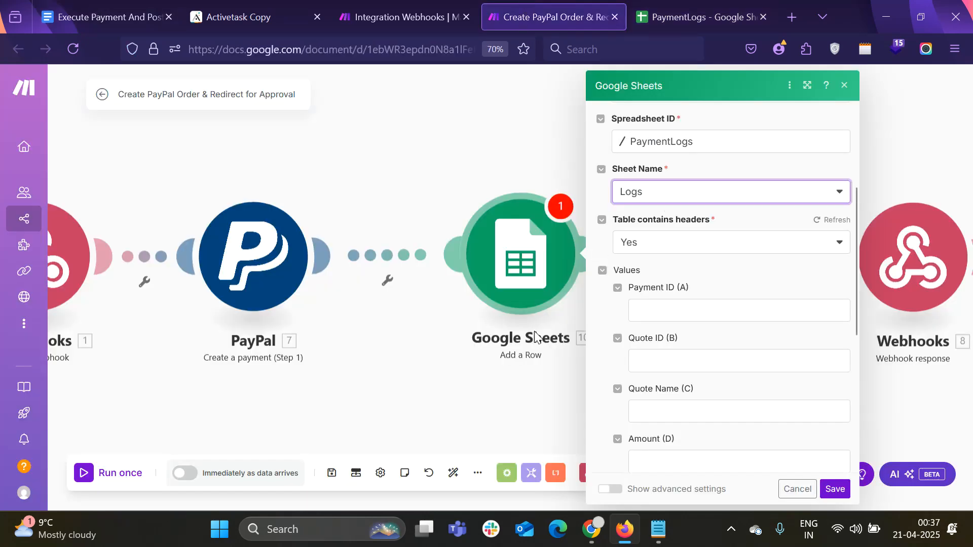
{"action": "key", "text": "ctrl+1"}
{"action": "scroll", "coordinate": [515, 321], "scroll_direction": "down", "scroll_amount": 3}
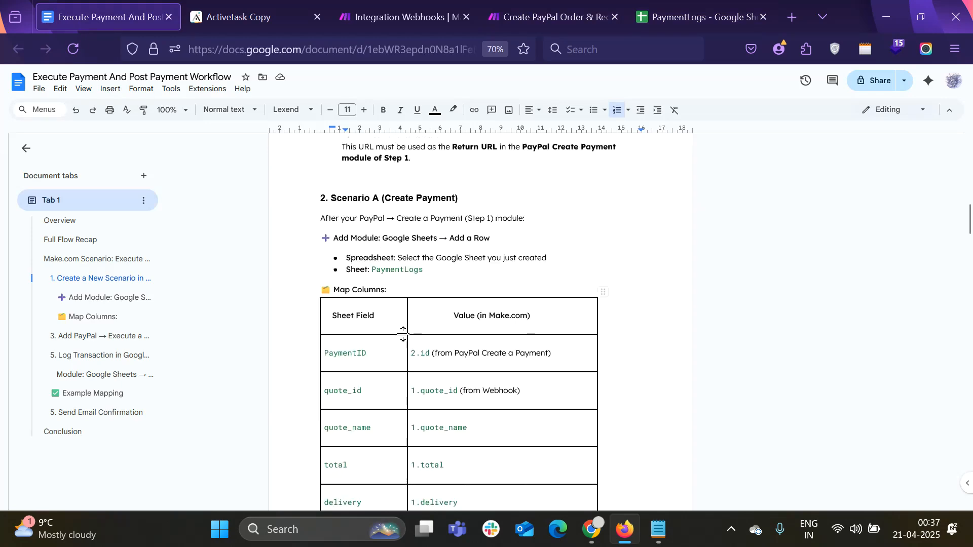
{"action": "left_click", "coordinate": [648, 6]}
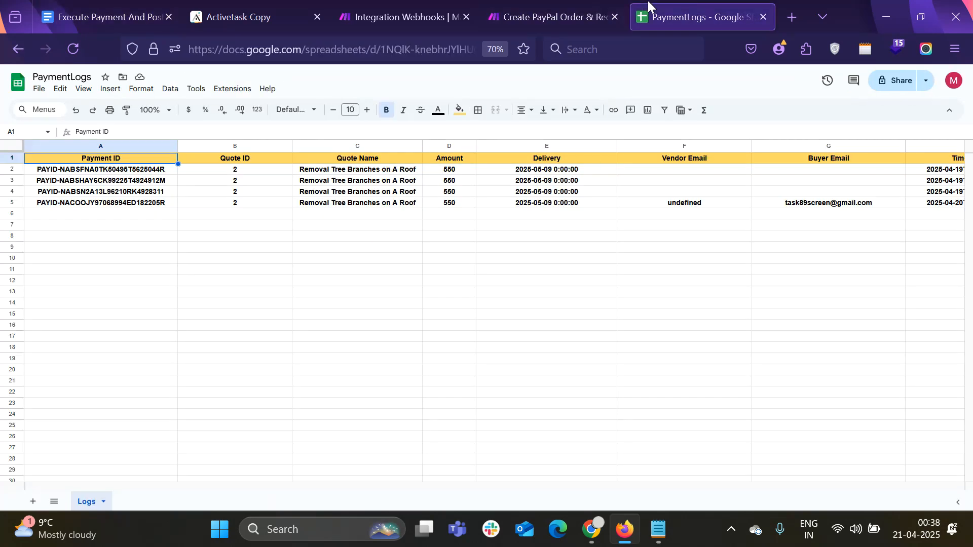
{"action": "left_click", "coordinate": [540, 5]}
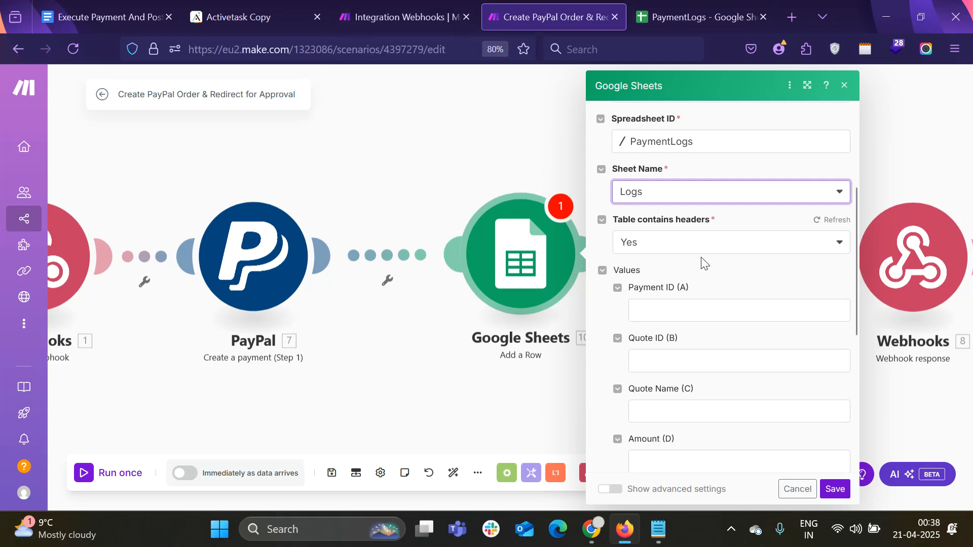
{"action": "left_click", "coordinate": [126, 7]}
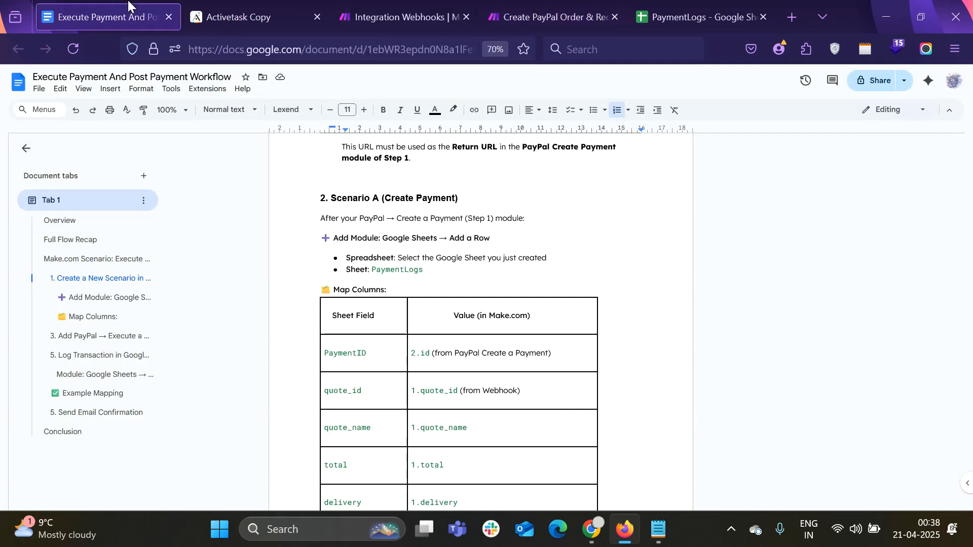
{"action": "left_click", "coordinate": [674, 7]}
{"action": "left_click", "coordinate": [544, 15]}
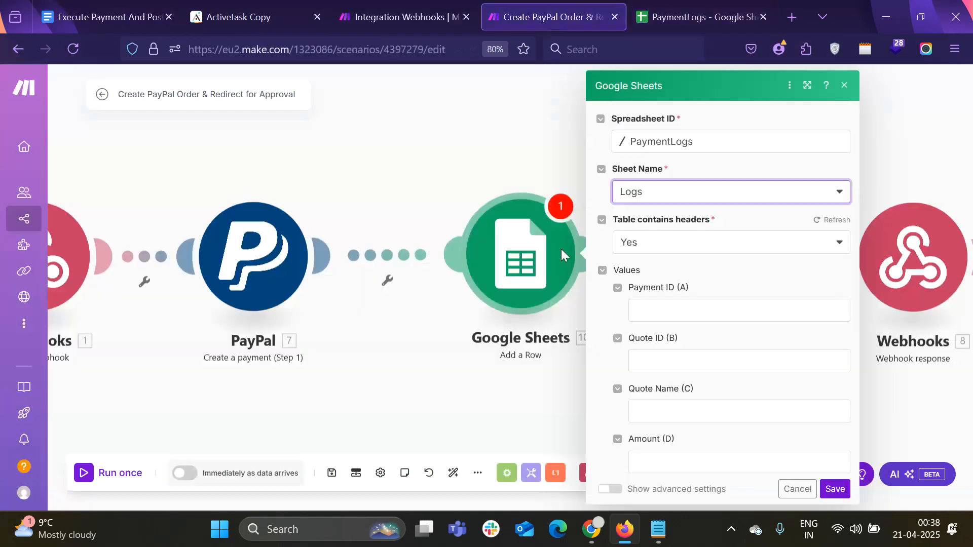
Map the PayPal payment ID into Payment ID and quote_id into Quote ID
{"action": "left_click", "coordinate": [664, 312]}
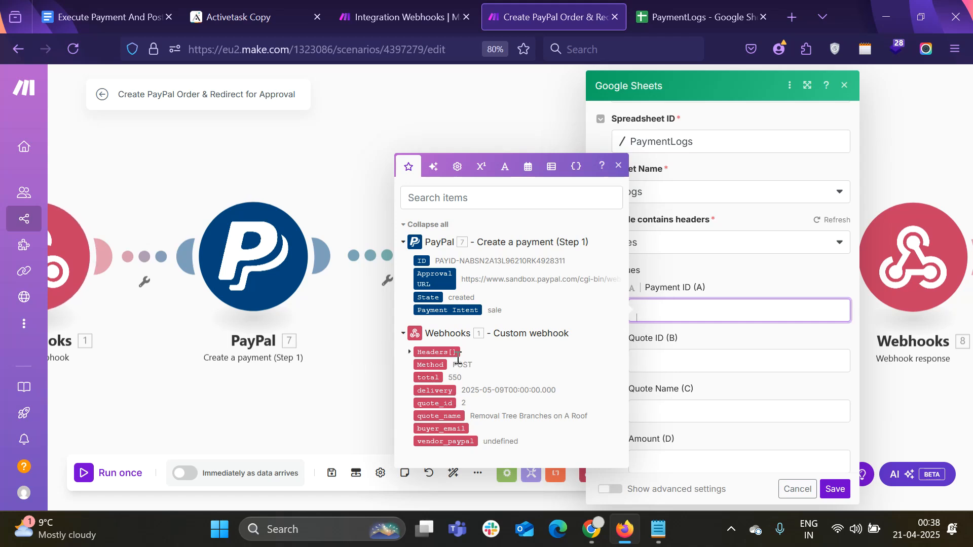
{"action": "left_click", "coordinate": [422, 261]}
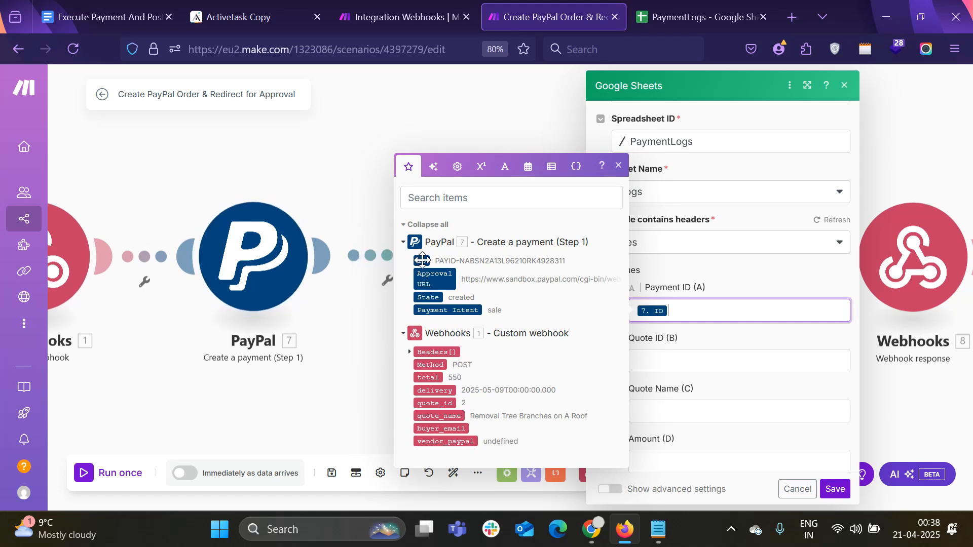
{"action": "left_click", "coordinate": [690, 360]}
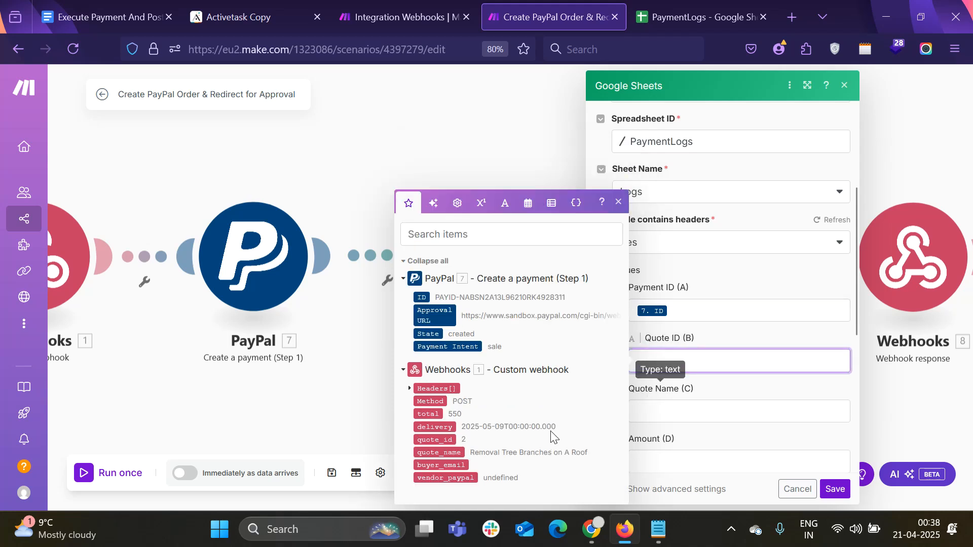
{"action": "left_click", "coordinate": [451, 439]}
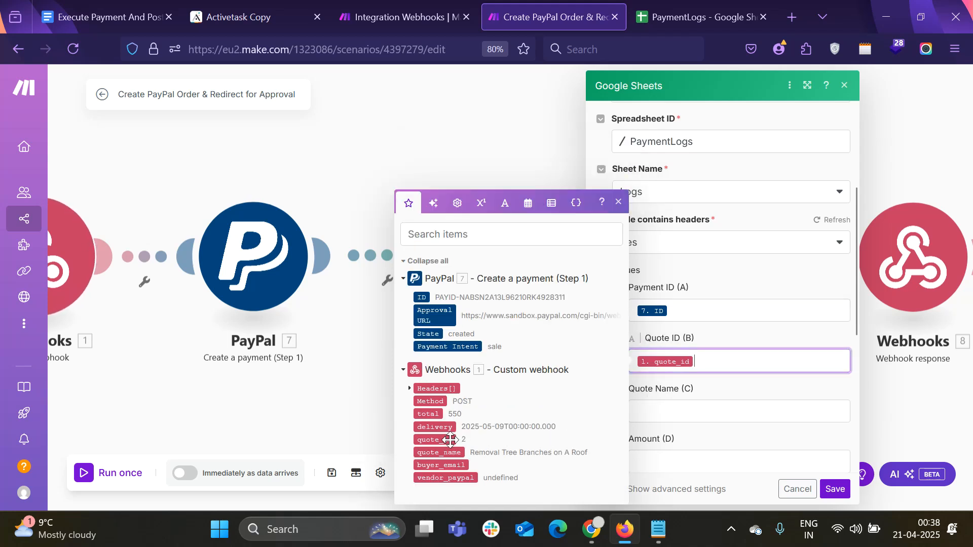
{"action": "scroll", "coordinate": [743, 367], "scroll_direction": "down", "scroll_amount": 3}
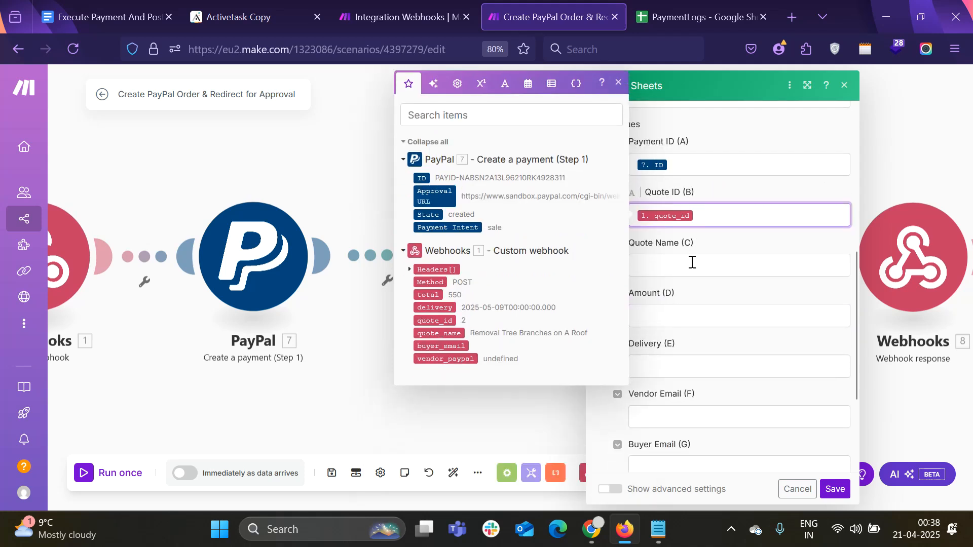
{"action": "left_click", "coordinate": [443, 333]}
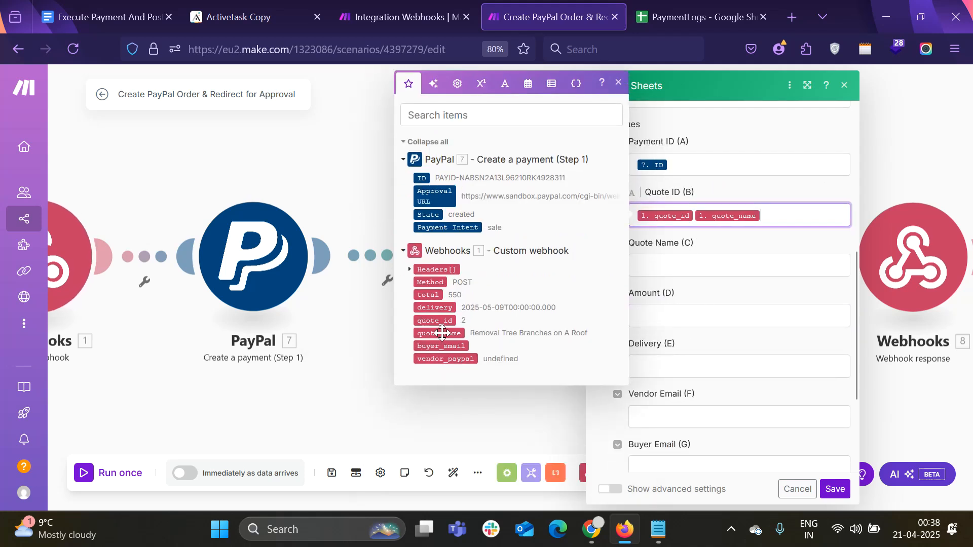
{"action": "key", "text": "BackSpace"}
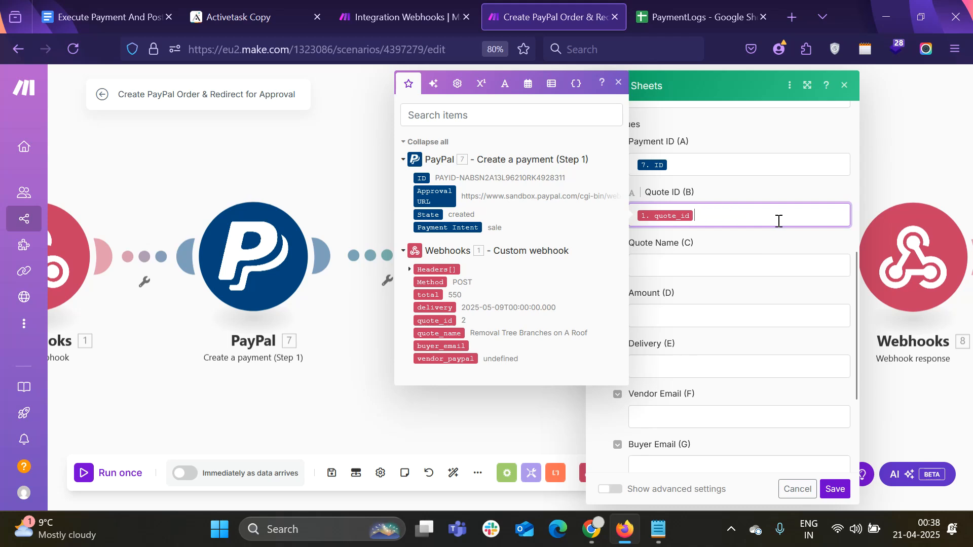
Map quote_name, total and delivery into Quote Name (C), Amount (D) and Delivery (E)
{"action": "left_click", "coordinate": [718, 272]}
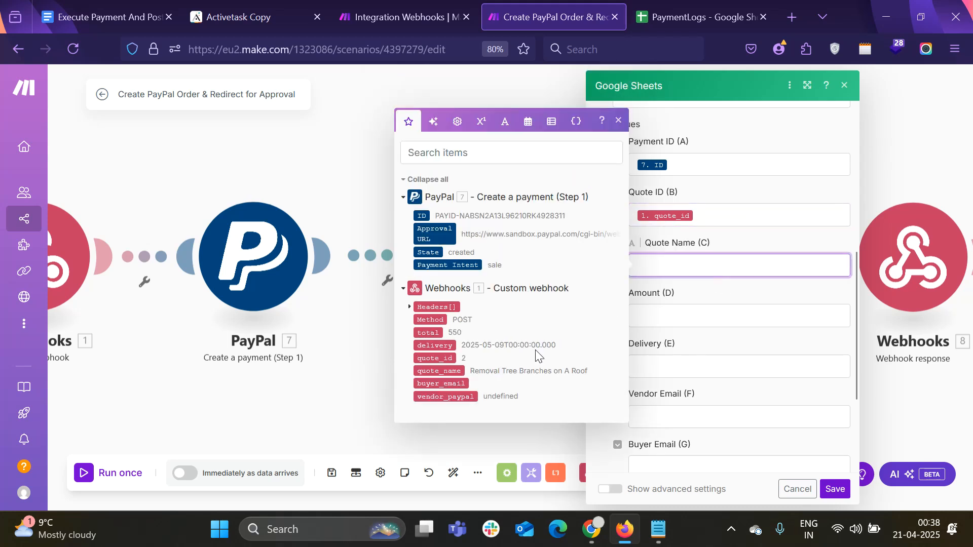
{"action": "left_click", "coordinate": [439, 371]}
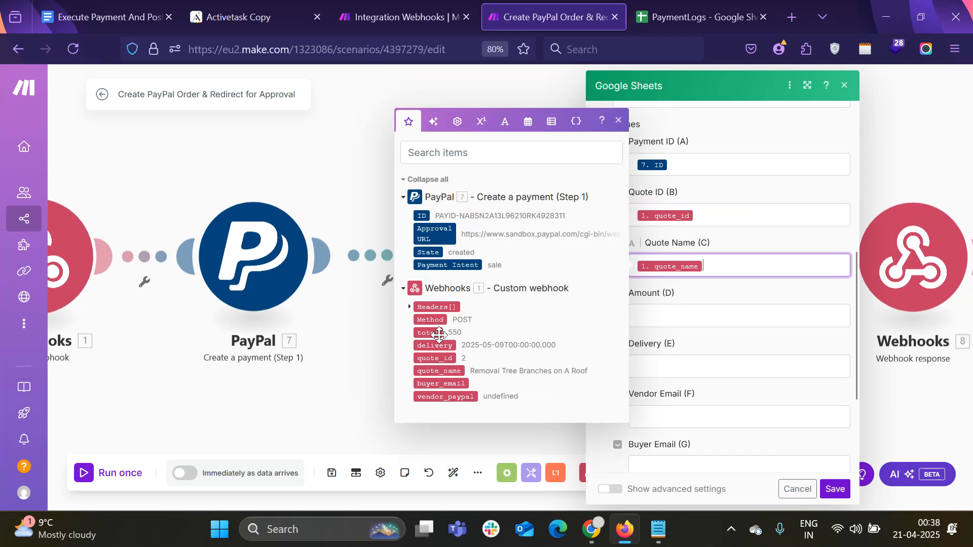
{"action": "left_click", "coordinate": [706, 315]}
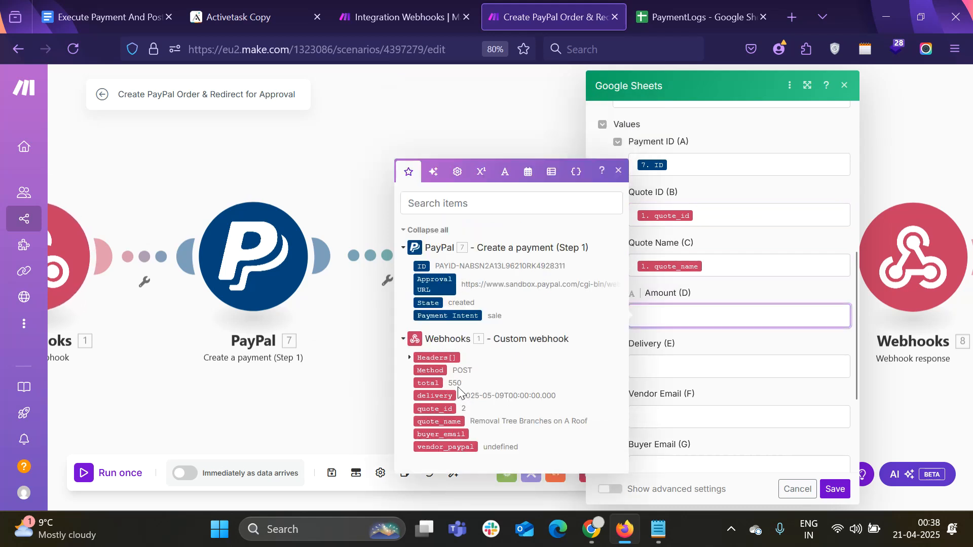
{"action": "left_click", "coordinate": [430, 383]}
{"action": "scroll", "coordinate": [720, 329], "scroll_direction": "down", "scroll_amount": 2}
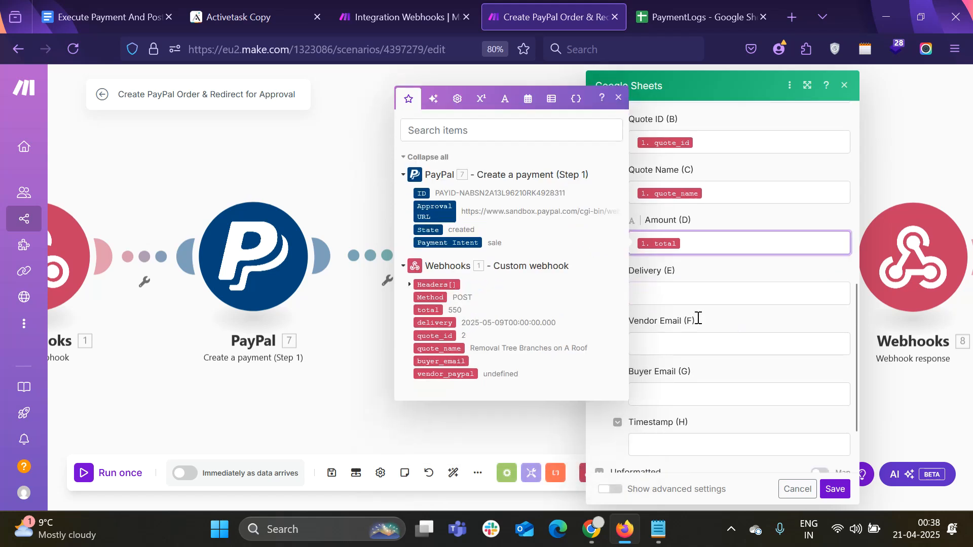
{"action": "left_click", "coordinate": [682, 289]}
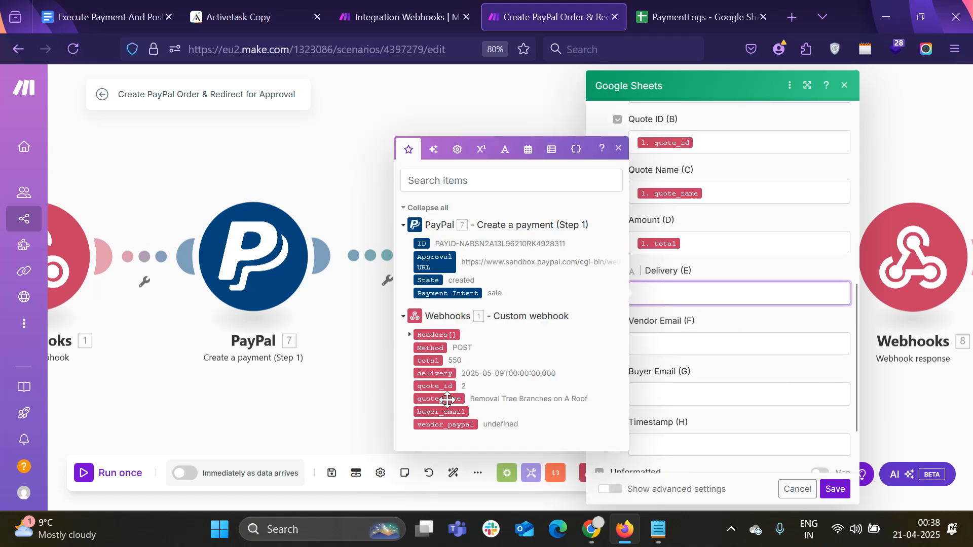
{"action": "left_click", "coordinate": [443, 373]}
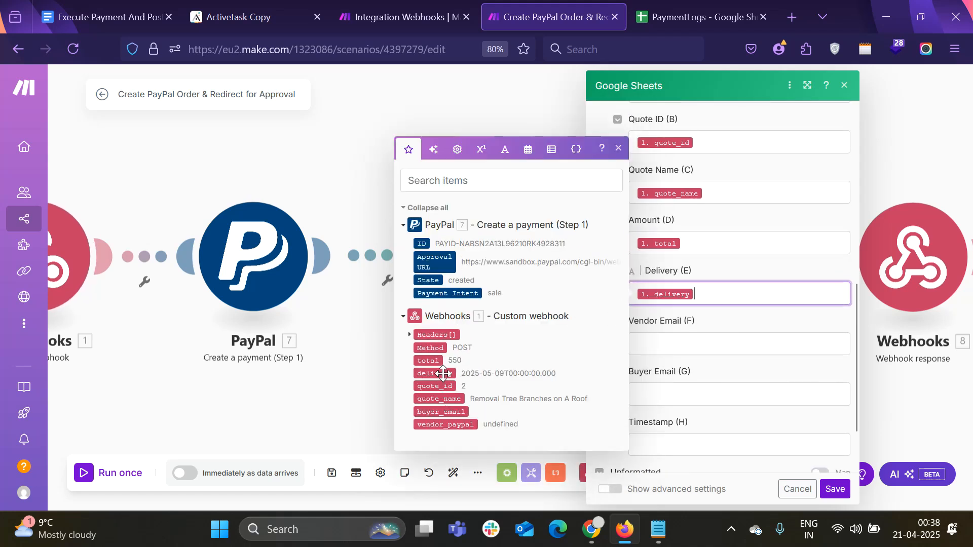
Map vendor_paypal into Vendor Email (F) and buyer_email into Buyer Email (G)
{"action": "left_click", "coordinate": [666, 348]}
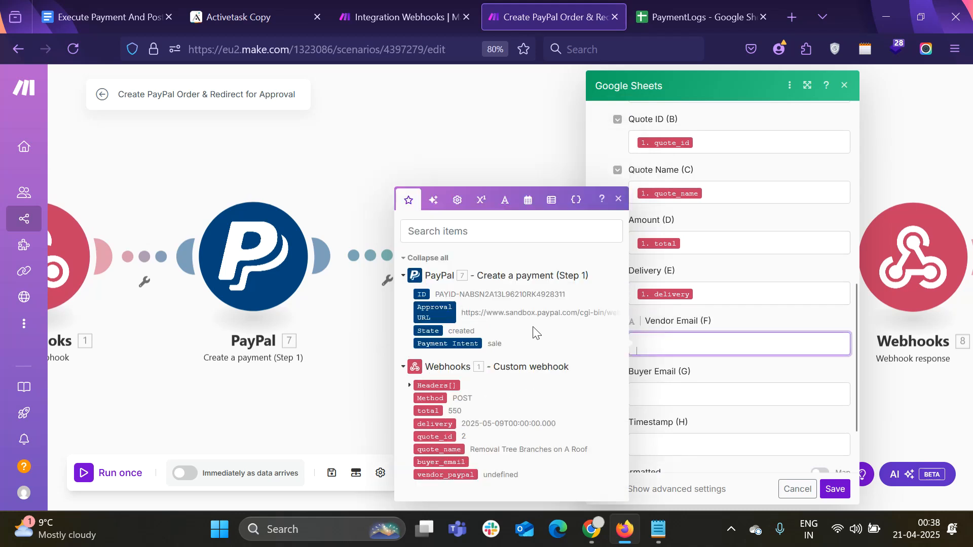
{"action": "left_click", "coordinate": [463, 474]}
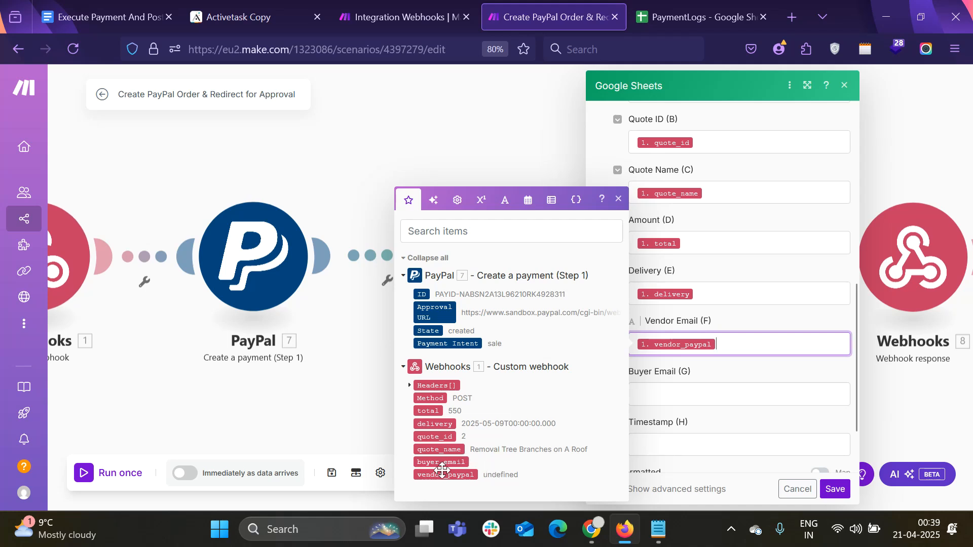
{"action": "left_click", "coordinate": [679, 396]}
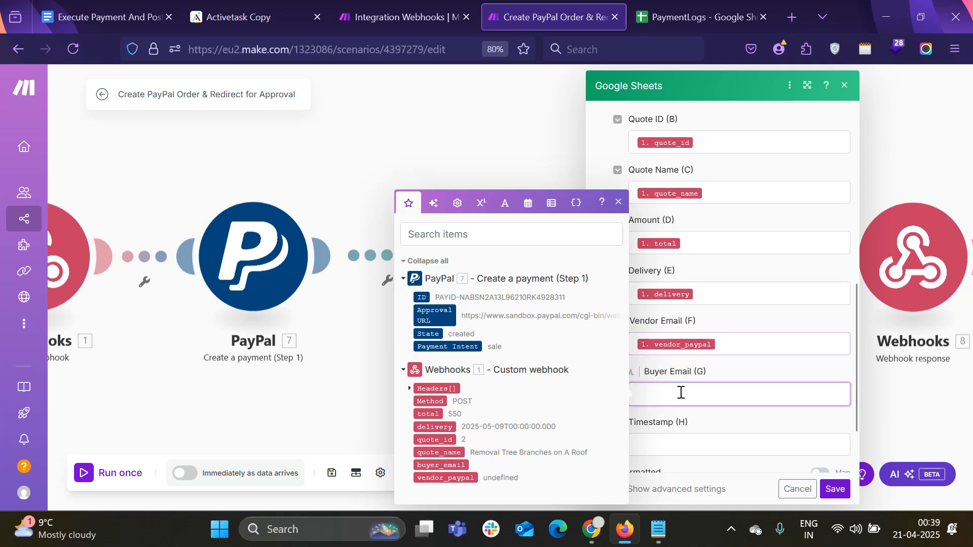
{"action": "left_click", "coordinate": [434, 465]}
{"action": "left_click", "coordinate": [669, 445]}
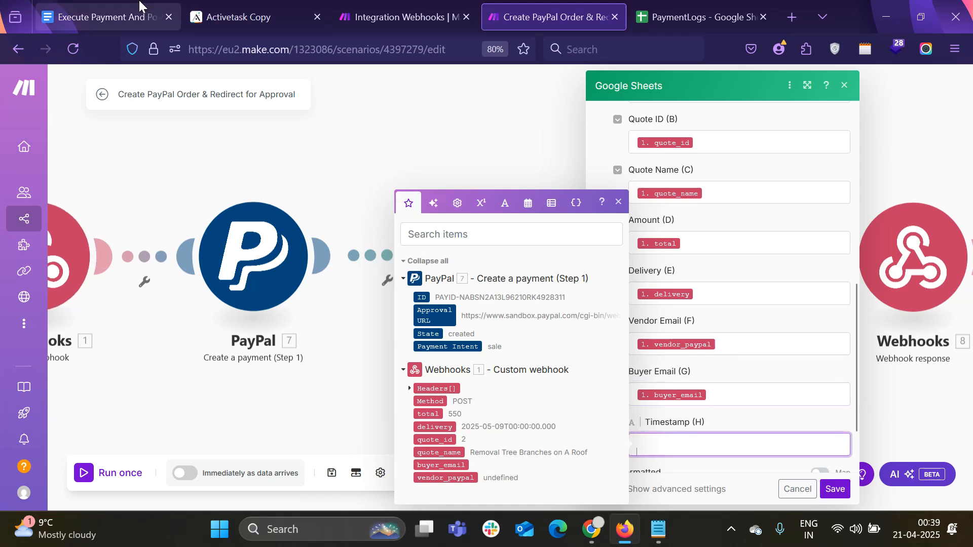
Copy 'now' from the guide's timestamp row into the Timestamp (H) field
{"action": "left_click", "coordinate": [106, 17]}
{"action": "scroll", "coordinate": [461, 304], "scroll_direction": "down", "scroll_amount": 7}
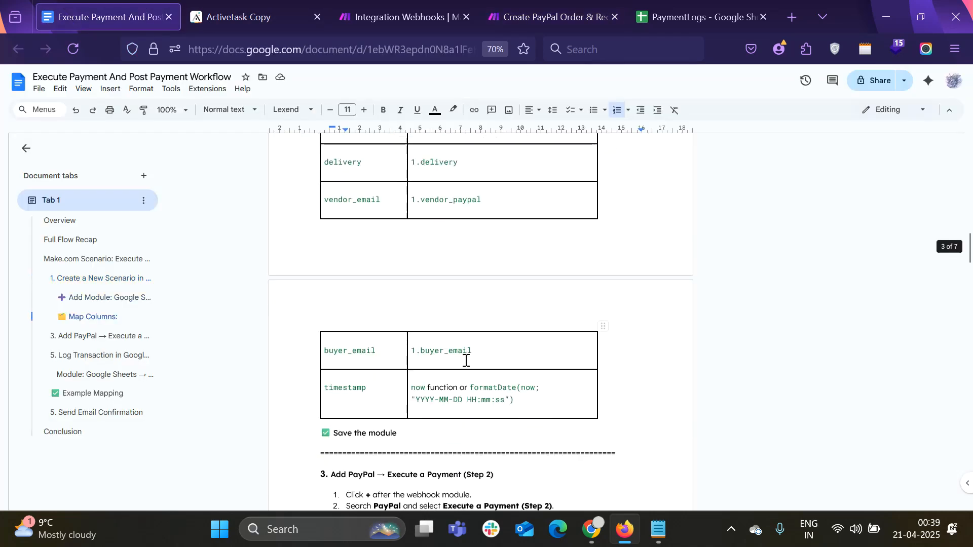
{"action": "left_click_drag", "start_coordinate": [411, 388], "coordinate": [425, 388]}
{"action": "key", "text": "ctrl+c"}
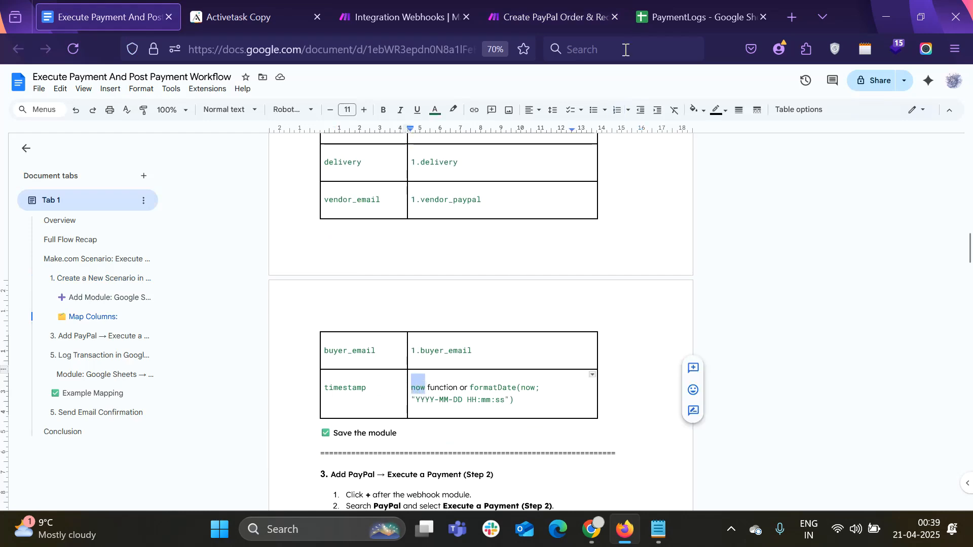
{"action": "left_click", "coordinate": [699, 16]}
{"action": "left_click", "coordinate": [577, 11]}
{"action": "key", "text": "ctrl+v"}
Look up the guide's formatDate(now; "YYYY-MM-DD HH:mm:ss") expression for the timestamp
{"action": "left_click", "coordinate": [130, 20]}
{"action": "left_click_drag", "start_coordinate": [471, 388], "coordinate": [510, 400]}
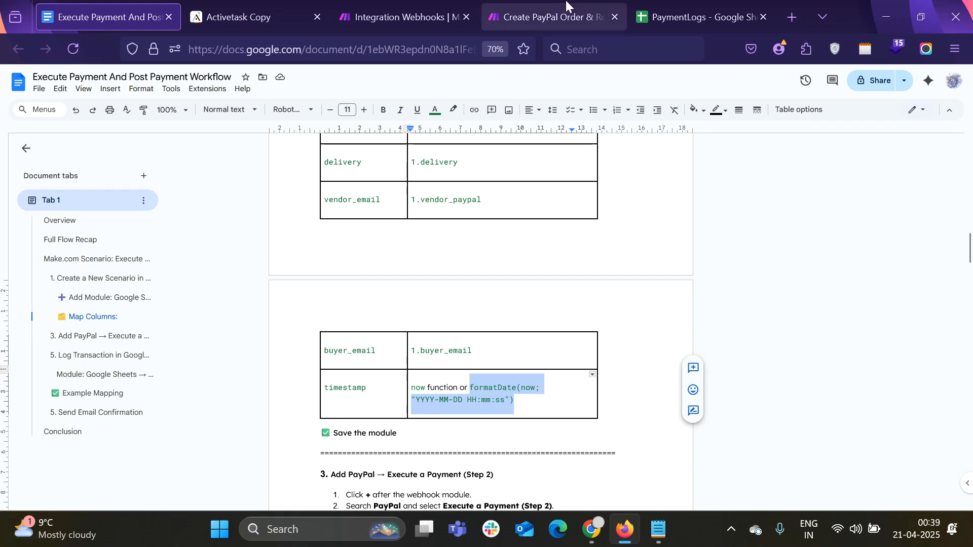
{"action": "mouse_move", "coordinate": [467, 4]}
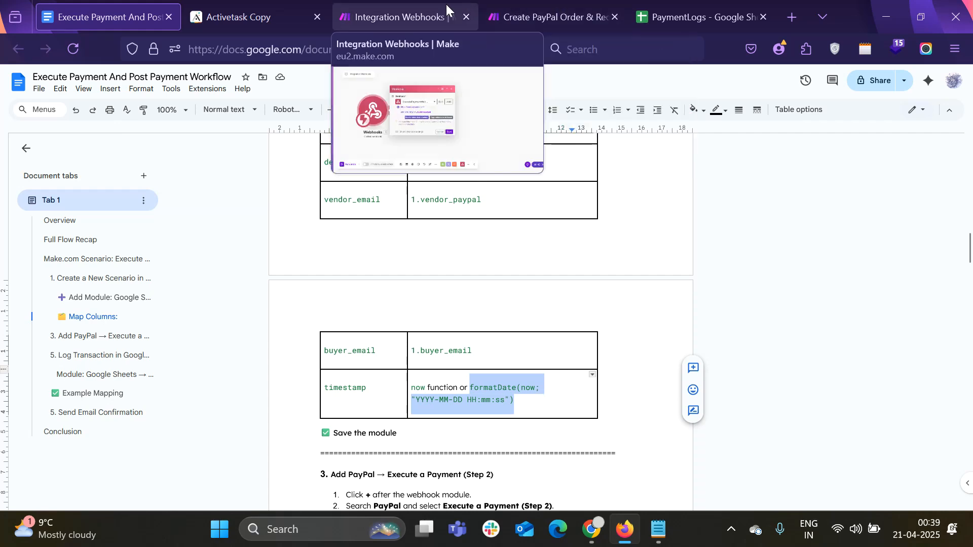
{"action": "left_click", "coordinate": [547, 17]}
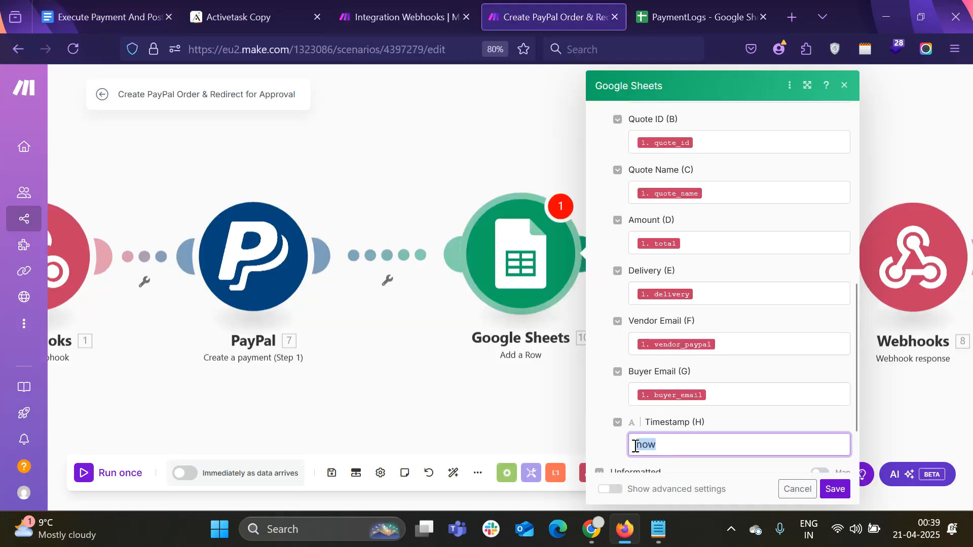
Insert the formatDate function into the Timestamp (H) field
{"action": "type", "text": "f"}
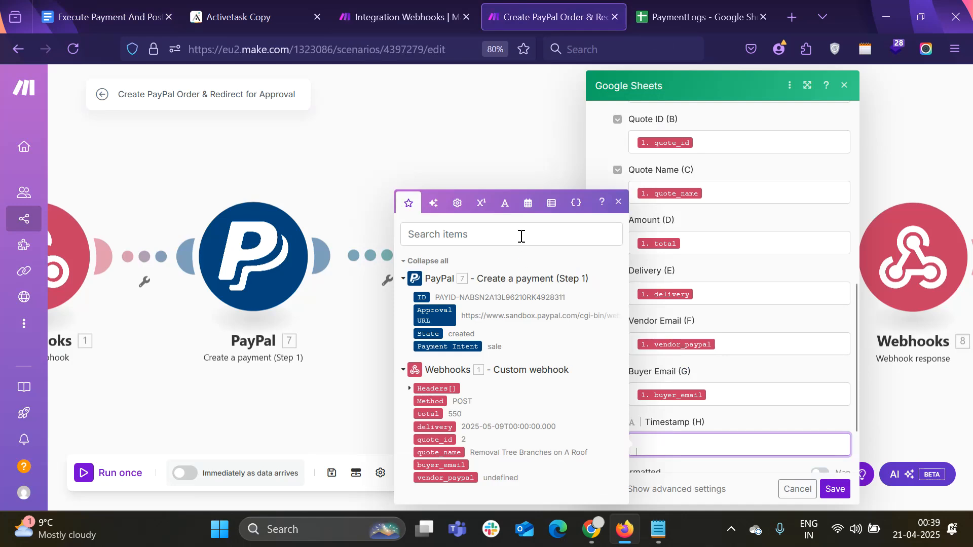
{"action": "left_click", "coordinate": [521, 235]}
{"action": "type", "text": "fo"}
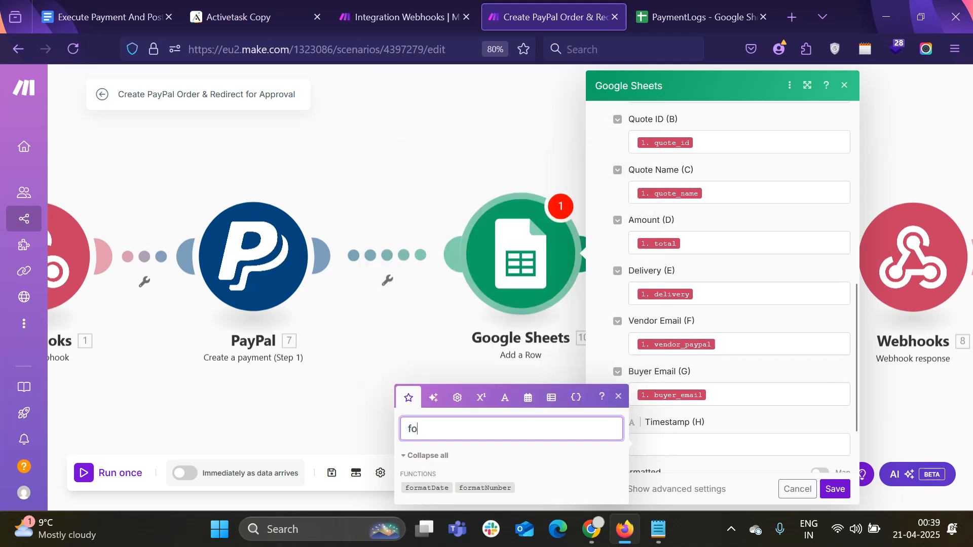
{"action": "left_click", "coordinate": [438, 487]}
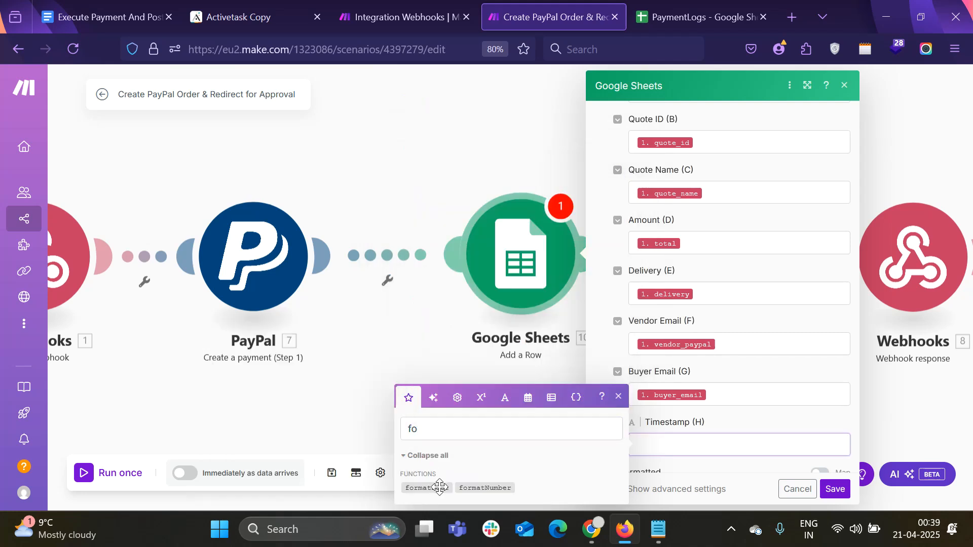
{"action": "left_click", "coordinate": [439, 487]}
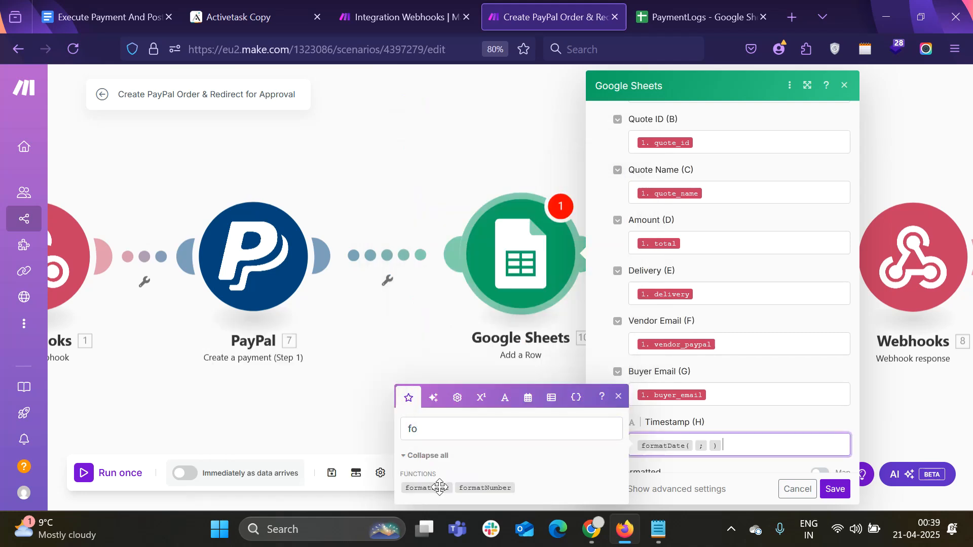
{"action": "left_click", "coordinate": [694, 448]}
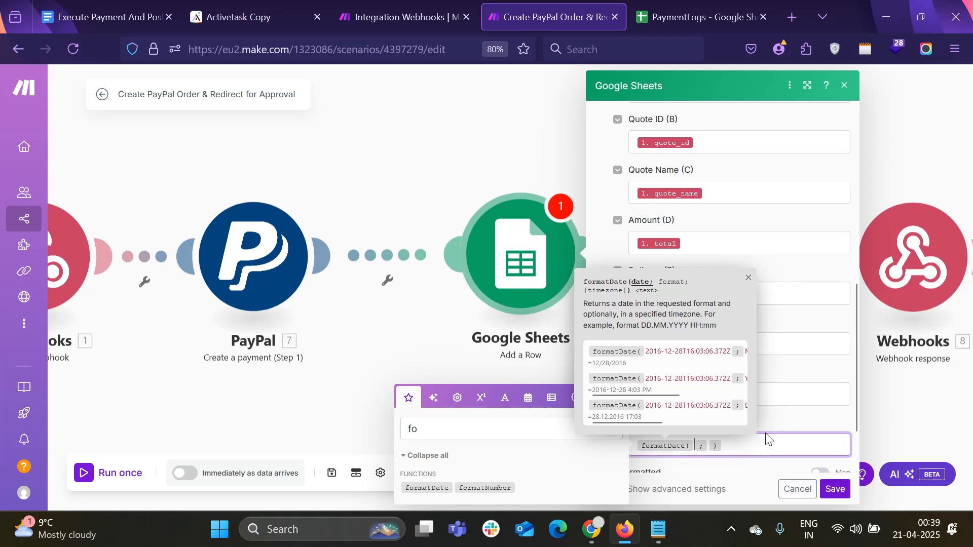
{"action": "key", "text": "alt"}
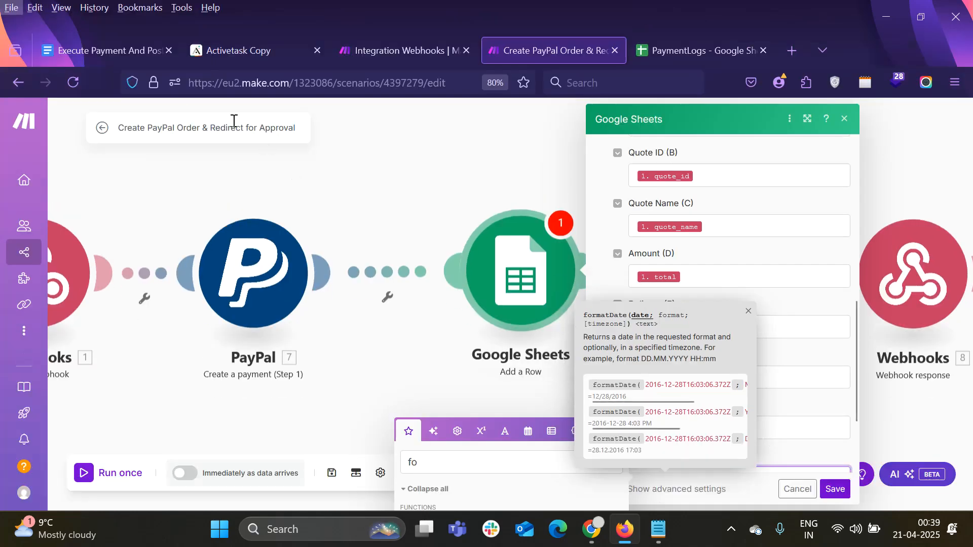
Set formatDate's date argument to the now variable
{"action": "left_click", "coordinate": [107, 55]}
{"action": "scroll", "coordinate": [527, 379], "scroll_direction": "down", "scroll_amount": 2}
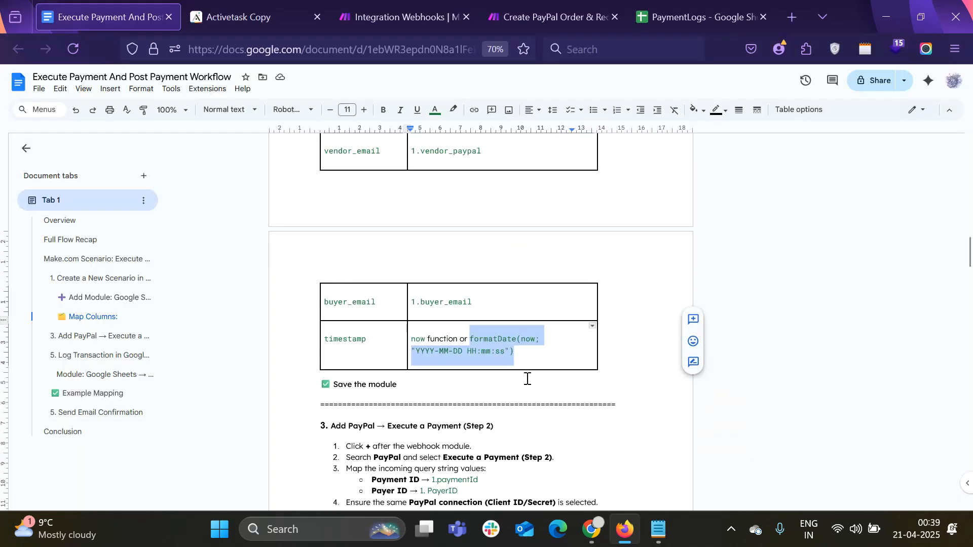
{"action": "left_click_drag", "start_coordinate": [536, 342], "coordinate": [526, 341]}
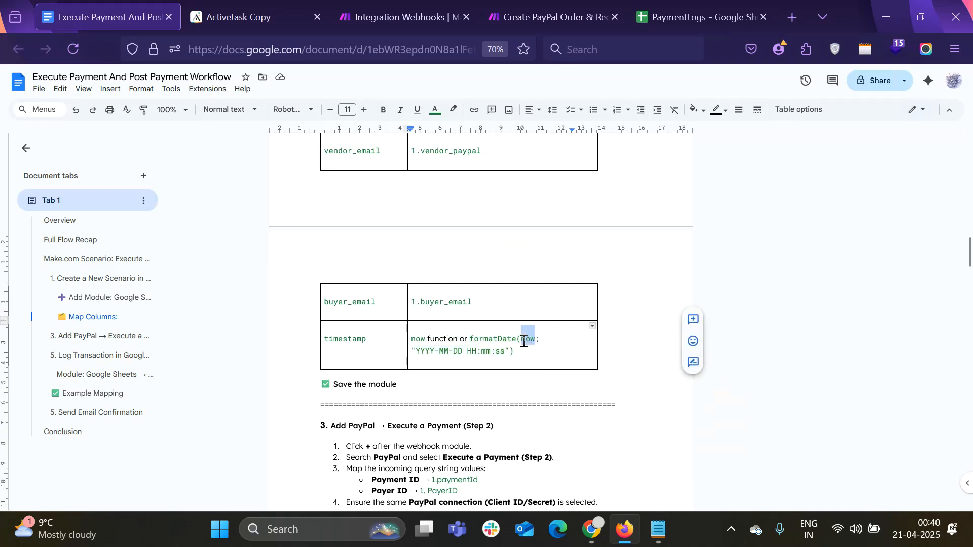
{"action": "left_click", "coordinate": [553, 16]}
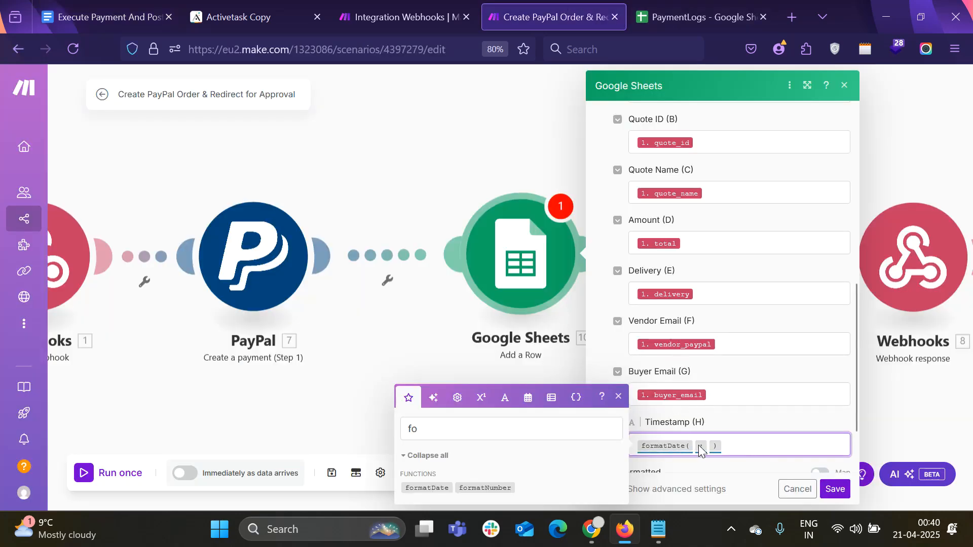
{"action": "left_click", "coordinate": [450, 423]}
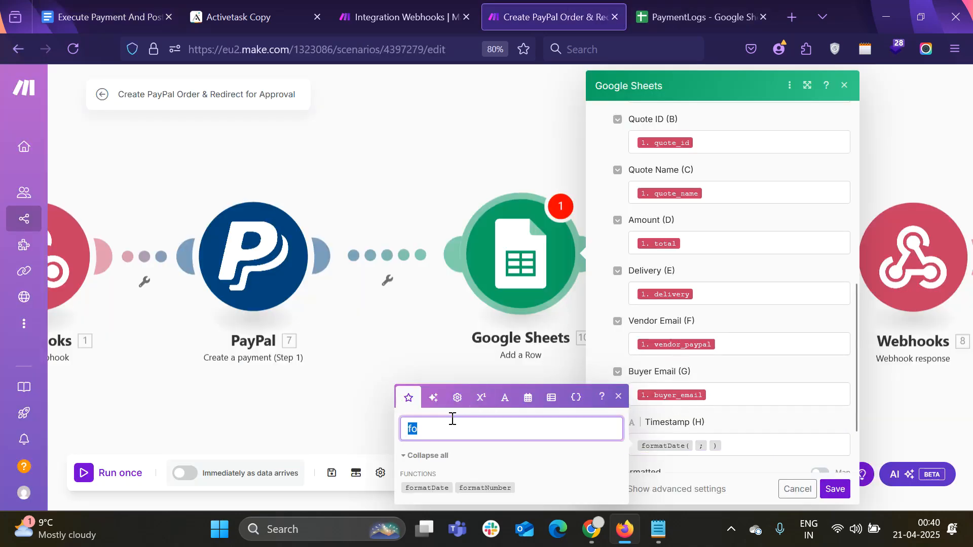
{"action": "type", "text": "now"}
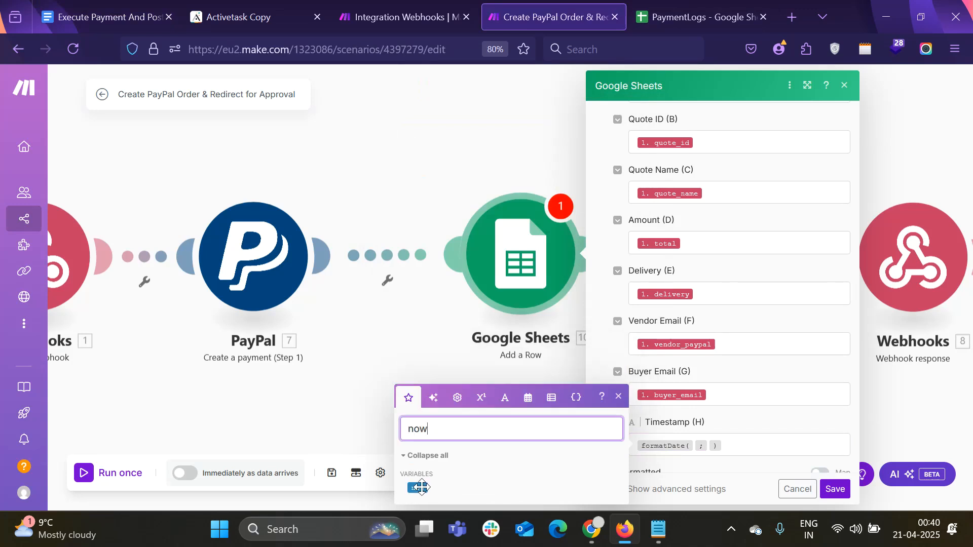
{"action": "left_click", "coordinate": [418, 487]}
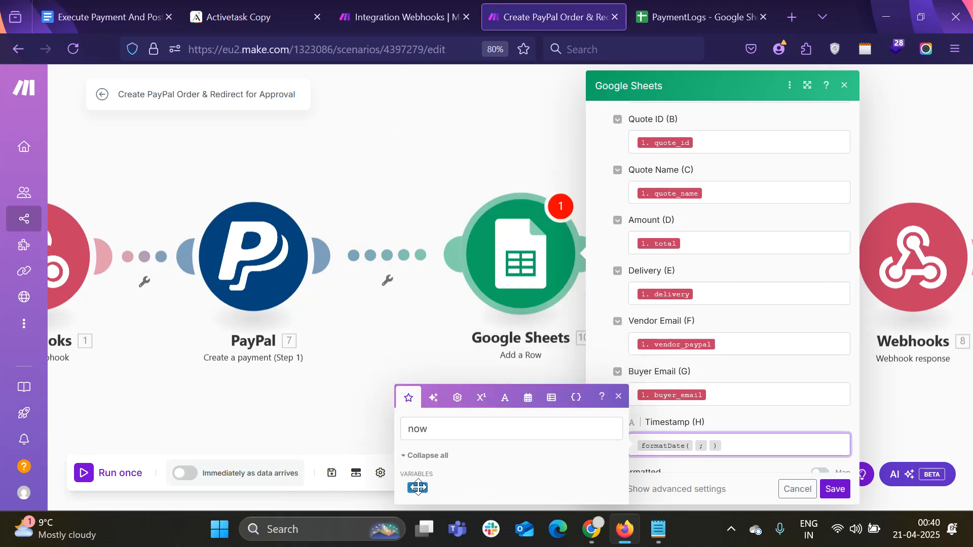
{"action": "left_click", "coordinate": [697, 447]}
{"action": "left_click", "coordinate": [420, 488]}
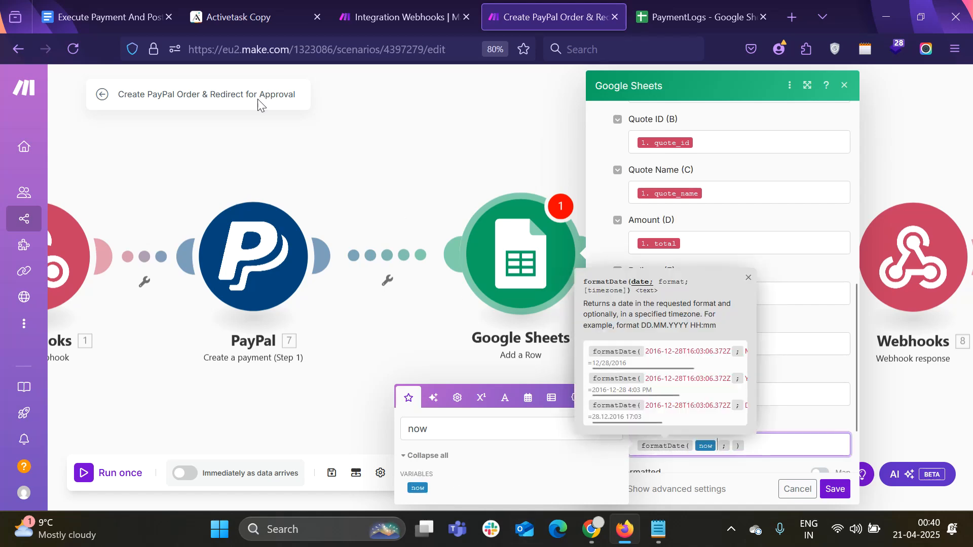
Paste the YYYY-MM-DD HH:mm:ss format from the guide into formatDate and save the module
{"action": "left_click", "coordinate": [132, 9]}
{"action": "left_click_drag", "start_coordinate": [417, 352], "coordinate": [507, 351]}
{"action": "key", "text": "ctrl+c"}
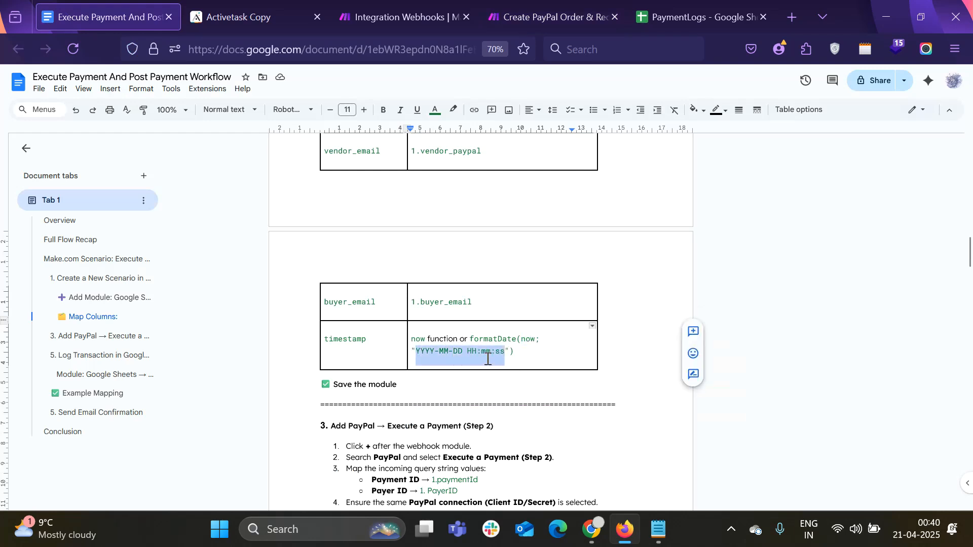
{"action": "left_click", "coordinate": [547, 16]}
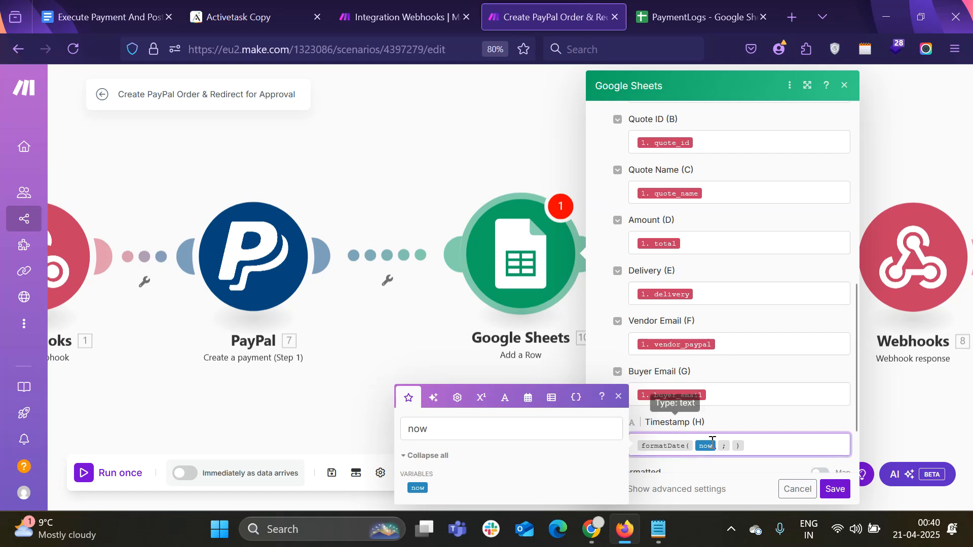
{"action": "left_click", "coordinate": [733, 445]}
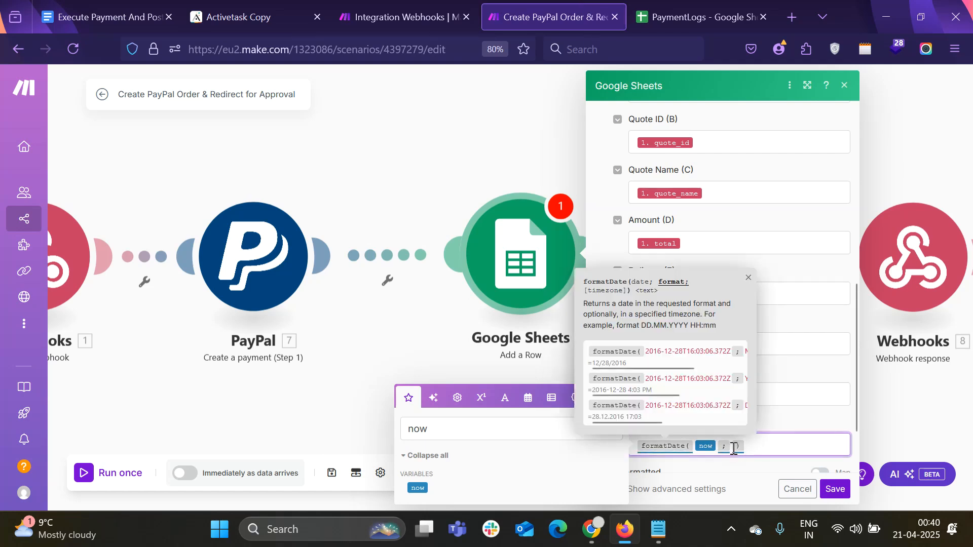
{"action": "key", "text": "ctrl+v"}
{"action": "scroll", "coordinate": [733, 447], "scroll_direction": "down", "scroll_amount": 3}
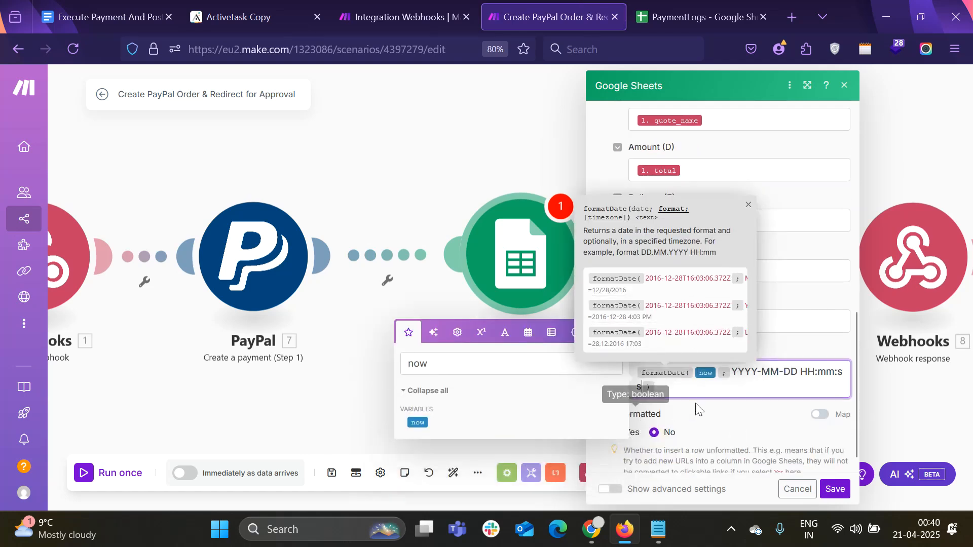
{"action": "left_click", "coordinate": [706, 394]}
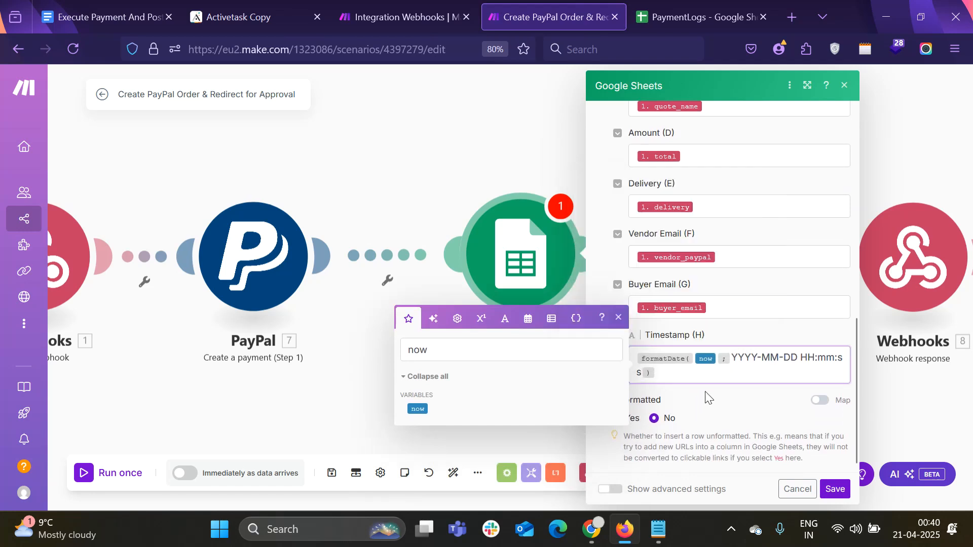
Move the webhook response module next to the Sheets step and save the scenario
{"action": "left_click", "coordinate": [835, 489]}
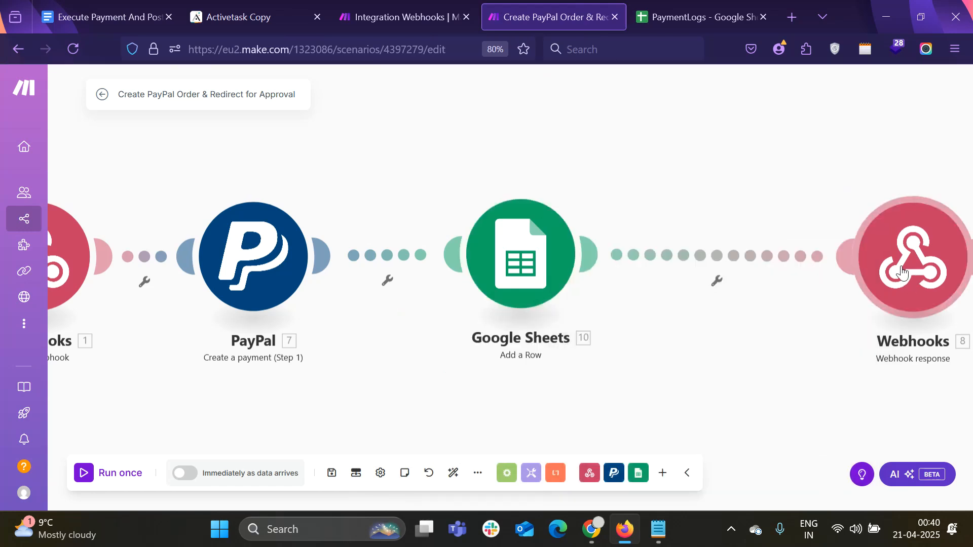
{"action": "left_click_drag", "start_coordinate": [915, 280], "coordinate": [851, 269]}
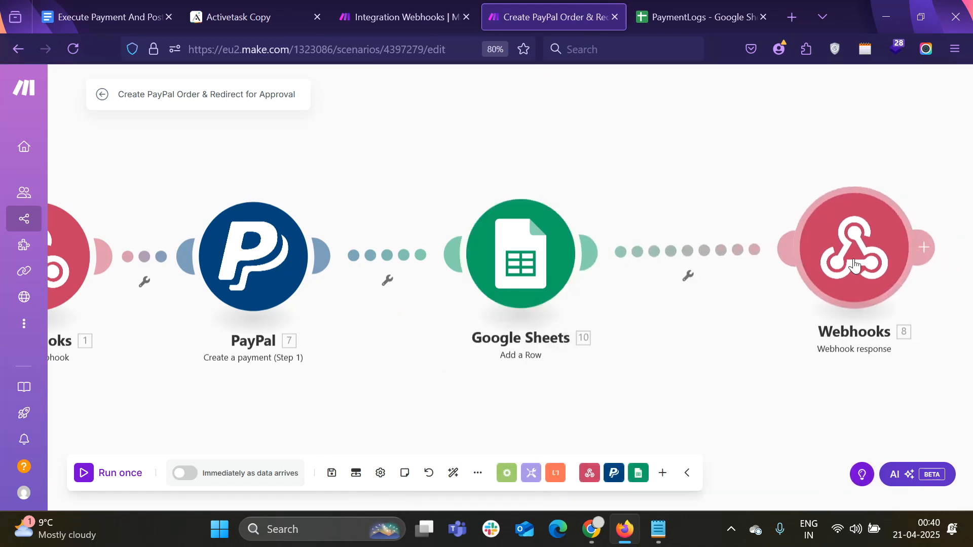
{"action": "left_click", "coordinate": [333, 477]}
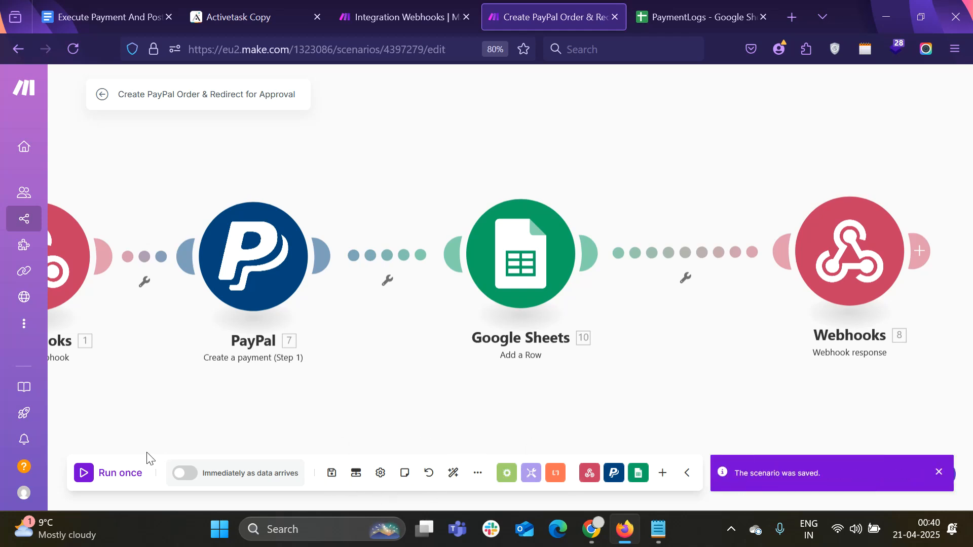
{"action": "scroll", "coordinate": [465, 346], "scroll_direction": "down", "scroll_amount": 2}
{"action": "left_click_drag", "start_coordinate": [522, 350], "coordinate": [521, 293]}
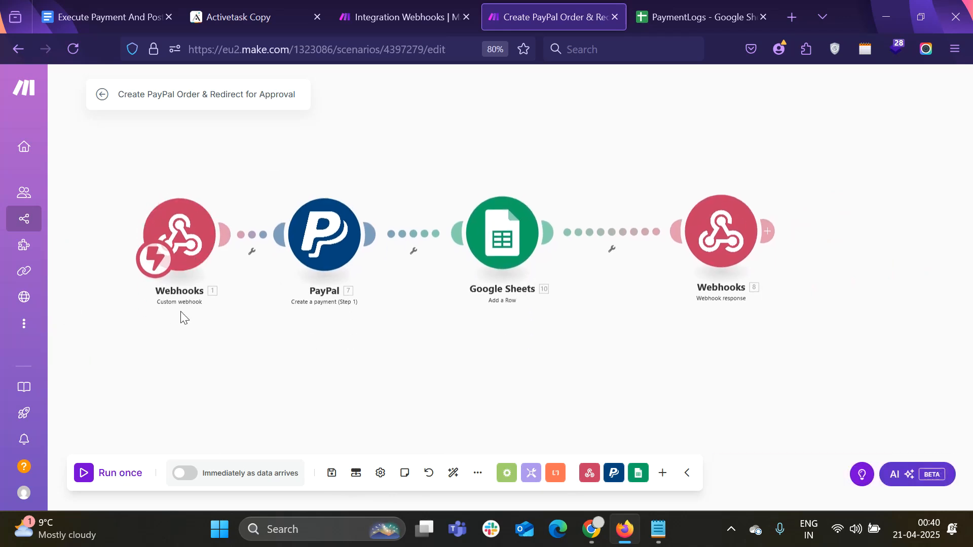
Launch the Activetask Copy app's Staging Preview from VIEW APP
{"action": "left_click", "coordinate": [299, 18]}
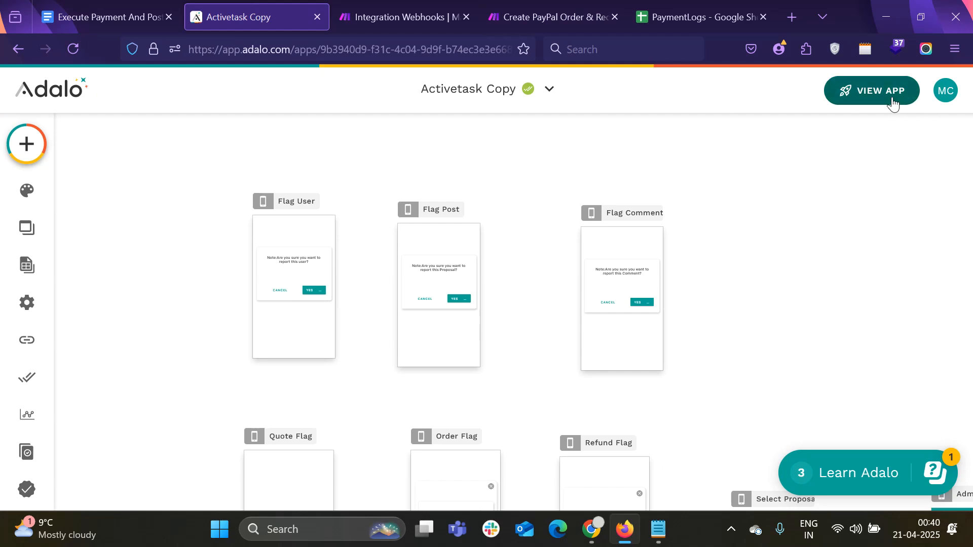
{"action": "left_click", "coordinate": [833, 101]}
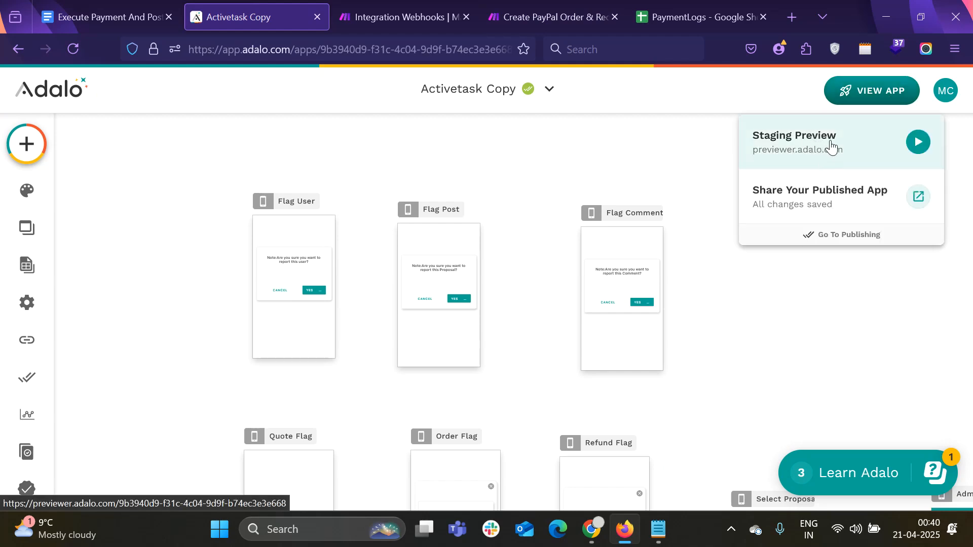
{"action": "left_click", "coordinate": [831, 147]}
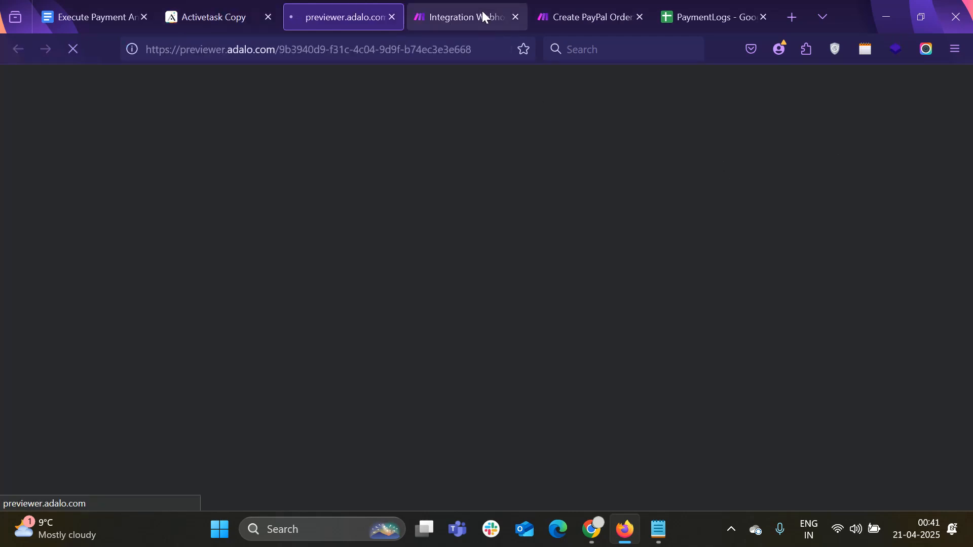
{"action": "mouse_move", "coordinate": [564, 4]}
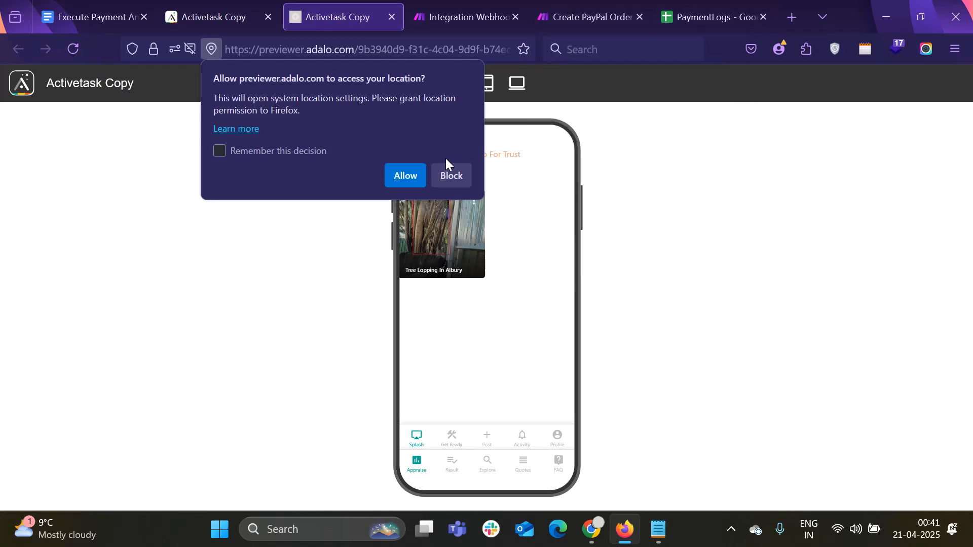
Block location access, open Login, and paste the test account's email from Notepad
{"action": "left_click", "coordinate": [448, 173]}
{"action": "left_click", "coordinate": [417, 437]}
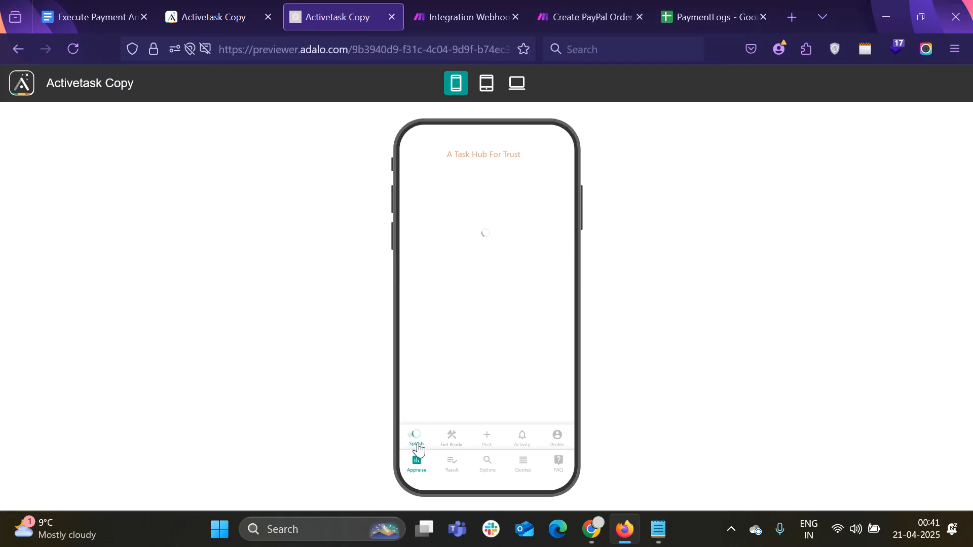
{"action": "left_click", "coordinate": [521, 337]}
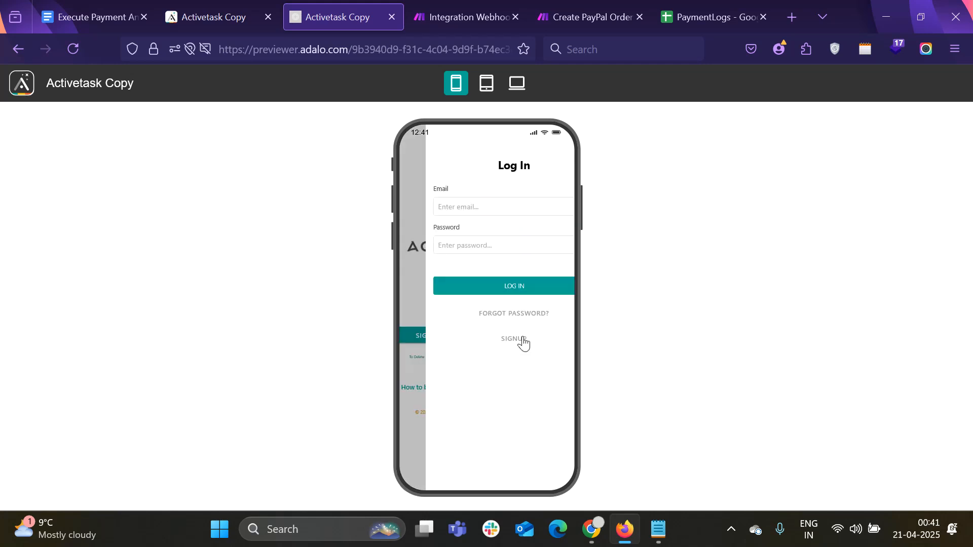
{"action": "left_click", "coordinate": [659, 530]}
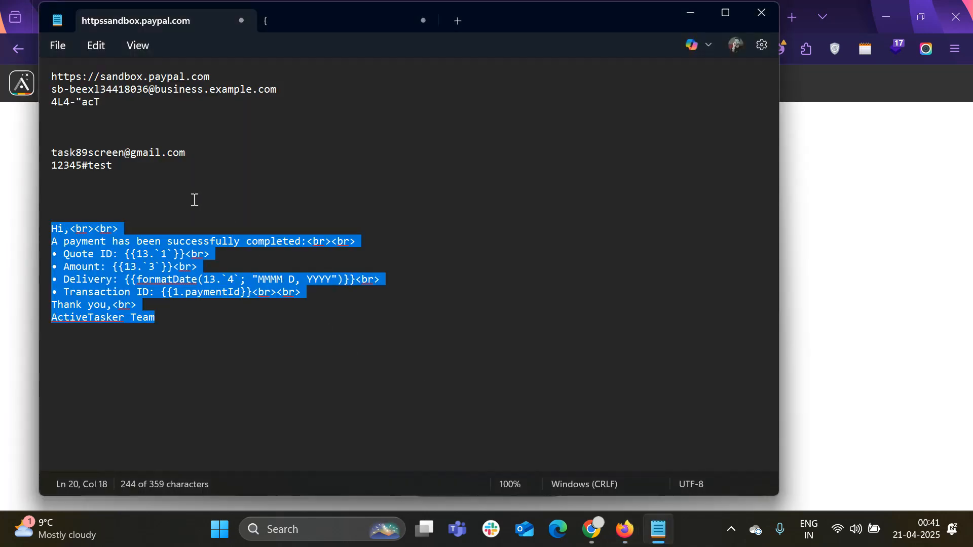
{"action": "left_click", "coordinate": [194, 200]}
{"action": "left_click_drag", "start_coordinate": [193, 153], "coordinate": [40, 156]}
{"action": "key", "text": "ctrl+c"}
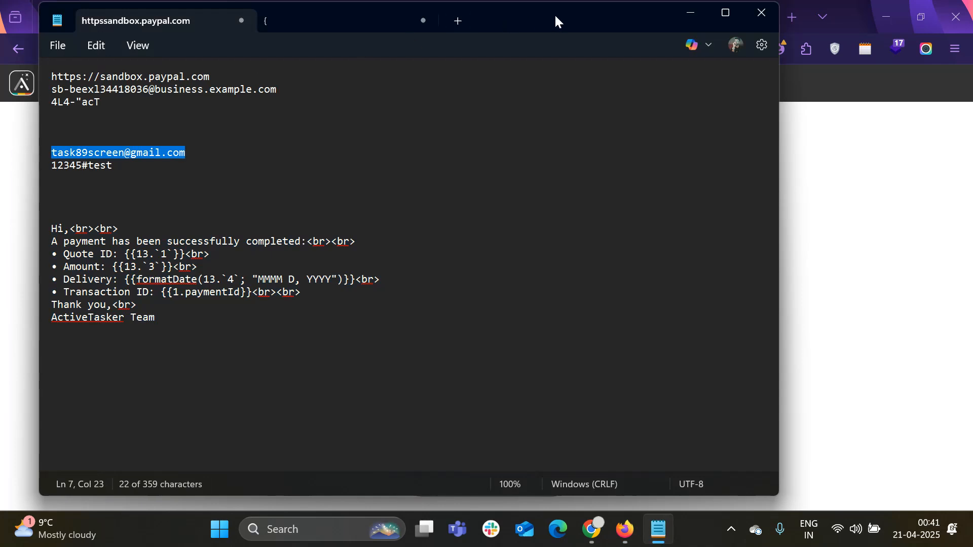
{"action": "left_click_drag", "start_coordinate": [554, 13], "coordinate": [653, 15]}
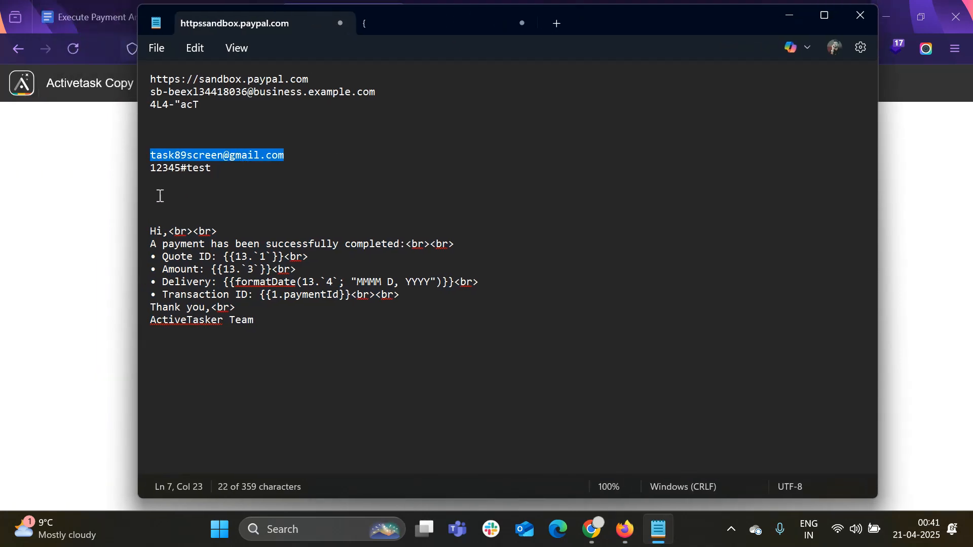
{"action": "left_click", "coordinate": [116, 202]}
{"action": "left_click", "coordinate": [459, 211]}
{"action": "key", "text": "ctrl+v"}
Copy the test account's password into the password field and log in
{"action": "key", "text": "alt+Tab"}
{"action": "left_click_drag", "start_coordinate": [214, 169], "coordinate": [152, 170]}
{"action": "left_click", "coordinate": [187, 168]}
{"action": "left_click_drag", "start_coordinate": [212, 169], "coordinate": [151, 171]}
{"action": "key", "text": "ctrl+c"}
{"action": "key", "text": "alt+Tab"}
{"action": "left_click", "coordinate": [476, 249]}
{"action": "key", "text": "ctrl+v"}
{"action": "left_click", "coordinate": [493, 288]}
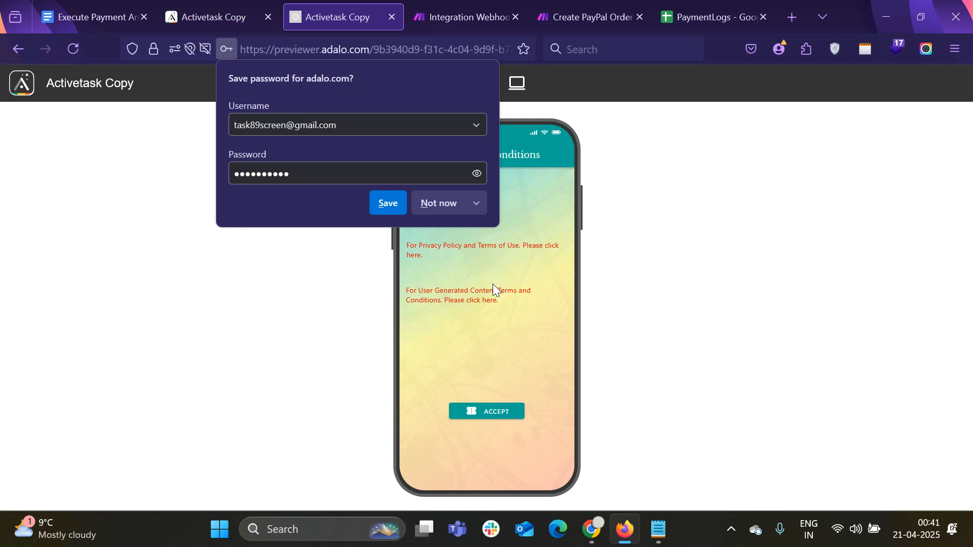
Accept the terms and browse the quotes and the Tree Lopping In Albury post
{"action": "left_click", "coordinate": [436, 203]}
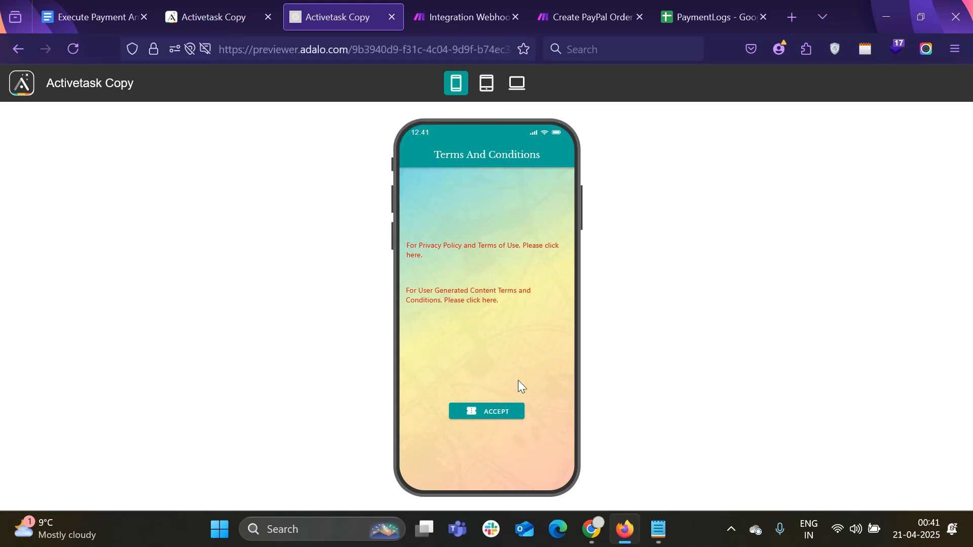
{"action": "left_click", "coordinate": [499, 412]}
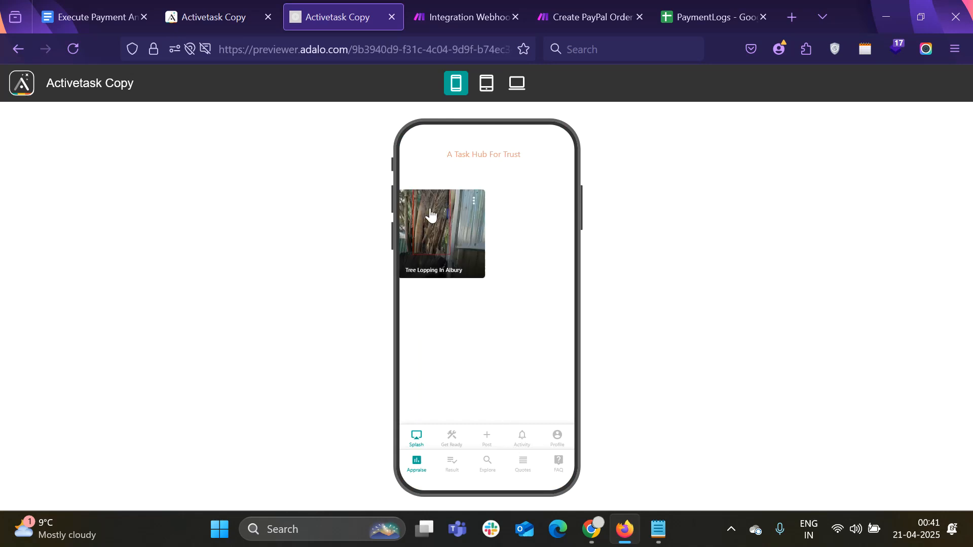
{"action": "left_click", "coordinate": [522, 462]}
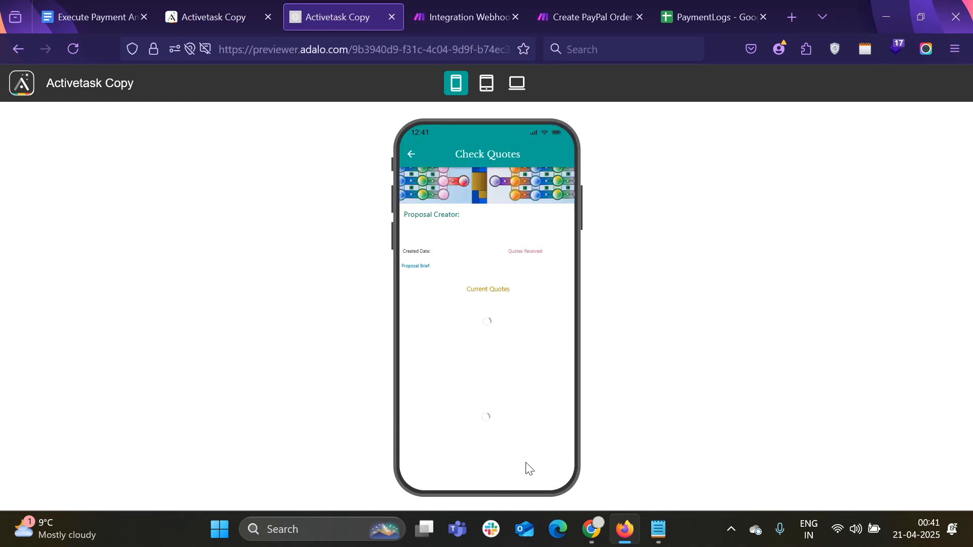
{"action": "left_click", "coordinate": [412, 154]}
{"action": "left_click", "coordinate": [446, 255]}
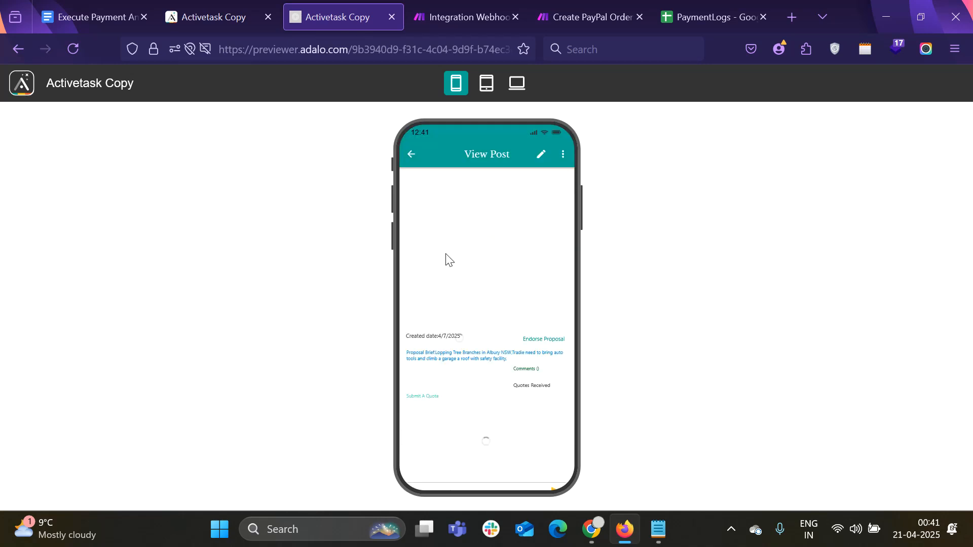
{"action": "left_click", "coordinate": [413, 155]}
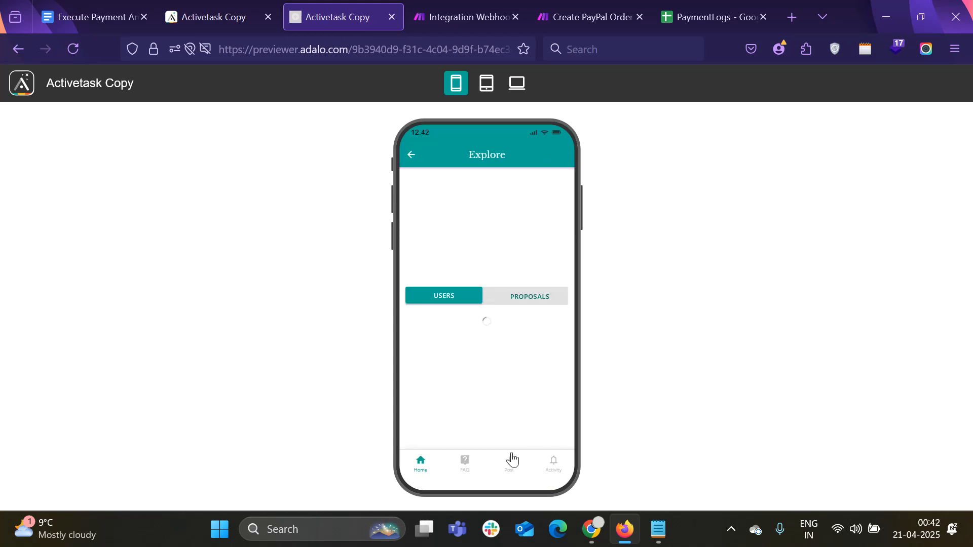
{"action": "left_click", "coordinate": [423, 467]}
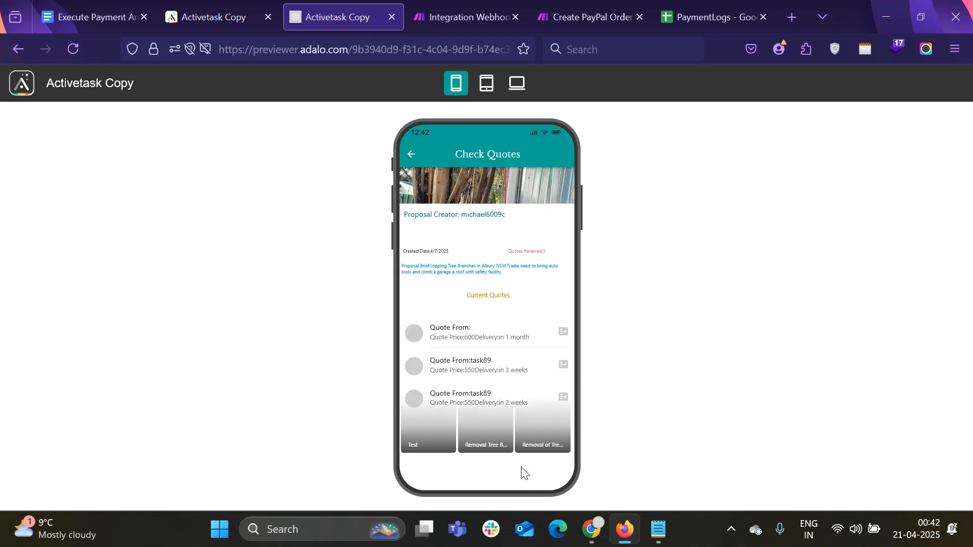
Order the second quote, then switch to the Create PayPal Order scenario
{"action": "left_click", "coordinate": [563, 374]}
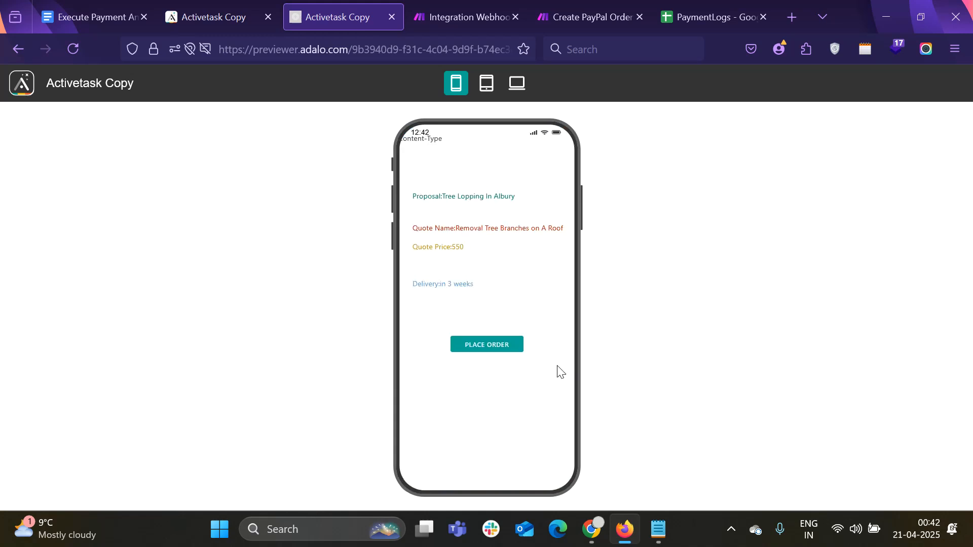
{"action": "left_click", "coordinate": [501, 347]}
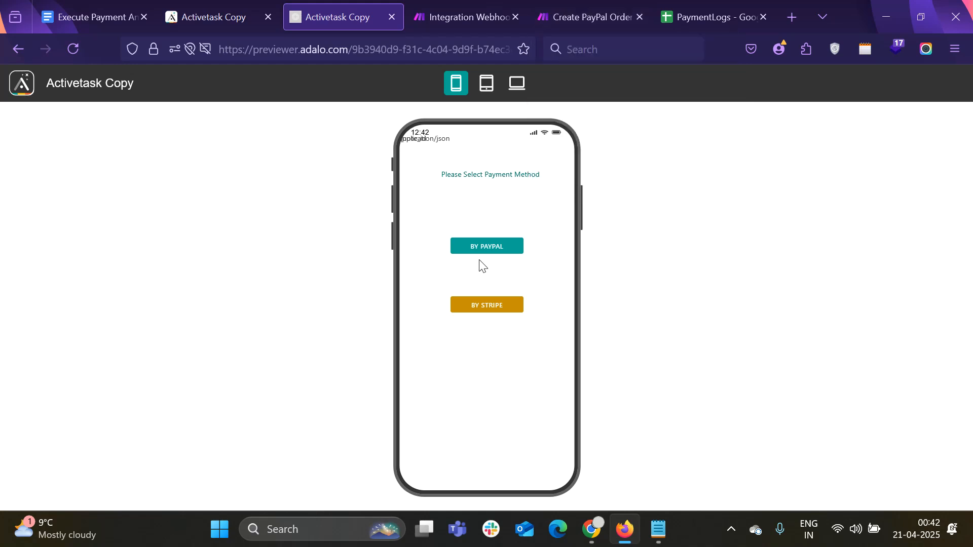
{"action": "left_click", "coordinate": [566, 6]}
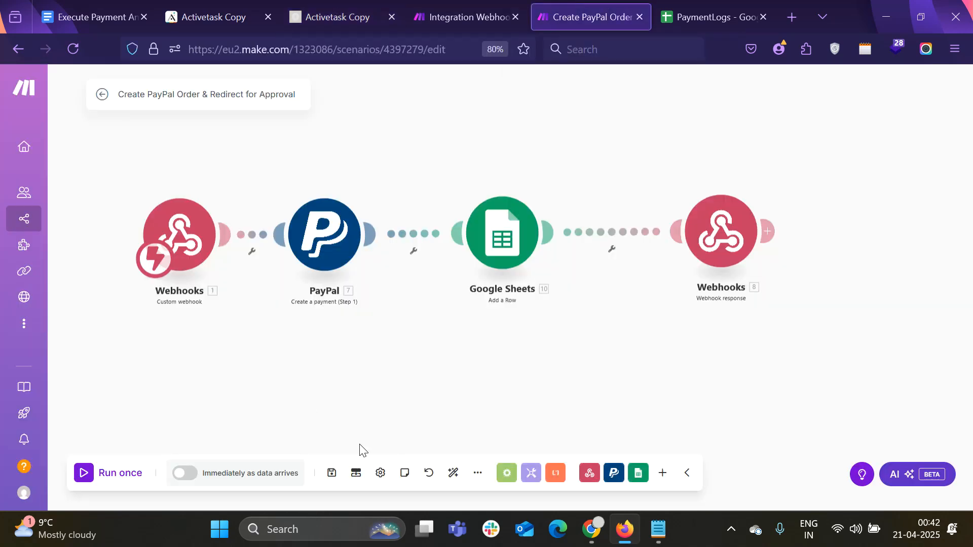
Save and run once both the Create PayPal Order and Integration Webhooks scenarios
{"action": "left_click", "coordinate": [331, 475]}
{"action": "left_click", "coordinate": [84, 476]}
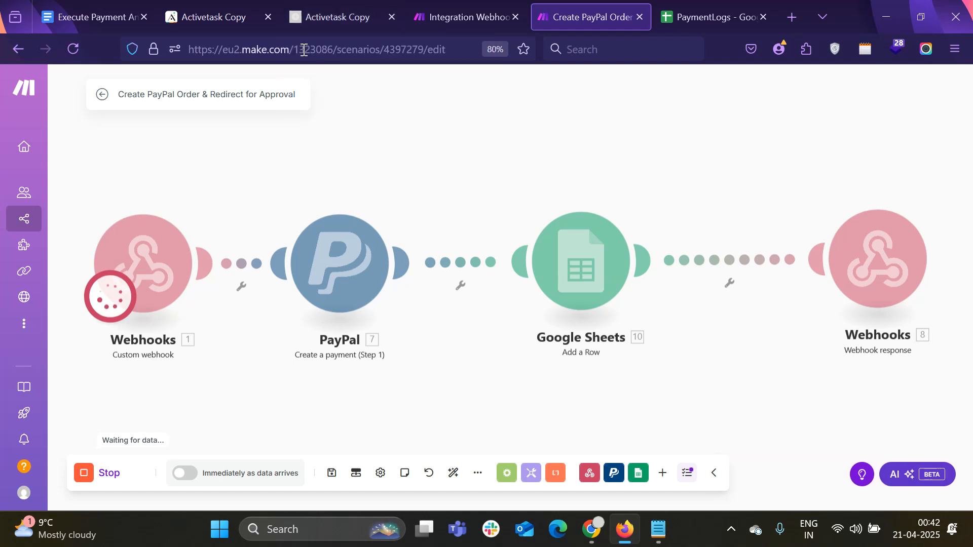
{"action": "left_click", "coordinate": [464, 17]}
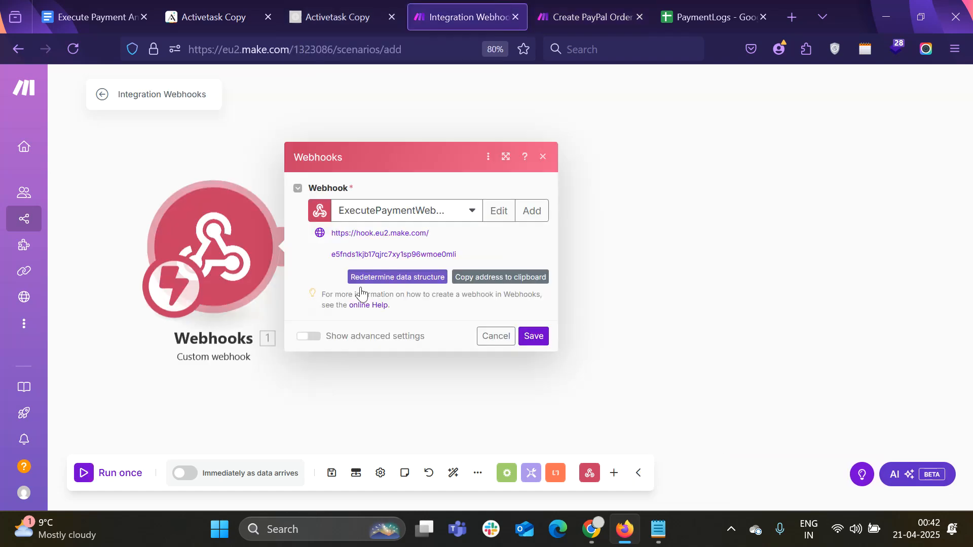
{"action": "left_click", "coordinate": [534, 336]}
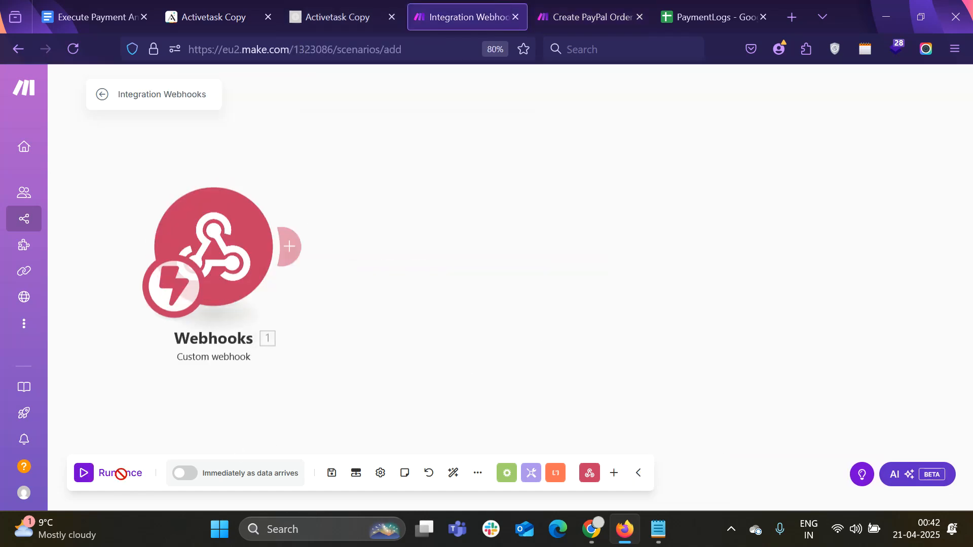
{"action": "left_click", "coordinate": [121, 477]}
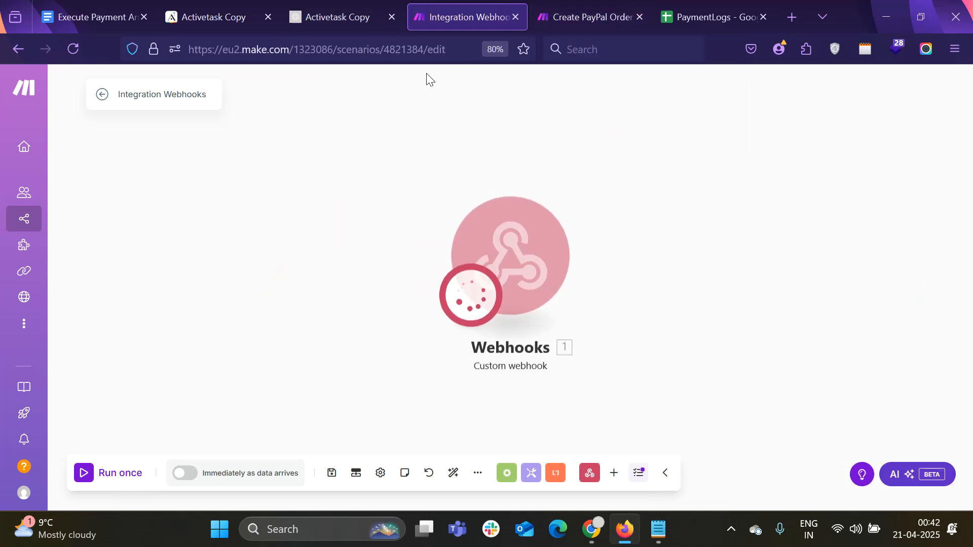
Pay with PayPal from the app preview and clear the login's prefilled email
{"action": "left_click", "coordinate": [366, 10]}
{"action": "left_click", "coordinate": [499, 252]}
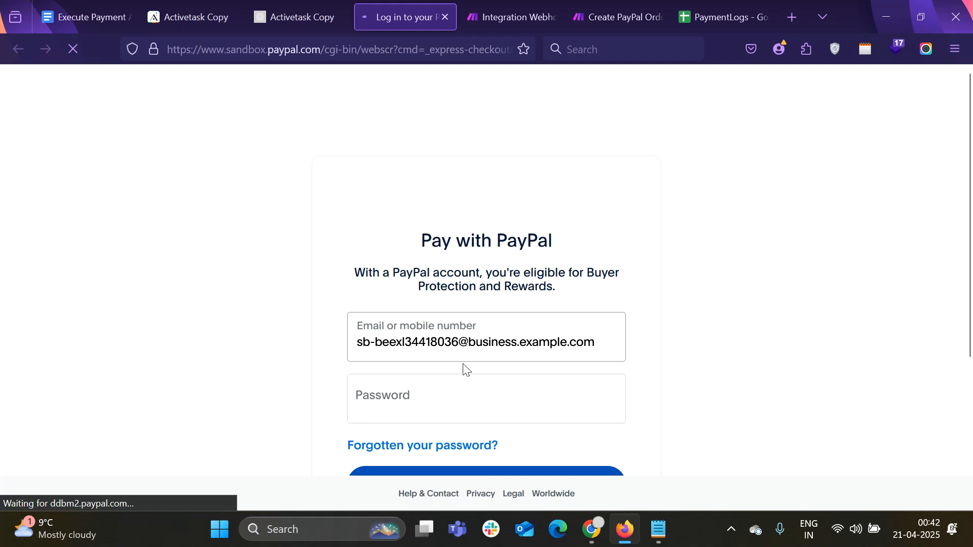
{"action": "left_click", "coordinate": [469, 342]}
{"action": "triple_click", "coordinate": [469, 342]}
{"action": "key", "text": "BackSpace"}
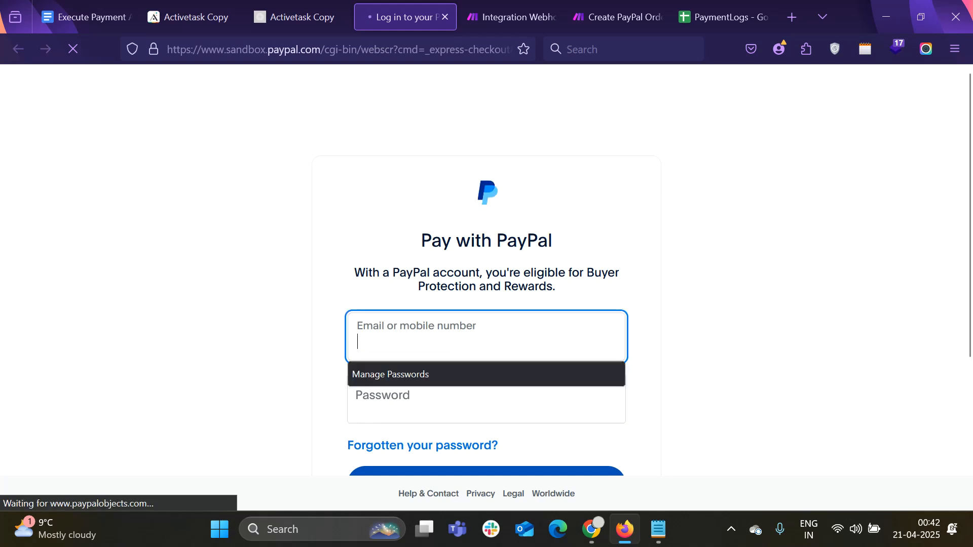
{"action": "left_click", "coordinate": [658, 529]}
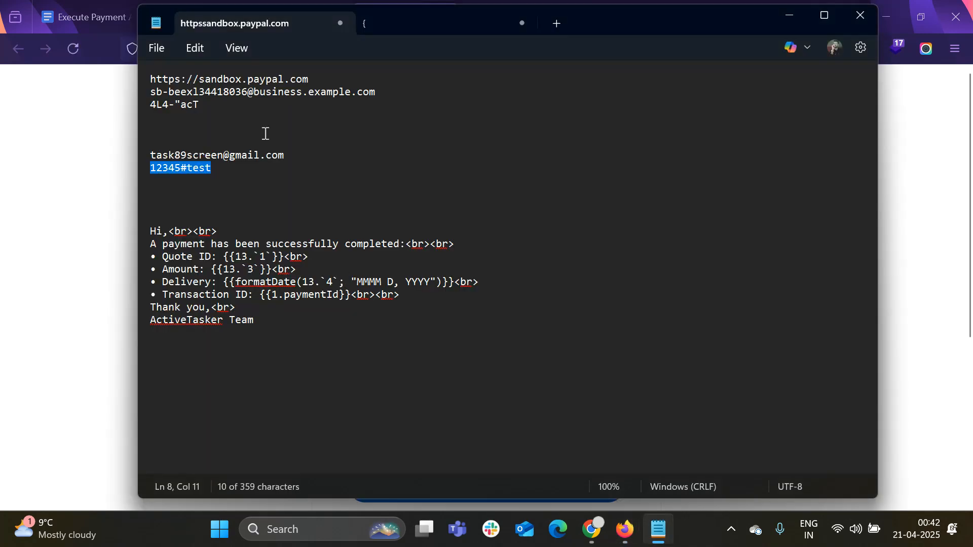
Copy the sandbox account's email and password from Notepad into the PayPal login
{"action": "left_click_drag", "start_coordinate": [376, 94], "coordinate": [151, 99]}
{"action": "key", "text": "alt+Tab"}
{"action": "left_click", "coordinate": [560, 339]}
{"action": "key", "text": "ctrl+v"}
{"action": "key", "text": "alt+Tab"}
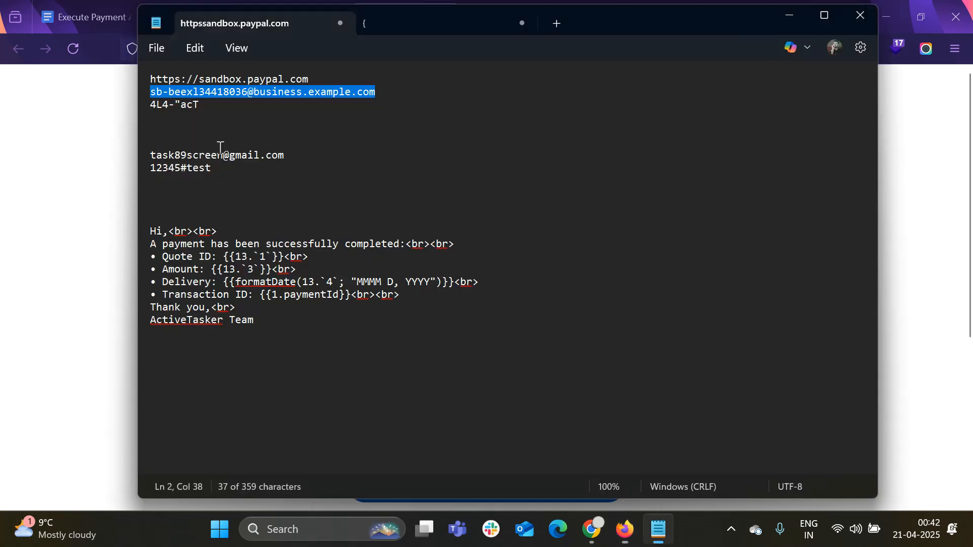
{"action": "left_click_drag", "start_coordinate": [203, 104], "coordinate": [149, 107]}
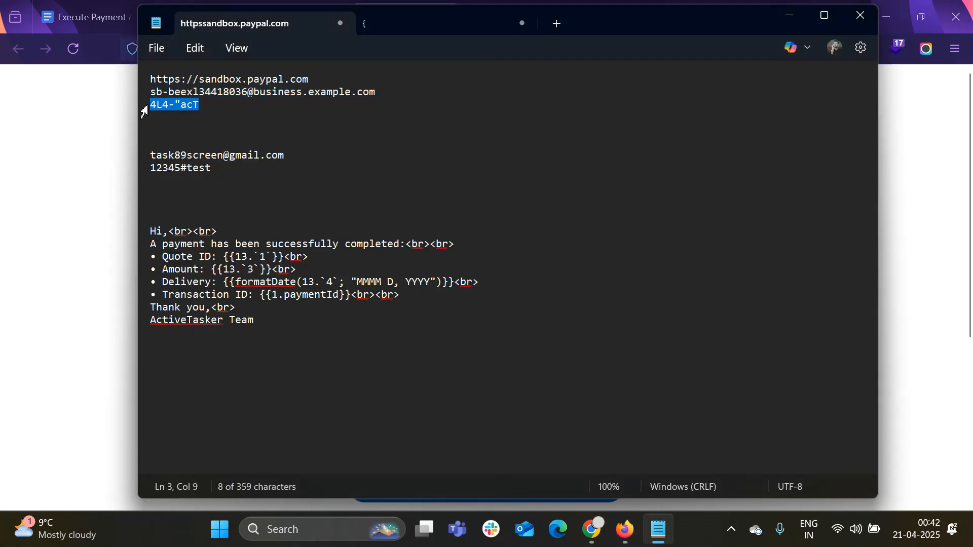
{"action": "key", "text": "alt+Tab"}
Log in as the sandbox buyer with the pasted password and approve the $550.00 AUD payment
{"action": "left_click", "coordinate": [471, 401]}
{"action": "key", "text": "ctrl+v"}
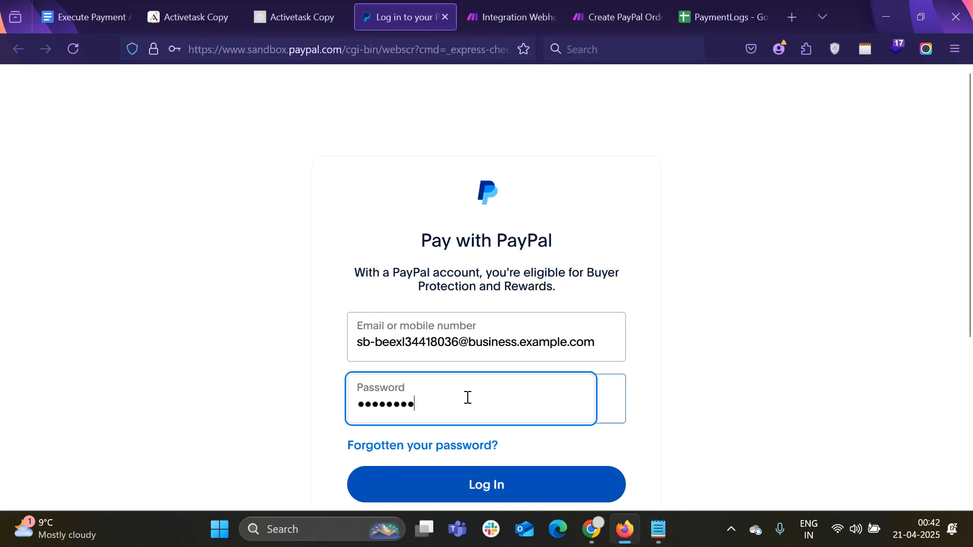
{"action": "left_click", "coordinate": [495, 491]}
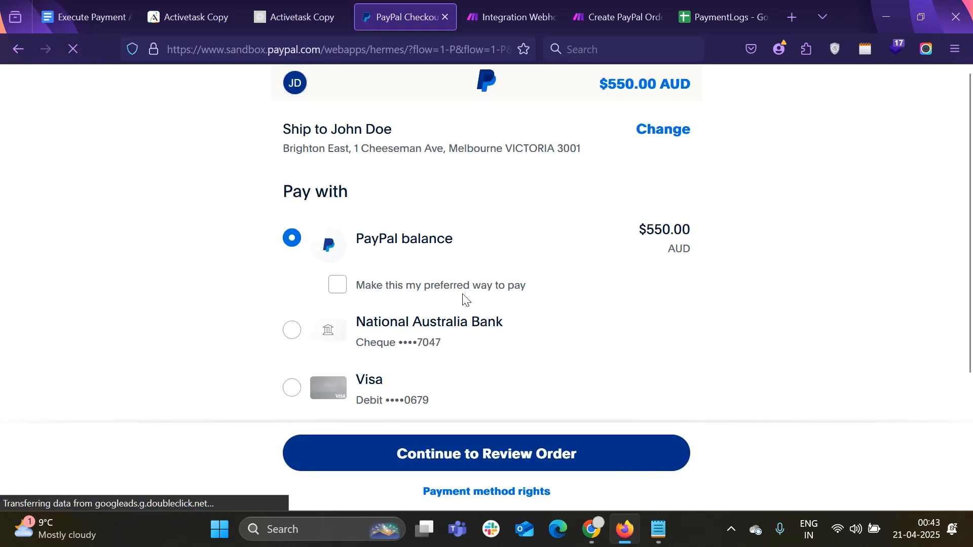
{"action": "left_click", "coordinate": [476, 460]}
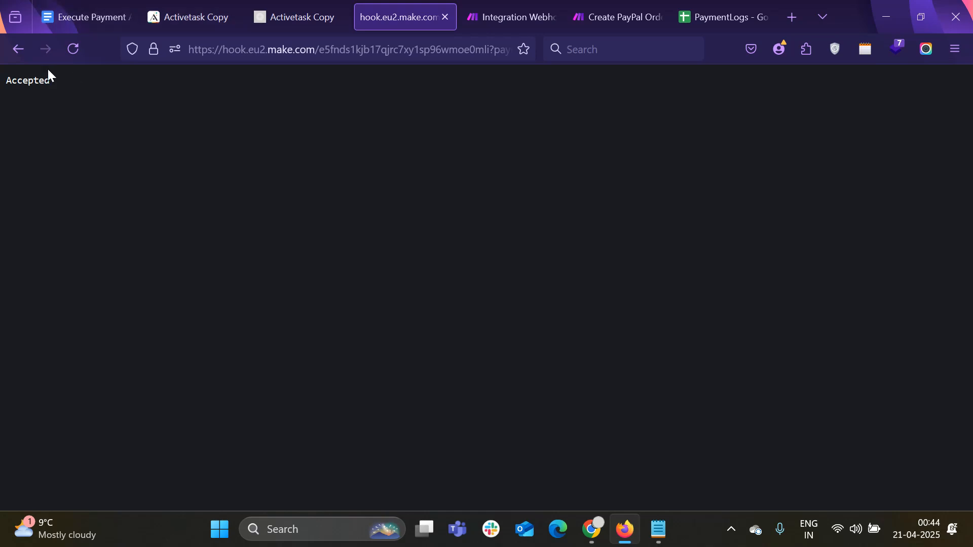
Inspect the Create PayPal Order scenario's Webhook response output, then bring up the PaymentLogs spreadsheet
{"action": "left_click", "coordinate": [538, 8]}
{"action": "left_click", "coordinate": [633, 10]}
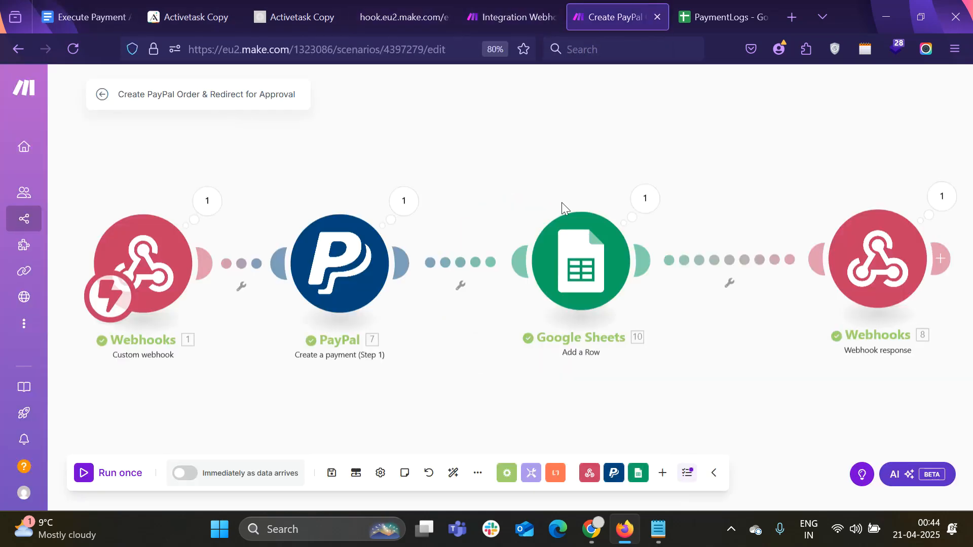
{"action": "left_click", "coordinate": [941, 197]}
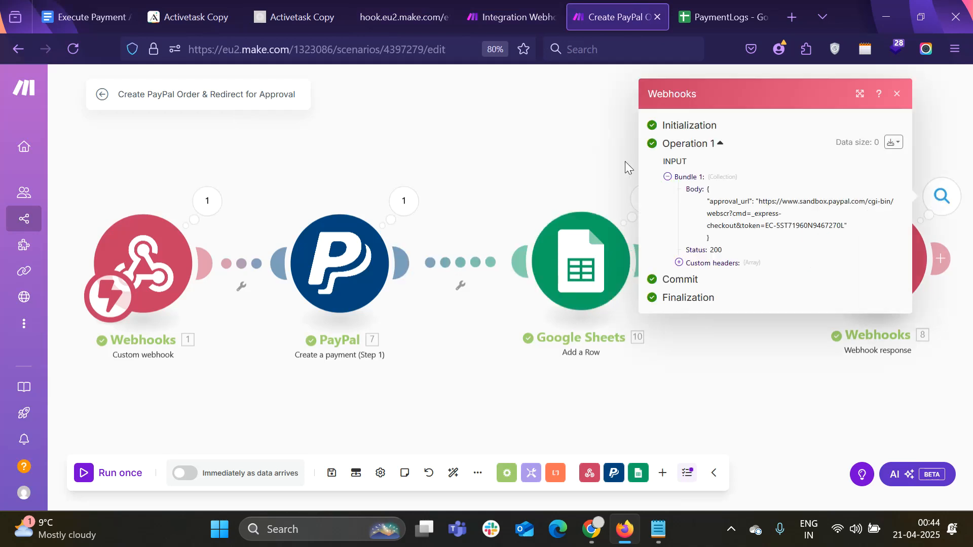
{"action": "key", "text": "ctrl+Tab"}
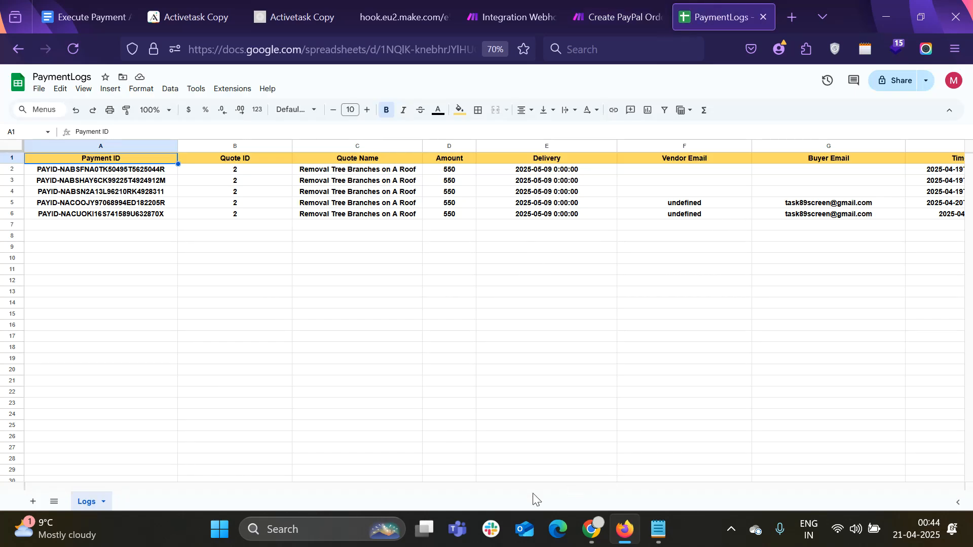
Review row 6's buyer email, Quote ID, Quote Name and payment ID, then return to Integration Webhooks
{"action": "left_click_drag", "start_coordinate": [481, 487], "coordinate": [610, 486]}
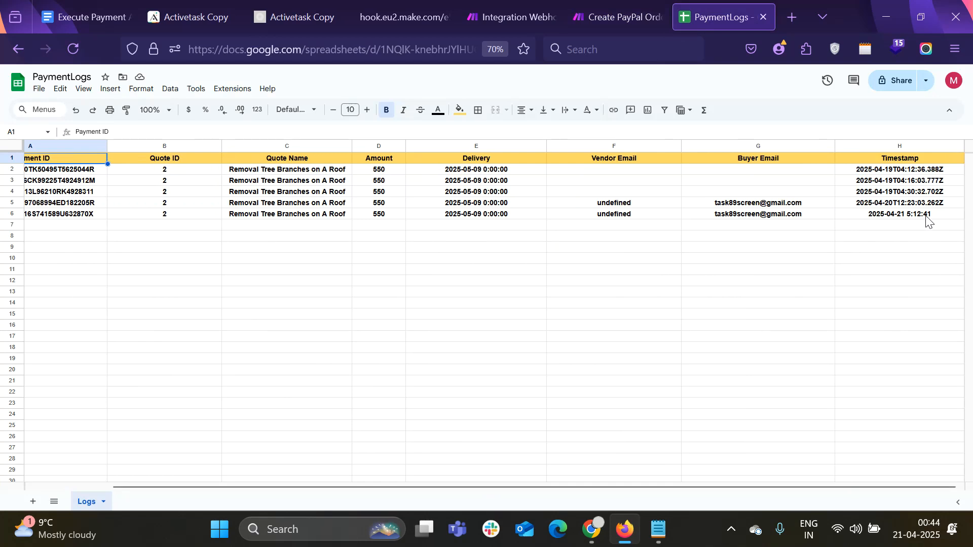
{"action": "left_click", "coordinate": [716, 216]}
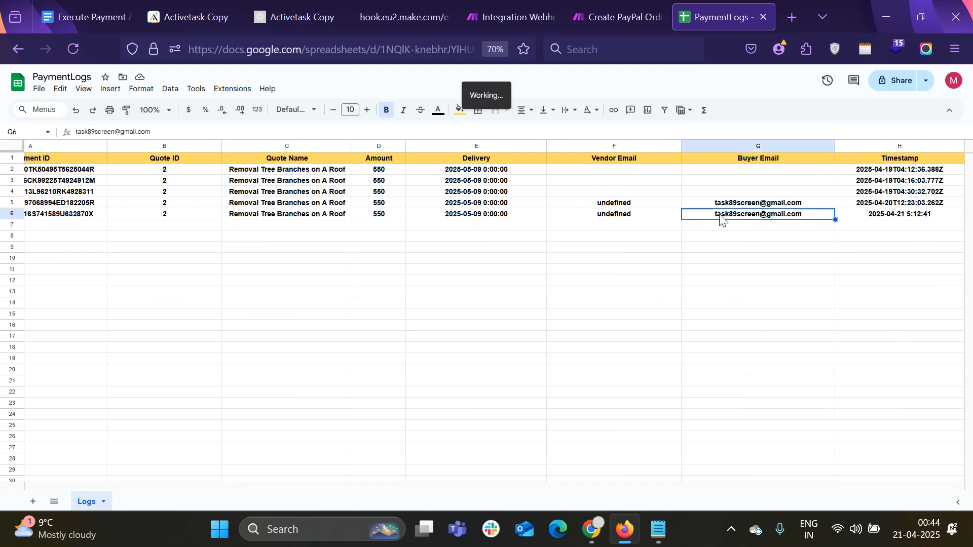
{"action": "left_click", "coordinate": [215, 217]}
{"action": "left_click", "coordinate": [325, 217]}
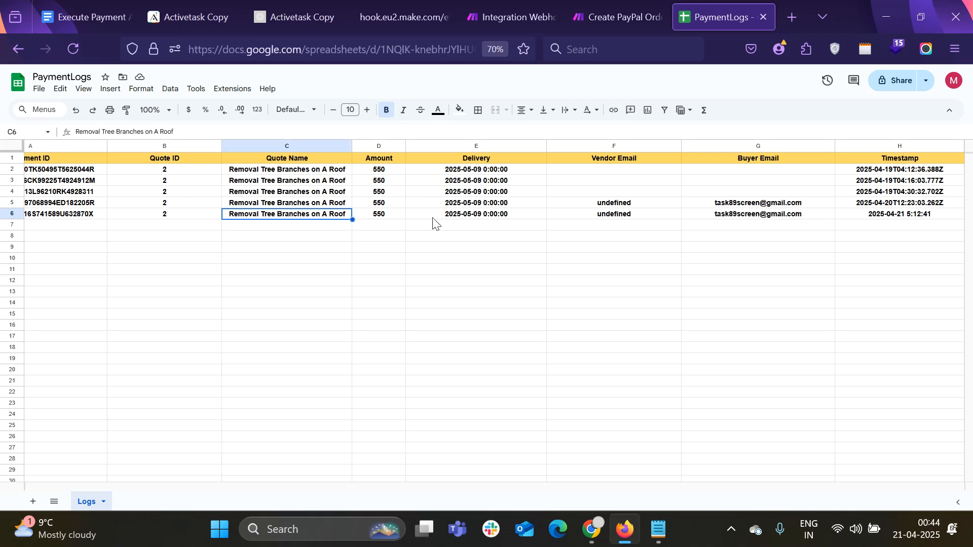
{"action": "left_click", "coordinate": [89, 205]}
{"action": "left_click_drag", "start_coordinate": [89, 205], "coordinate": [88, 195]}
{"action": "double_click", "coordinate": [97, 216]}
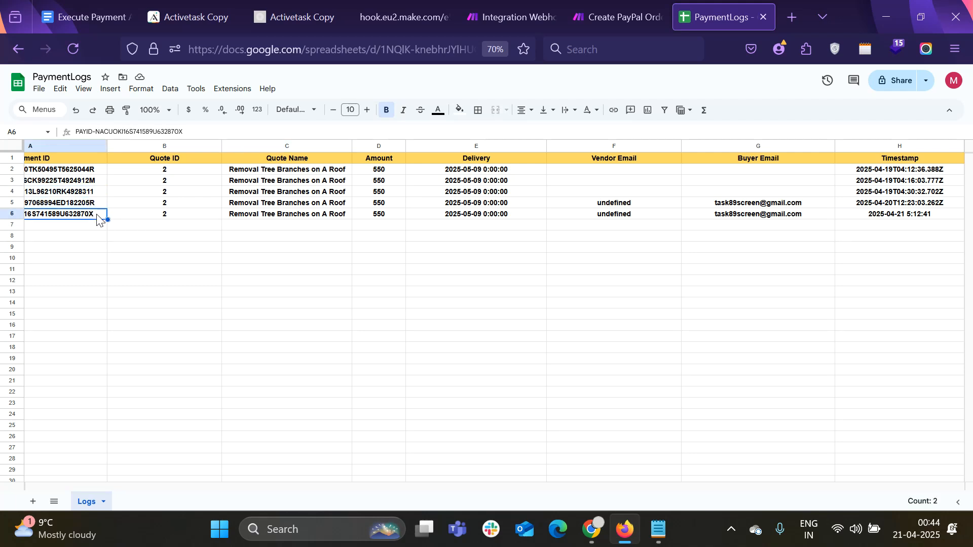
{"action": "left_click", "coordinate": [6, 215]}
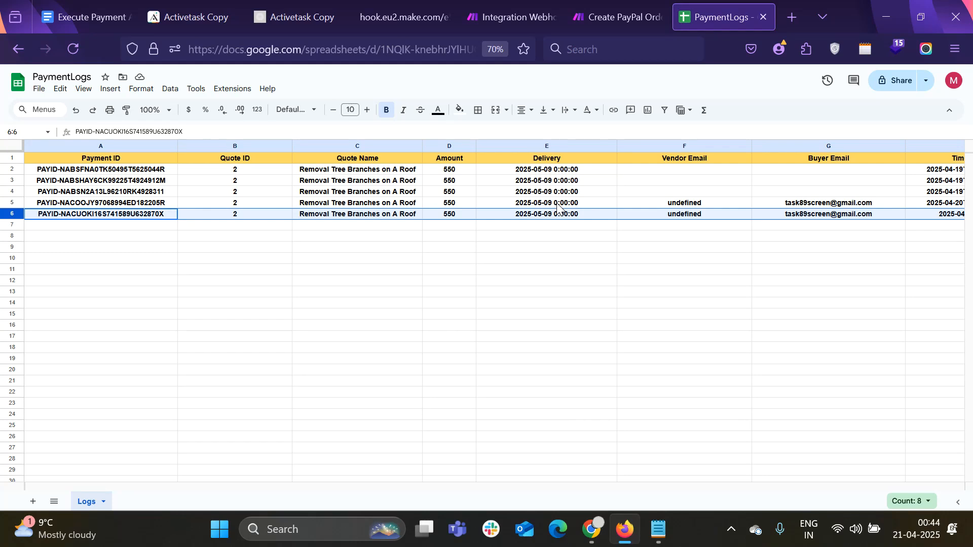
{"action": "left_click", "coordinate": [535, 15]}
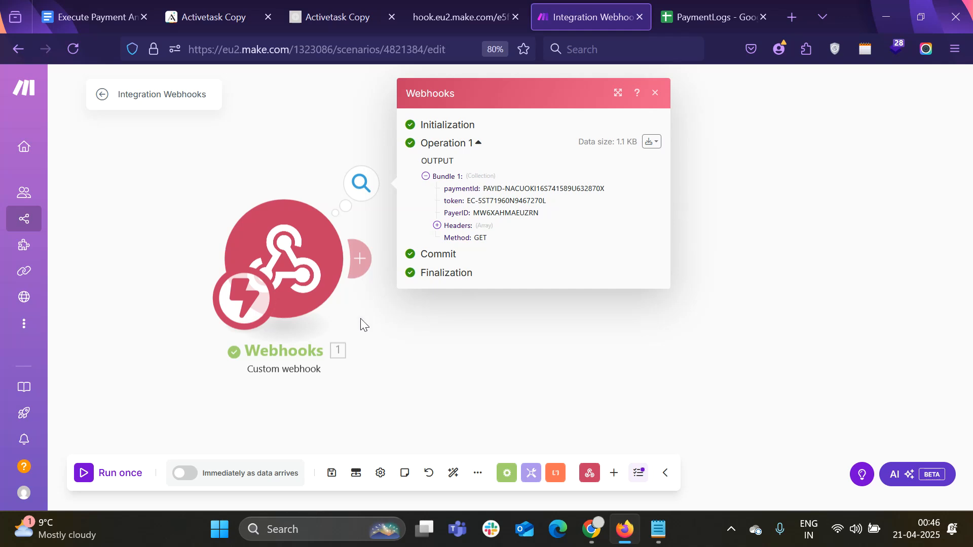
Add PayPal's 'Execute a payment (Step 2)' module after the Webhooks trigger, found by searching 'paypal'
{"action": "left_click", "coordinate": [364, 266]}
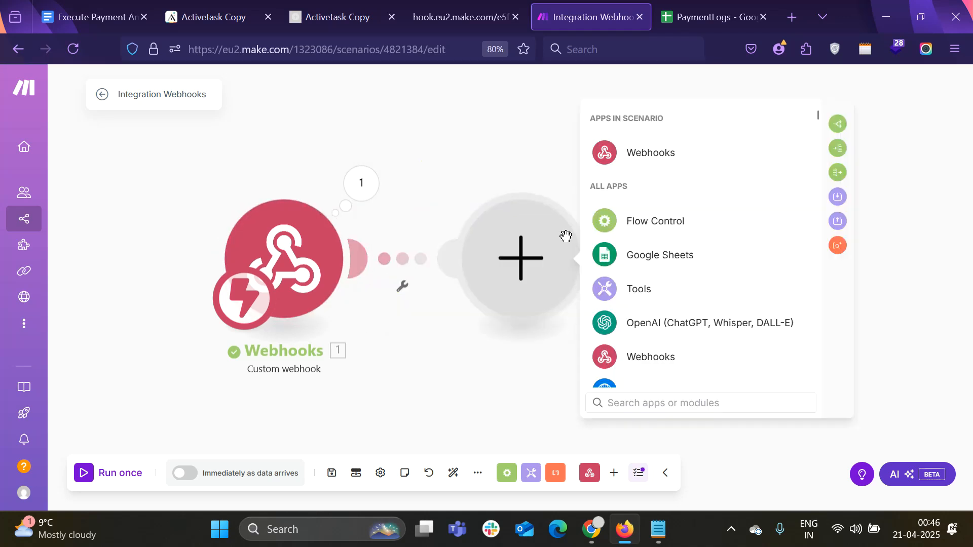
{"action": "type", "text": "p"}
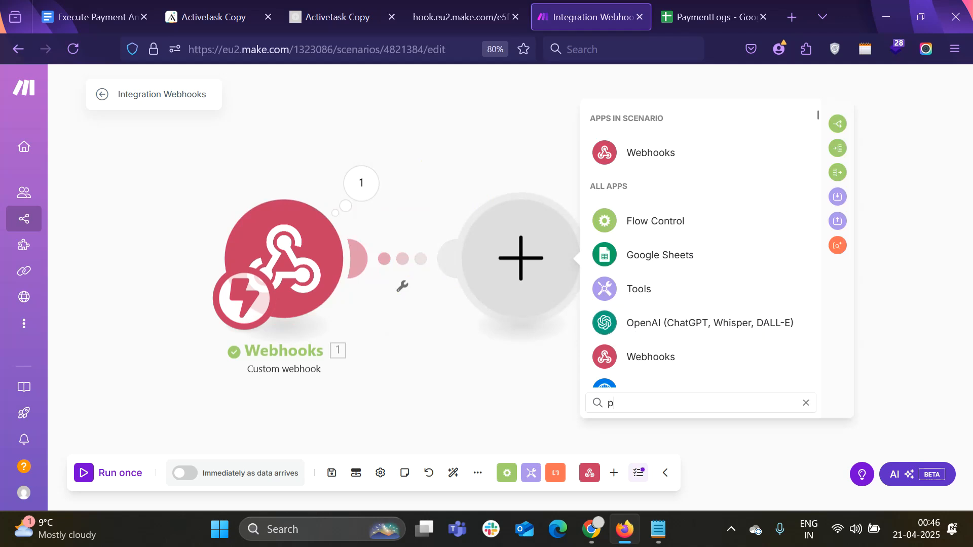
{"action": "type", "text": "aypal"}
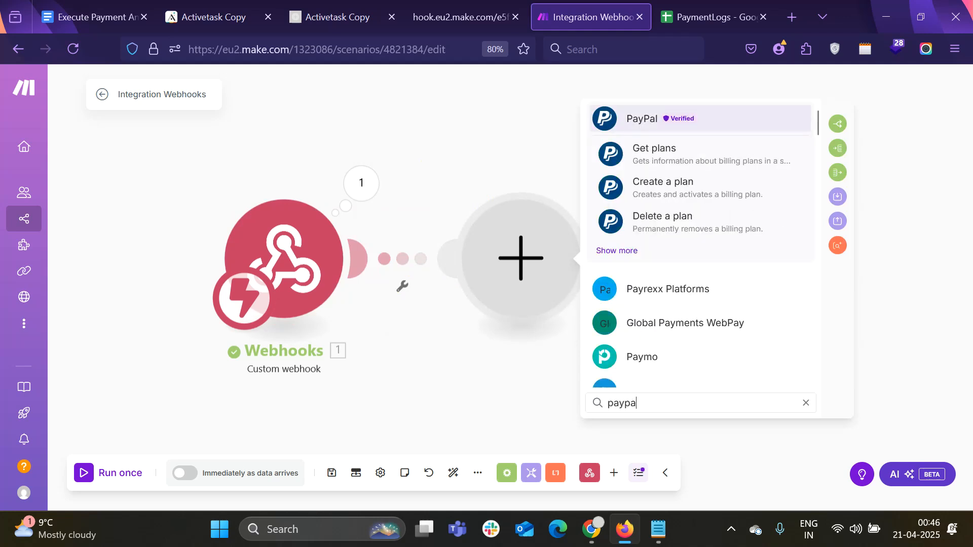
{"action": "left_click", "coordinate": [637, 129]}
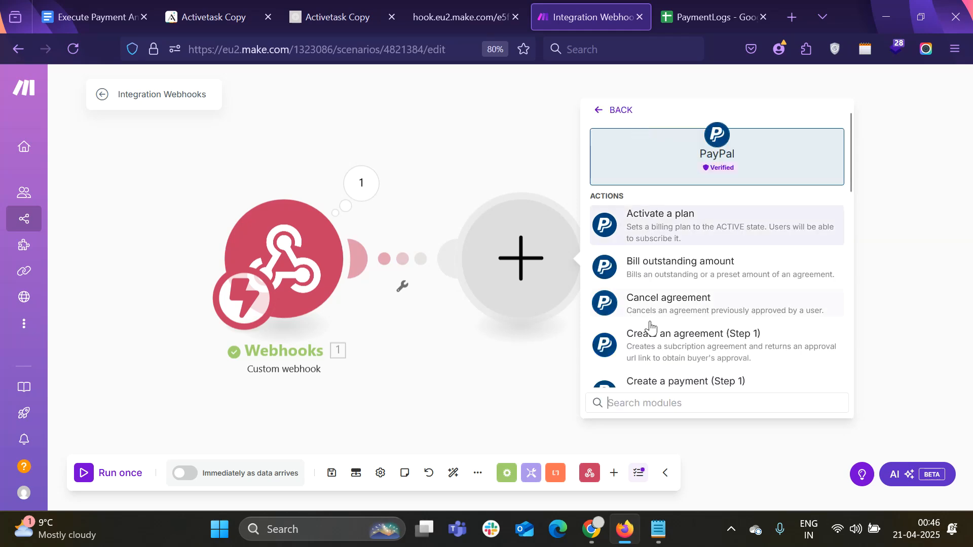
{"action": "scroll", "coordinate": [646, 332], "scroll_direction": "down", "scroll_amount": 5}
{"action": "scroll", "coordinate": [672, 350], "scroll_direction": "down", "scroll_amount": 2}
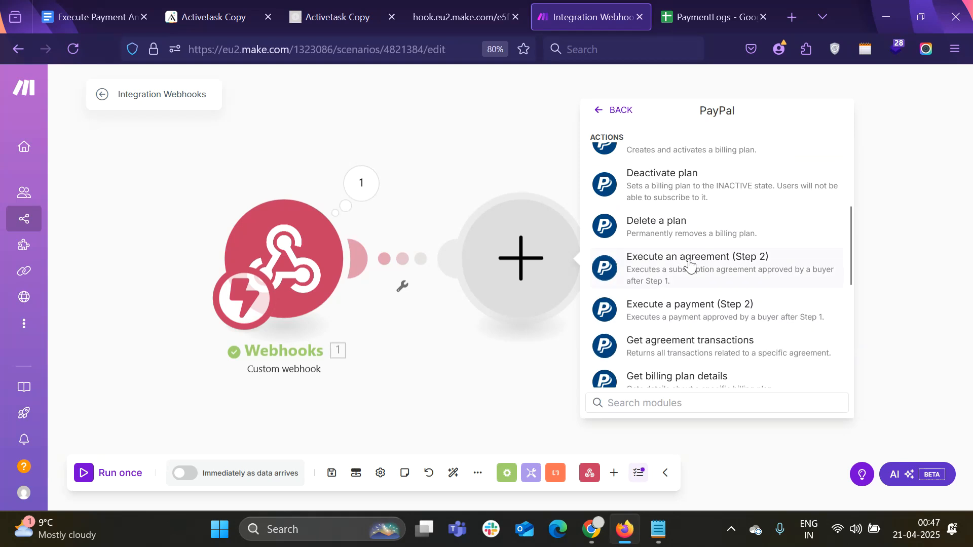
{"action": "left_click", "coordinate": [697, 318]}
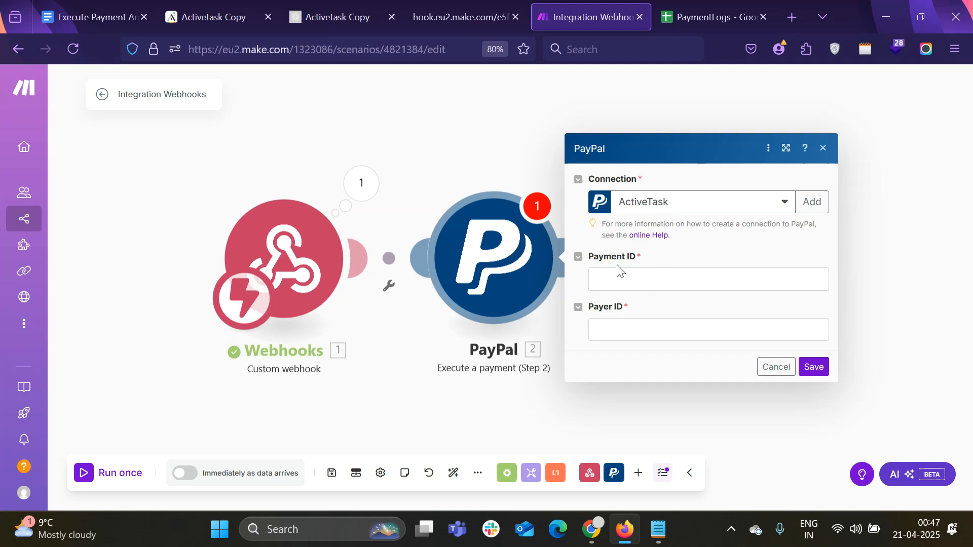
Map 1.paymentId into Payment ID and 1.PayerID into Payer ID, fixing a wrong token, then save
{"action": "left_click", "coordinate": [629, 280]}
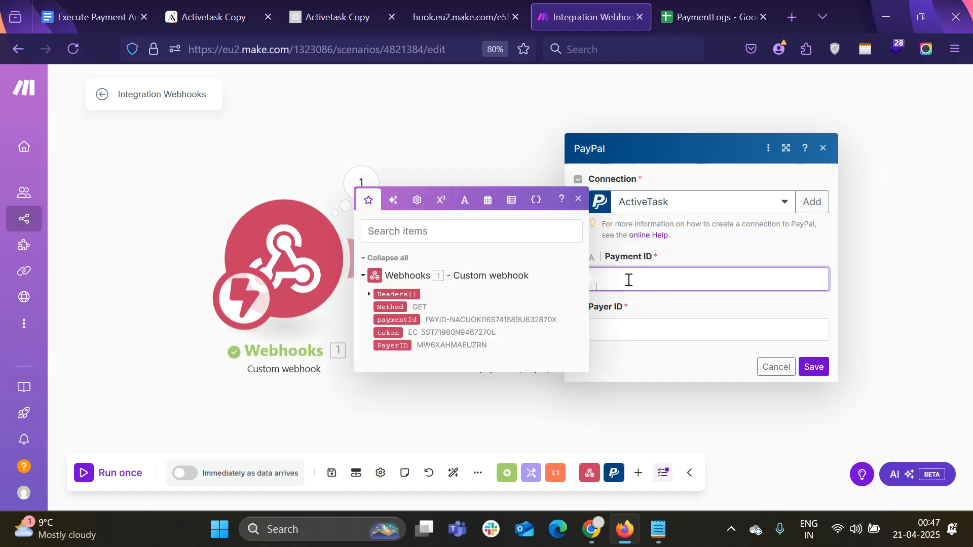
{"action": "left_click_drag", "start_coordinate": [401, 346], "coordinate": [626, 280]}
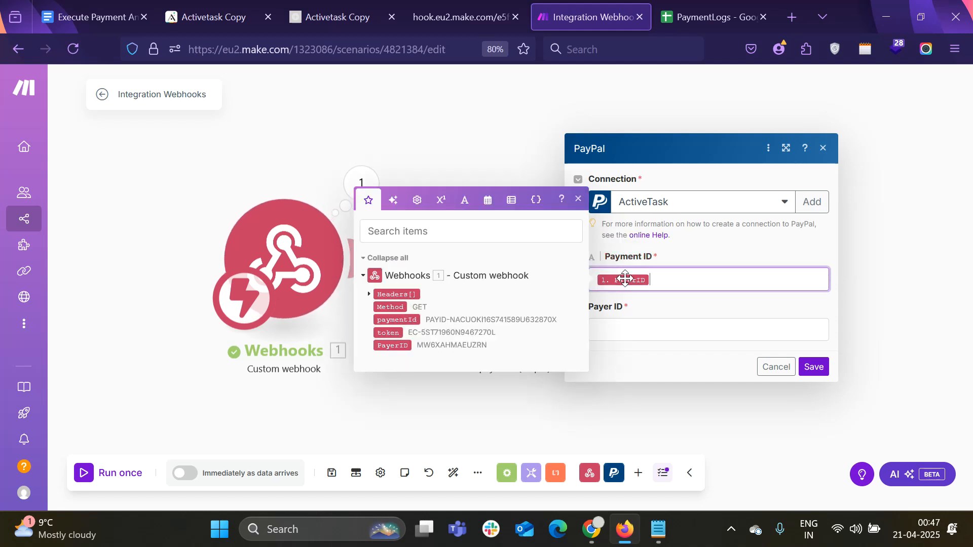
{"action": "left_click", "coordinate": [639, 329]}
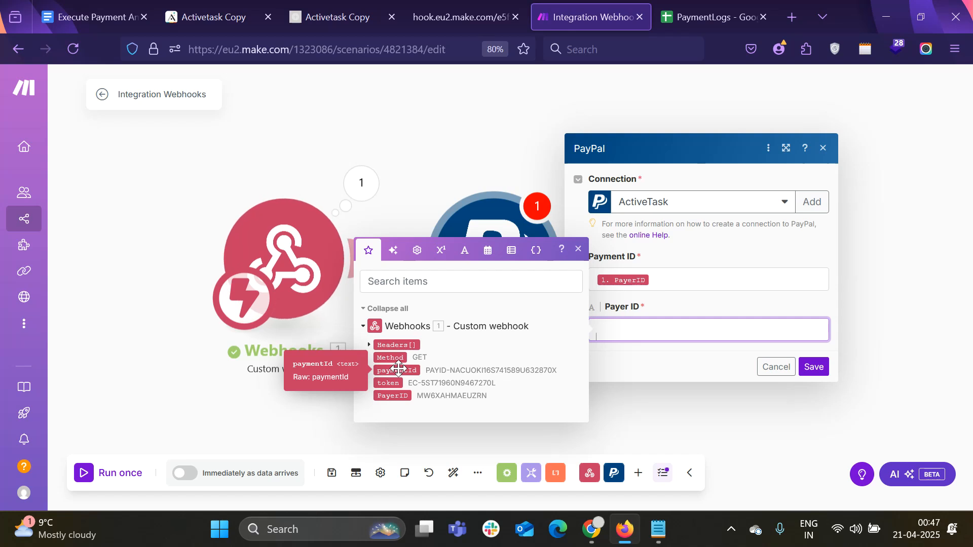
{"action": "left_click", "coordinate": [673, 280]}
{"action": "key", "text": "BackSpace"}
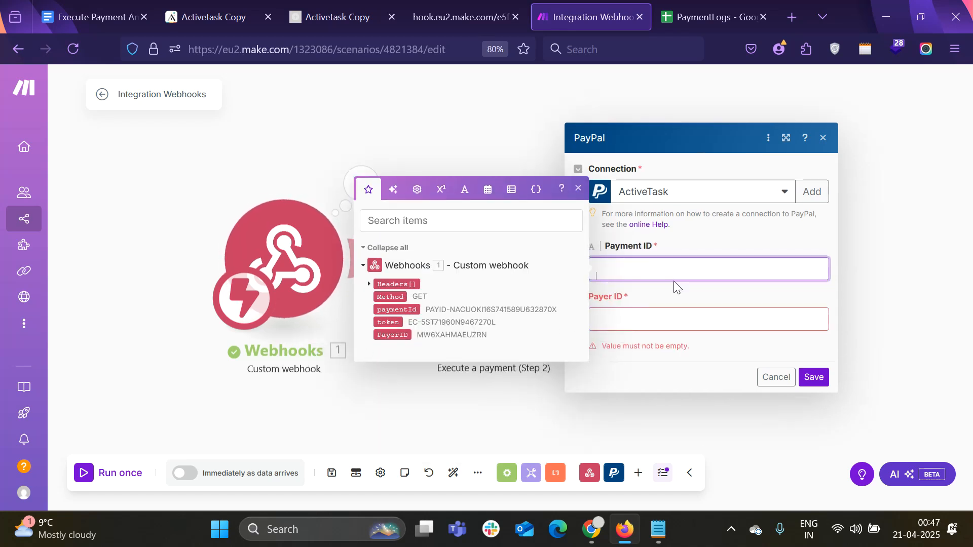
{"action": "left_click", "coordinate": [414, 310]}
{"action": "left_click", "coordinate": [634, 323]}
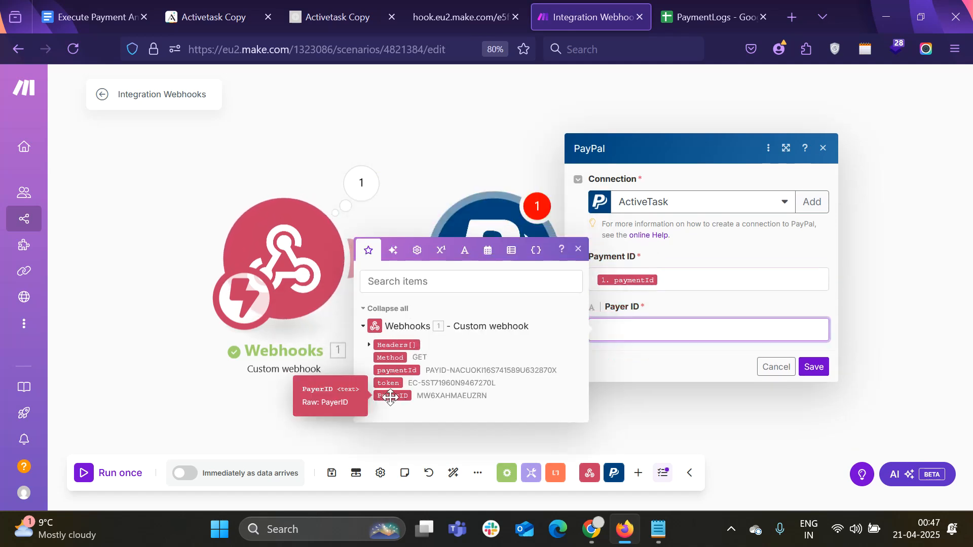
{"action": "left_click", "coordinate": [390, 396]}
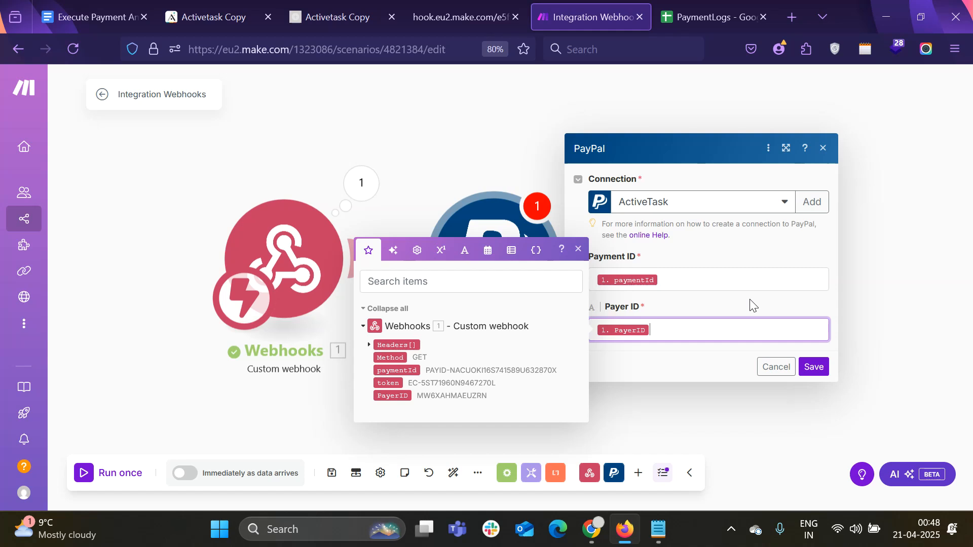
{"action": "left_click", "coordinate": [814, 367]}
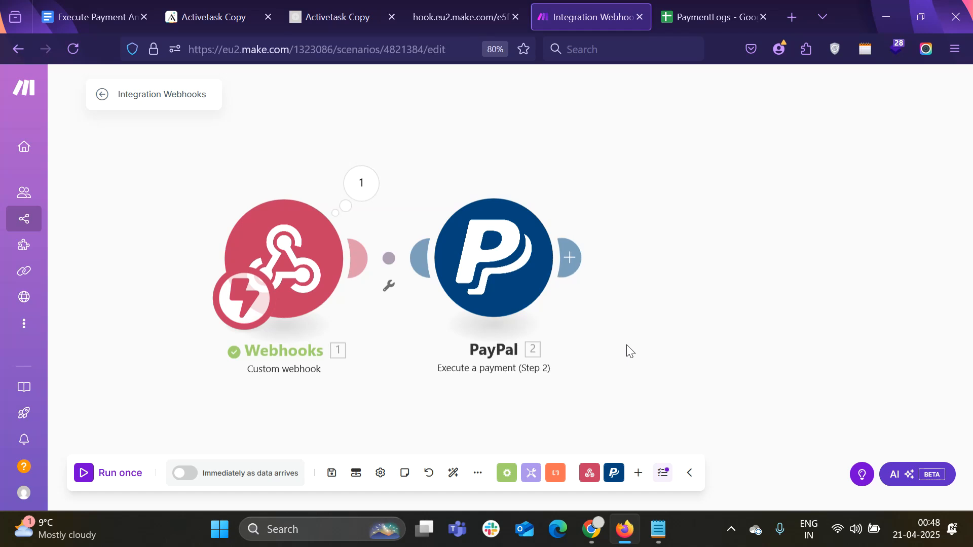
Confirm the webhook page shows Accepted, then add a Webhooks 'Webhook response' module after PayPal
{"action": "left_click", "coordinate": [456, 15]}
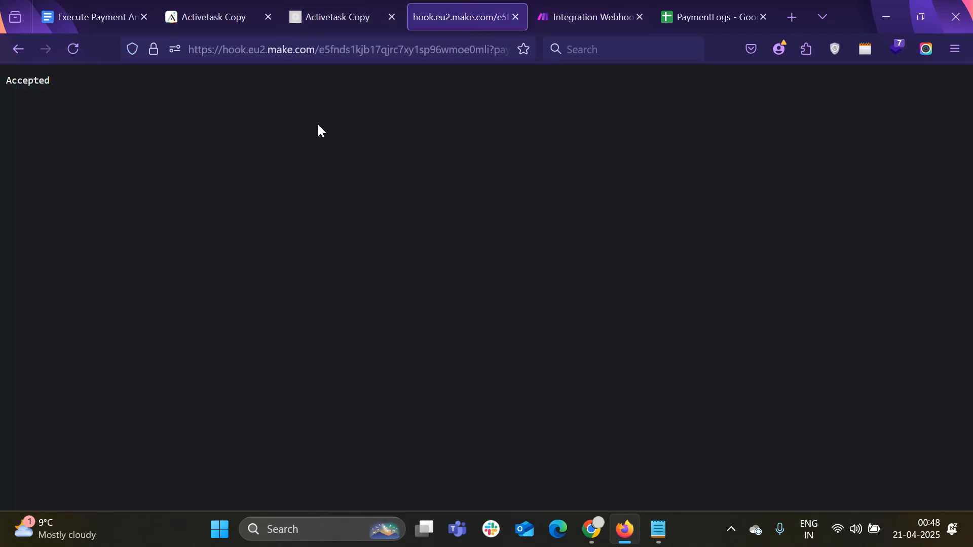
{"action": "left_click", "coordinate": [550, 7]}
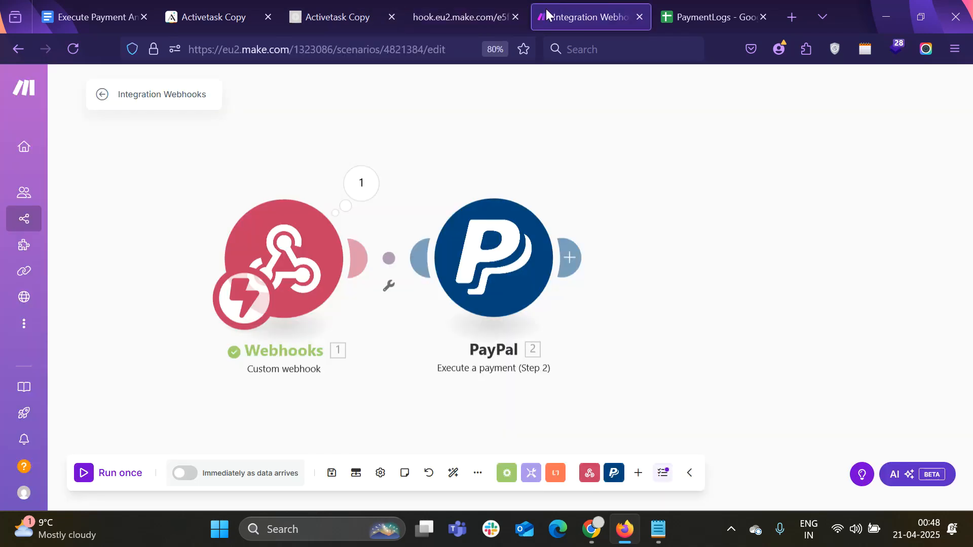
{"action": "left_click", "coordinate": [574, 259]}
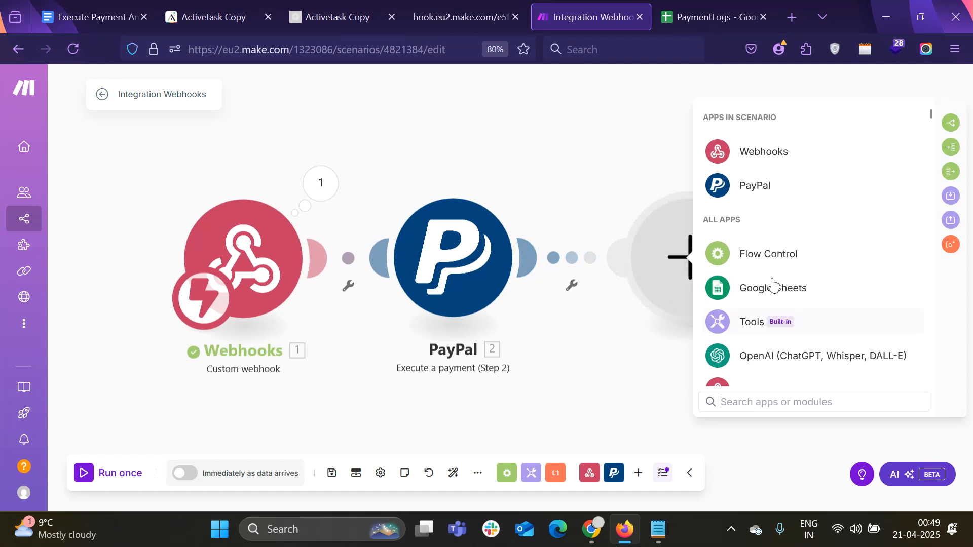
{"action": "left_click", "coordinate": [780, 157]}
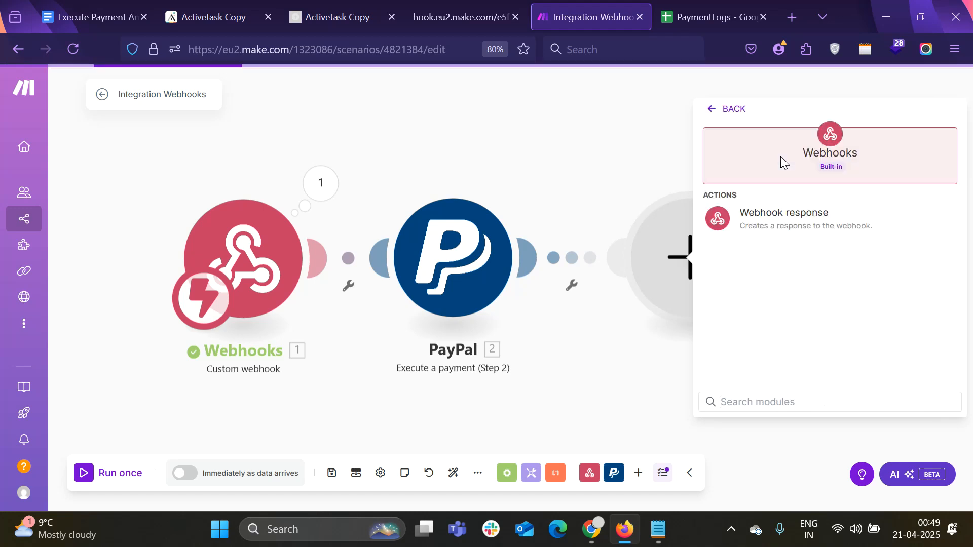
{"action": "left_click", "coordinate": [783, 228]}
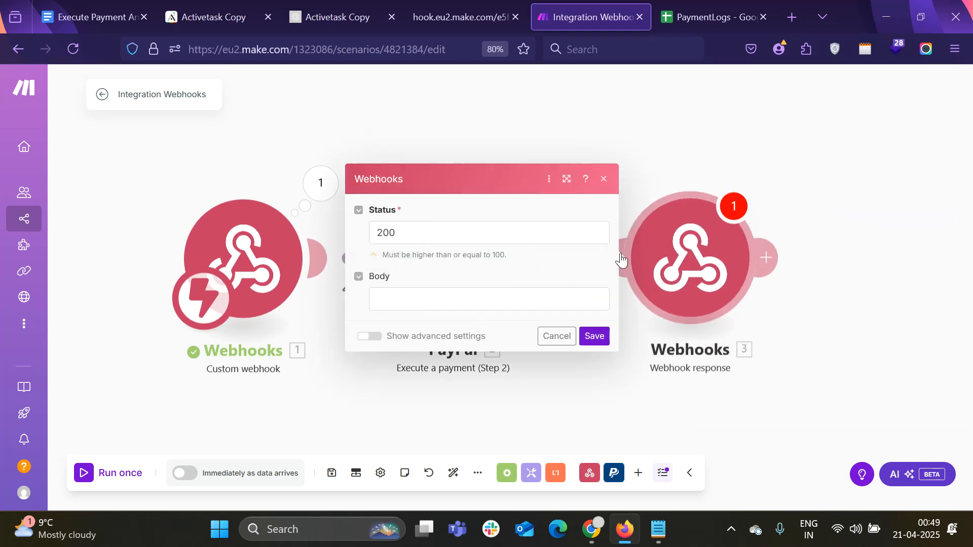
Set the response Status to 302 and add a custom header with Key 'Location'
{"action": "left_click", "coordinate": [417, 223]}
{"action": "double_click", "coordinate": [417, 223]}
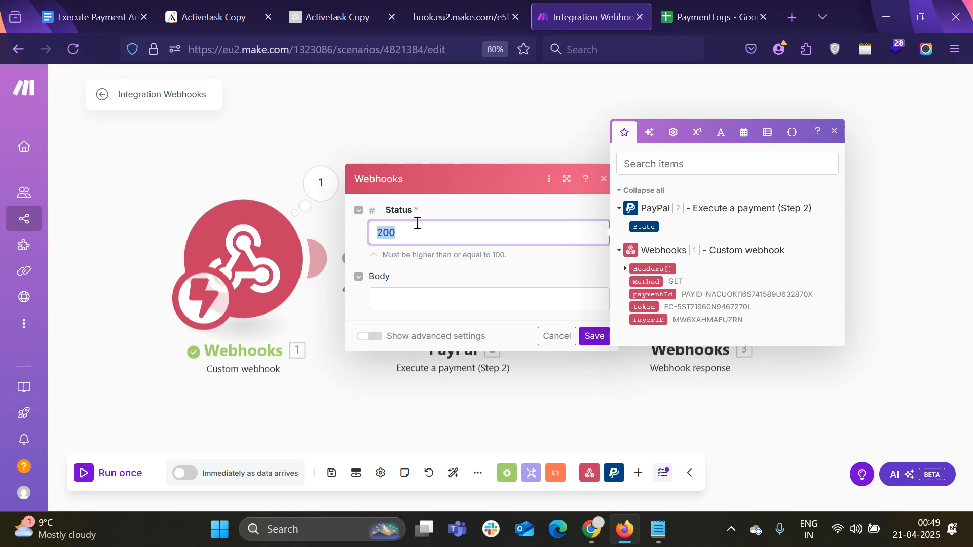
{"action": "type", "text": "302"}
{"action": "left_click", "coordinate": [372, 339]}
{"action": "left_click", "coordinate": [399, 322]}
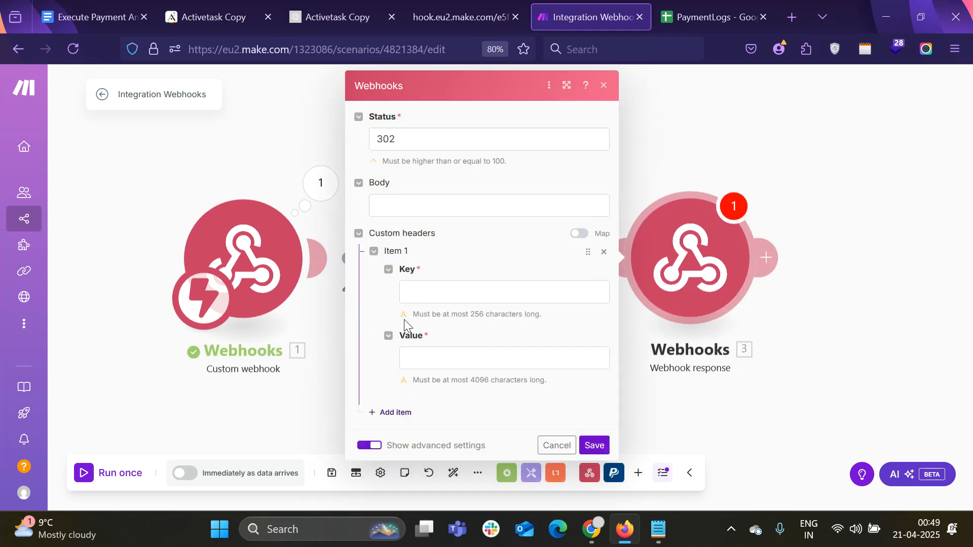
{"action": "left_click", "coordinate": [421, 289]}
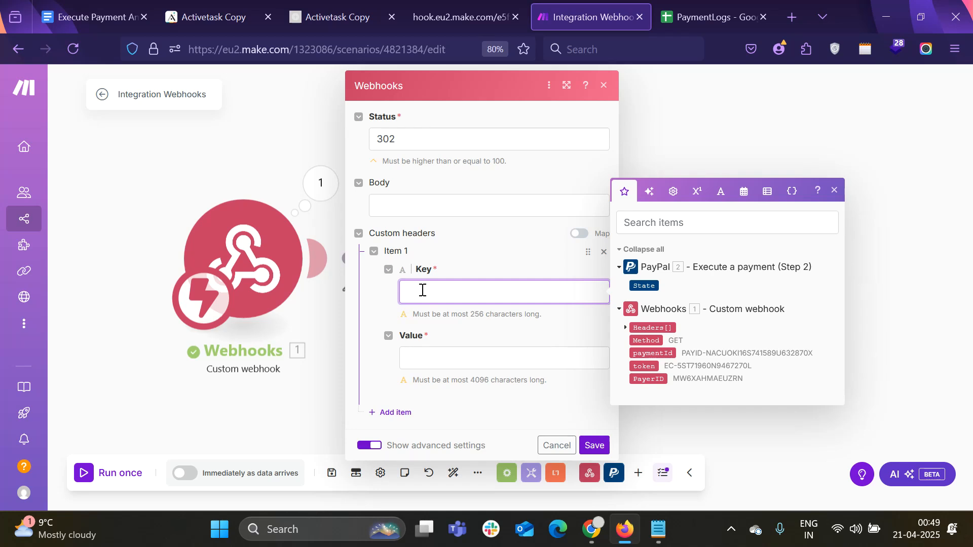
{"action": "type", "text": "Location"}
{"action": "left_click", "coordinate": [455, 356]}
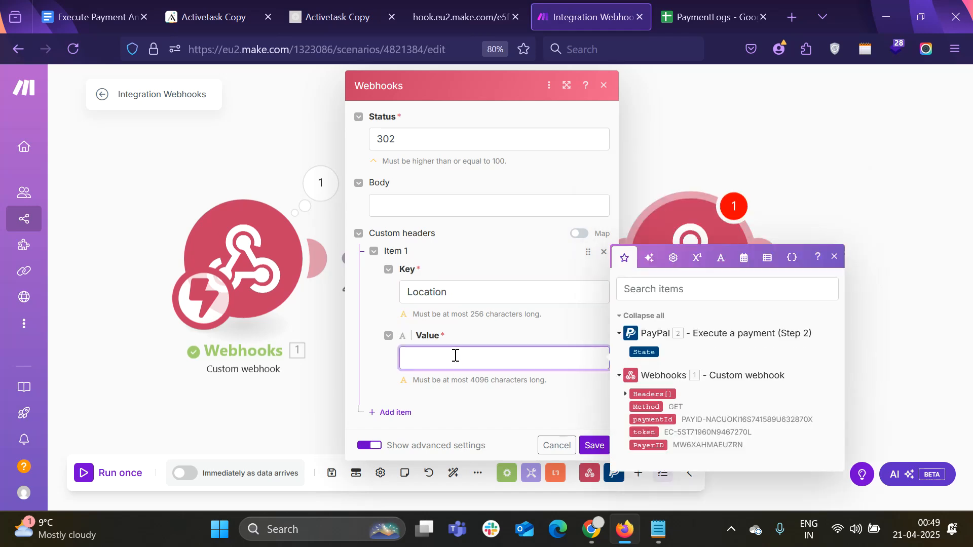
{"action": "left_click", "coordinate": [76, 15]}
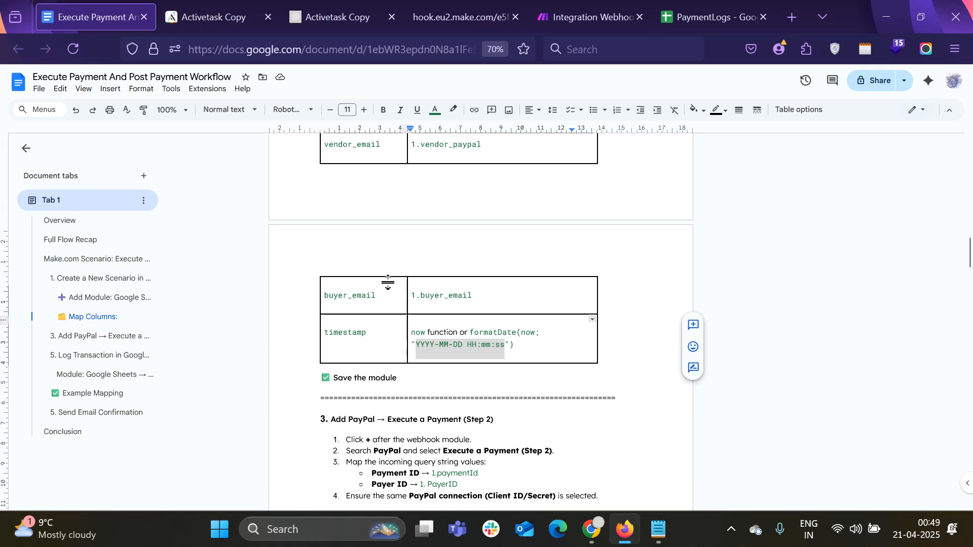
{"action": "scroll", "coordinate": [388, 283], "scroll_direction": "down", "scroll_amount": 2}
{"action": "scroll", "coordinate": [464, 355], "scroll_direction": "down", "scroll_amount": 4}
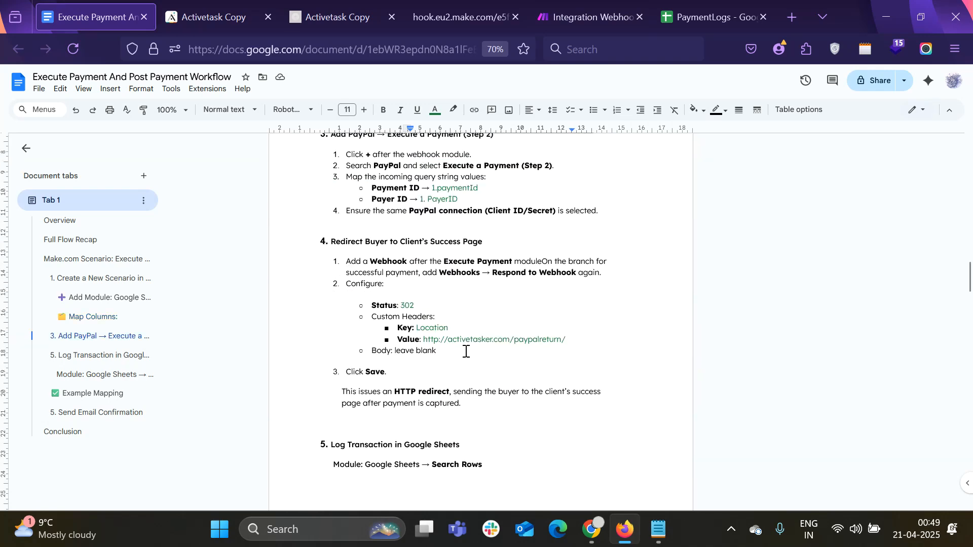
{"action": "left_click_drag", "start_coordinate": [423, 340], "coordinate": [565, 343]}
{"action": "key", "text": "ctrl+c"}
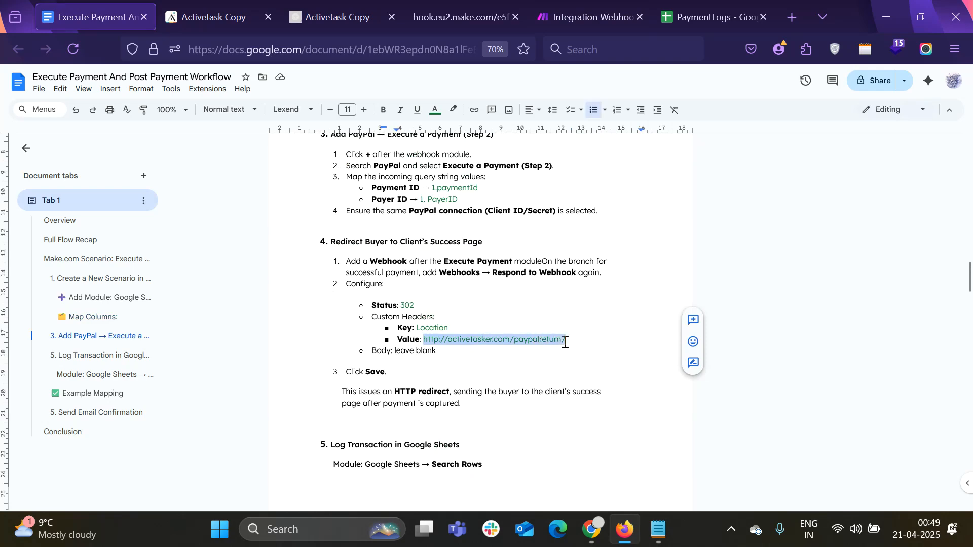
{"action": "left_click", "coordinate": [570, 10]}
{"action": "key", "text": "ctrl+v"}
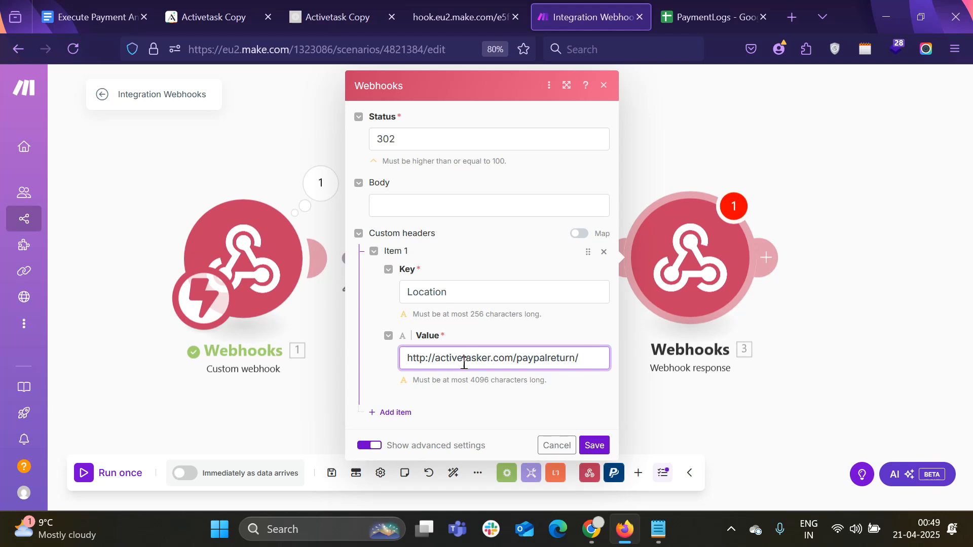
{"action": "left_click", "coordinate": [426, 360]}
{"action": "type", "text": "s"}
{"action": "left_click", "coordinate": [484, 409]}
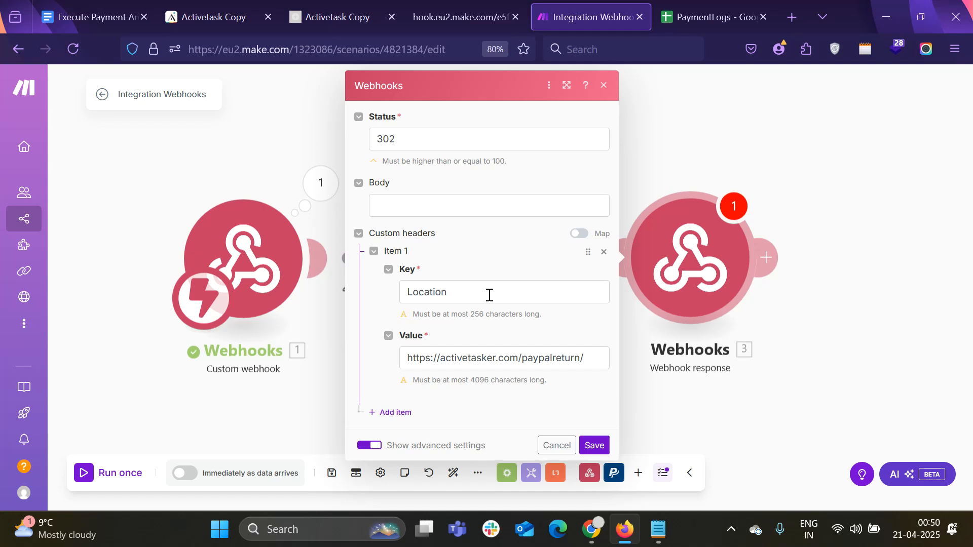
{"action": "left_click", "coordinate": [594, 447]}
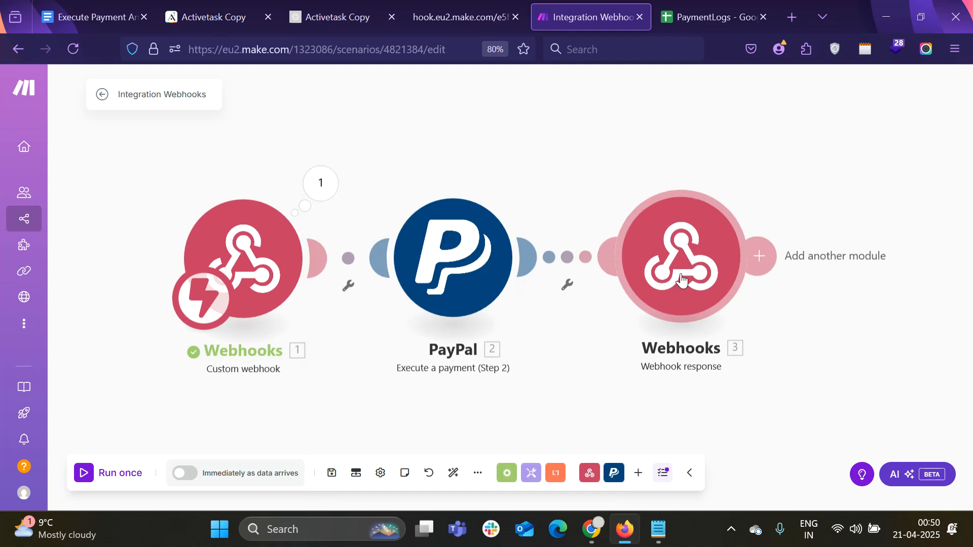
Pan the canvas and add a Google Sheets Search Rows module after the Webhook response
{"action": "left_click_drag", "start_coordinate": [860, 393], "coordinate": [775, 381]}
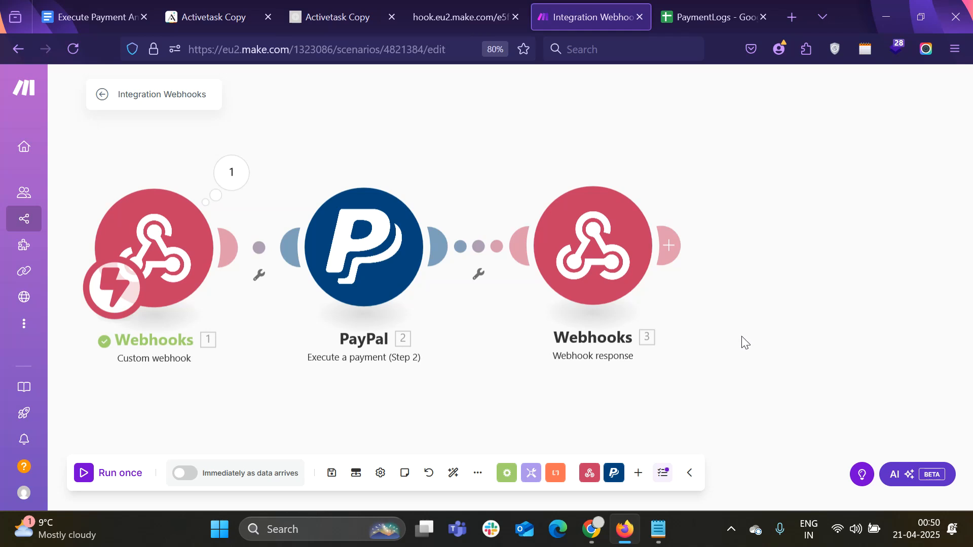
{"action": "left_click", "coordinate": [669, 246]}
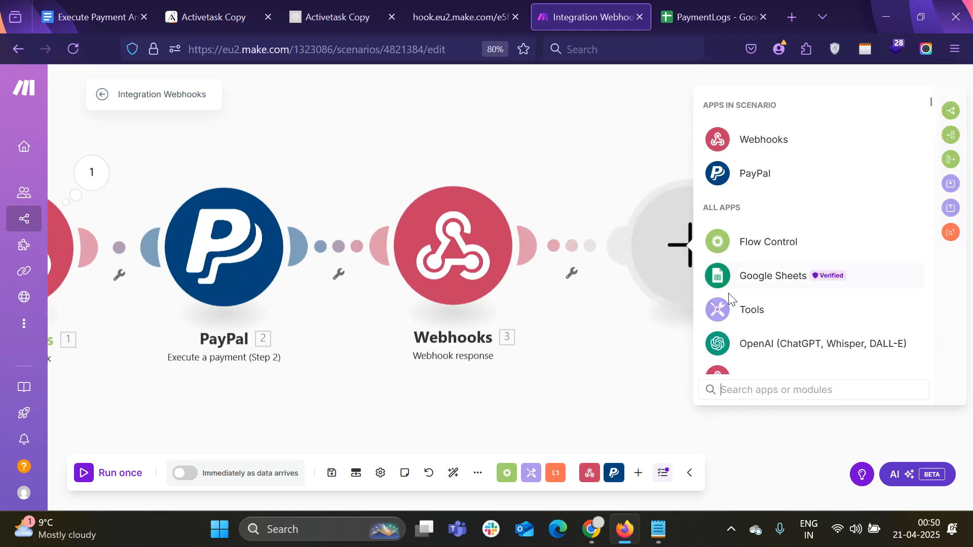
{"action": "left_click", "coordinate": [764, 279]}
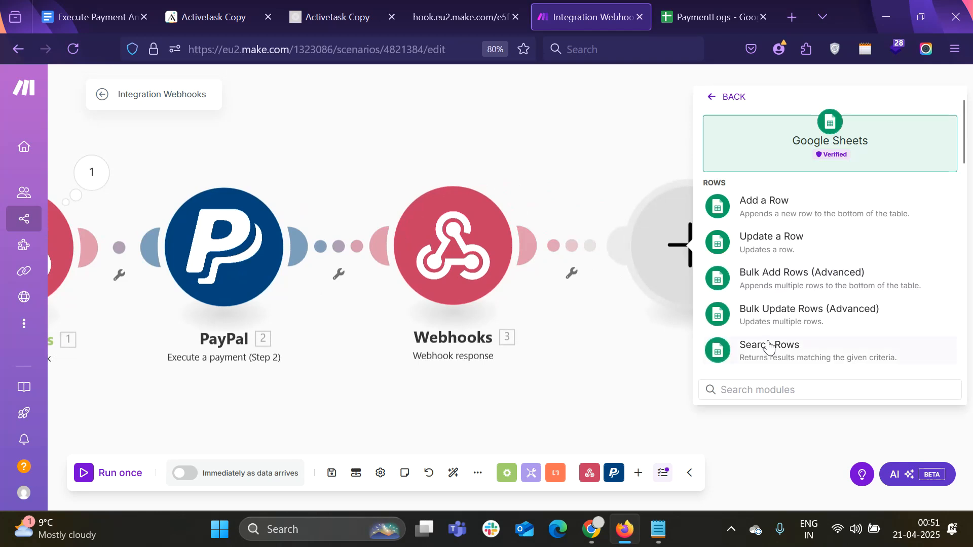
{"action": "scroll", "coordinate": [768, 343], "scroll_direction": "down", "scroll_amount": 3}
{"action": "scroll", "coordinate": [768, 342], "scroll_direction": "up", "scroll_amount": 3}
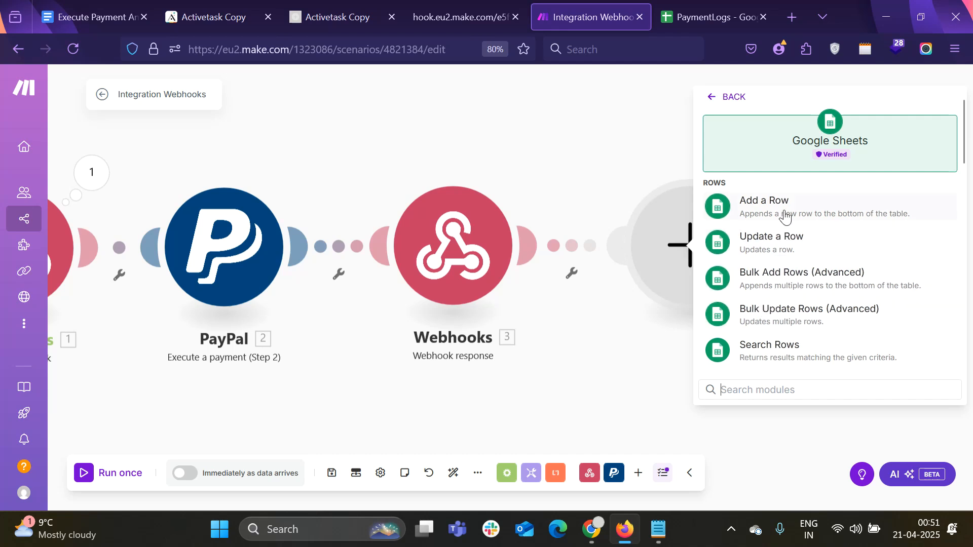
{"action": "scroll", "coordinate": [787, 257], "scroll_direction": "down", "scroll_amount": 2}
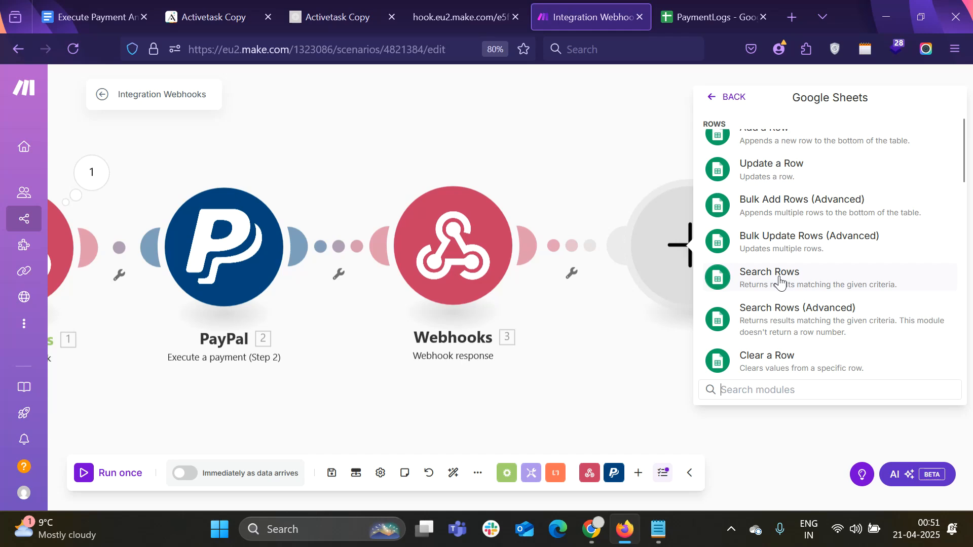
{"action": "scroll", "coordinate": [780, 281], "scroll_direction": "down", "scroll_amount": 3}
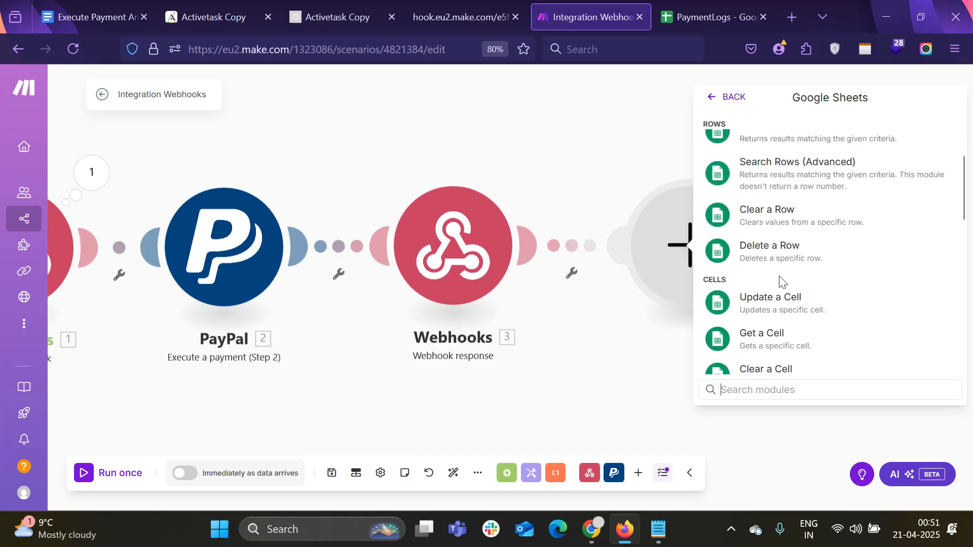
{"action": "scroll", "coordinate": [779, 281], "scroll_direction": "down", "scroll_amount": 3}
{"action": "scroll", "coordinate": [780, 281], "scroll_direction": "up", "scroll_amount": 6}
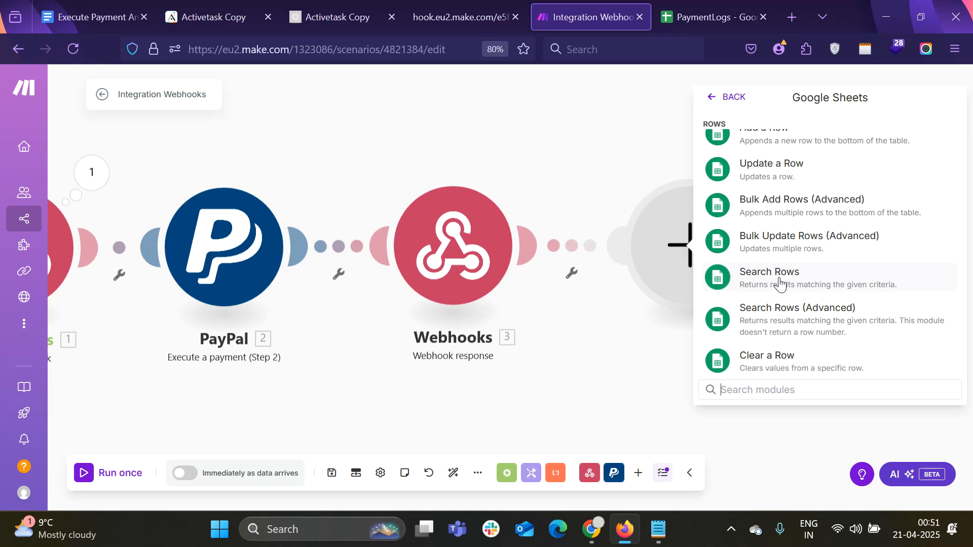
{"action": "left_click", "coordinate": [779, 281]}
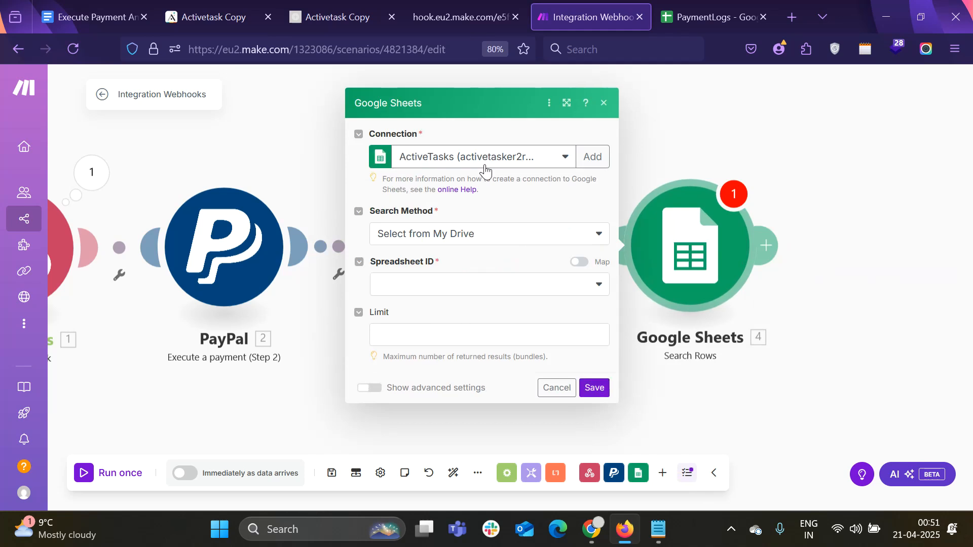
Point Search Rows at the Logs sheet of the PaymentLogs spreadsheet, selected from My Drive
{"action": "left_click", "coordinate": [492, 243]}
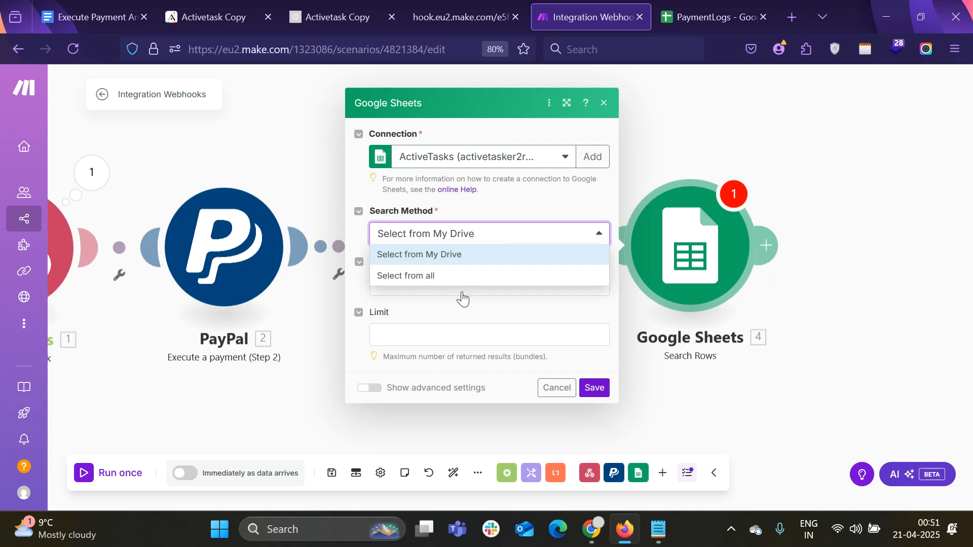
{"action": "left_click", "coordinate": [469, 258]}
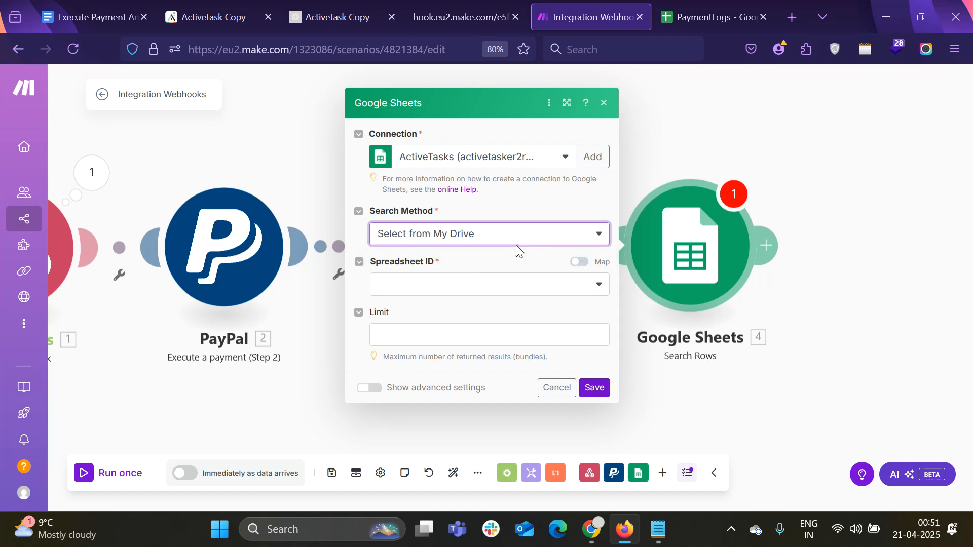
{"action": "left_click", "coordinate": [493, 290]}
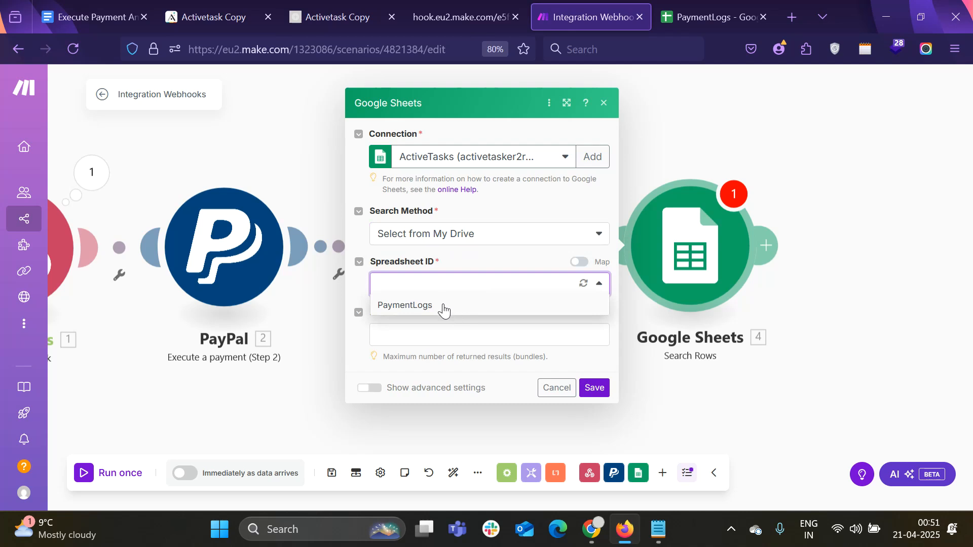
{"action": "left_click", "coordinate": [444, 307]}
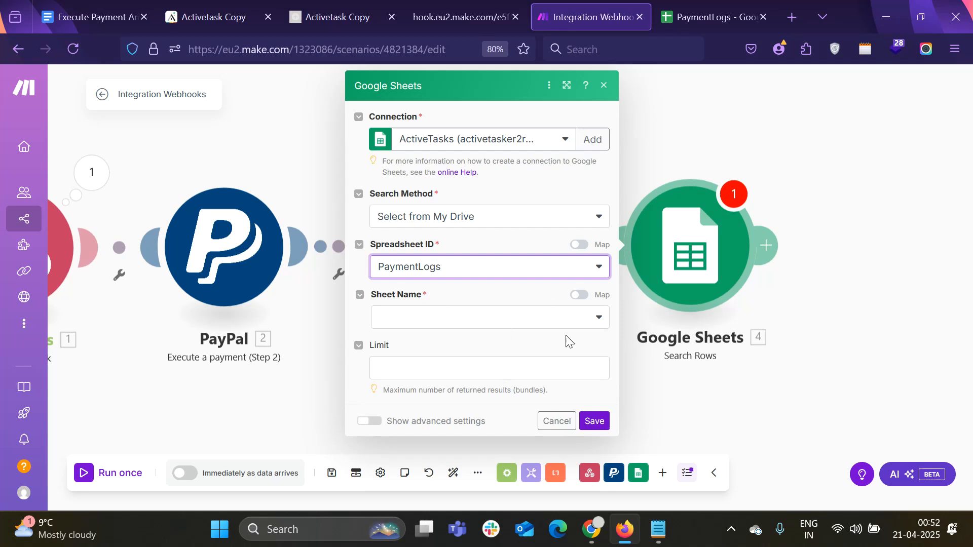
{"action": "left_click", "coordinate": [542, 327]}
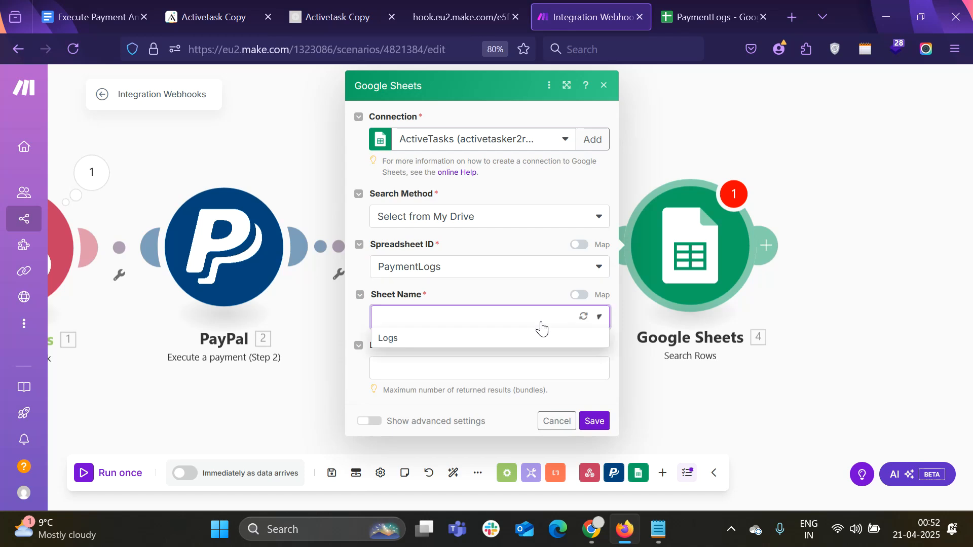
{"action": "left_click", "coordinate": [399, 338]}
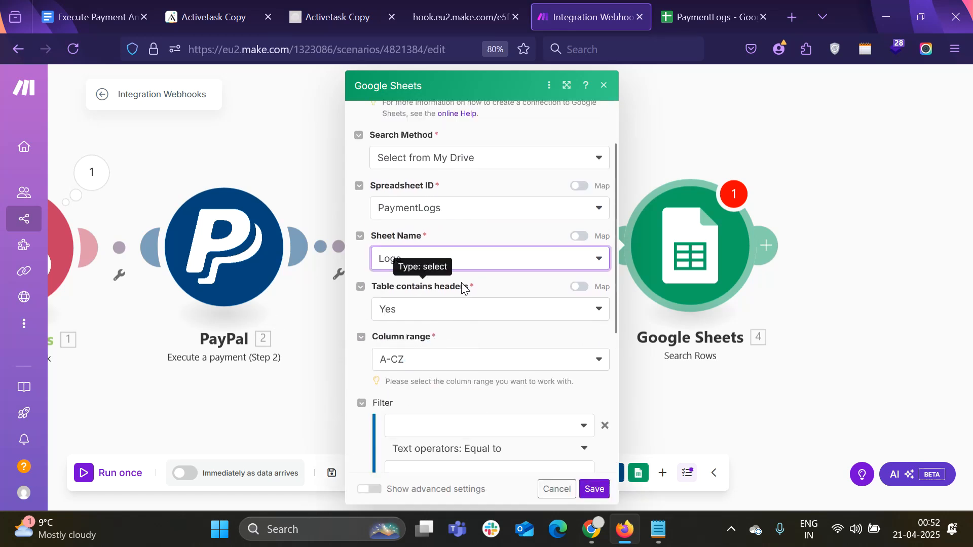
Scroll the workflow guide to its Search Rows settings filtering paymentId by 1.querystring.paymentId
{"action": "left_click", "coordinate": [98, 5]}
{"action": "scroll", "coordinate": [397, 325], "scroll_direction": "down", "scroll_amount": 2}
{"action": "scroll", "coordinate": [398, 319], "scroll_direction": "down", "scroll_amount": 7}
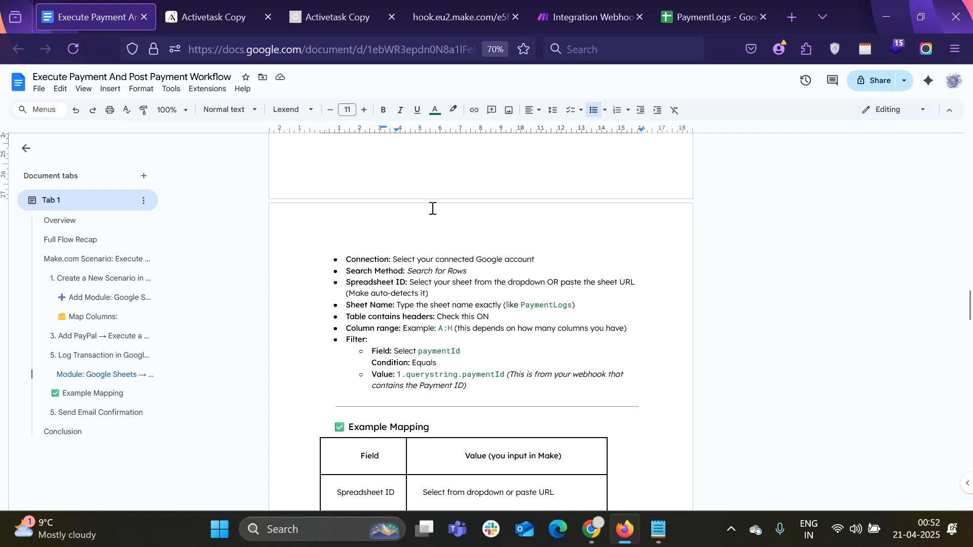
Compare Make's Column range options with the columns the PaymentLogs sheet fills, through column H
{"action": "left_click", "coordinate": [331, 5]}
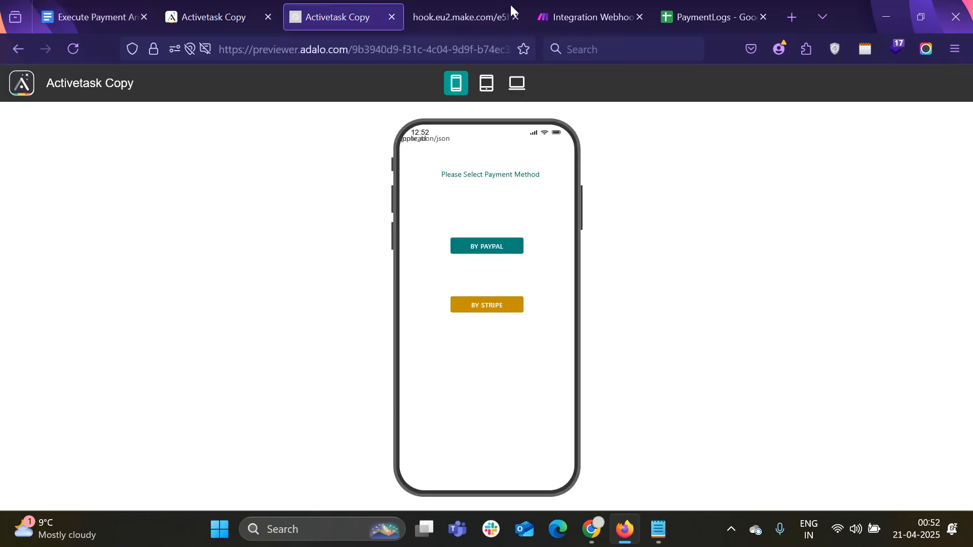
{"action": "left_click", "coordinate": [588, 17]}
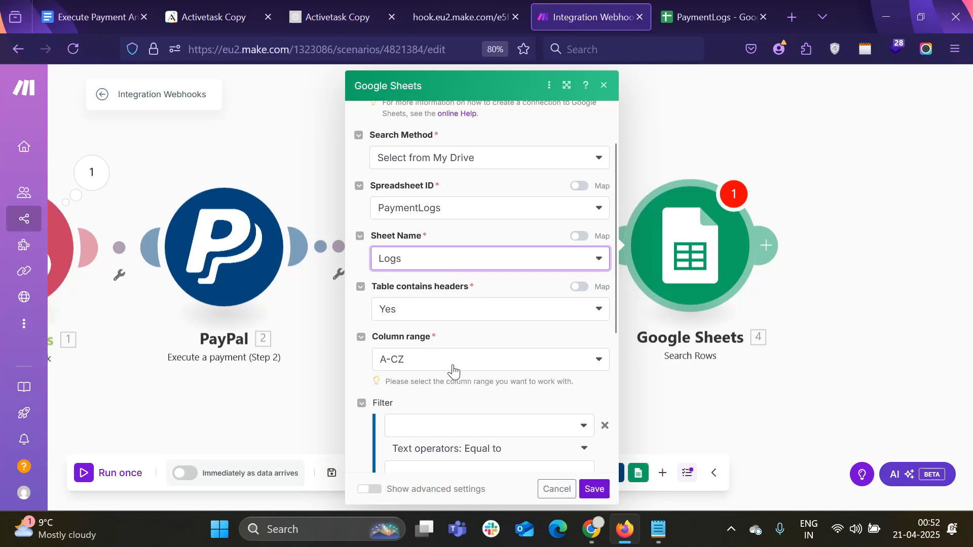
{"action": "left_click", "coordinate": [428, 366]}
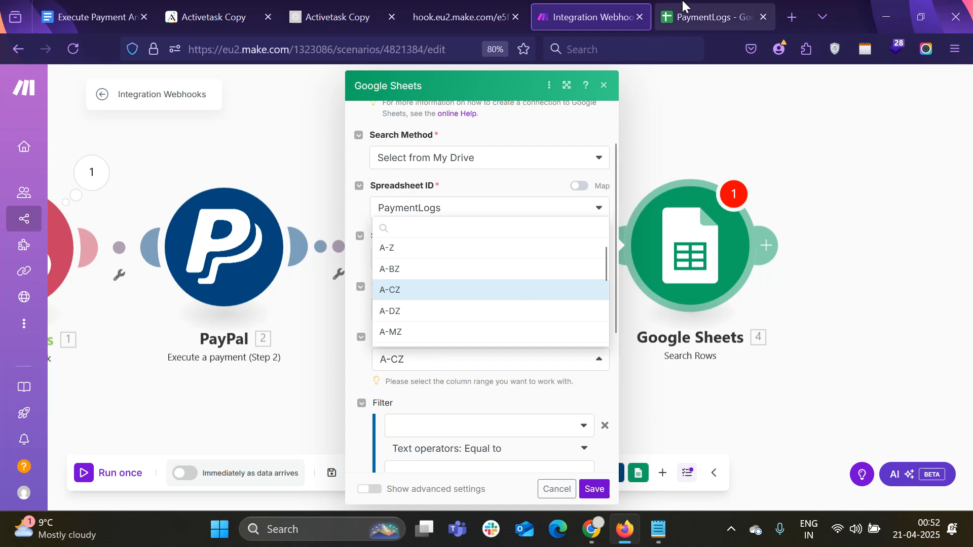
{"action": "left_click", "coordinate": [709, 17]}
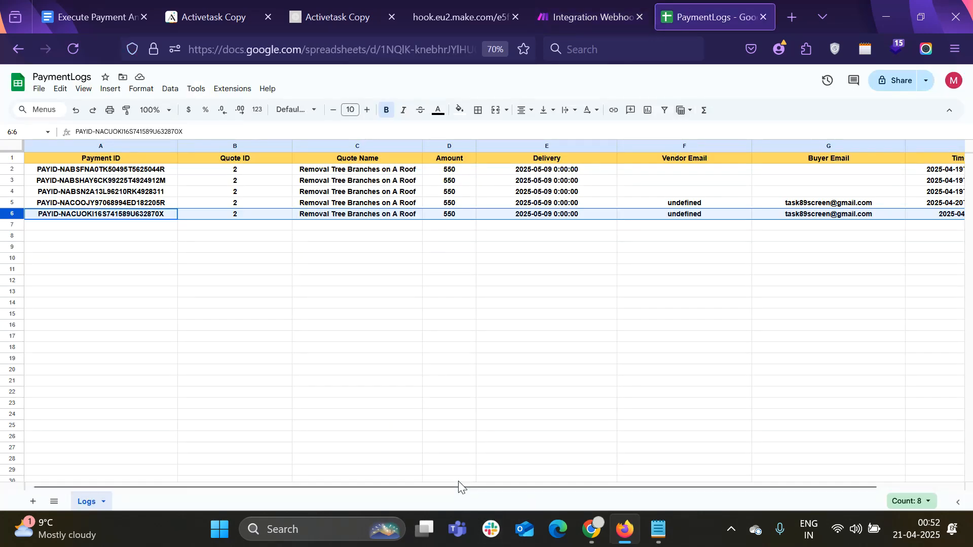
{"action": "left_click_drag", "start_coordinate": [462, 484], "coordinate": [573, 485]}
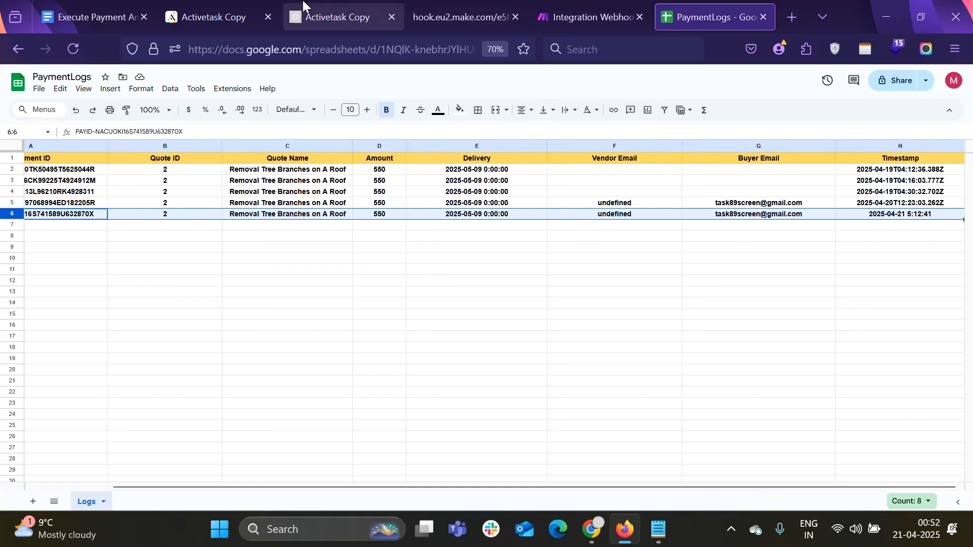
{"action": "left_click", "coordinate": [588, 16]}
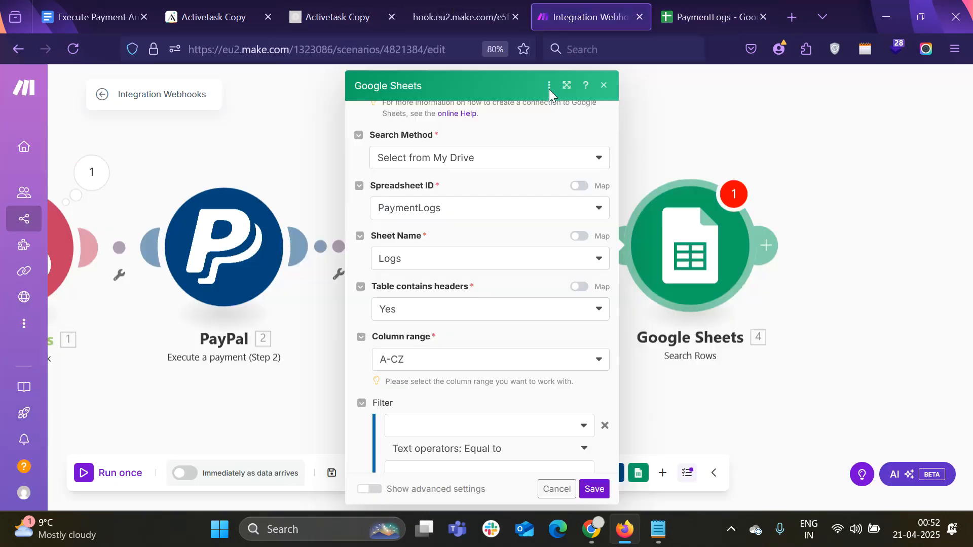
Set Column range to A-Z and change the guide's A:H to A:Z
{"action": "left_click", "coordinate": [428, 367]}
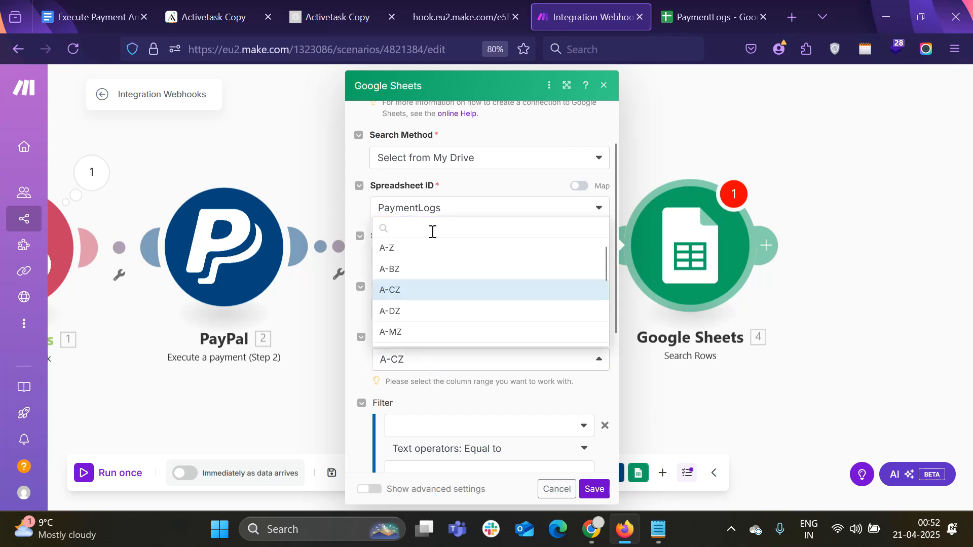
{"action": "left_click", "coordinate": [424, 248]}
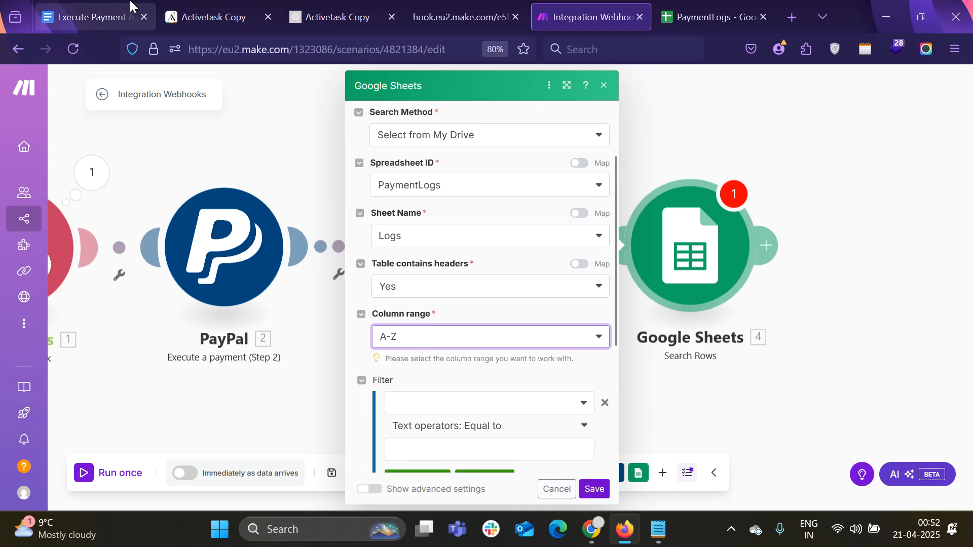
{"action": "left_click", "coordinate": [110, 6]}
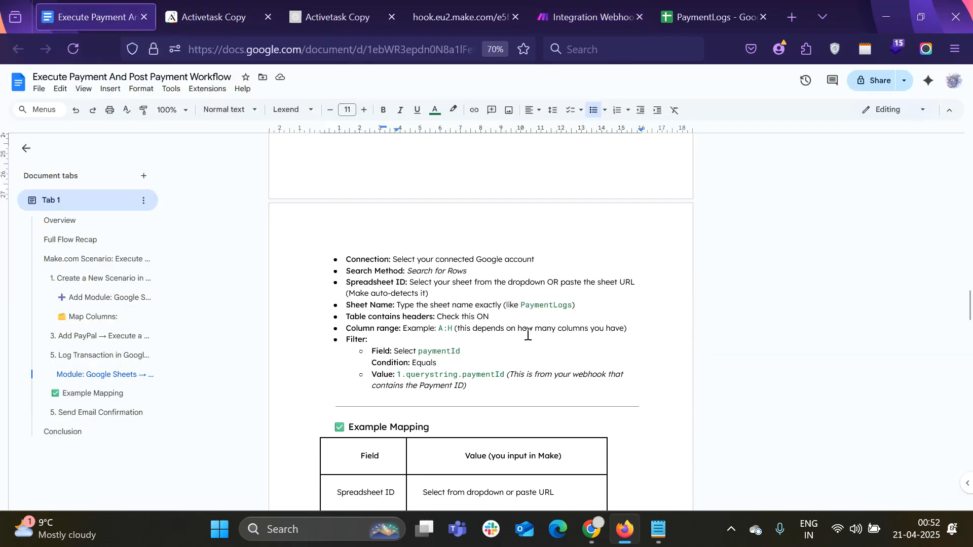
{"action": "left_click", "coordinate": [451, 328]}
{"action": "key", "text": "BackSpace"}
{"action": "type", "text": "Z"}
Filter rows where Payment ID (A) equals the webhook's paymentId value
{"action": "left_click", "coordinate": [643, 6]}
{"action": "scroll", "coordinate": [551, 303], "scroll_direction": "down", "scroll_amount": 1}
{"action": "scroll", "coordinate": [552, 303], "scroll_direction": "down", "scroll_amount": 2}
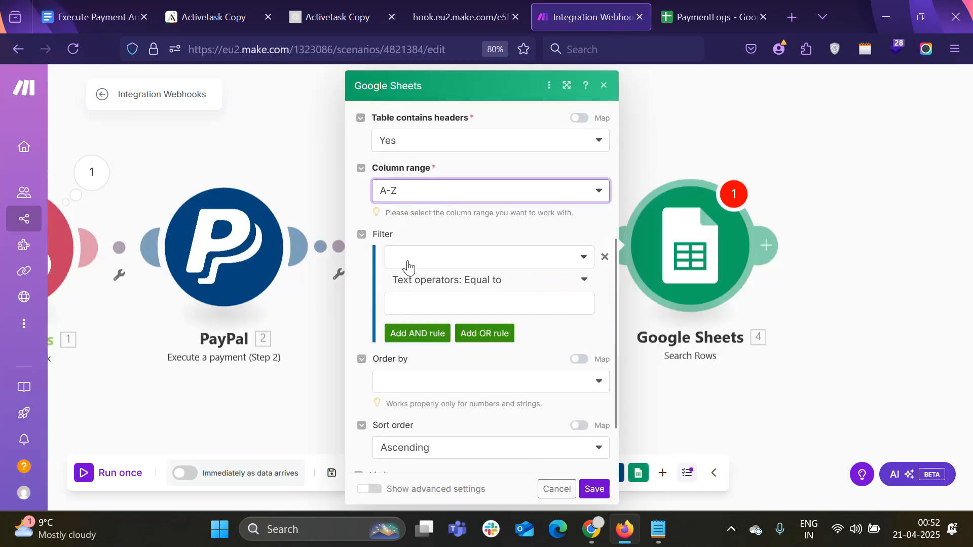
{"action": "left_click", "coordinate": [409, 265]}
{"action": "left_click", "coordinate": [411, 276]}
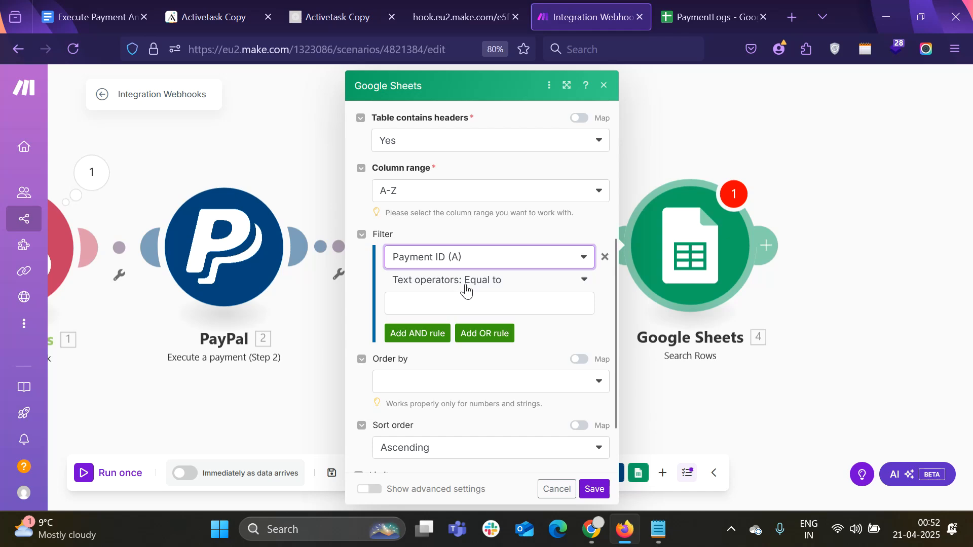
{"action": "left_click", "coordinate": [462, 302]}
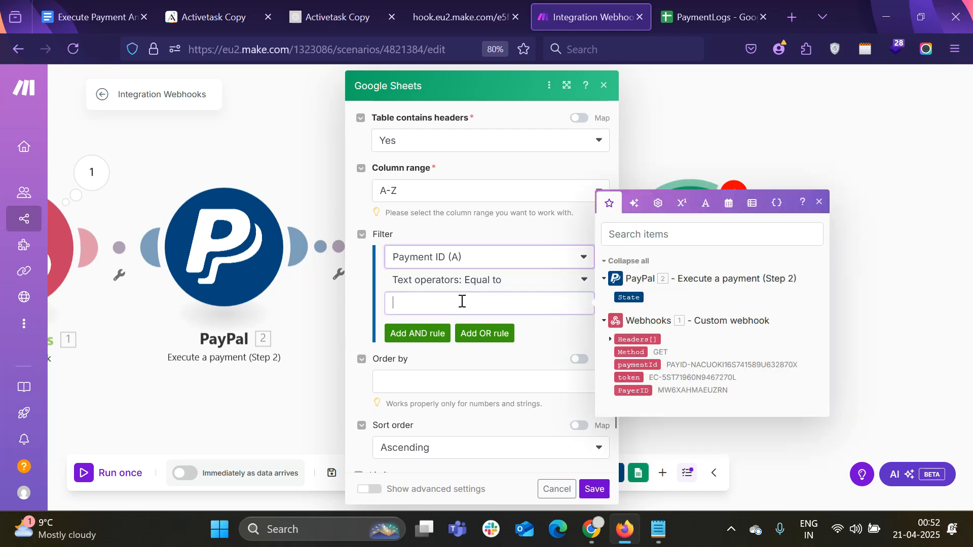
{"action": "left_click", "coordinate": [121, 4]}
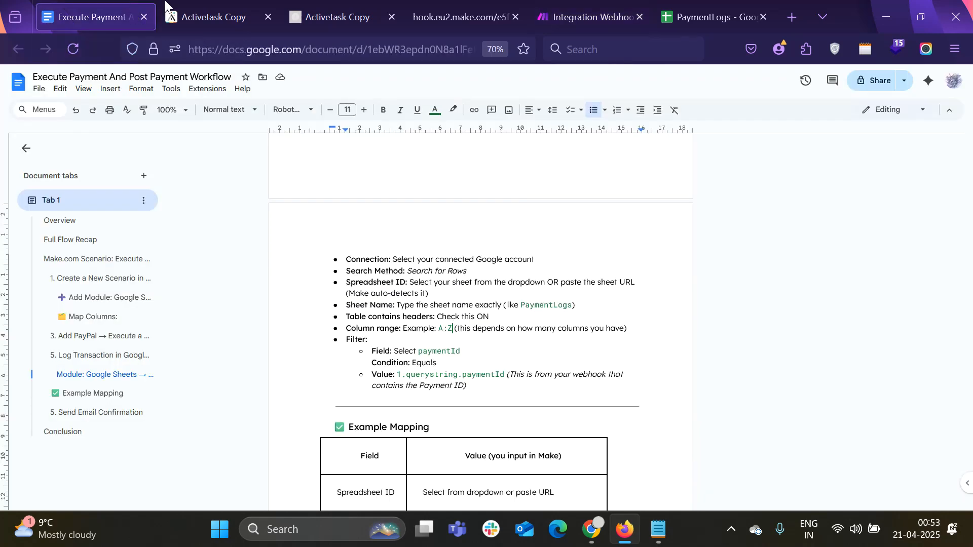
{"action": "left_click", "coordinate": [570, 12]}
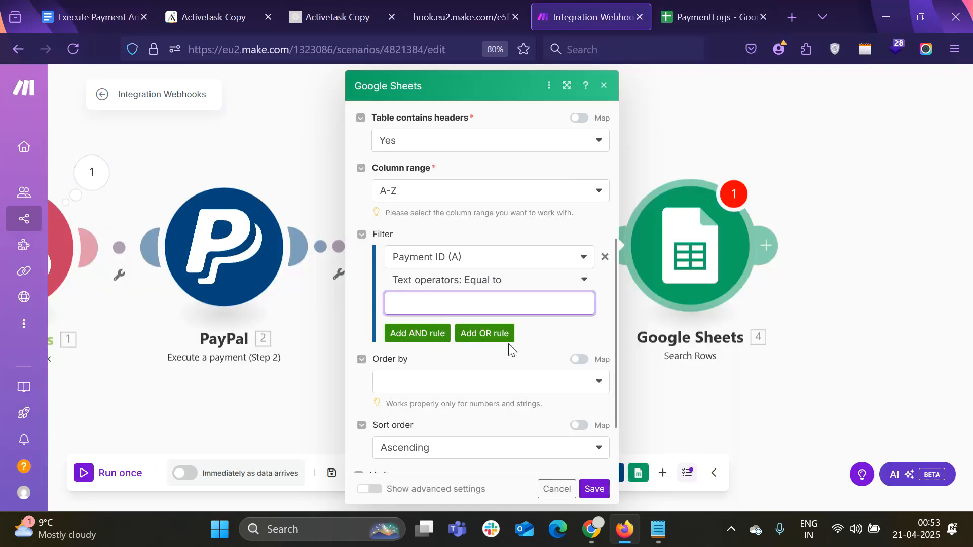
{"action": "left_click", "coordinate": [496, 299]}
{"action": "left_click_drag", "start_coordinate": [649, 365], "coordinate": [563, 307]}
Change the Example Mapping table's Column range cell from A:H to A:Z
{"action": "scroll", "coordinate": [561, 316], "scroll_direction": "down", "scroll_amount": 2}
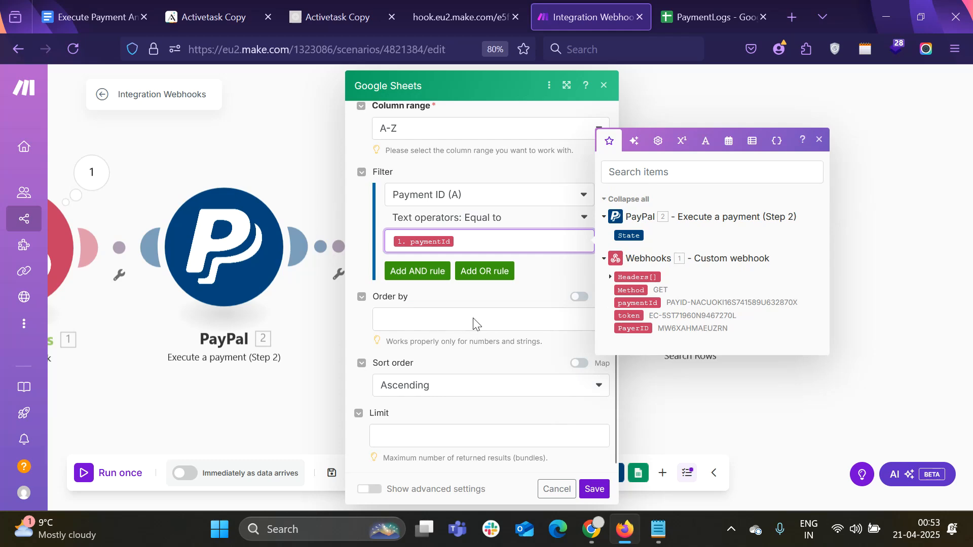
{"action": "left_click", "coordinate": [91, 16]}
{"action": "scroll", "coordinate": [486, 301], "scroll_direction": "down", "scroll_amount": 3}
{"action": "scroll", "coordinate": [485, 301], "scroll_direction": "down", "scroll_amount": 5}
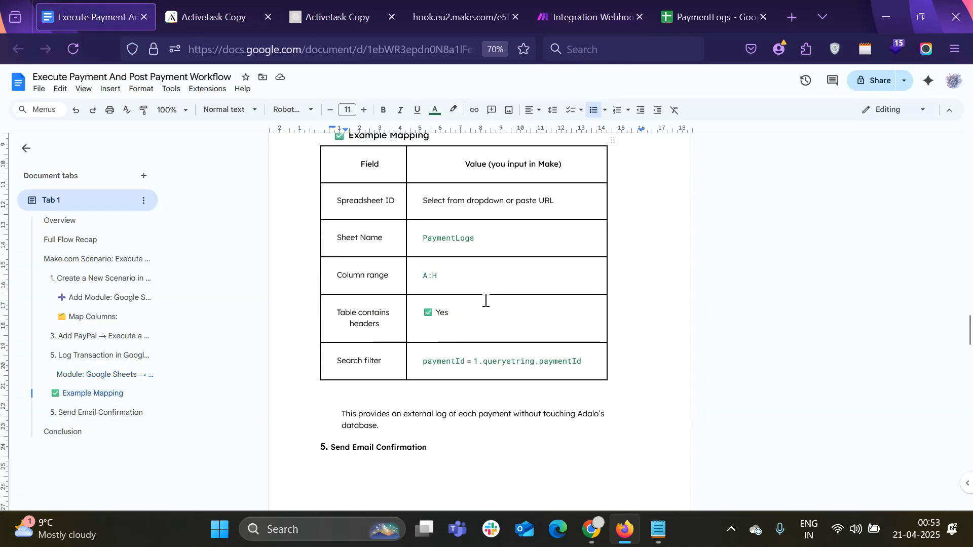
{"action": "scroll", "coordinate": [486, 301], "scroll_direction": "down", "scroll_amount": 1}
{"action": "left_click", "coordinate": [448, 229]}
{"action": "key", "text": "BackSpace"}
{"action": "type", "text": "Z"}
Bring up the hook.eu2.make.com webhook page showing Accepted
{"action": "scroll", "coordinate": [458, 274], "scroll_direction": "down", "scroll_amount": 1}
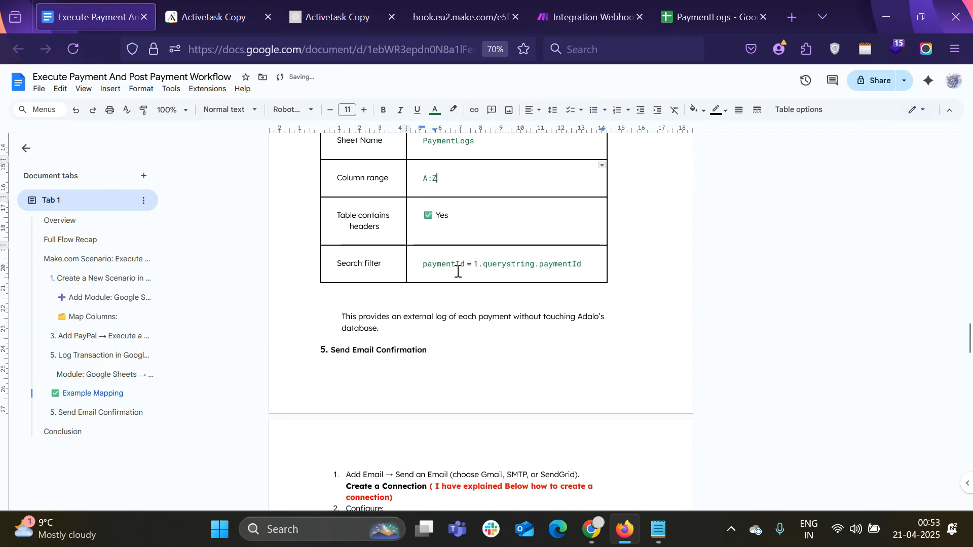
{"action": "scroll", "coordinate": [457, 274], "scroll_direction": "down", "scroll_amount": 1}
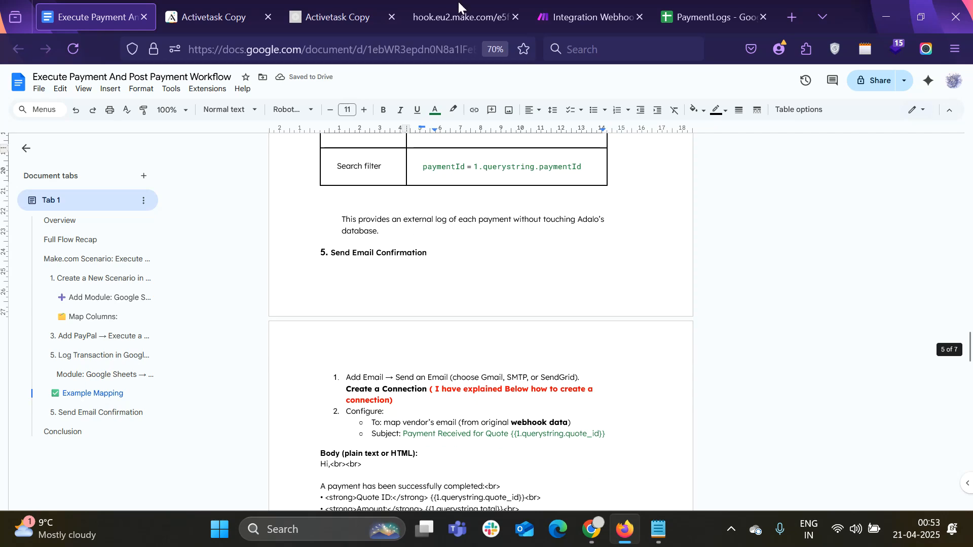
{"action": "mouse_move", "coordinate": [415, 23]}
{"action": "left_click", "coordinate": [439, 4]}
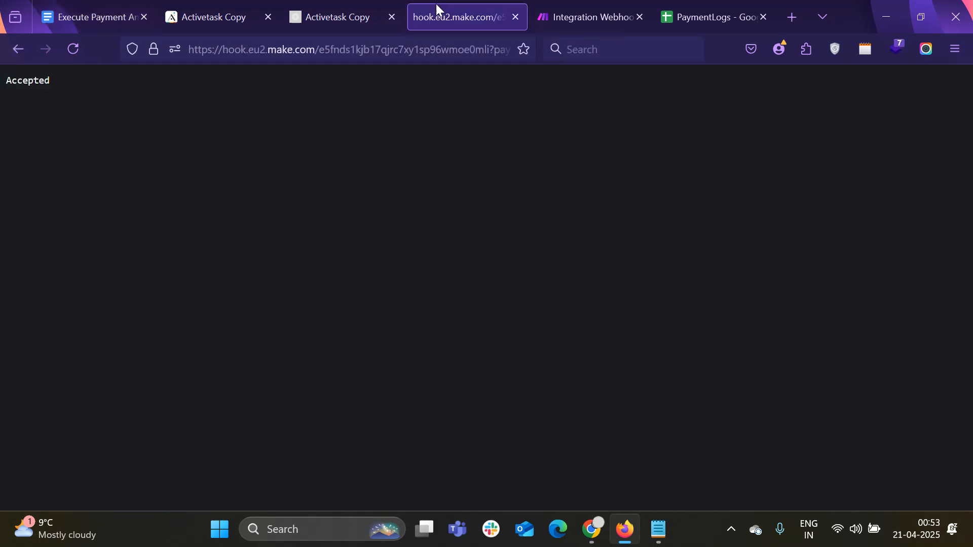
Leave the sort column empty after trying Payment ID (A), save Search Rows, and tidy the canvas
{"action": "left_click", "coordinate": [539, 7]}
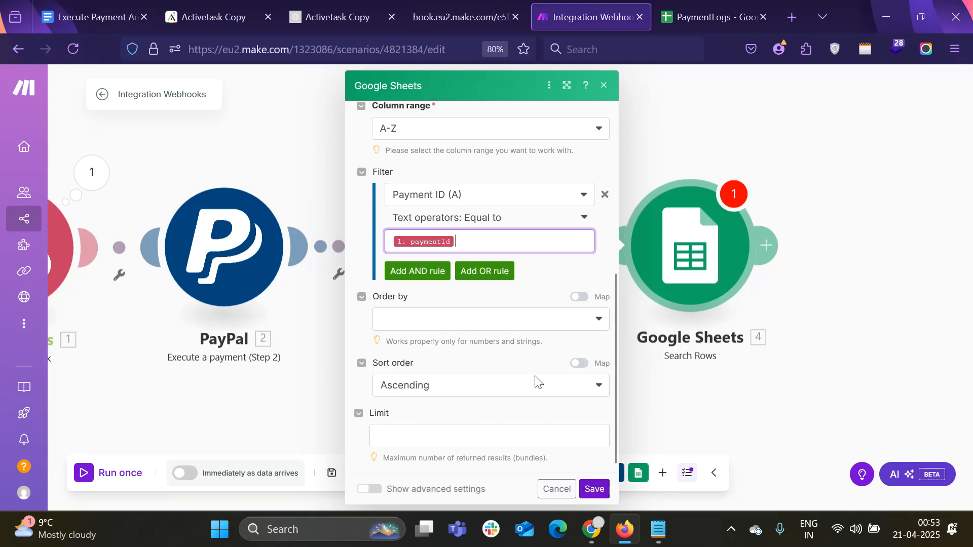
{"action": "left_click", "coordinate": [488, 325]}
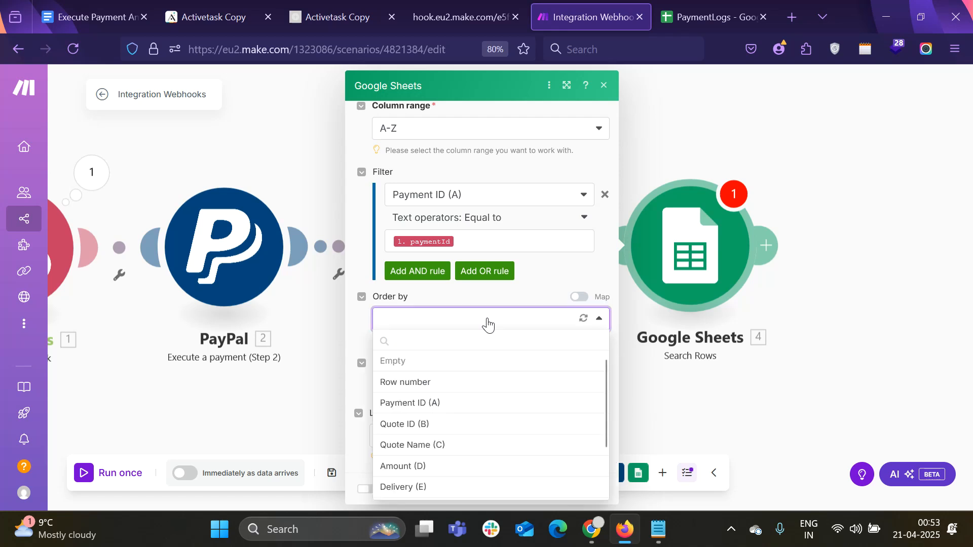
{"action": "left_click", "coordinate": [466, 404]}
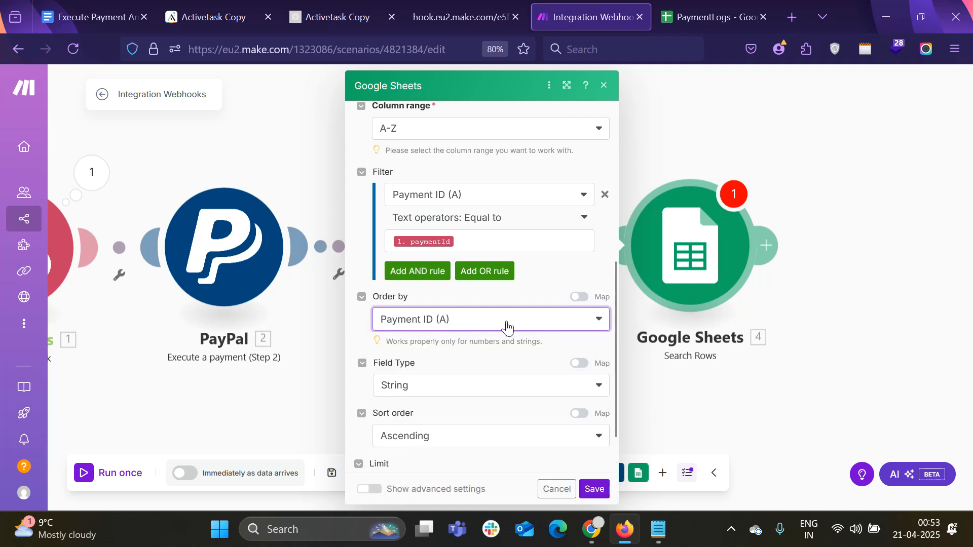
{"action": "left_click", "coordinate": [578, 324]}
{"action": "left_click", "coordinate": [600, 495]}
{"action": "left_click_drag", "start_coordinate": [717, 272], "coordinate": [700, 271]}
{"action": "left_click_drag", "start_coordinate": [815, 401], "coordinate": [727, 382]}
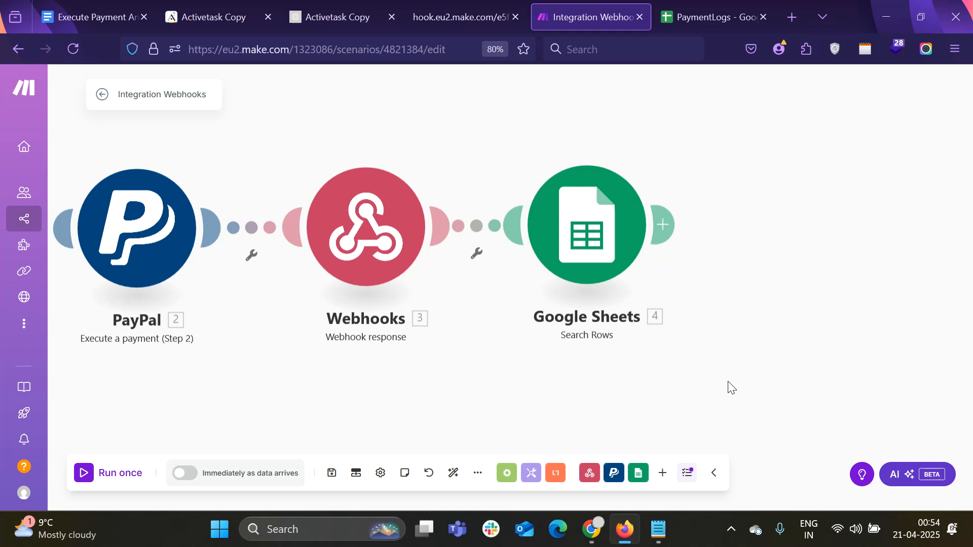
Add a Gmail Send an Email module after Google Sheets, found via 'gm', and start adding a connection
{"action": "left_click", "coordinate": [663, 223]}
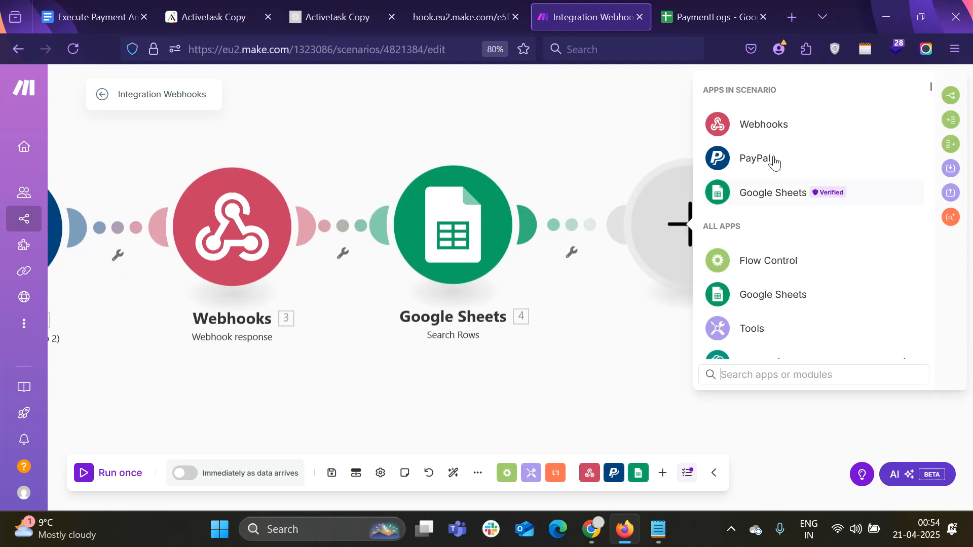
{"action": "left_click", "coordinate": [760, 375]}
{"action": "type", "text": "g"}
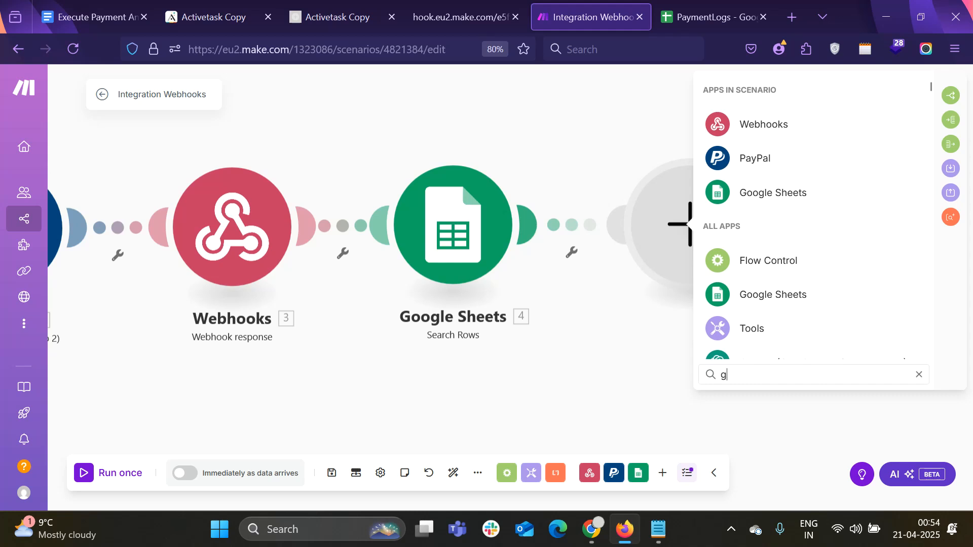
{"action": "type", "text": "m"}
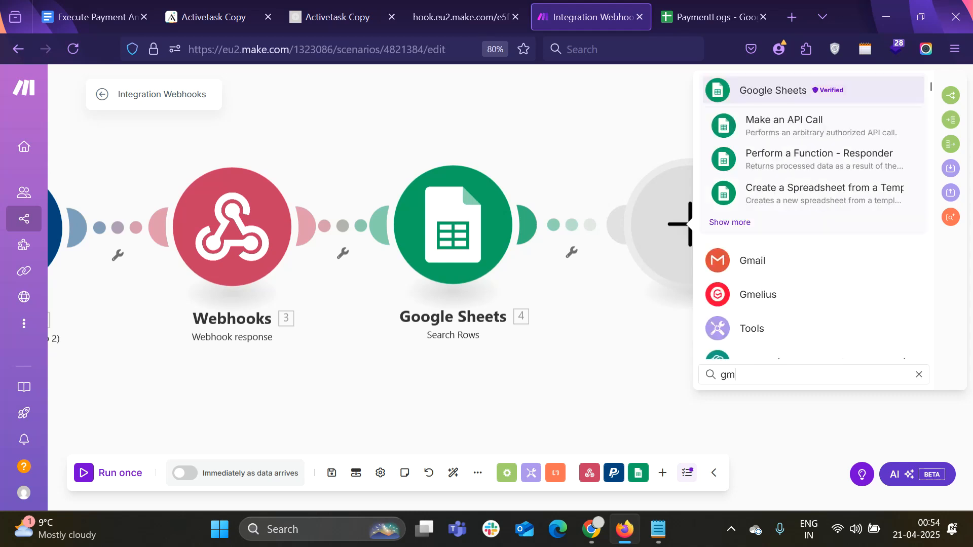
{"action": "left_click", "coordinate": [774, 261]}
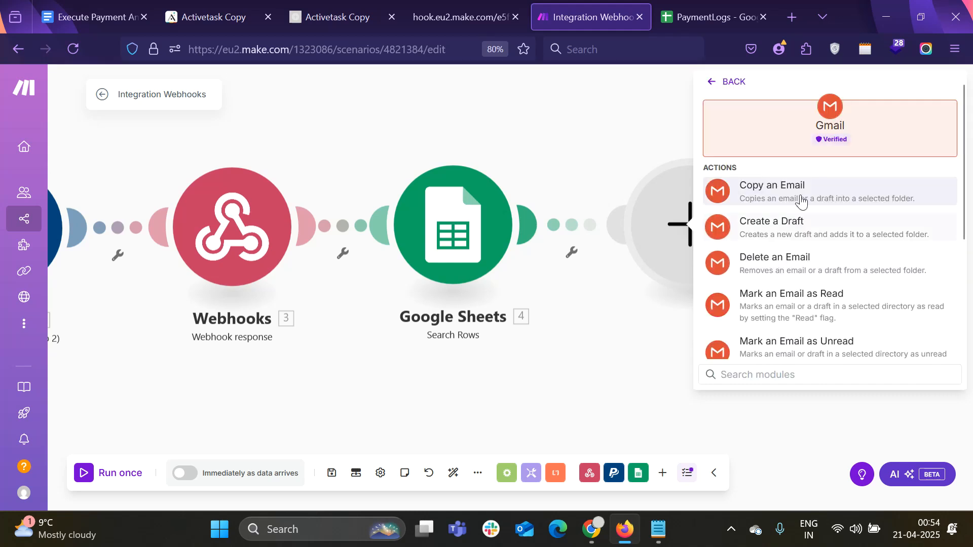
{"action": "scroll", "coordinate": [821, 335], "scroll_direction": "down", "scroll_amount": 3}
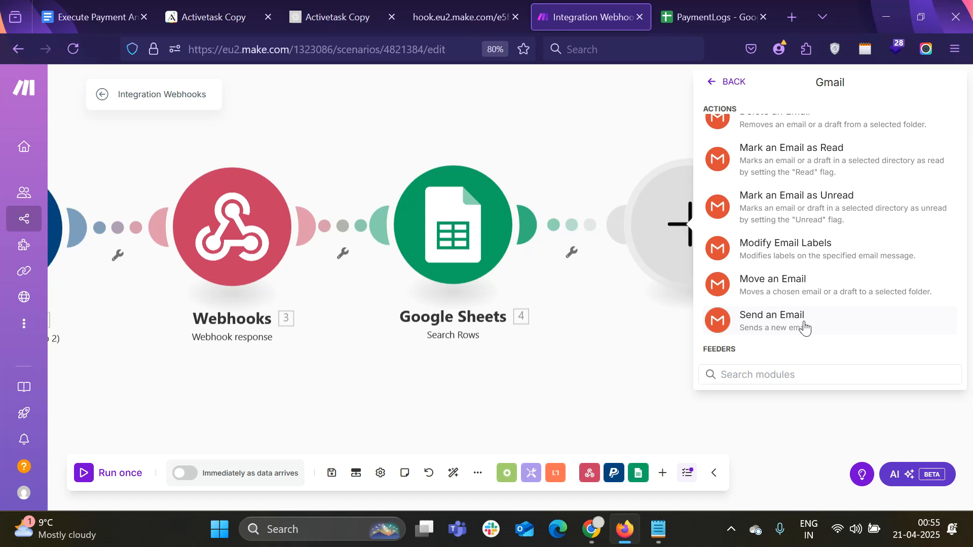
{"action": "left_click", "coordinate": [805, 328]}
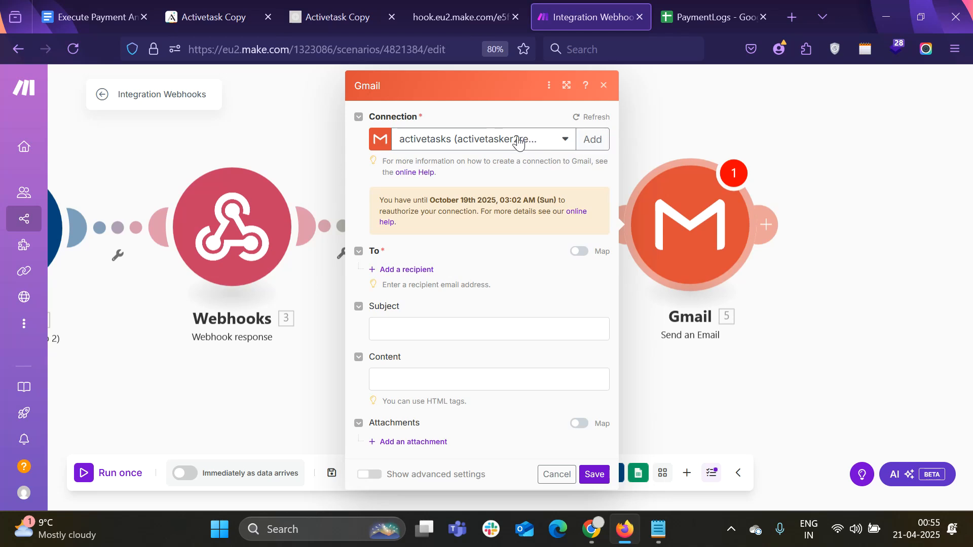
{"action": "left_click", "coordinate": [589, 139]}
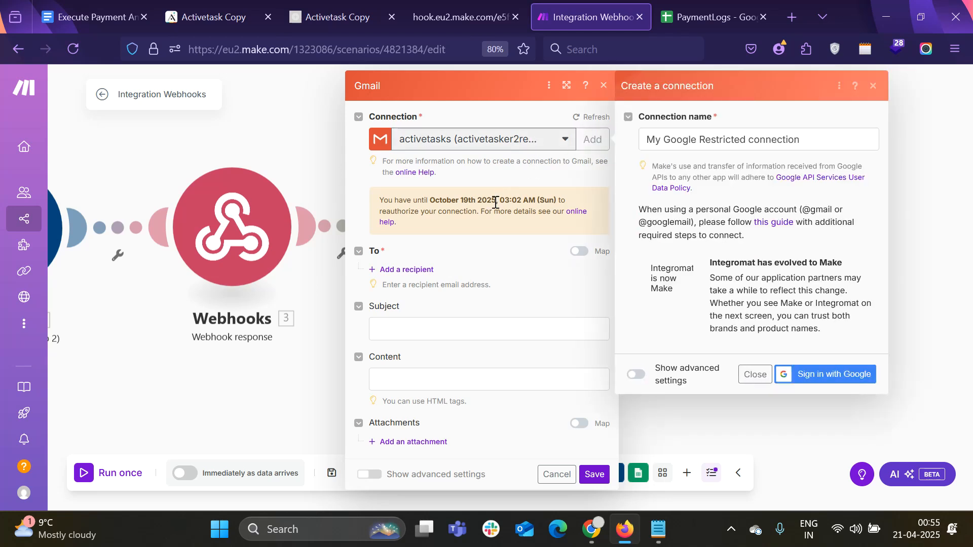
Open Google Cloud Console in a new tab from the 'go' suggestion and dismiss the Cloud Hub callout
{"action": "left_click", "coordinate": [791, 17]}
{"action": "left_click", "coordinate": [321, 49]}
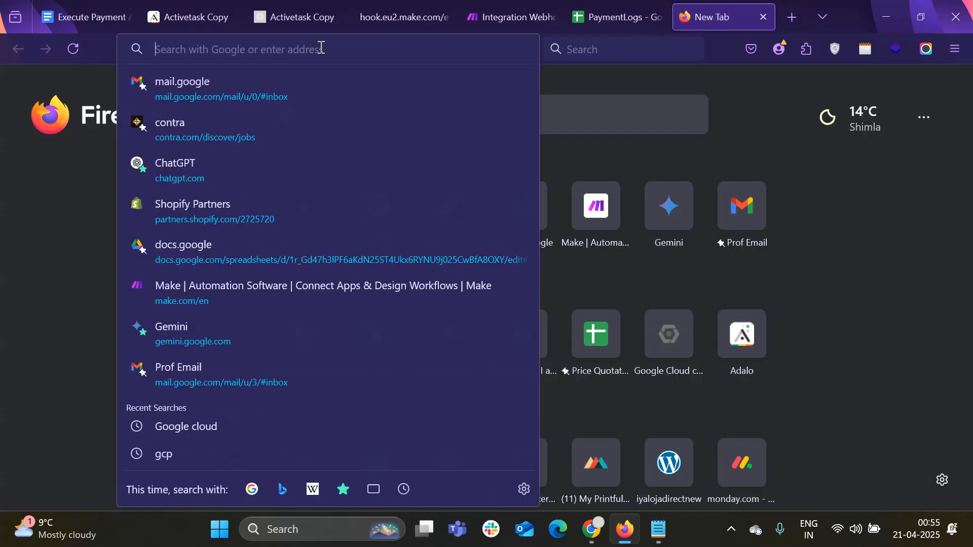
{"action": "type", "text": "go"}
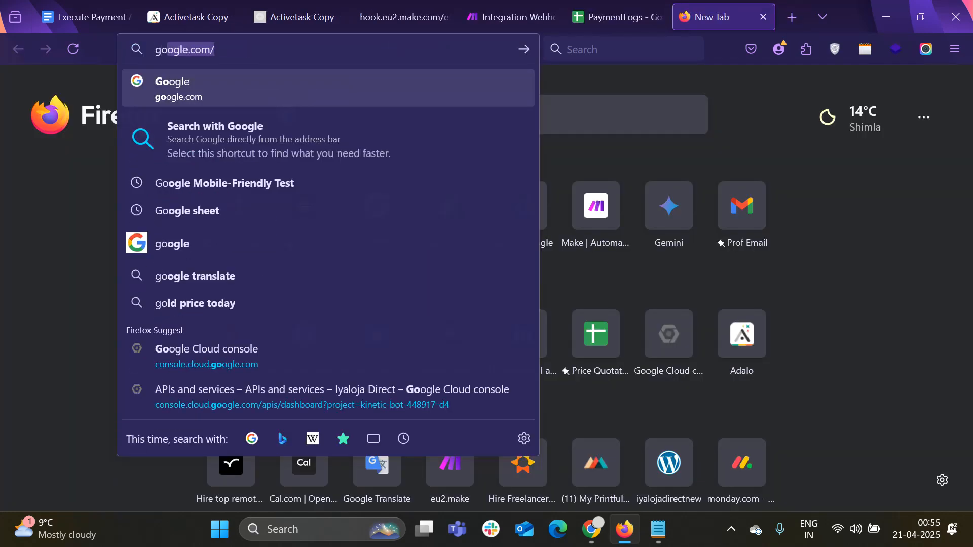
{"action": "left_click", "coordinate": [326, 347]}
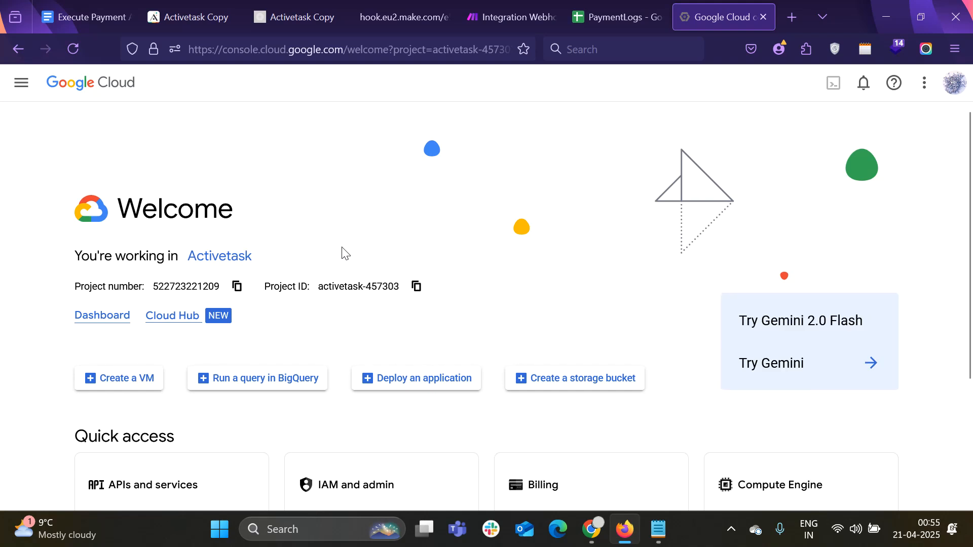
{"action": "scroll", "coordinate": [343, 253], "scroll_direction": "down", "scroll_amount": 2}
{"action": "mouse_move", "coordinate": [195, 254]}
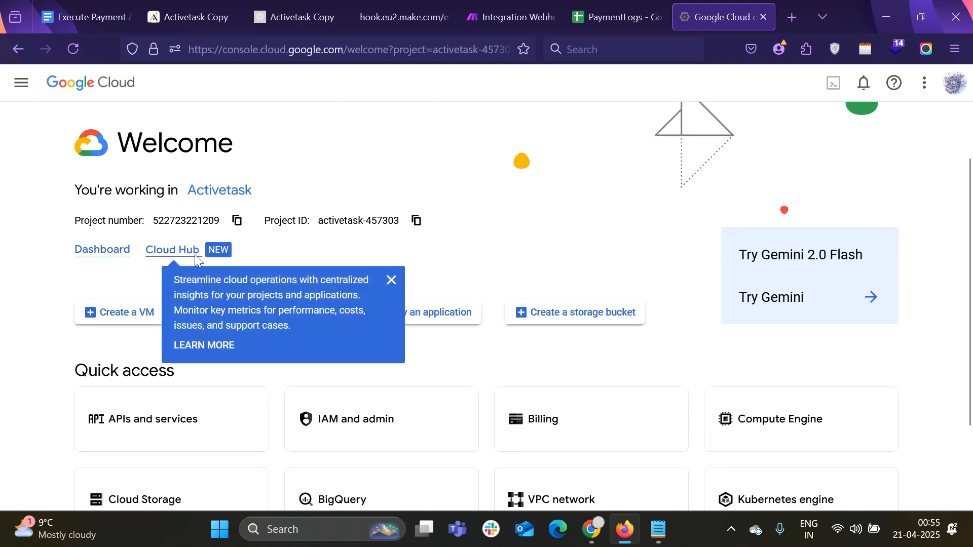
{"action": "left_click", "coordinate": [391, 280]}
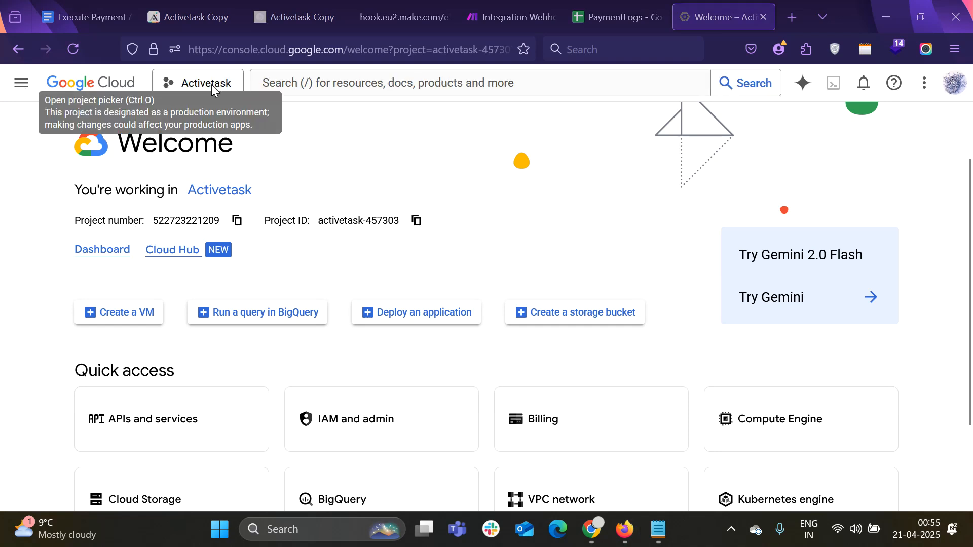
Switch the console's project from Activetask to Active Task (project ID active-task)
{"action": "left_click", "coordinate": [211, 91]}
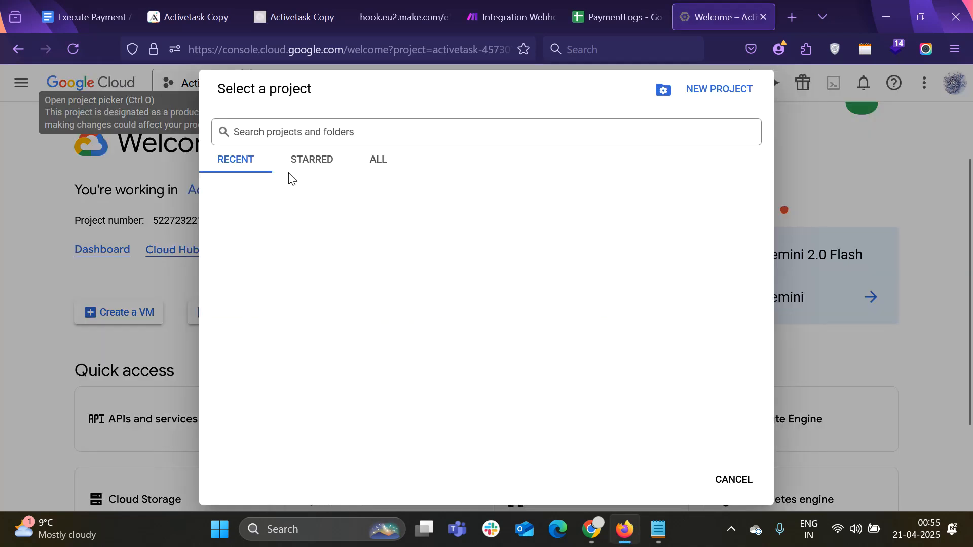
{"action": "left_click", "coordinate": [565, 128]}
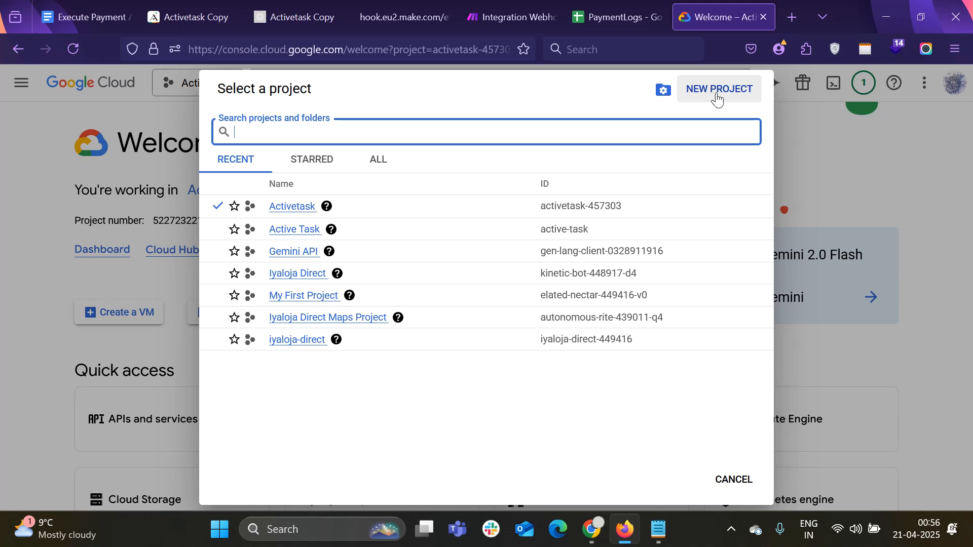
{"action": "right_click", "coordinate": [302, 230]}
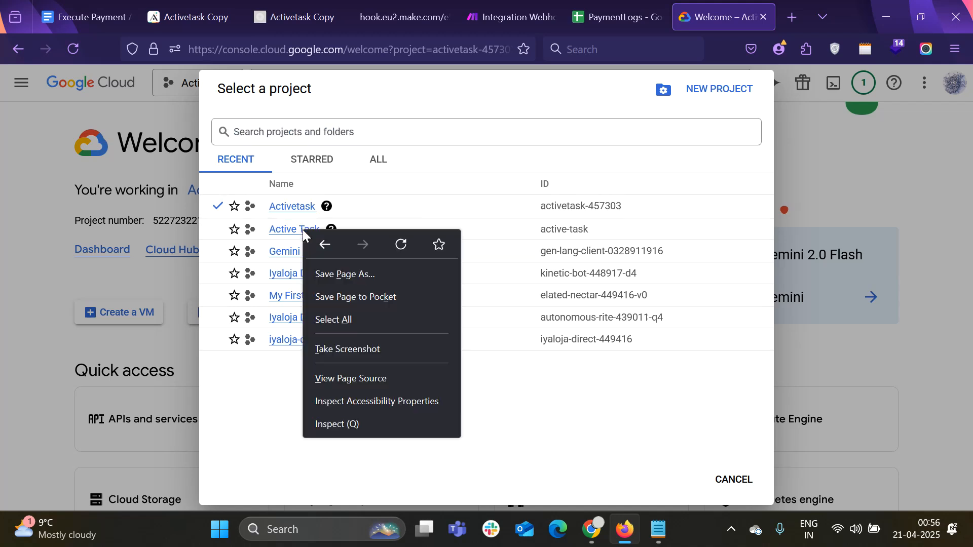
{"action": "left_click", "coordinate": [297, 233]}
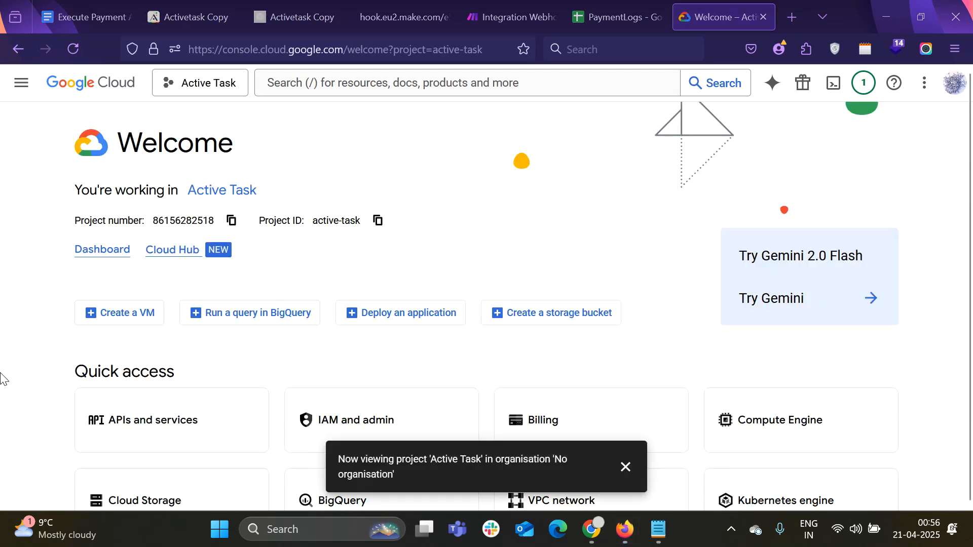
Go to the API Library under APIs and services and dismiss the project-switched notice
{"action": "left_click", "coordinate": [22, 82]}
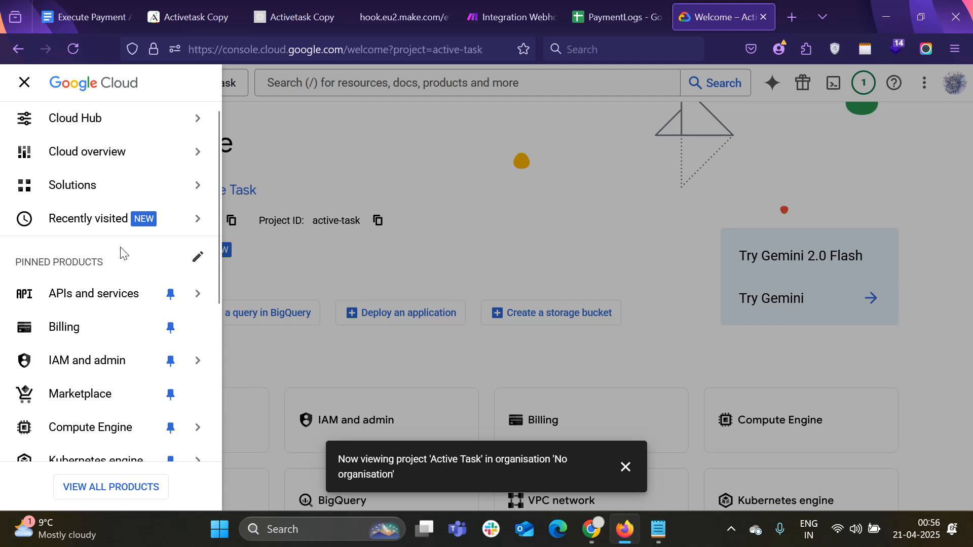
{"action": "mouse_move", "coordinate": [93, 293]}
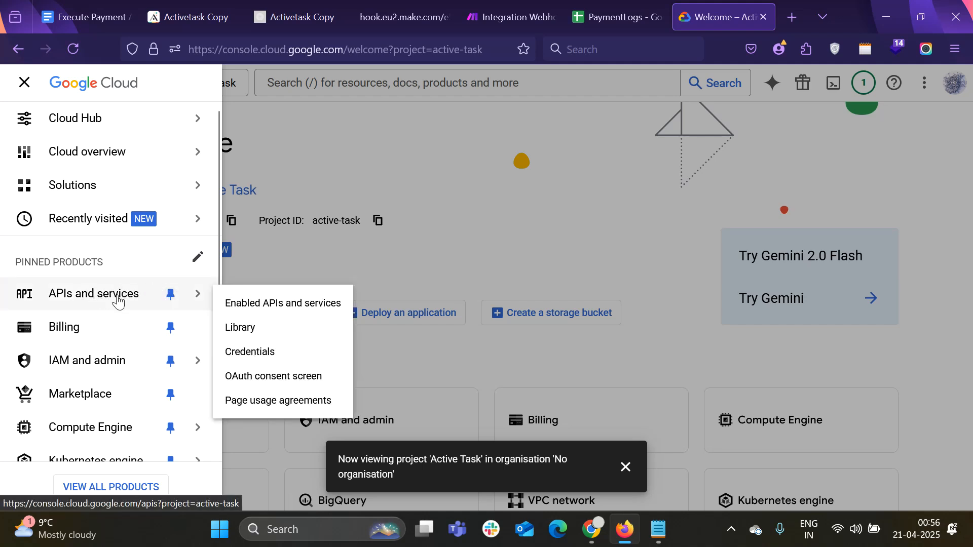
{"action": "left_click", "coordinate": [242, 329]}
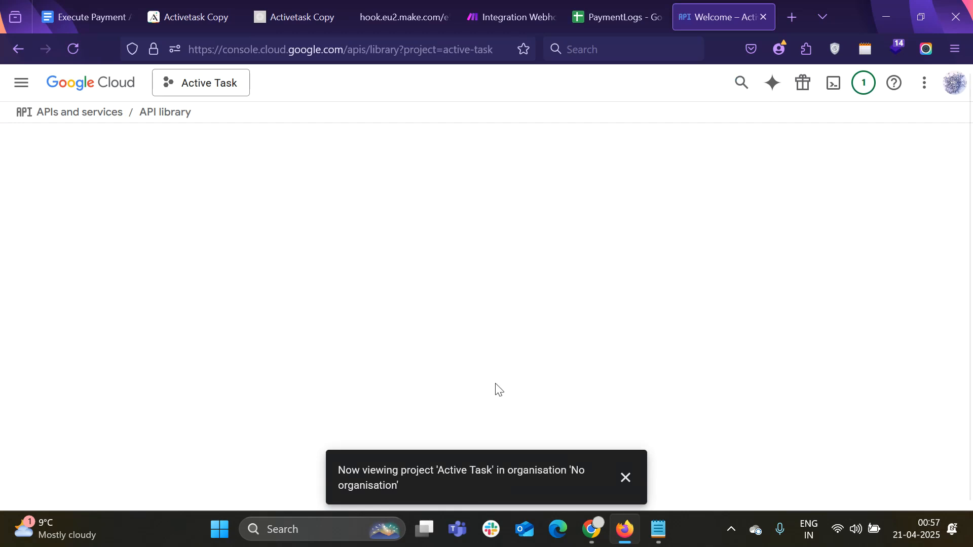
{"action": "left_click", "coordinate": [625, 478]}
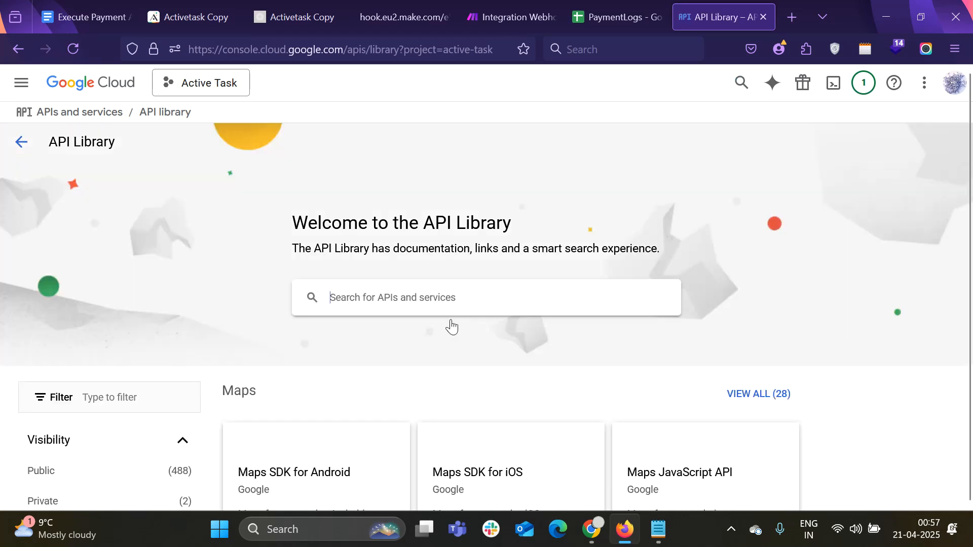
Search the library for 'Gmail API', open its details page and enable it
{"action": "left_click", "coordinate": [447, 294]}
{"action": "type", "text": "Gm"}
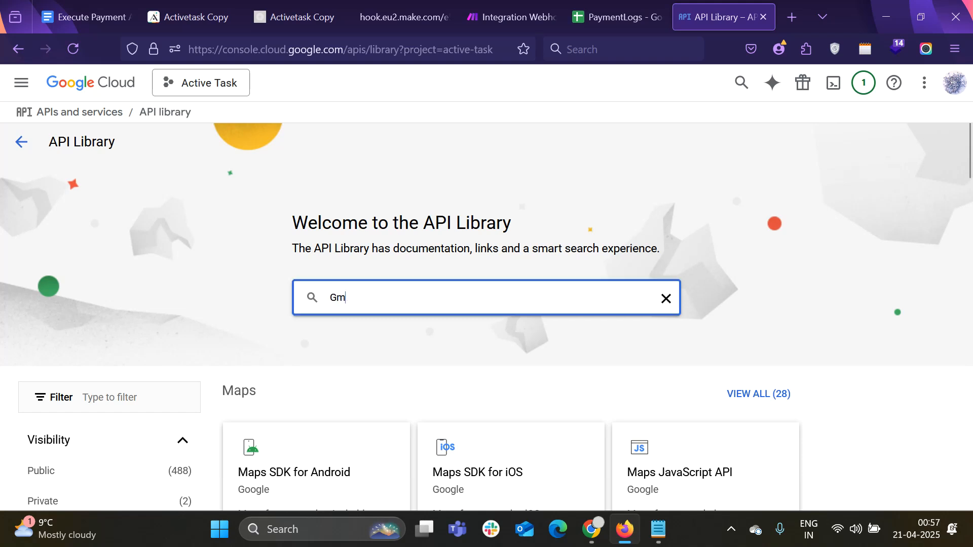
{"action": "type", "text": "ail API"}
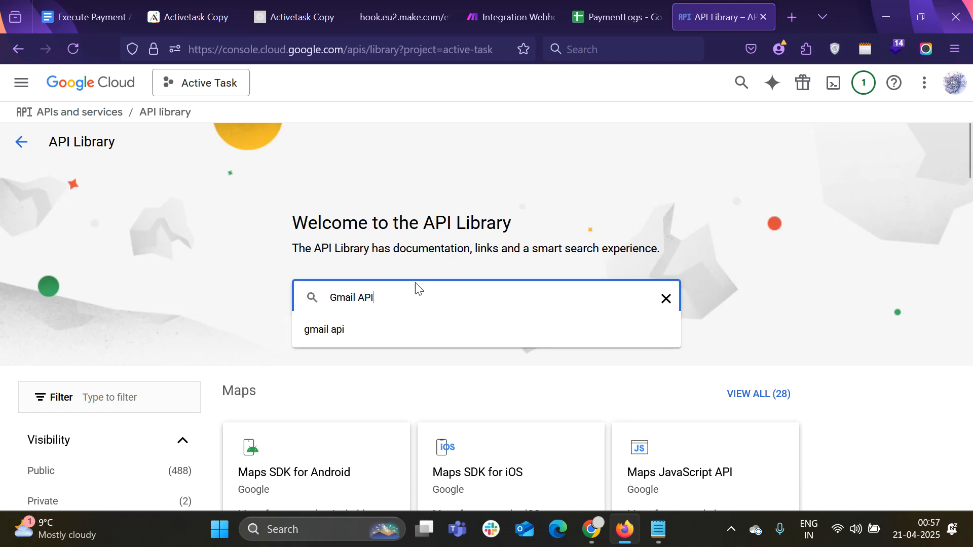
{"action": "left_click", "coordinate": [527, 314]}
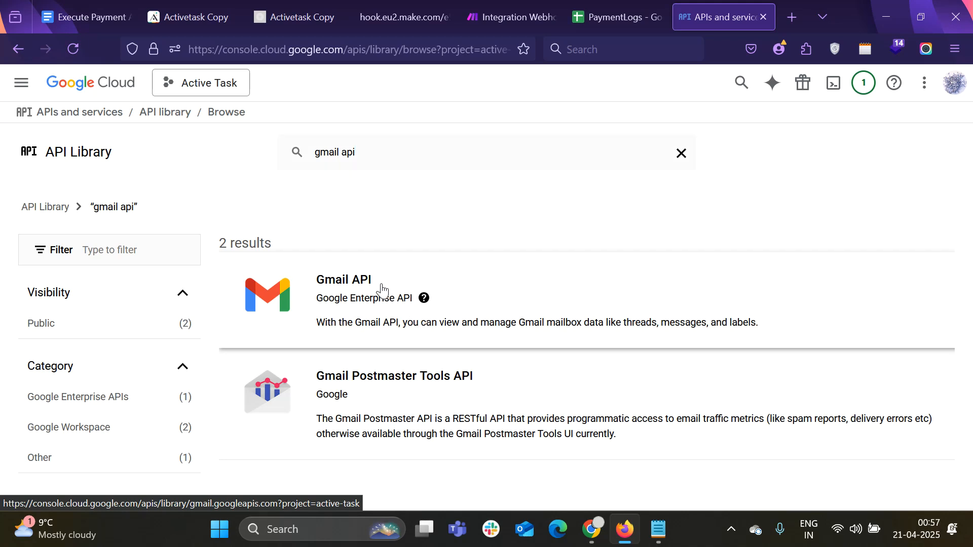
{"action": "left_click", "coordinate": [382, 289]}
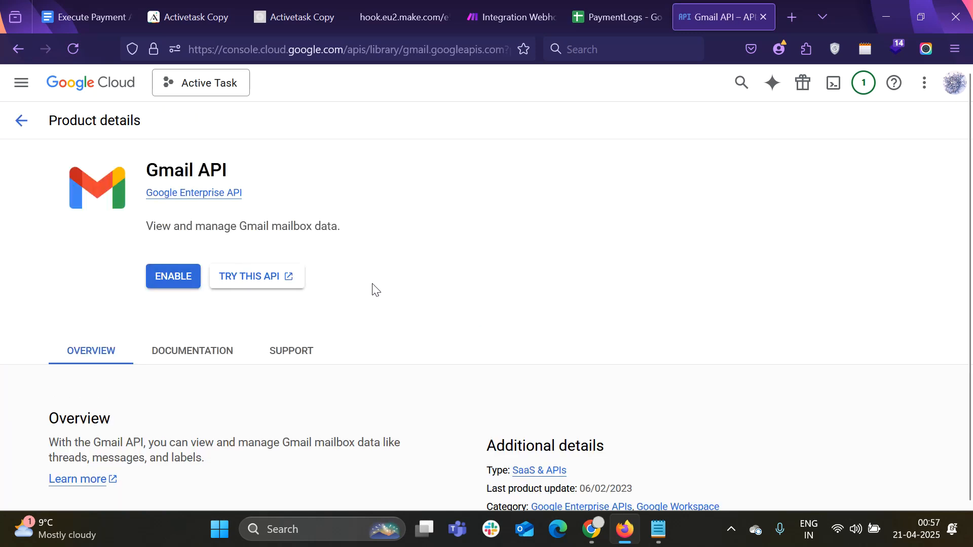
{"action": "left_click", "coordinate": [167, 285]}
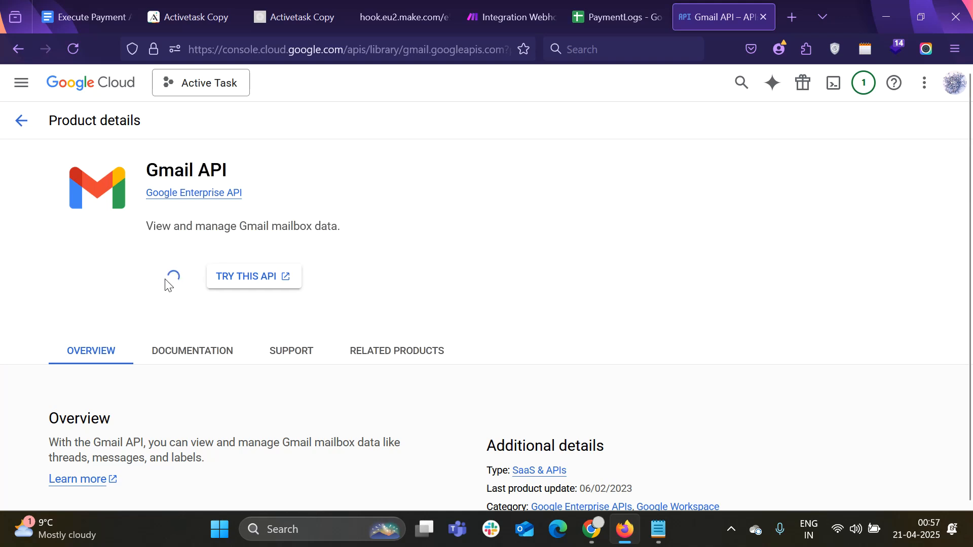
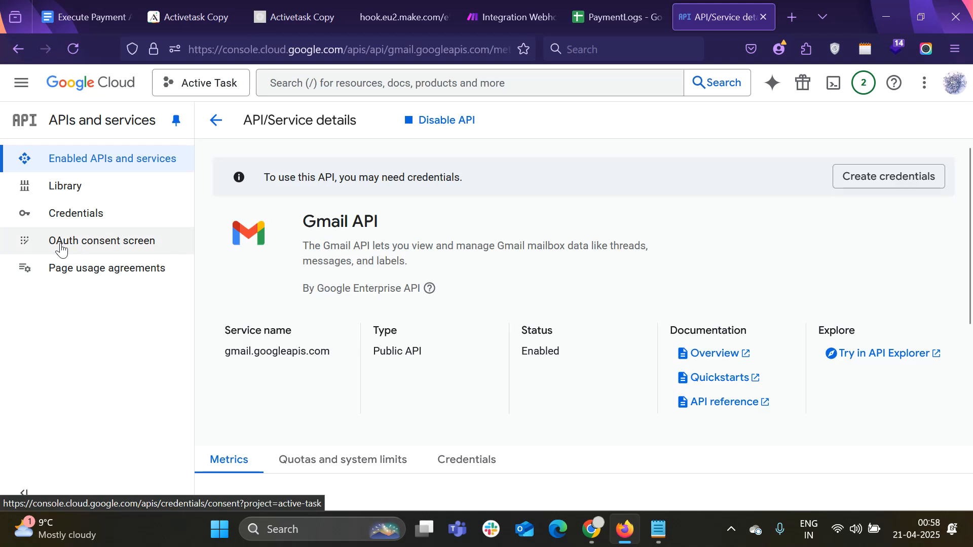
Open the OAuth consent screen and return to the Google Auth Platform overview, which shows it is not configured
{"action": "left_click", "coordinate": [95, 247]}
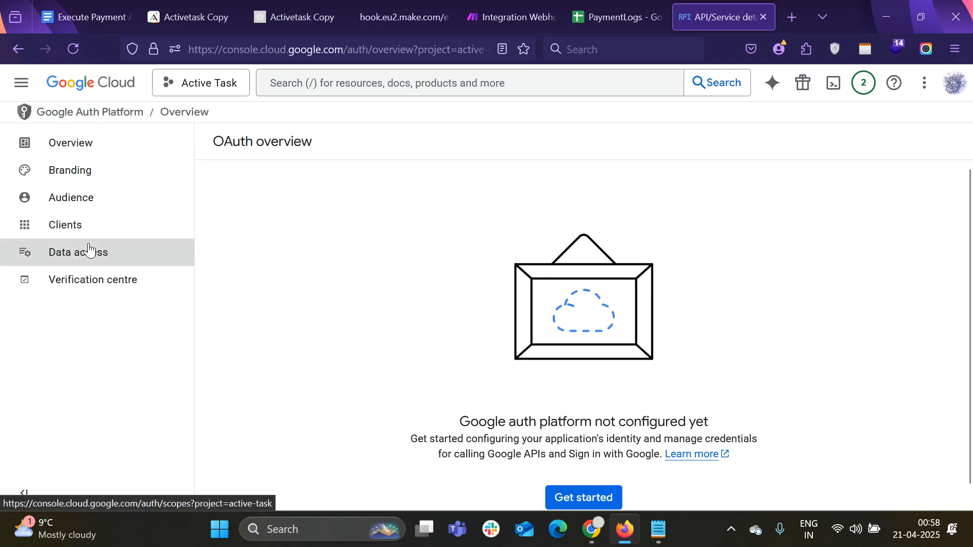
{"action": "left_click", "coordinate": [96, 250]}
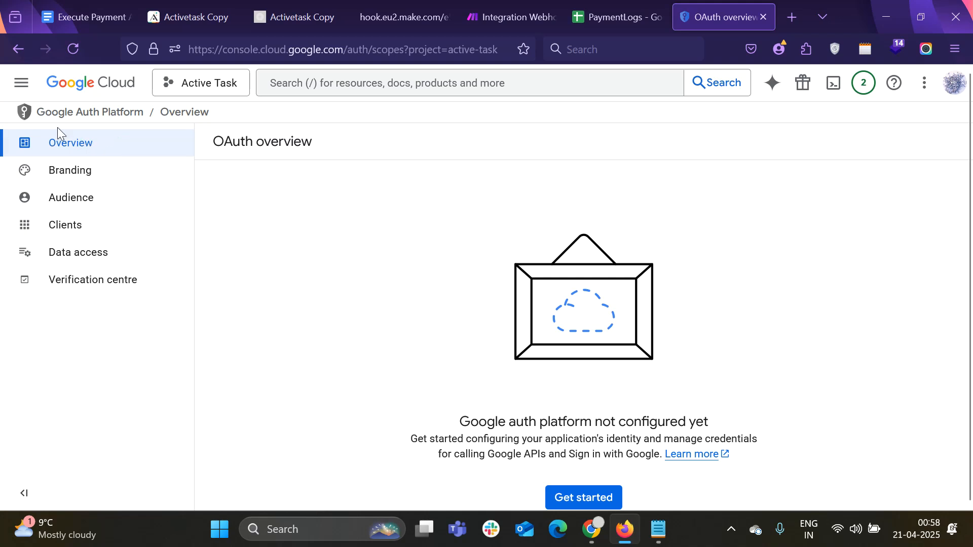
{"action": "left_click", "coordinate": [104, 146]}
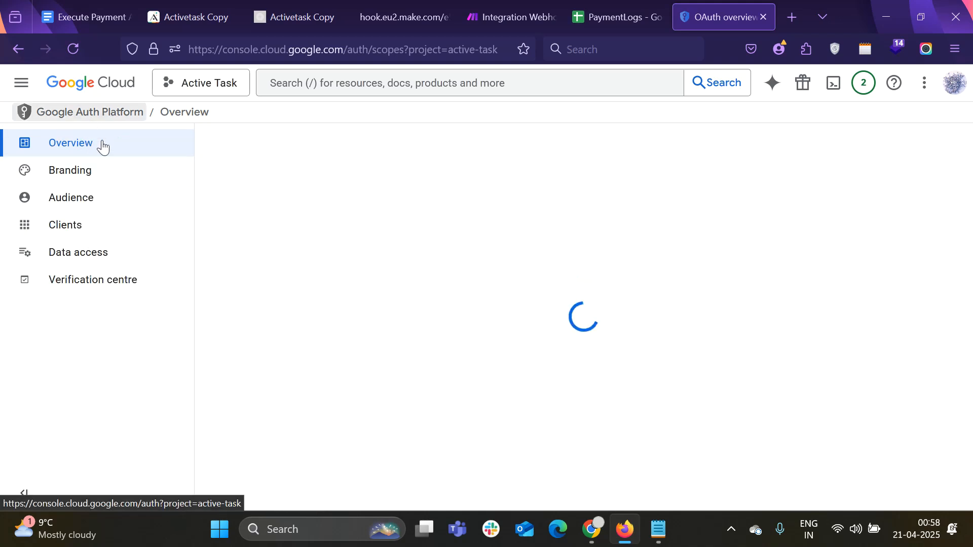
{"action": "left_click", "coordinate": [21, 50]}
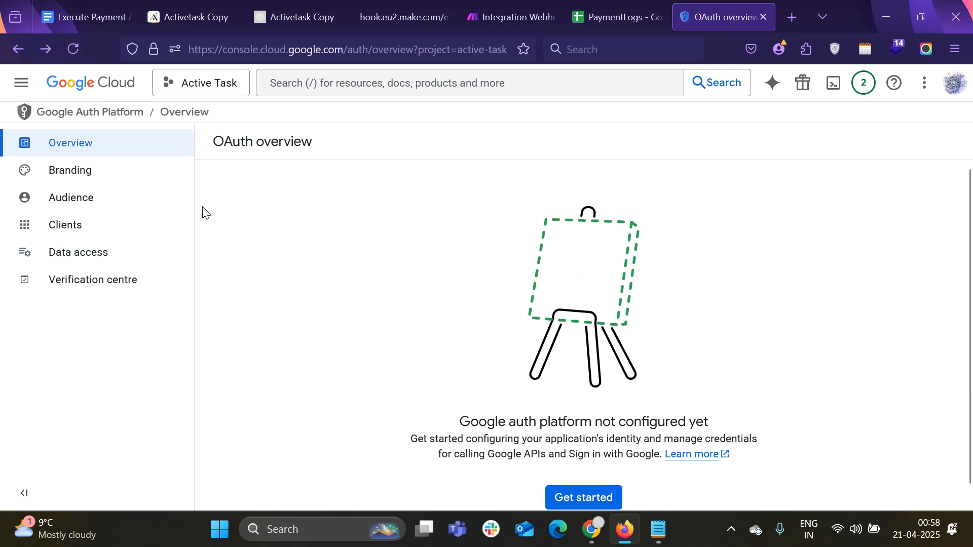
{"action": "scroll", "coordinate": [204, 208], "scroll_direction": "down", "scroll_amount": 1}
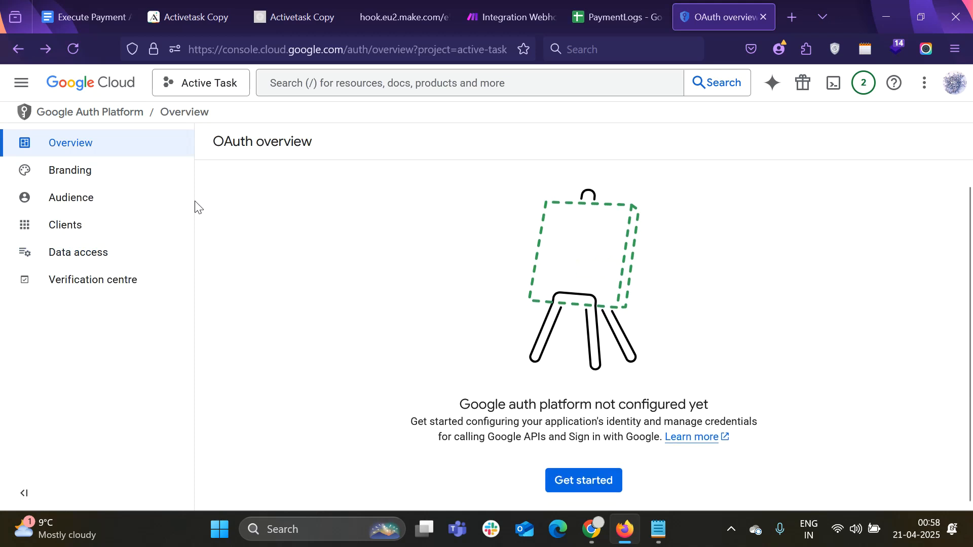
Start the auth platform setup with app name ActiveTasks, the account's support email and an External audience
{"action": "left_click", "coordinate": [560, 483]}
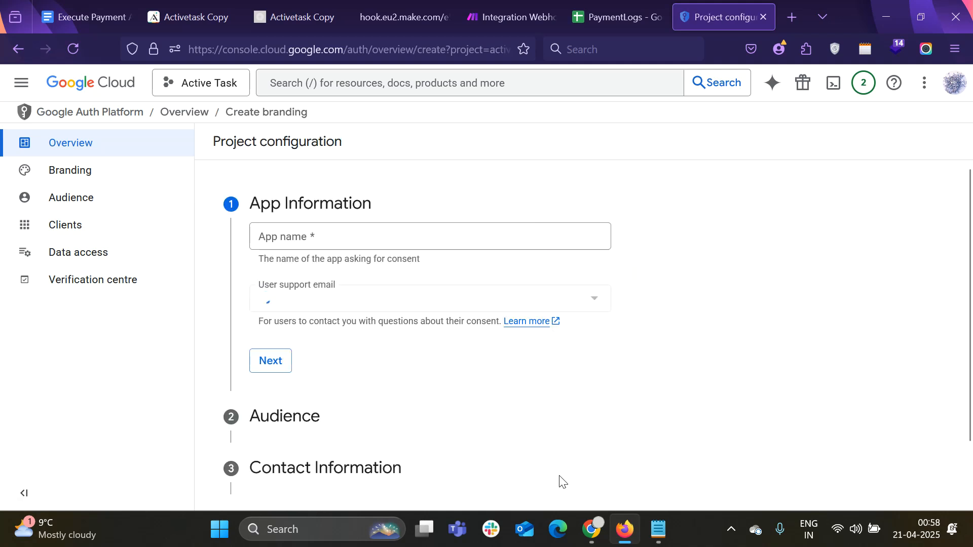
{"action": "left_click", "coordinate": [350, 240]}
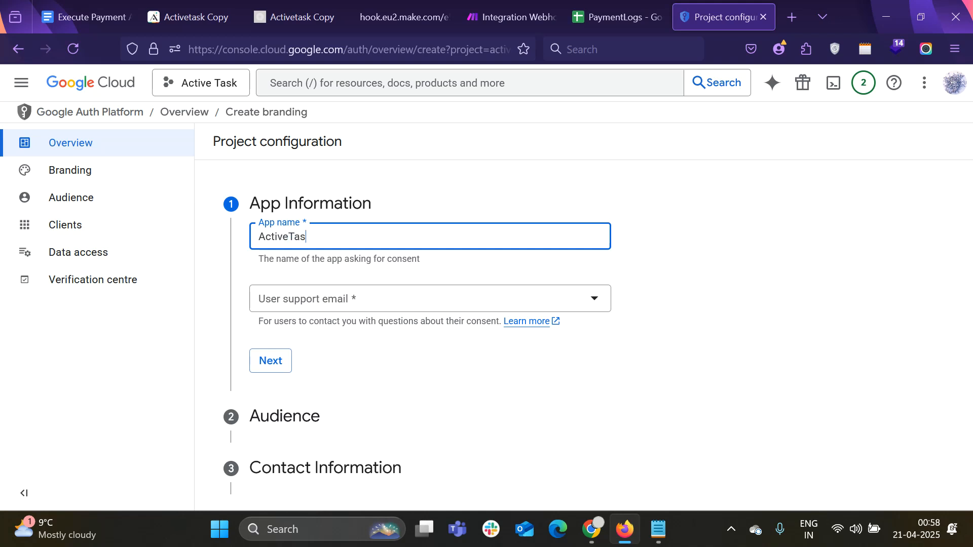
{"action": "left_click", "coordinate": [492, 308]}
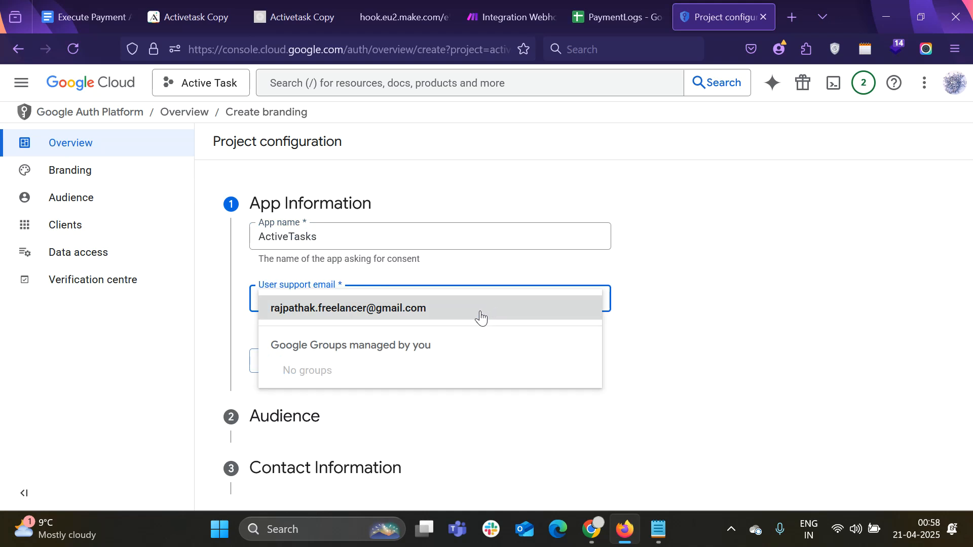
{"action": "left_click", "coordinate": [481, 318]}
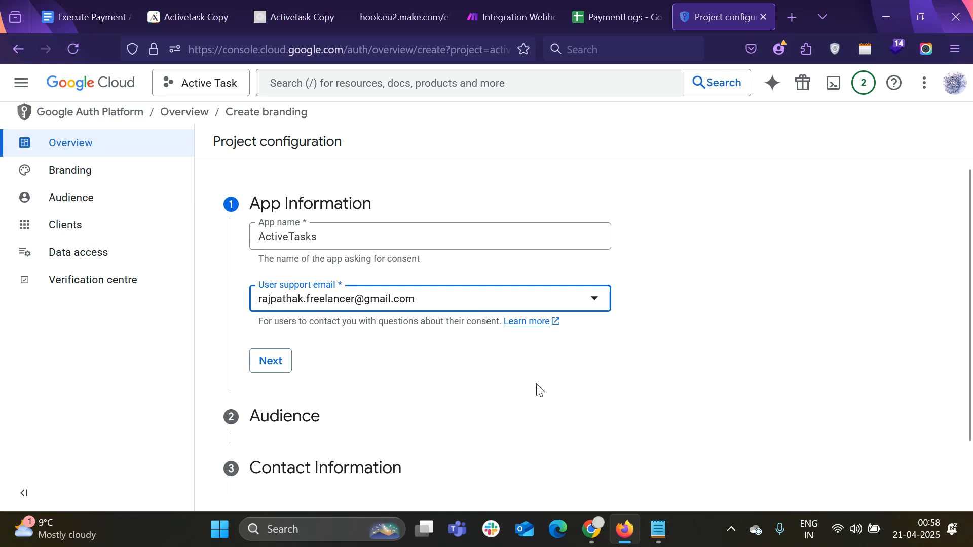
{"action": "scroll", "coordinate": [522, 380], "scroll_direction": "down", "scroll_amount": 2}
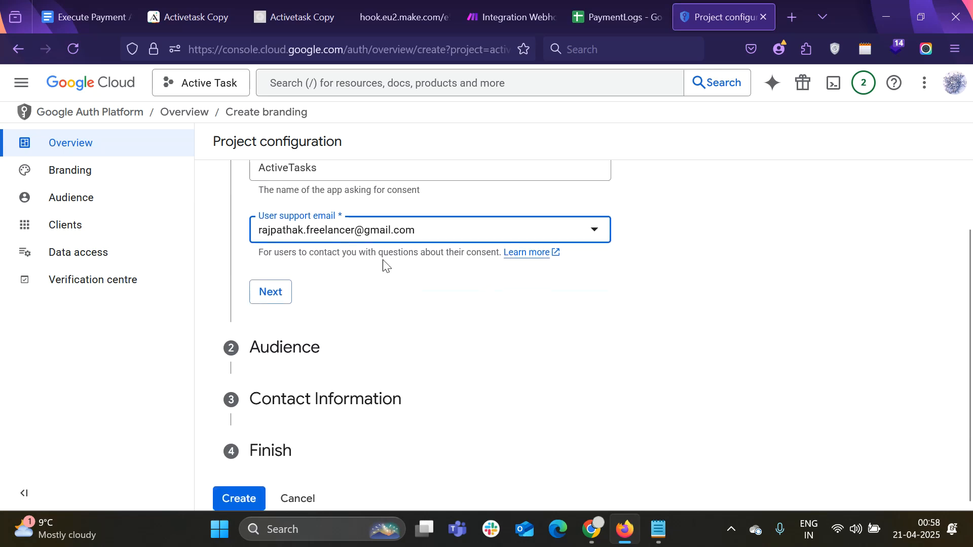
{"action": "left_click", "coordinate": [274, 294]}
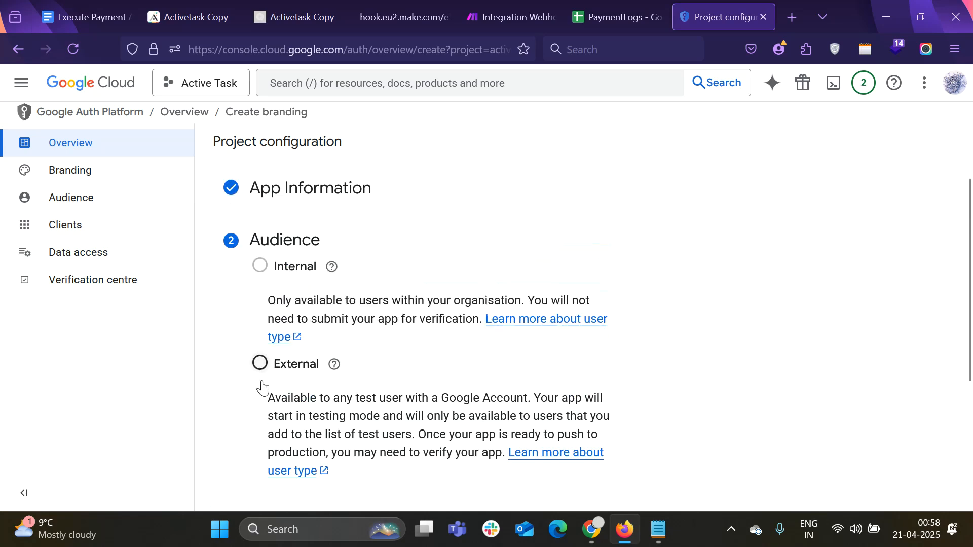
{"action": "left_click", "coordinate": [260, 306]}
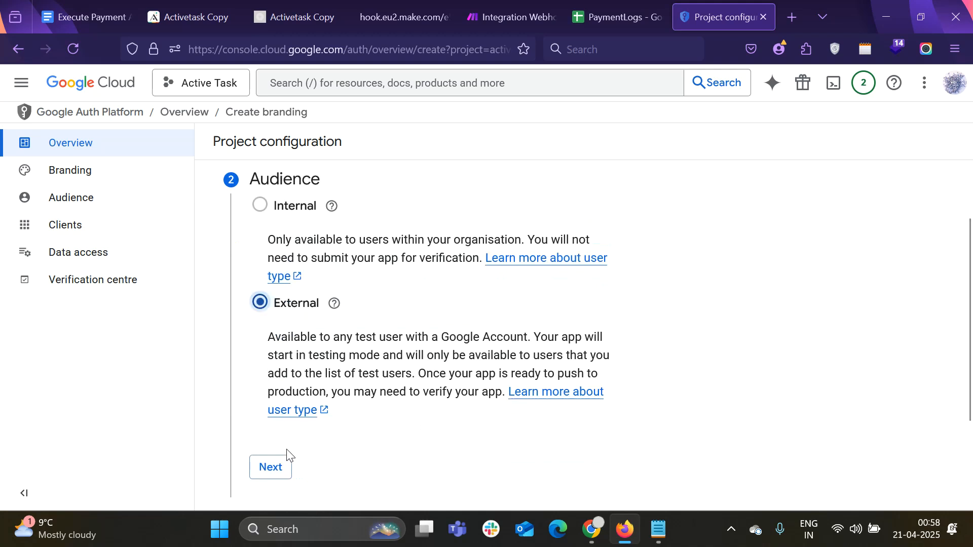
Copy the saved test email from Notepad and paste it as the contact email
{"action": "left_click", "coordinate": [270, 464]}
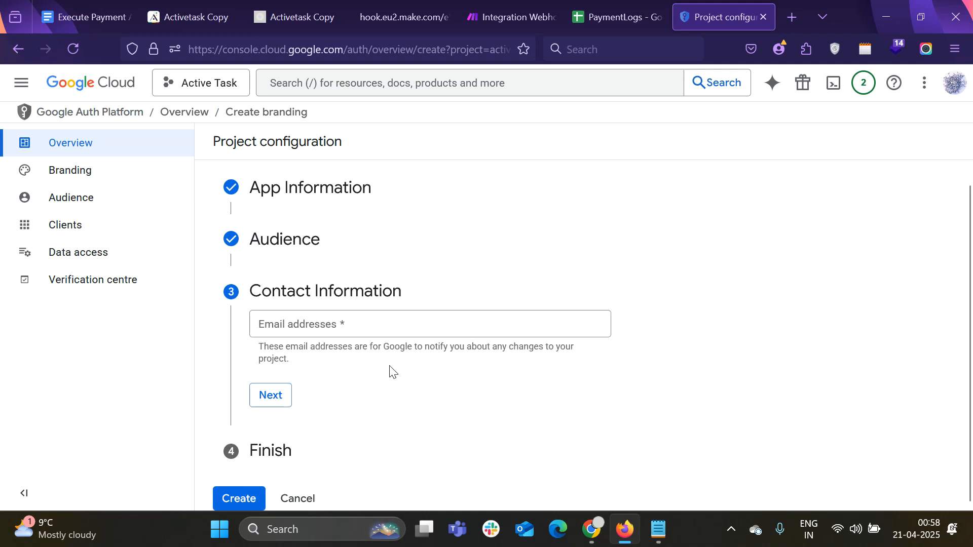
{"action": "left_click", "coordinate": [373, 322]}
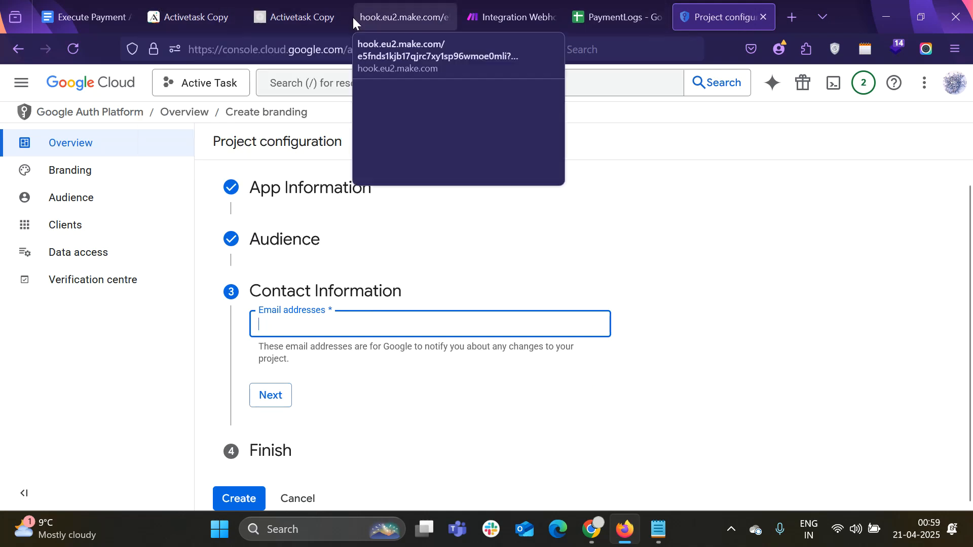
{"action": "left_click", "coordinate": [658, 529]}
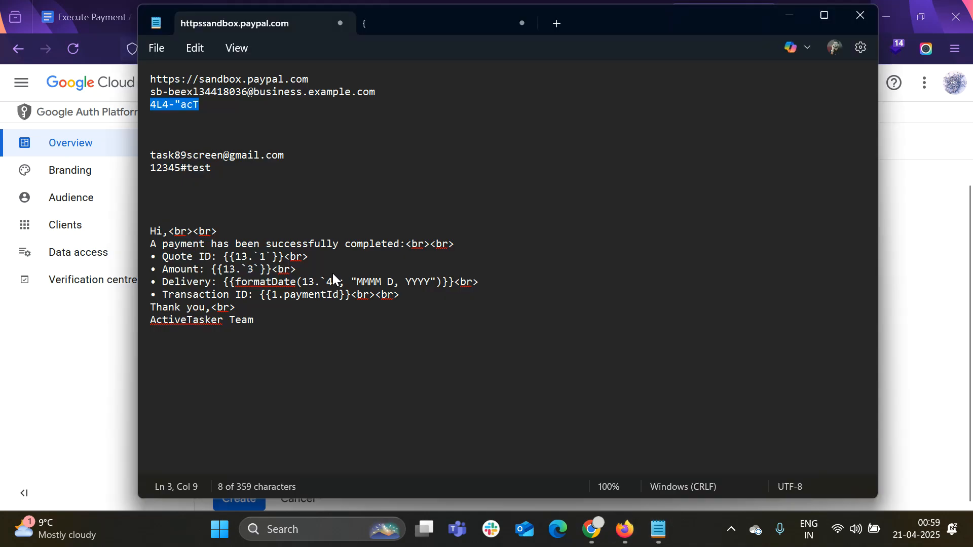
{"action": "left_click", "coordinate": [297, 155]}
{"action": "mouse_move", "coordinate": [297, 155]}
{"action": "left_mouse_down"}
{"action": "mouse_move", "coordinate": [152, 155]}
{"action": "mouse_move", "coordinate": [288, 156]}
{"action": "left_mouse_up"}
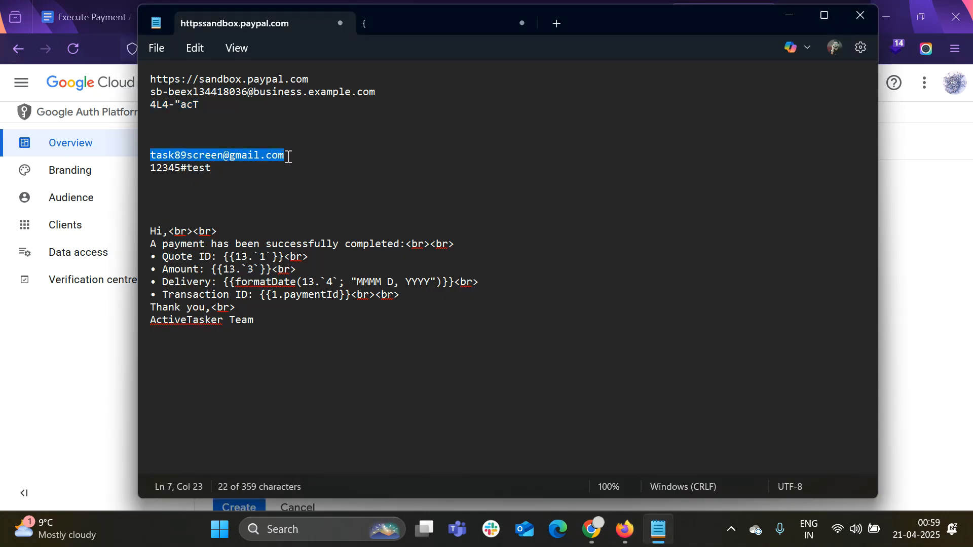
{"action": "key", "text": "ctrl+c"}
{"action": "key", "text": "alt+Tab"}
{"action": "left_click", "coordinate": [365, 339]}
{"action": "key", "text": "ctrl+v"}
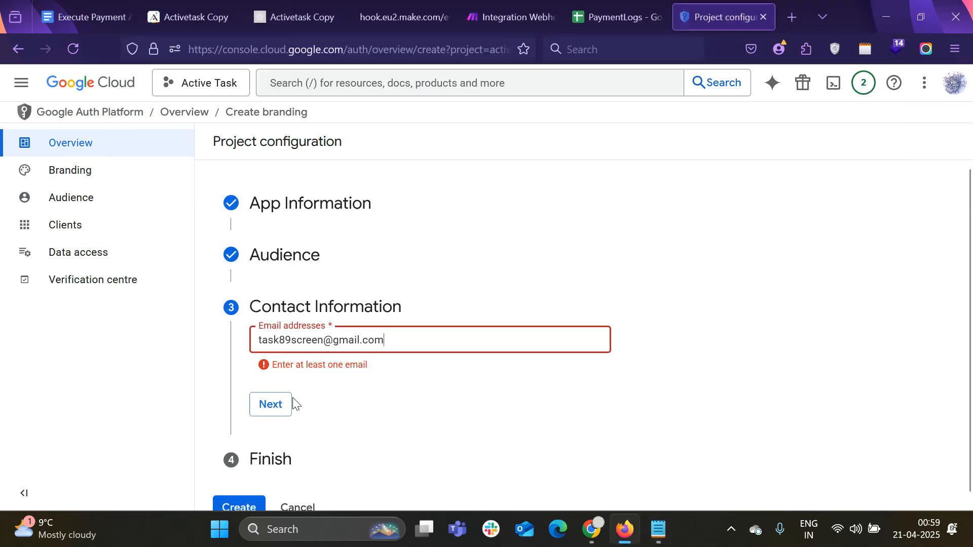
Agree to the Google API user data policy and create the OAuth configuration
{"action": "left_click", "coordinate": [289, 406]}
{"action": "left_click", "coordinate": [261, 384]}
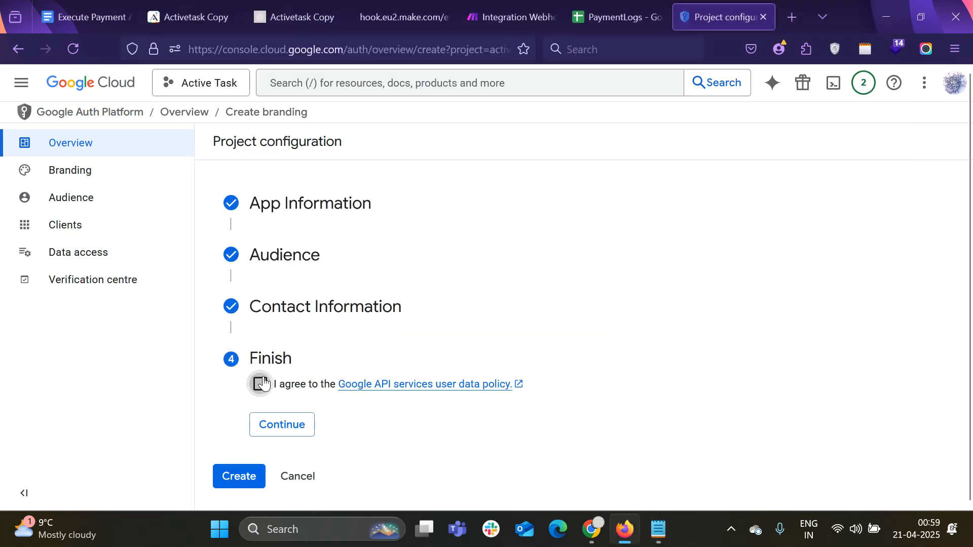
{"action": "left_click", "coordinate": [289, 431]}
{"action": "left_click", "coordinate": [227, 408]}
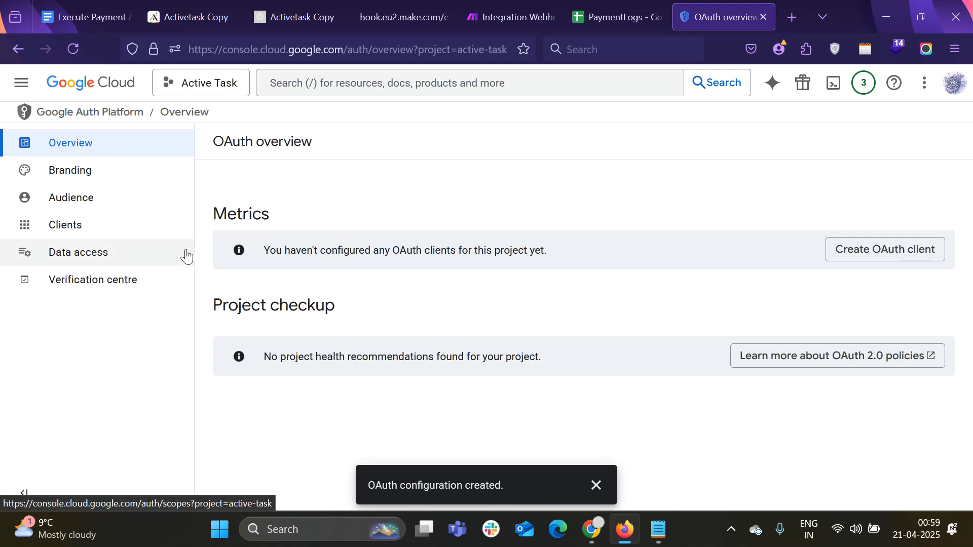
Read the guide's Gmail connection steps, then open the Branding settings in Cloud Console
{"action": "left_click", "coordinate": [107, 15]}
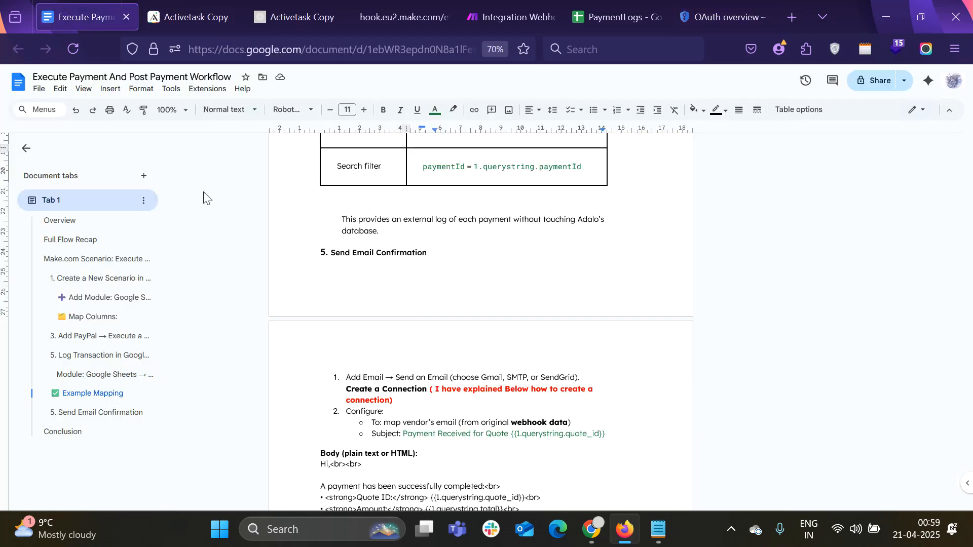
{"action": "scroll", "coordinate": [402, 358], "scroll_direction": "down", "scroll_amount": 6}
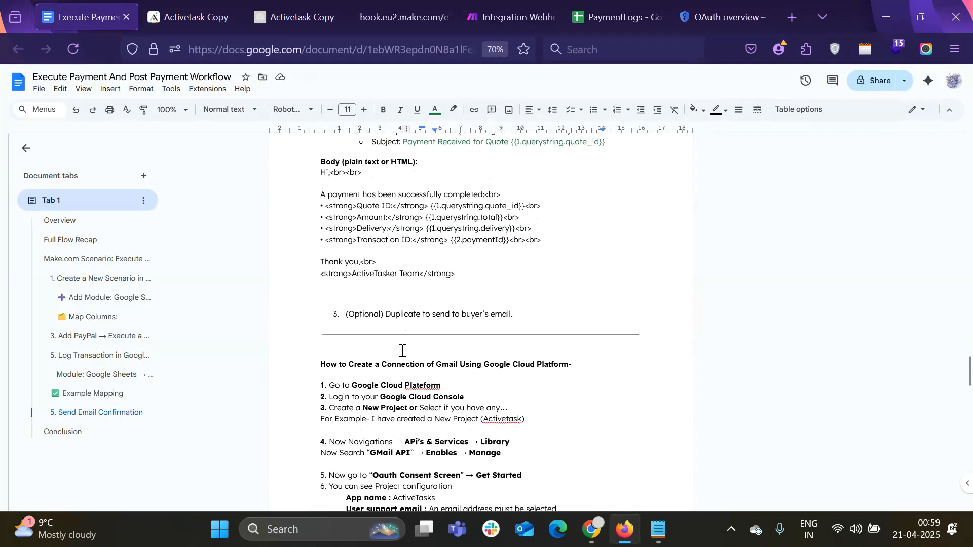
{"action": "scroll", "coordinate": [402, 350], "scroll_direction": "down", "scroll_amount": 2}
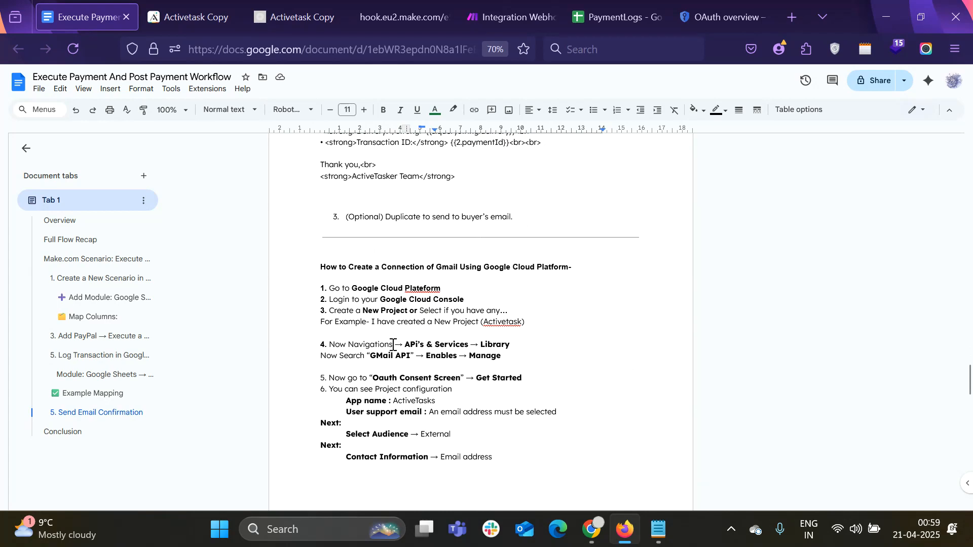
{"action": "scroll", "coordinate": [395, 344], "scroll_direction": "down", "scroll_amount": 2}
{"action": "scroll", "coordinate": [429, 349], "scroll_direction": "down", "scroll_amount": 1}
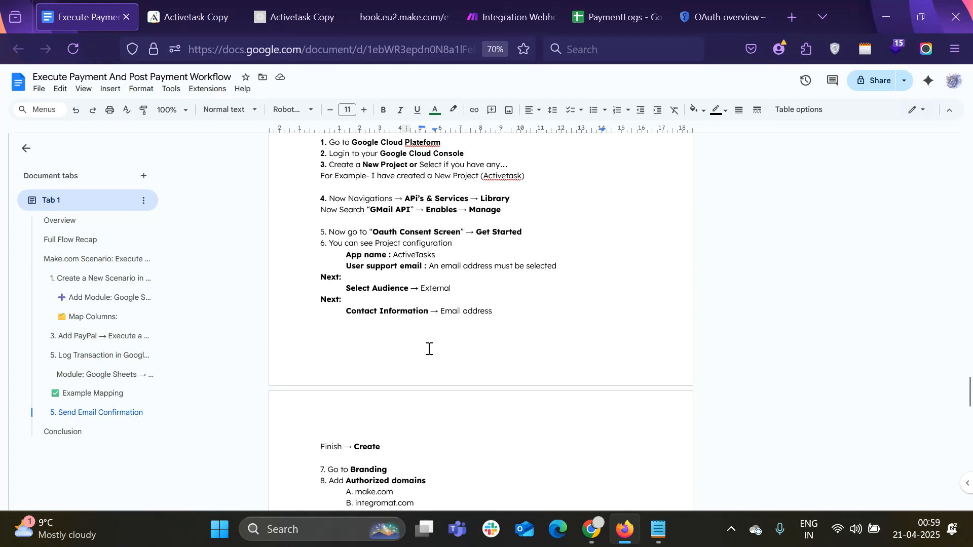
{"action": "scroll", "coordinate": [429, 349], "scroll_direction": "down", "scroll_amount": 3}
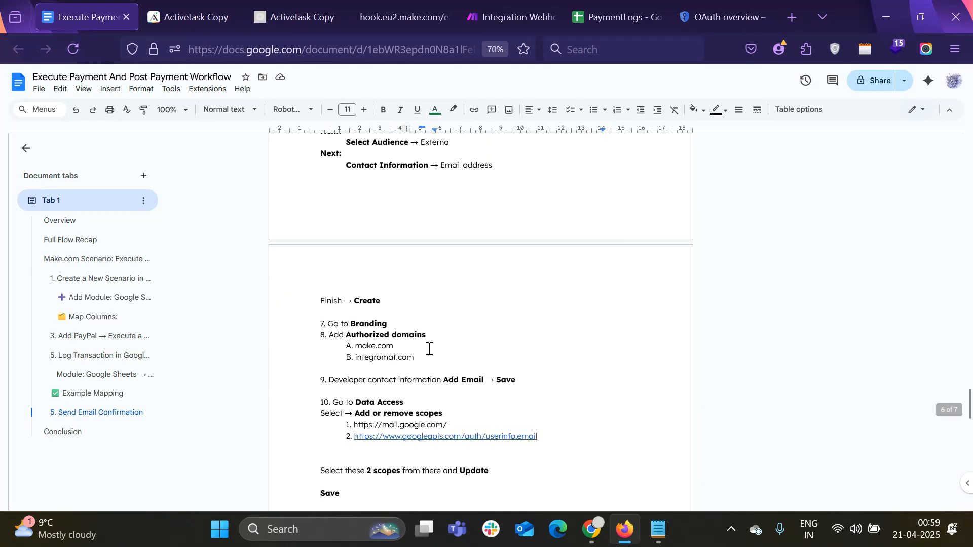
{"action": "left_click", "coordinate": [723, 17]}
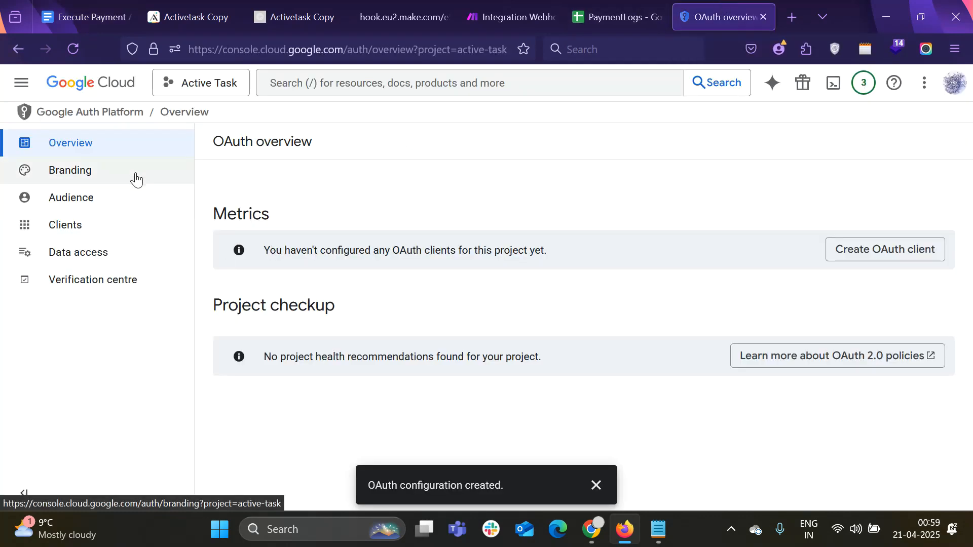
{"action": "left_click", "coordinate": [78, 177]}
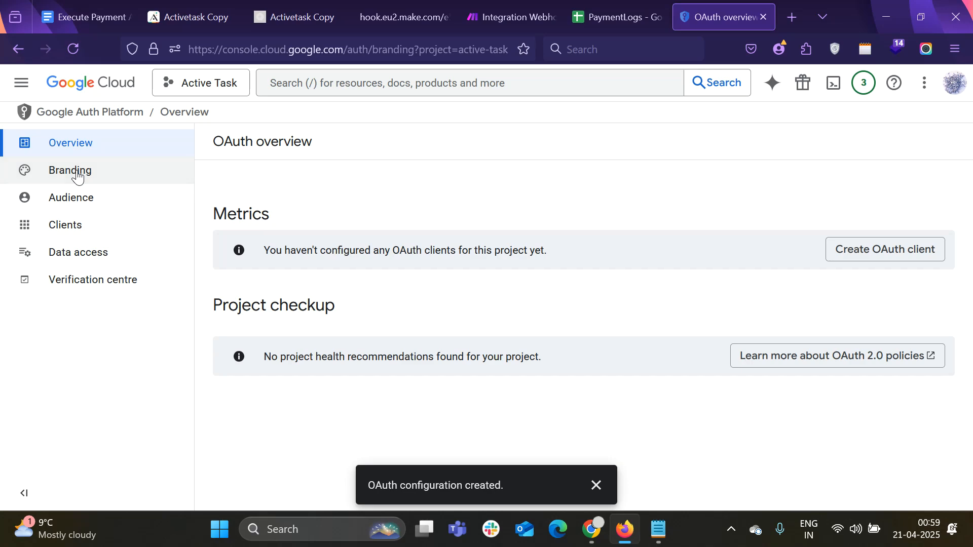
Select the make.com domain in the guide and go back to the Branding page
{"action": "left_click", "coordinate": [97, 17]}
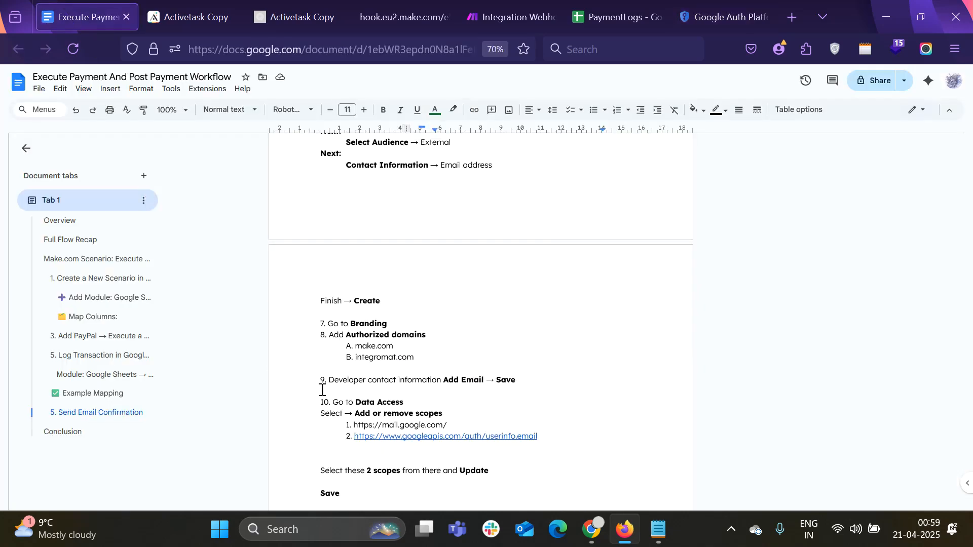
{"action": "scroll", "coordinate": [410, 327], "scroll_direction": "down", "scroll_amount": 2}
{"action": "left_click_drag", "start_coordinate": [358, 296], "coordinate": [392, 299]}
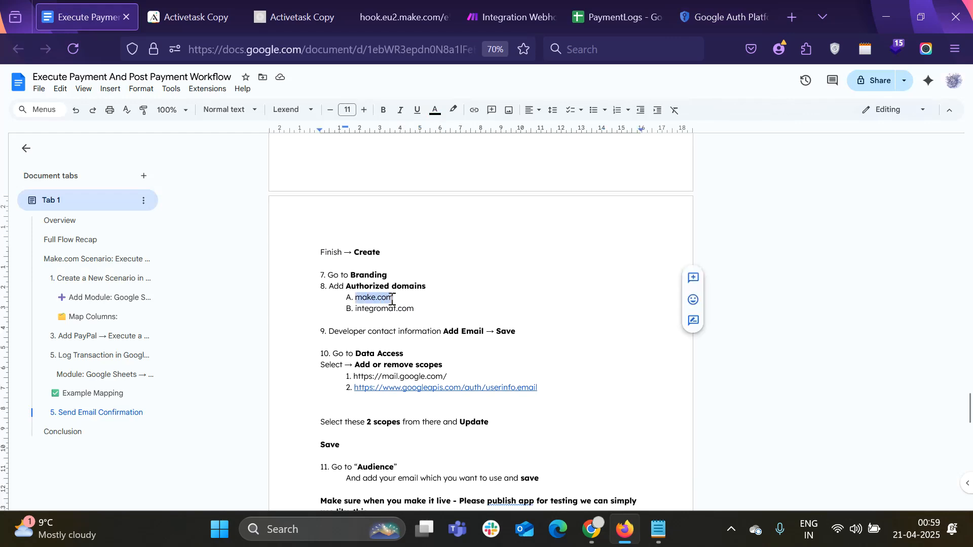
{"action": "left_click", "coordinate": [730, 17]}
Add make.com and integromat.com as authorised domains, copying integromat.com from the notes
{"action": "scroll", "coordinate": [301, 342], "scroll_direction": "down", "scroll_amount": 9}
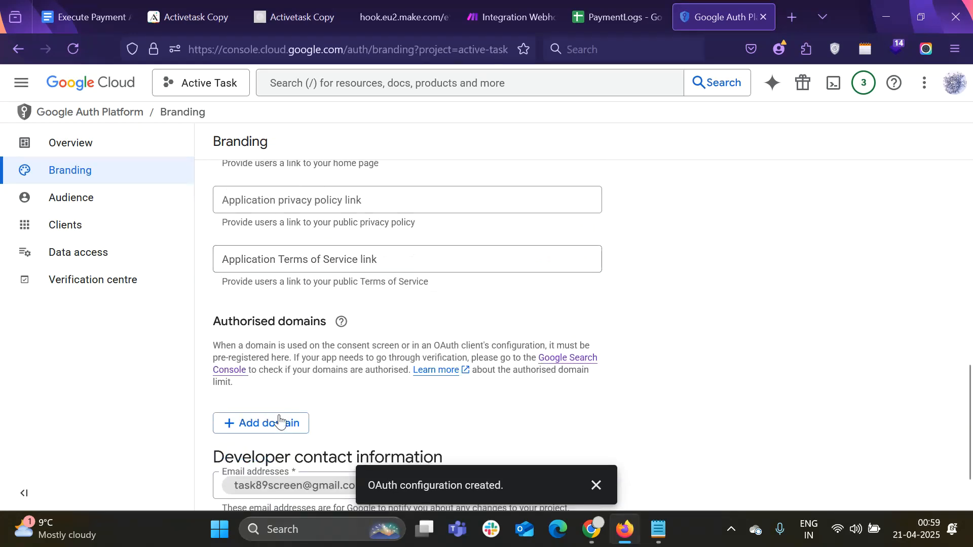
{"action": "scroll", "coordinate": [277, 400], "scroll_direction": "down", "scroll_amount": 1}
{"action": "left_click", "coordinate": [276, 371]}
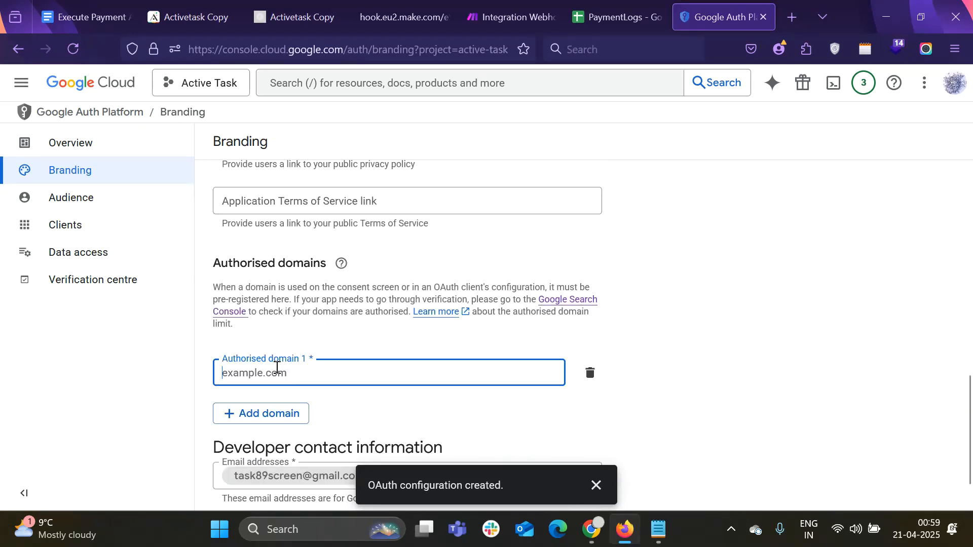
{"action": "key", "text": "ctrl+v"}
{"action": "scroll", "coordinate": [306, 367], "scroll_direction": "down", "scroll_amount": 1}
{"action": "left_click", "coordinate": [304, 367]}
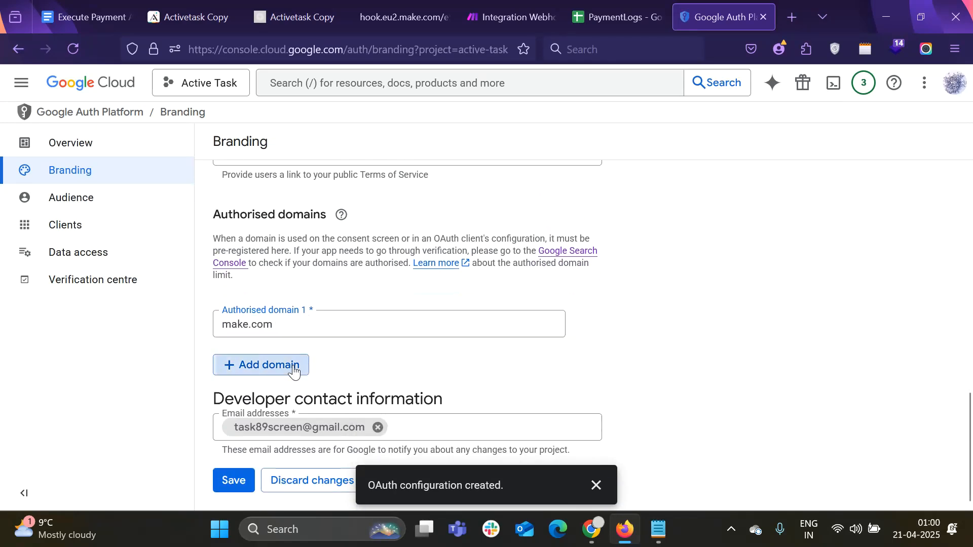
{"action": "left_click", "coordinate": [114, 24]}
{"action": "left_click_drag", "start_coordinate": [353, 311], "coordinate": [409, 313]}
{"action": "left_click_drag", "start_coordinate": [413, 311], "coordinate": [358, 309]}
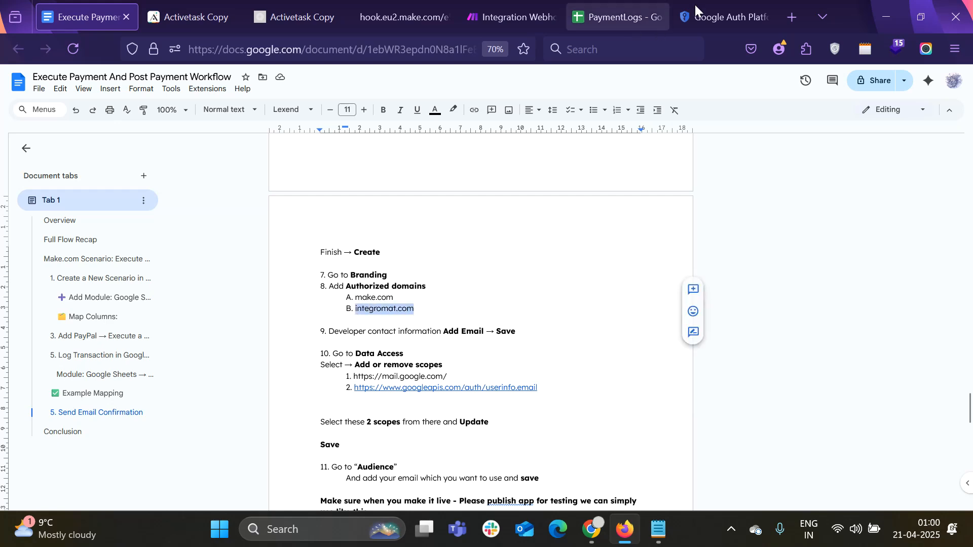
{"action": "left_click", "coordinate": [725, 17]}
{"action": "key", "text": "ctrl+v"}
Save the branding changes, check the notes, and go to Data access
{"action": "scroll", "coordinate": [328, 381], "scroll_direction": "down", "scroll_amount": 1}
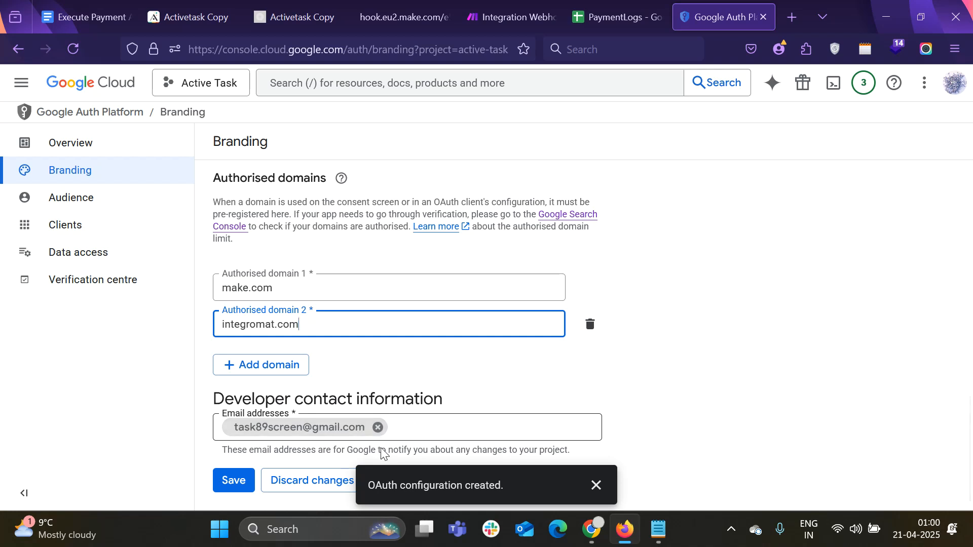
{"action": "left_click", "coordinate": [229, 486]}
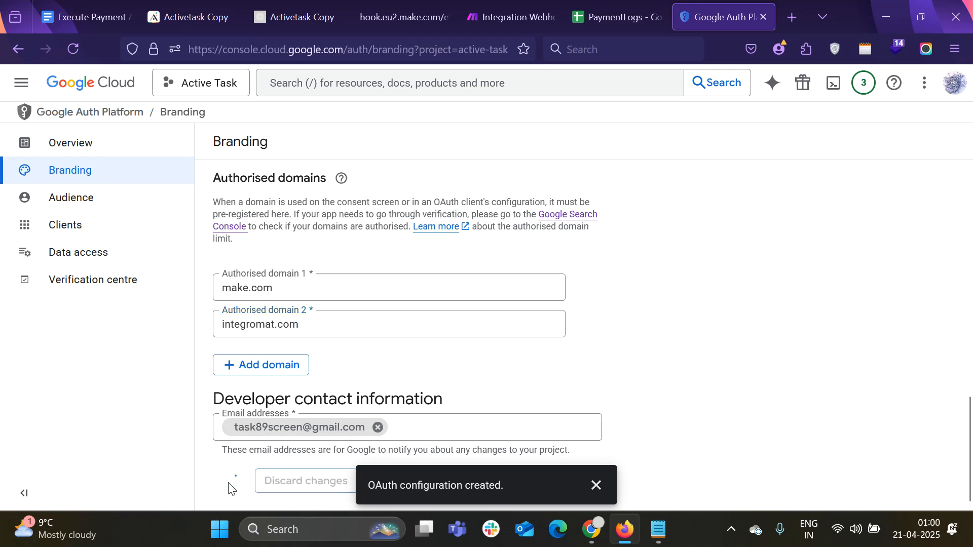
{"action": "left_click", "coordinate": [86, 16]}
{"action": "scroll", "coordinate": [367, 328], "scroll_direction": "down", "scroll_amount": 1}
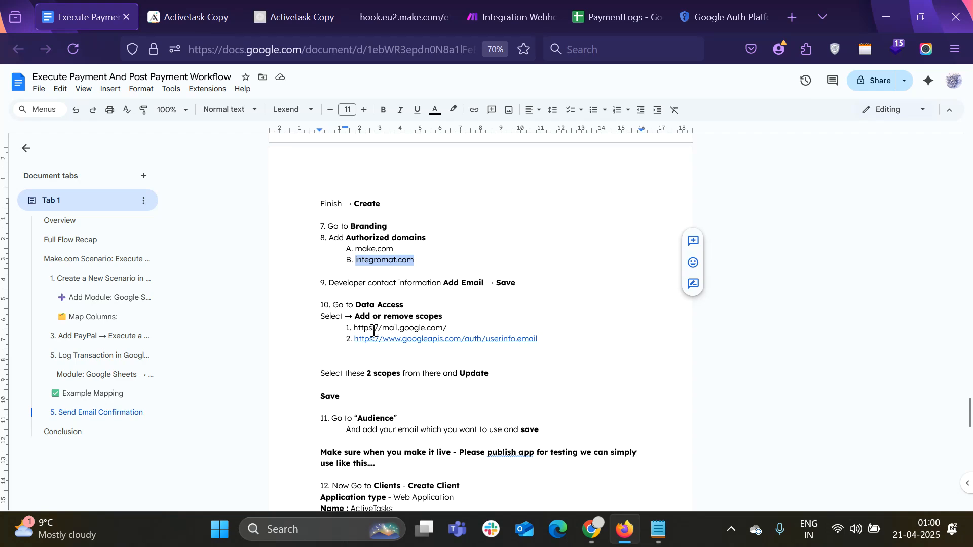
{"action": "left_click", "coordinate": [720, 11]}
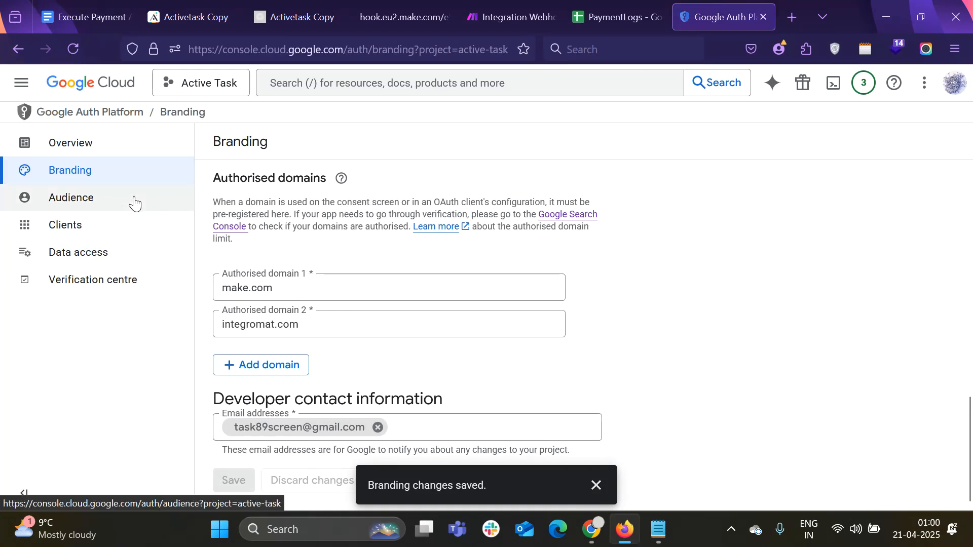
{"action": "left_click", "coordinate": [133, 7]}
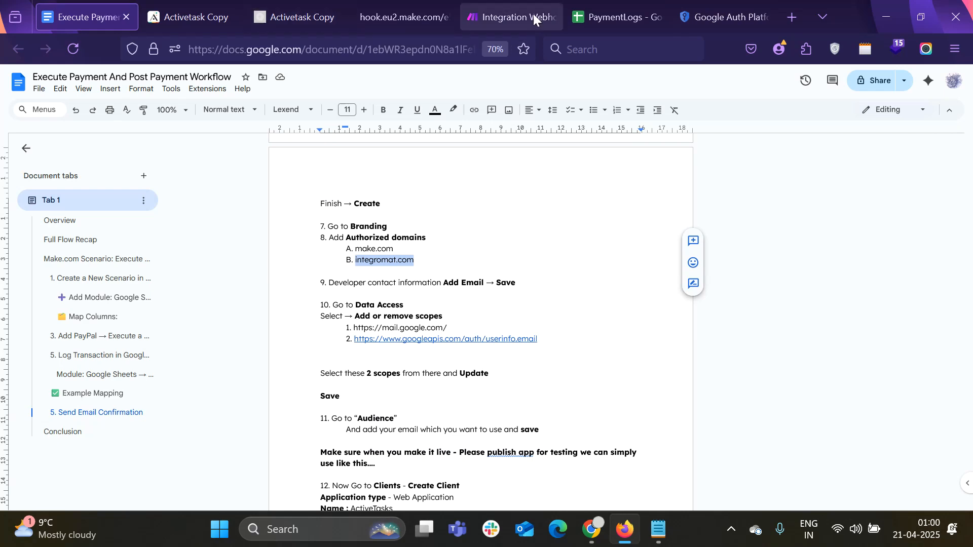
{"action": "left_click", "coordinate": [722, 17]}
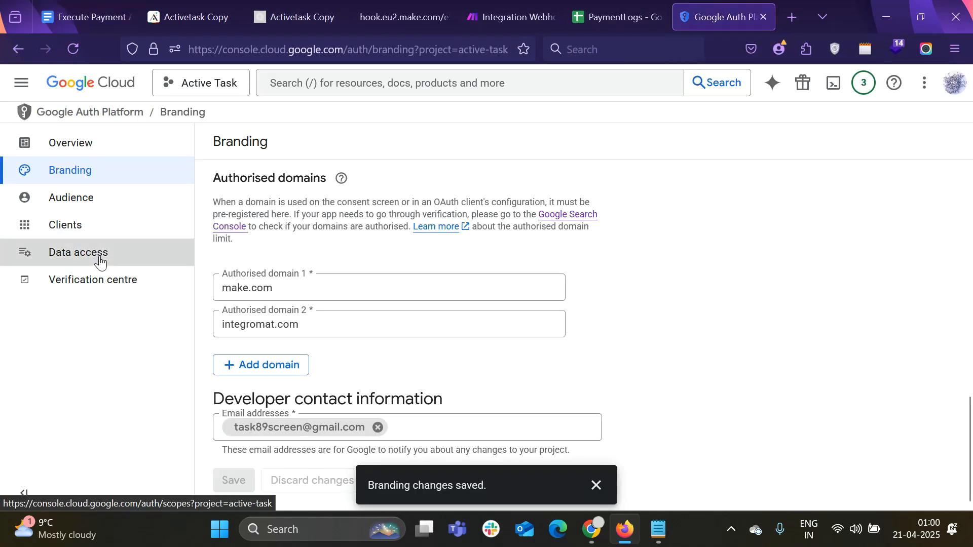
{"action": "left_click", "coordinate": [99, 259]}
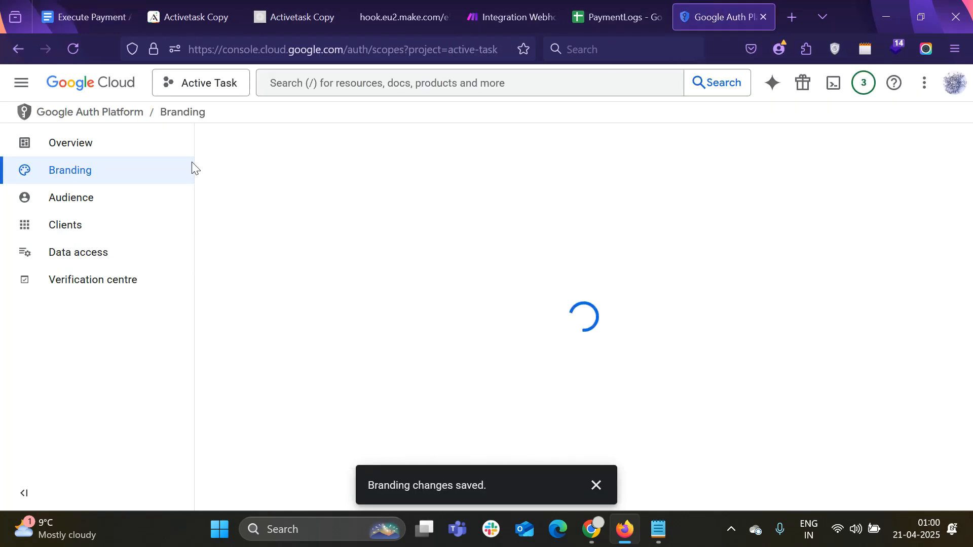
Filter the scope list by the copied mail.google.com URL and select the Gmail API scope
{"action": "left_click", "coordinate": [99, 17]}
{"action": "left_click_drag", "start_coordinate": [354, 328], "coordinate": [448, 330]}
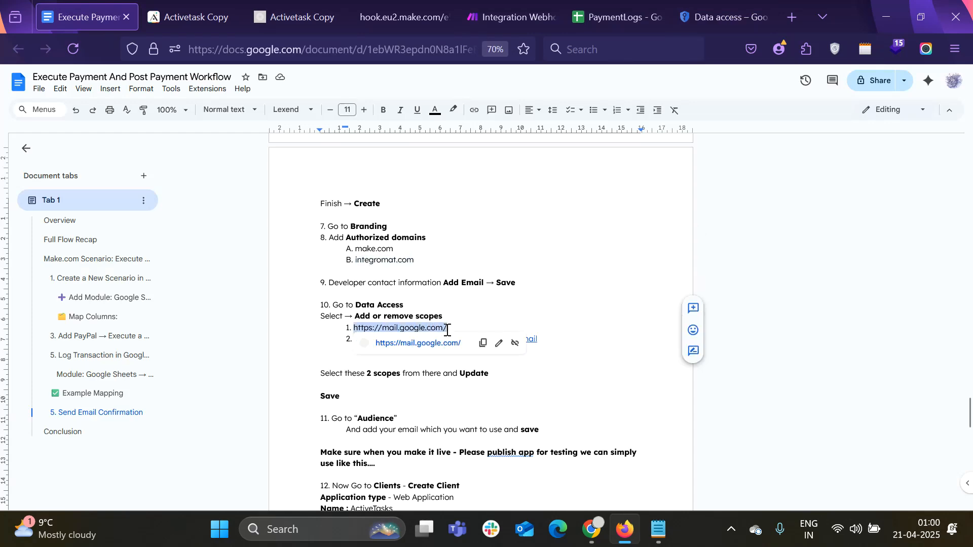
{"action": "left_click", "coordinate": [722, 16]}
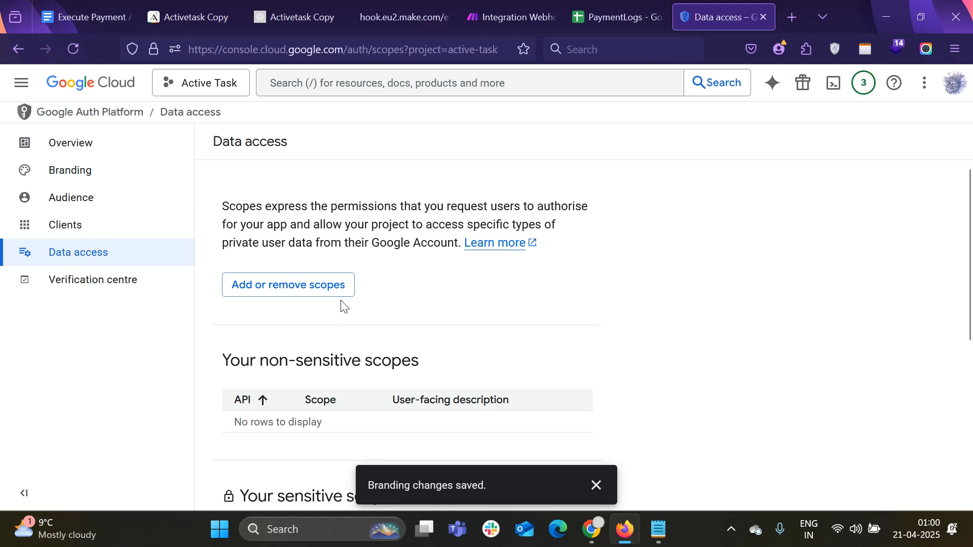
{"action": "left_click", "coordinate": [303, 287]}
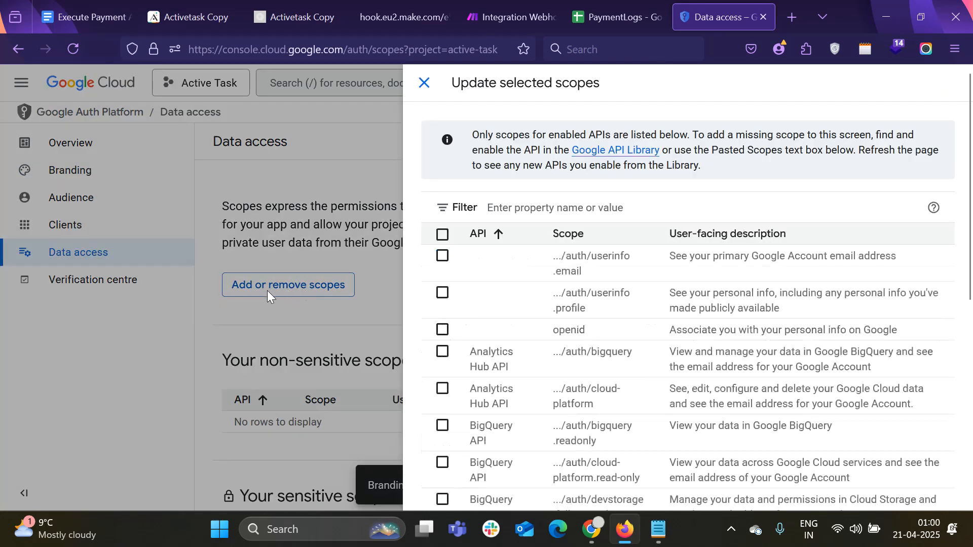
{"action": "left_click", "coordinate": [545, 210]}
{"action": "type", "text": "https://mail.google.com/"}
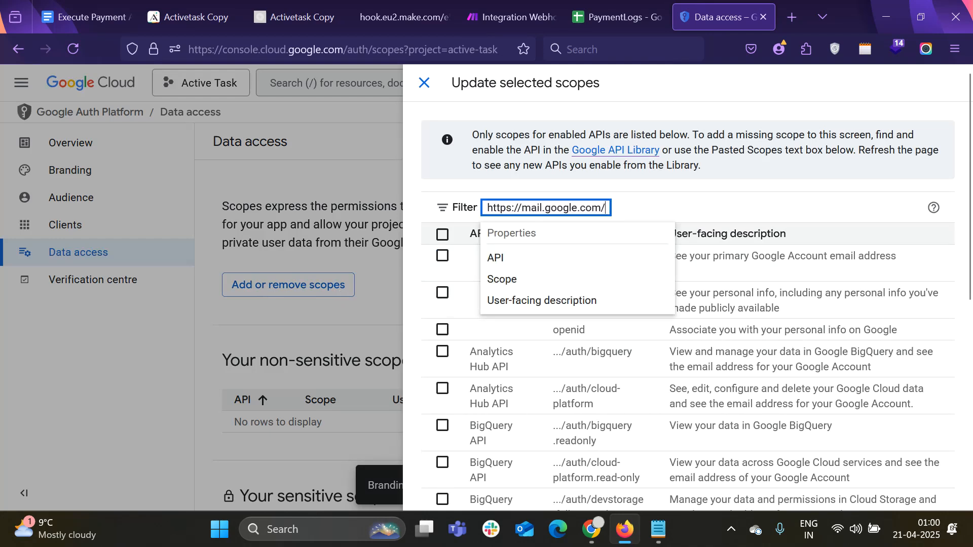
{"action": "left_click", "coordinate": [525, 264]}
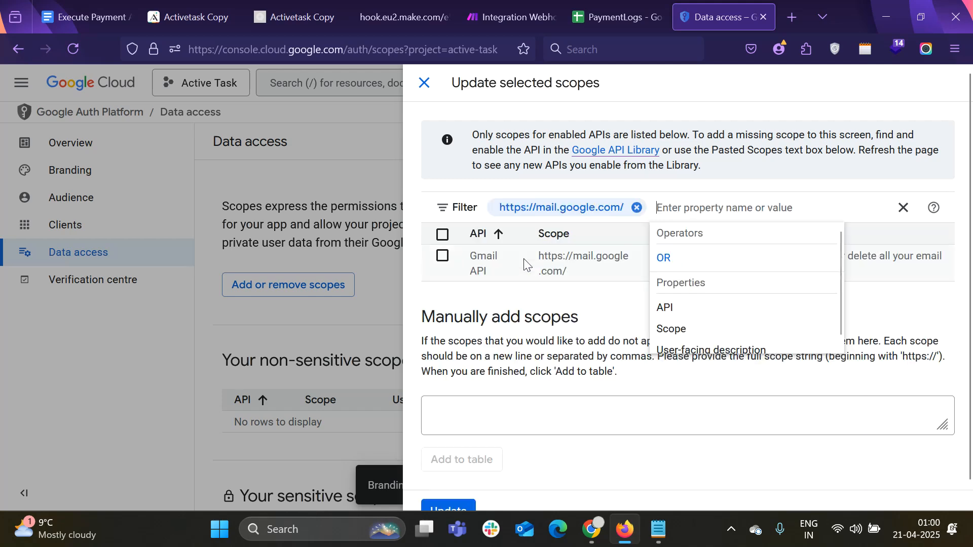
{"action": "left_click", "coordinate": [443, 259]}
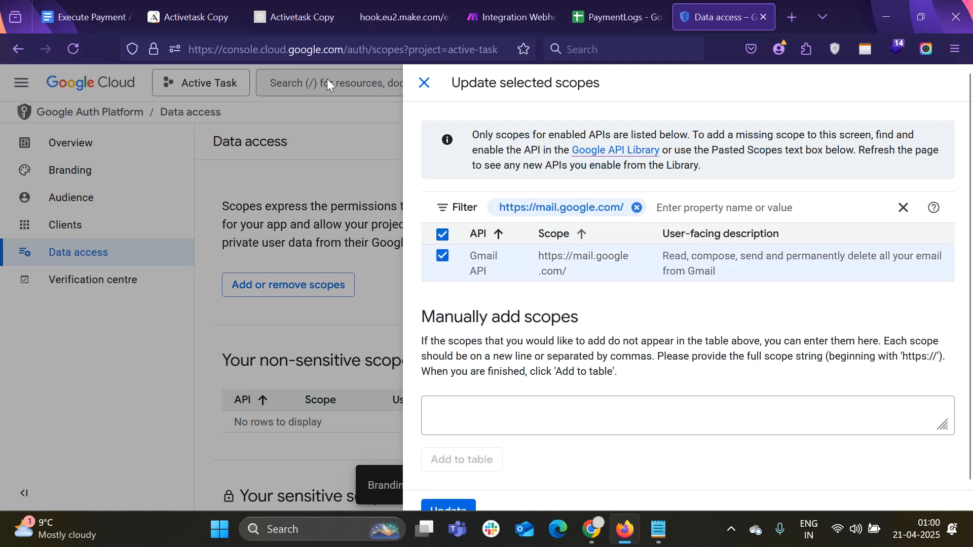
Filter by the userinfo.email scope URL, select it, and update the app's scopes
{"action": "left_click", "coordinate": [119, 14]}
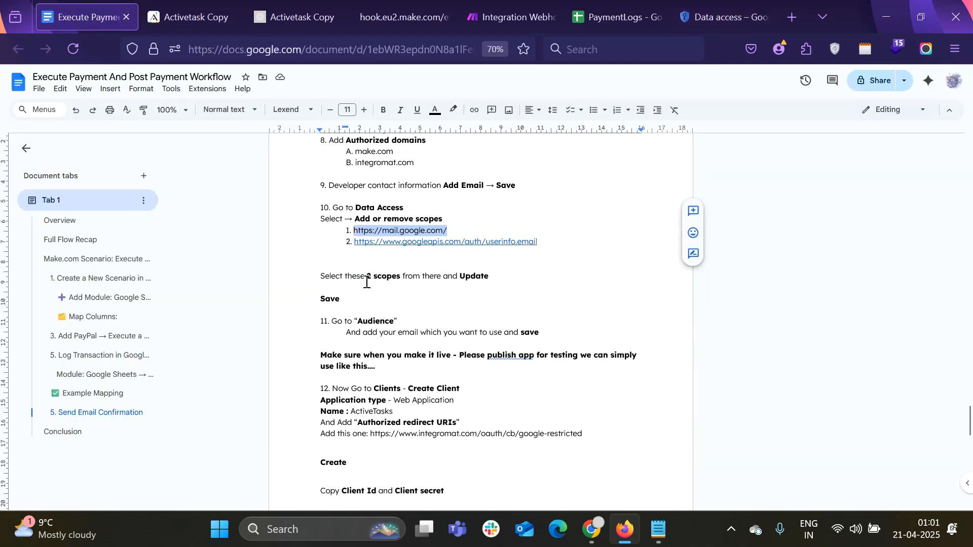
{"action": "left_click_drag", "start_coordinate": [356, 245], "coordinate": [538, 244]}
{"action": "key", "text": "ctrl+c"}
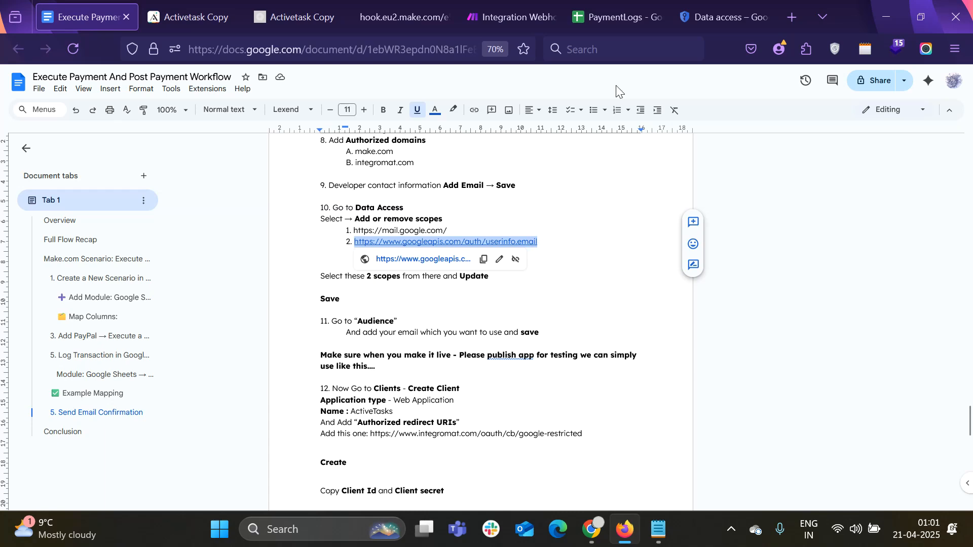
{"action": "left_click", "coordinate": [685, 6]}
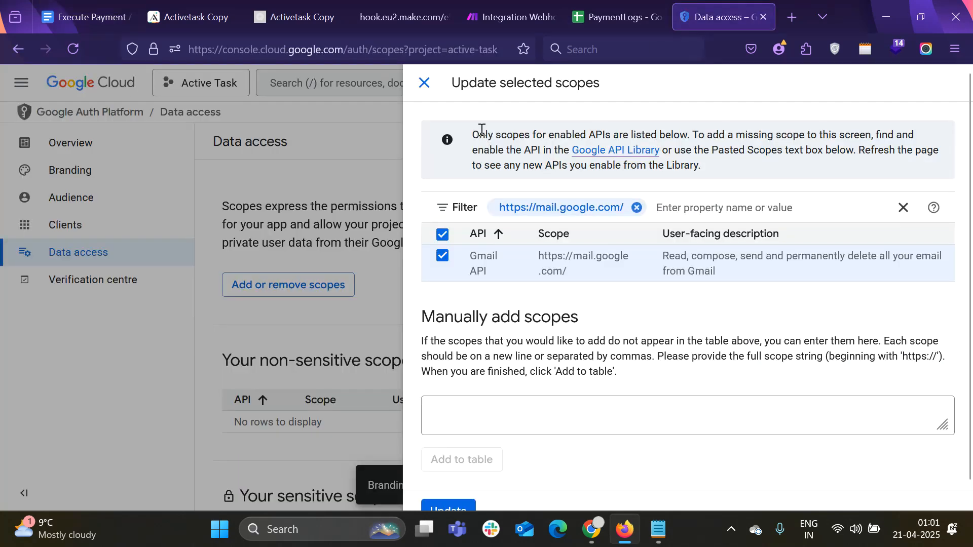
{"action": "left_click", "coordinate": [673, 204]}
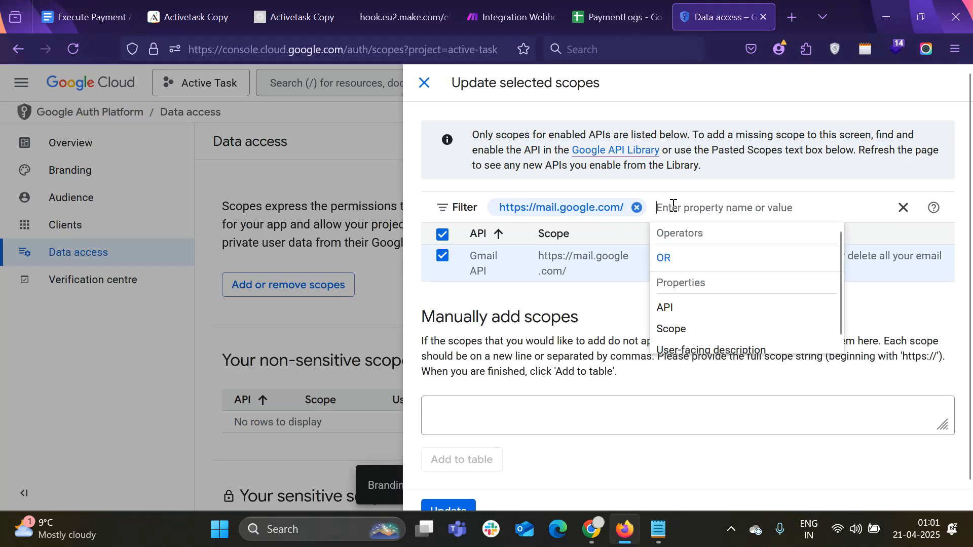
{"action": "key", "text": "ctrl+v"}
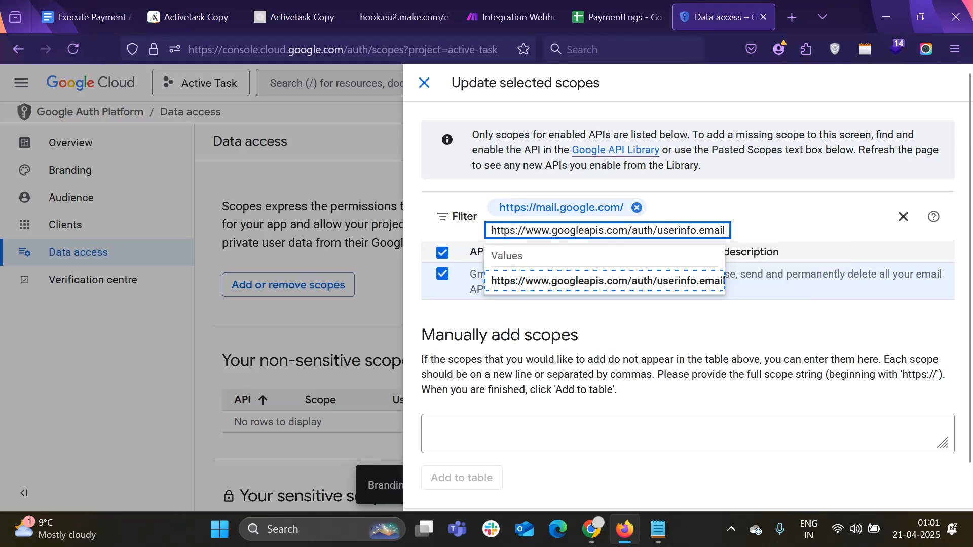
{"action": "left_click", "coordinate": [610, 283]}
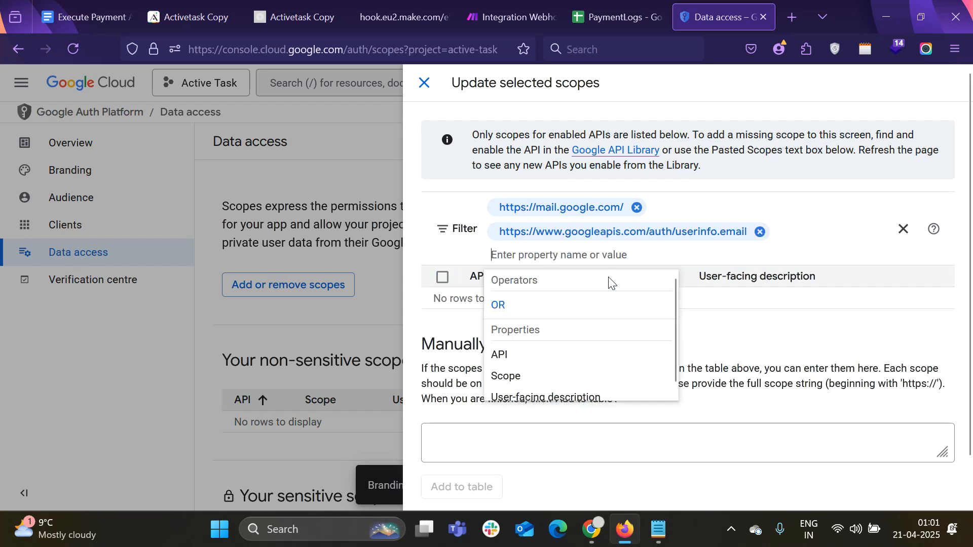
{"action": "left_click", "coordinate": [639, 206]}
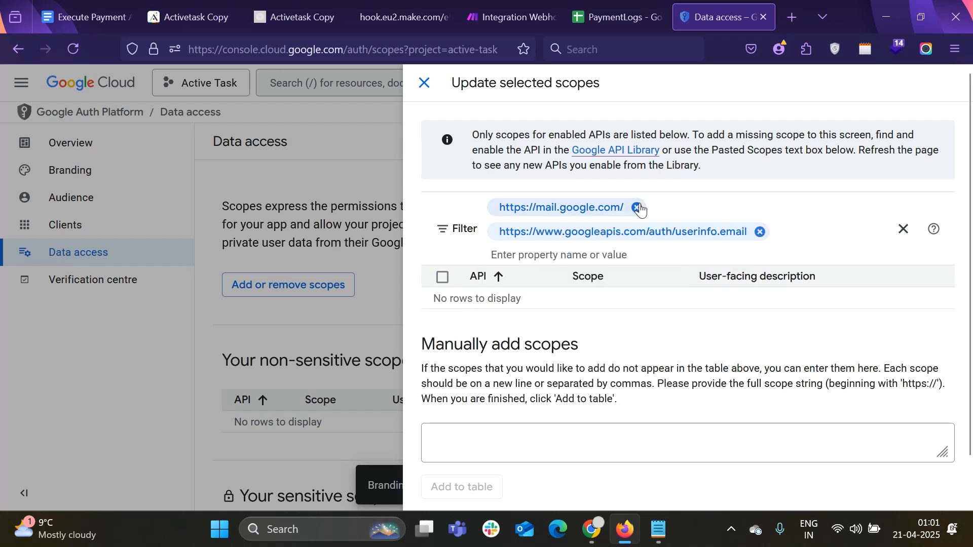
{"action": "left_click", "coordinate": [641, 208]}
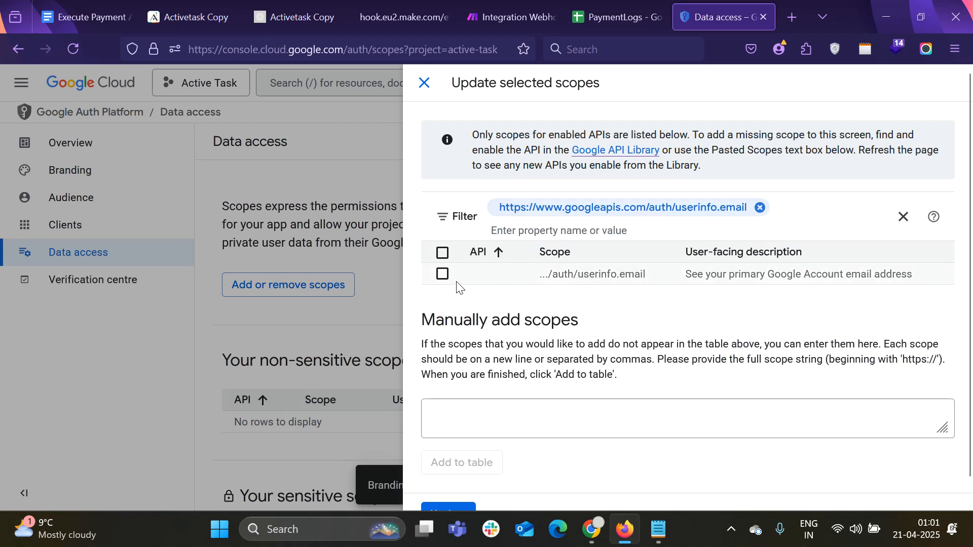
{"action": "left_click", "coordinate": [443, 275]}
{"action": "scroll", "coordinate": [494, 304], "scroll_direction": "down", "scroll_amount": 1}
{"action": "left_click", "coordinate": [441, 488]}
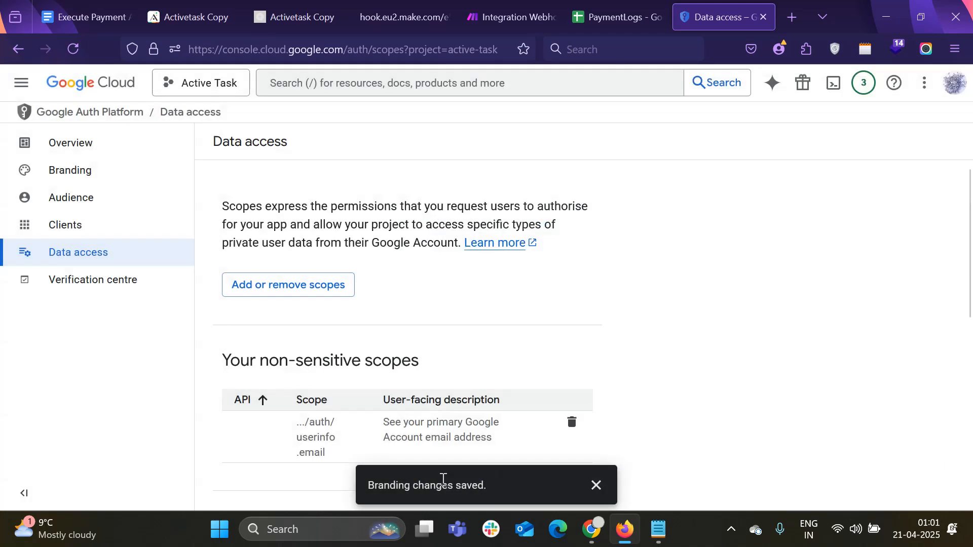
Save the Data access page and check the guide for the Audience and OAuth client steps
{"action": "scroll", "coordinate": [454, 360], "scroll_direction": "down", "scroll_amount": 4}
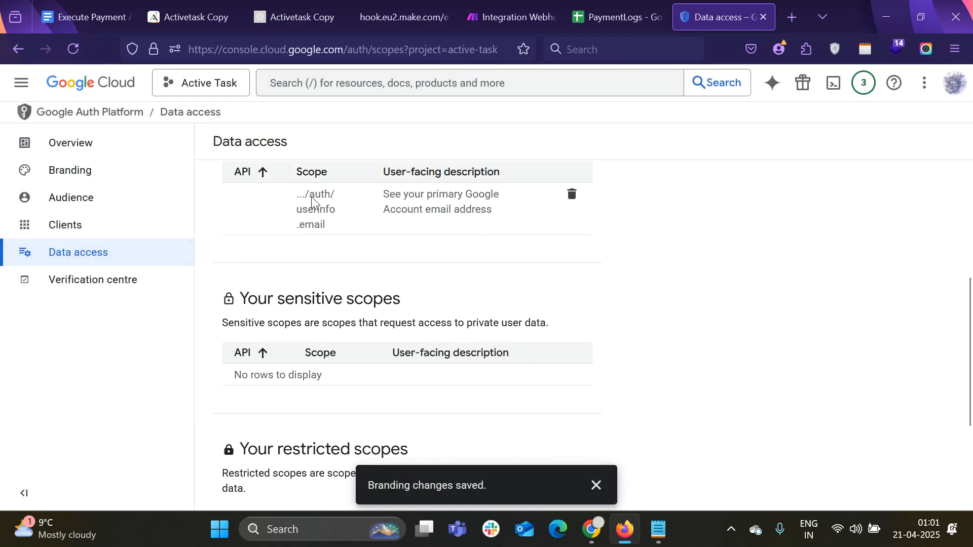
{"action": "scroll", "coordinate": [313, 202], "scroll_direction": "down", "scroll_amount": 3}
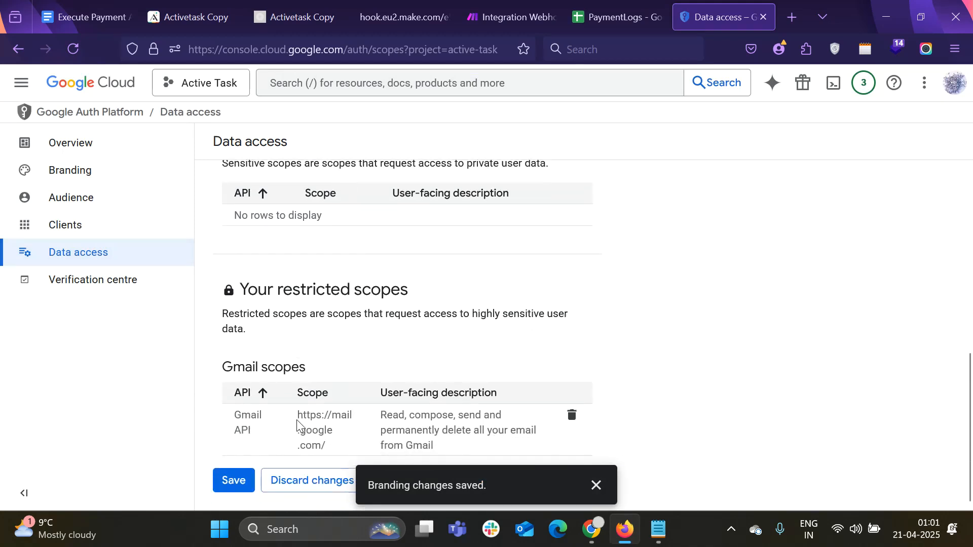
{"action": "left_click", "coordinate": [235, 482]}
{"action": "left_click", "coordinate": [93, 5]}
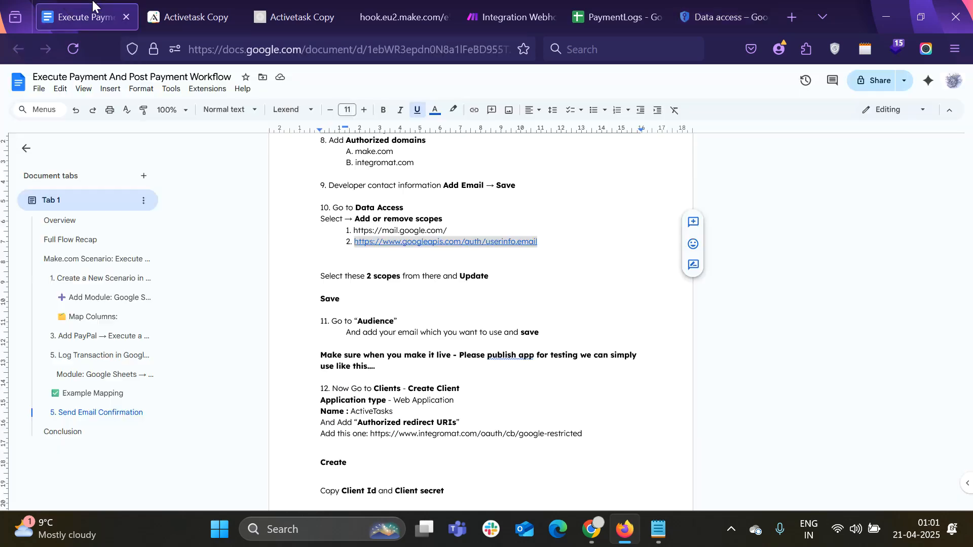
{"action": "scroll", "coordinate": [339, 276], "scroll_direction": "down", "scroll_amount": 2}
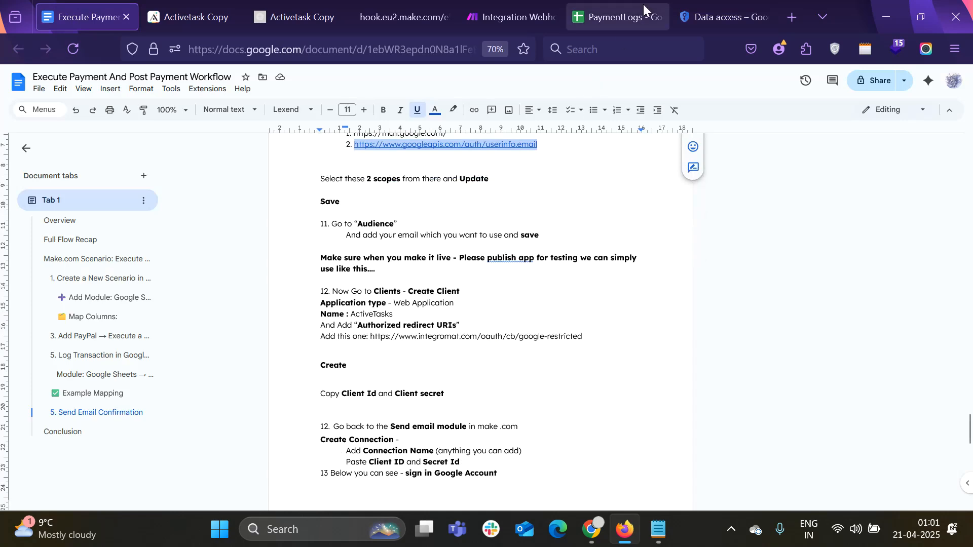
{"action": "left_click", "coordinate": [682, 6]}
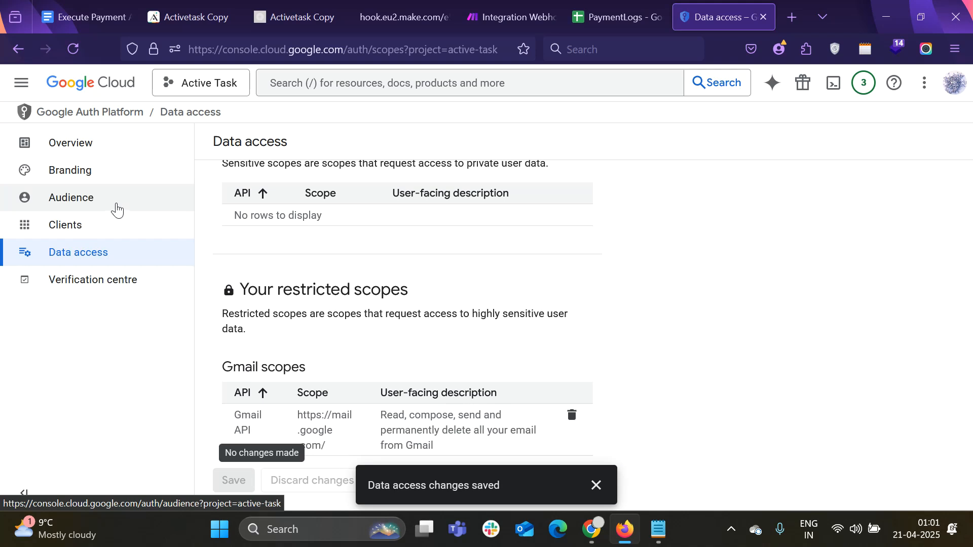
On the Audience page, add the copied Gmail address as a test user and save
{"action": "left_click", "coordinate": [117, 208]}
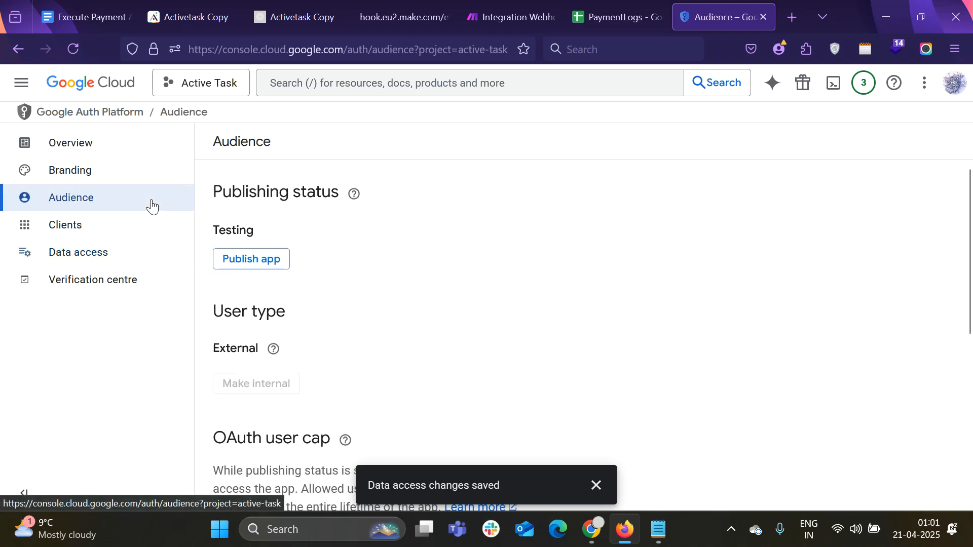
{"action": "scroll", "coordinate": [343, 303], "scroll_direction": "down", "scroll_amount": 3}
{"action": "scroll", "coordinate": [342, 302], "scroll_direction": "down", "scroll_amount": 2}
{"action": "left_click", "coordinate": [273, 316]}
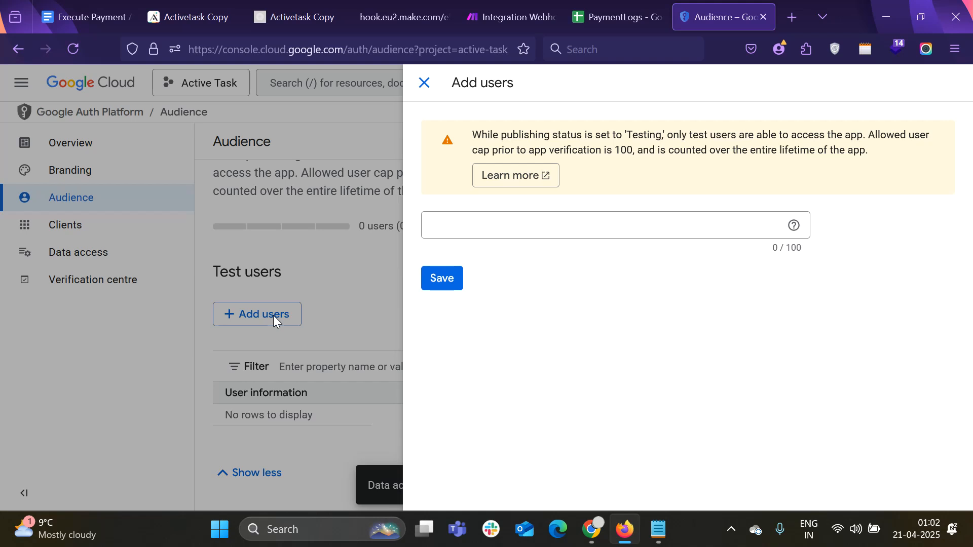
{"action": "left_click", "coordinate": [449, 229]}
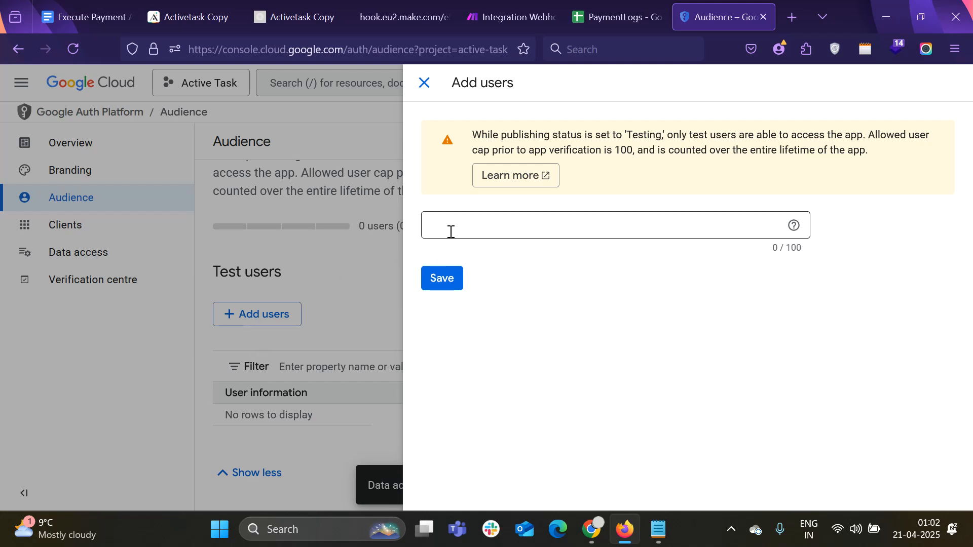
{"action": "left_click", "coordinate": [659, 533]}
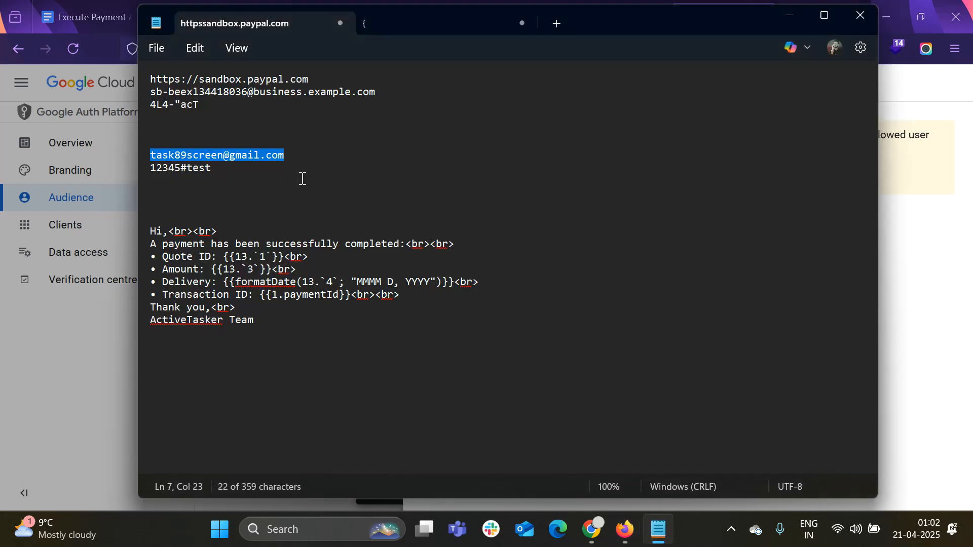
{"action": "key", "text": "alt+Tab"}
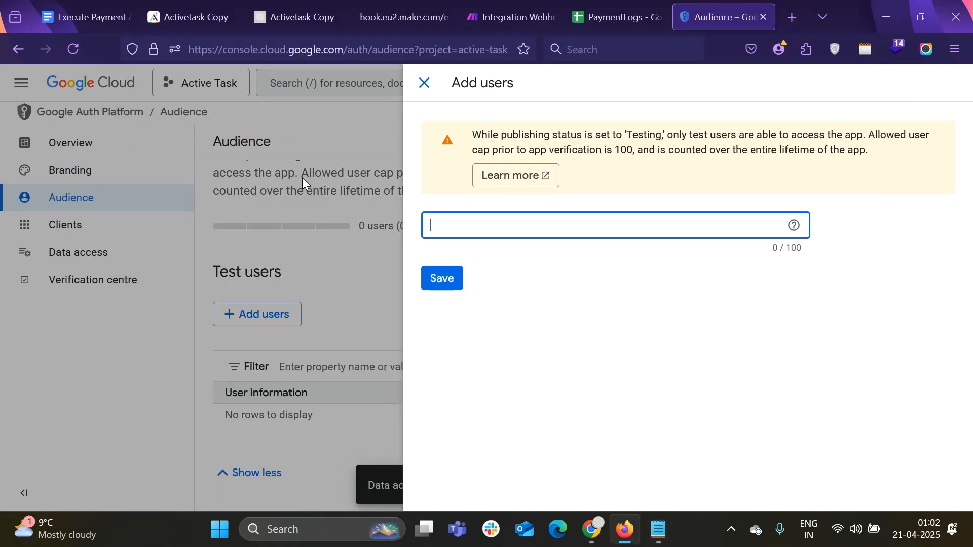
{"action": "key", "text": "ctrl+v"}
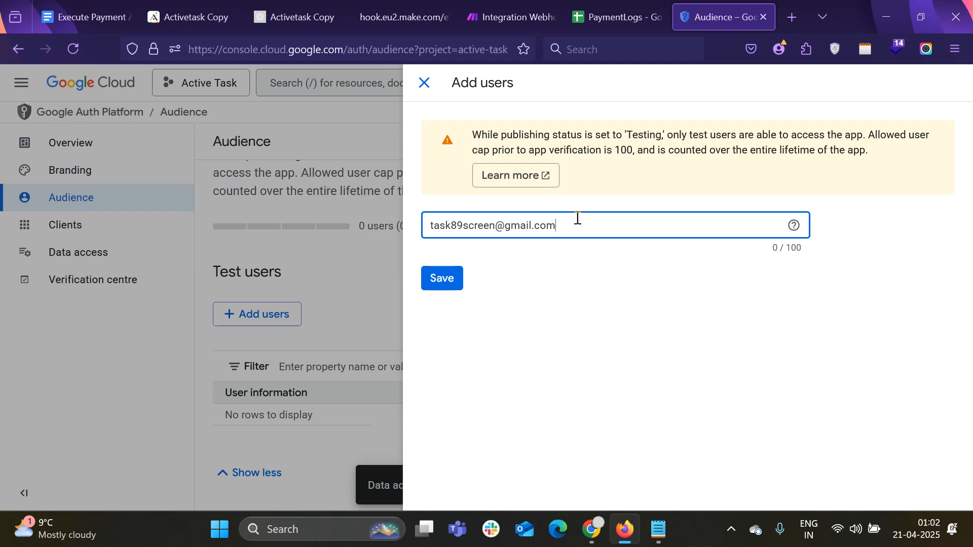
{"action": "left_click", "coordinate": [451, 288]}
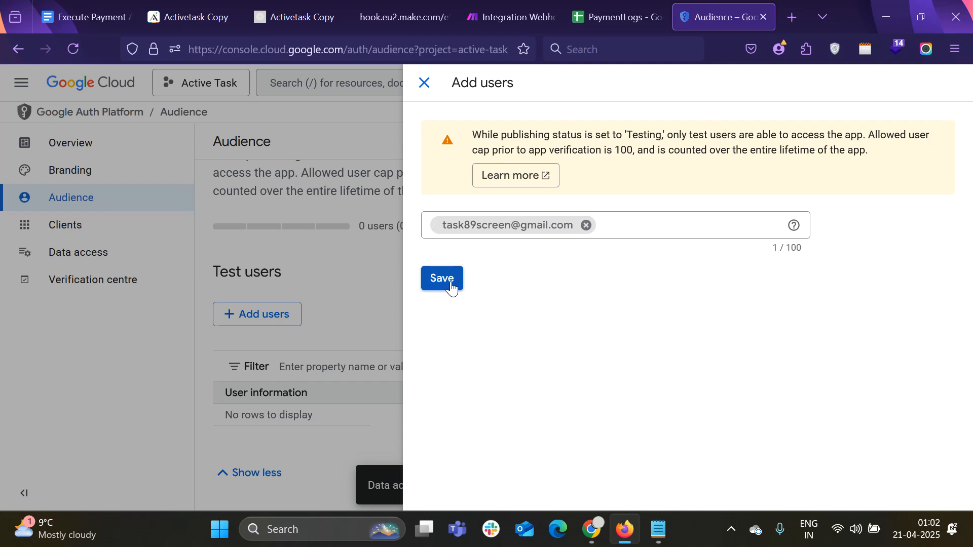
{"action": "left_click", "coordinate": [451, 288]}
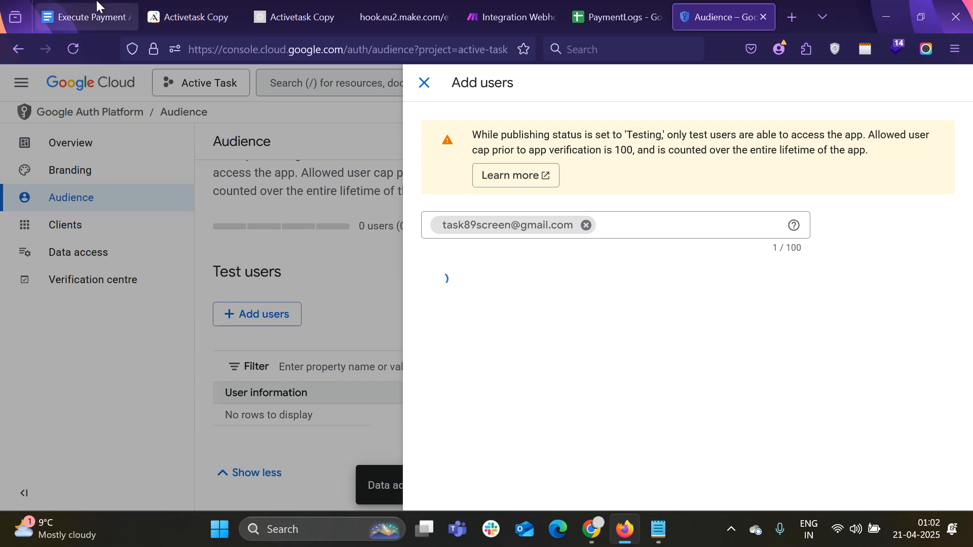
Review the guide, PaymentLogs sheet and Make tabs, and read the OAuth user cap explanation
{"action": "left_click", "coordinate": [99, 14]}
{"action": "scroll", "coordinate": [375, 320], "scroll_direction": "down", "scroll_amount": 2}
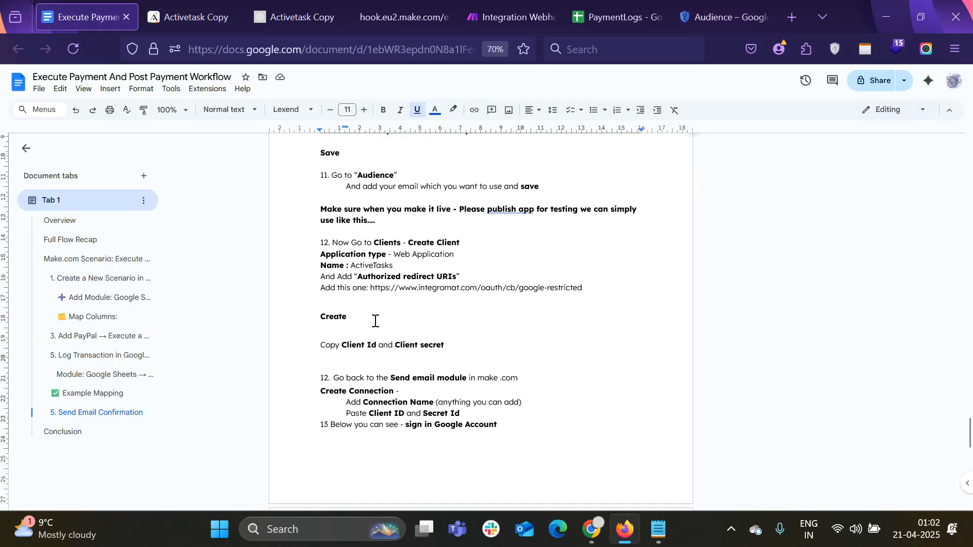
{"action": "left_click", "coordinate": [597, 7]}
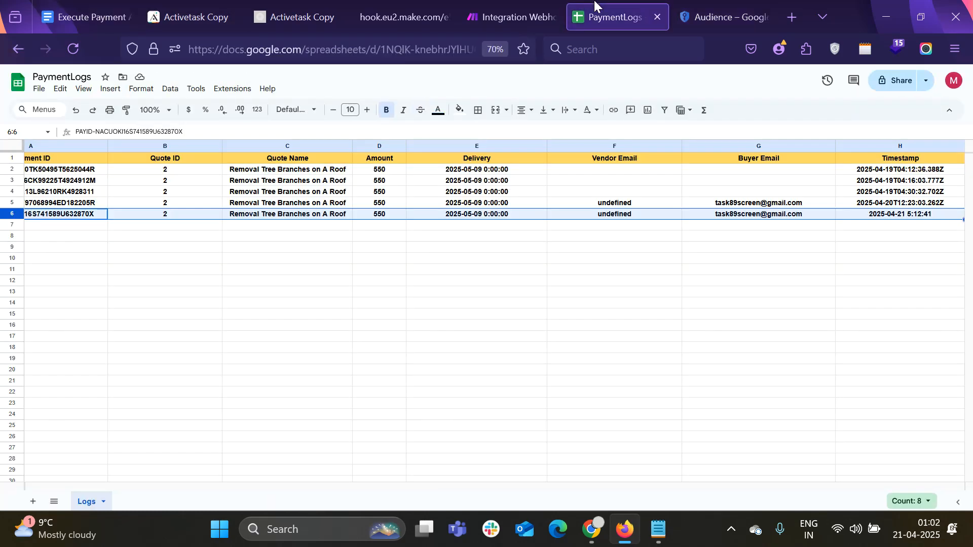
{"action": "left_click", "coordinate": [490, 7]}
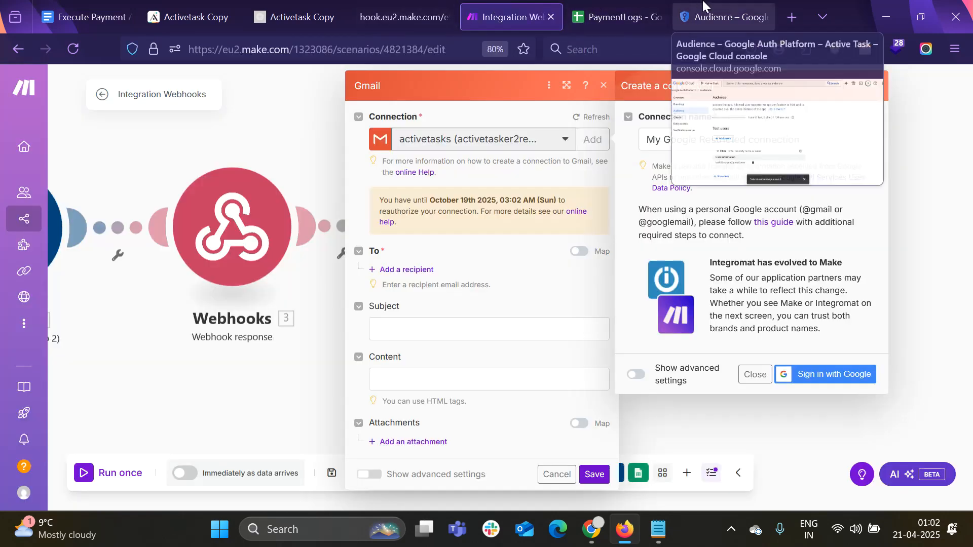
{"action": "left_click", "coordinate": [714, 17]}
{"action": "scroll", "coordinate": [347, 278], "scroll_direction": "up", "scroll_amount": 3}
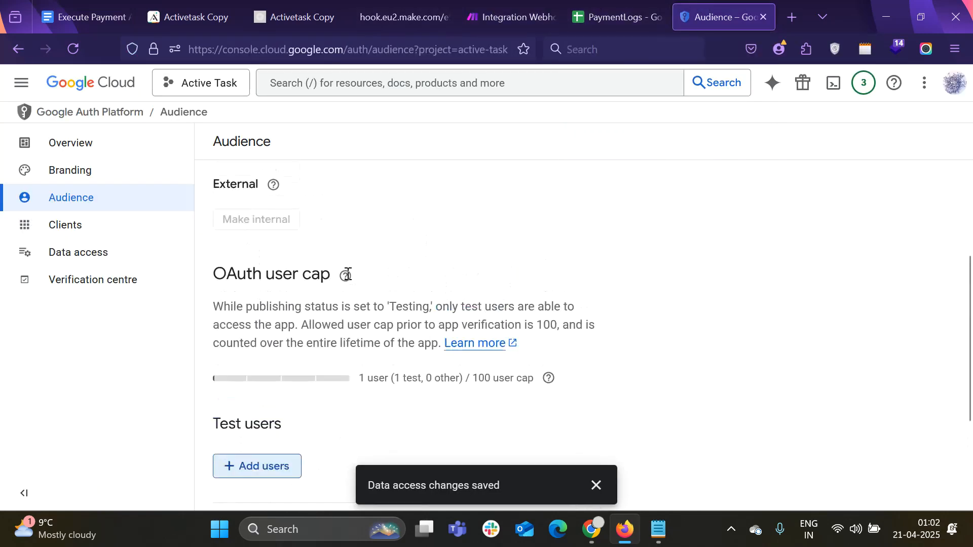
{"action": "left_click", "coordinate": [345, 276]}
{"action": "left_click", "coordinate": [473, 315]}
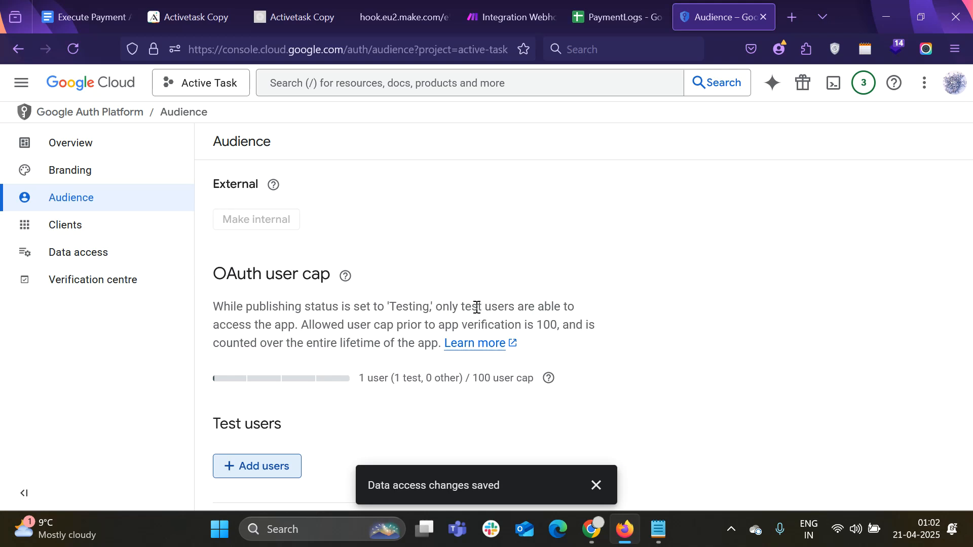
{"action": "scroll", "coordinate": [445, 257], "scroll_direction": "up", "scroll_amount": 3}
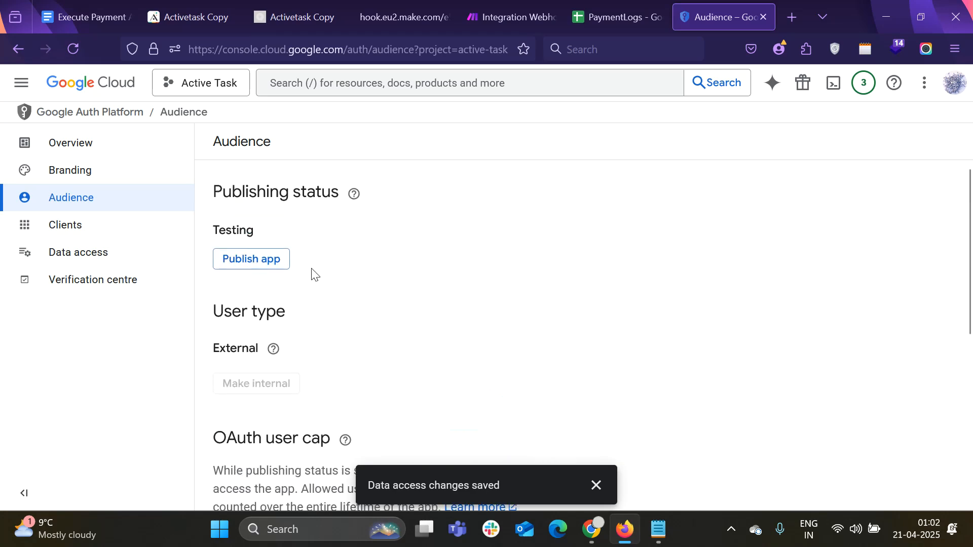
{"action": "scroll", "coordinate": [311, 274], "scroll_direction": "down", "scroll_amount": 6}
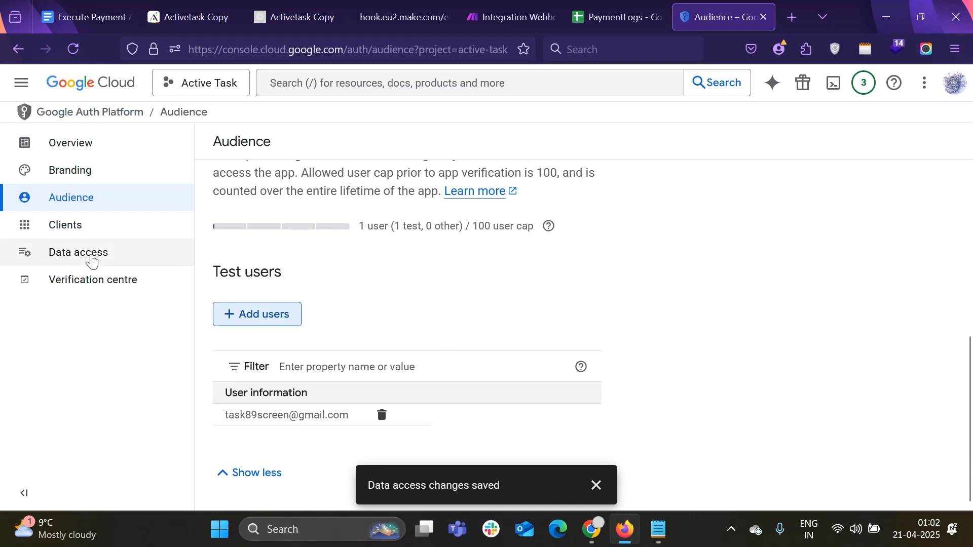
{"action": "left_click", "coordinate": [101, 5]}
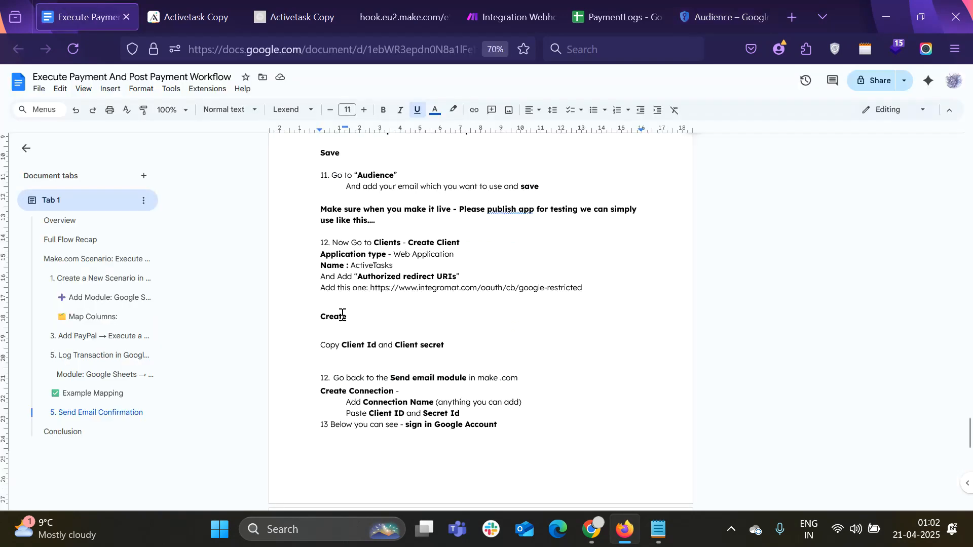
{"action": "left_click", "coordinate": [692, 6]}
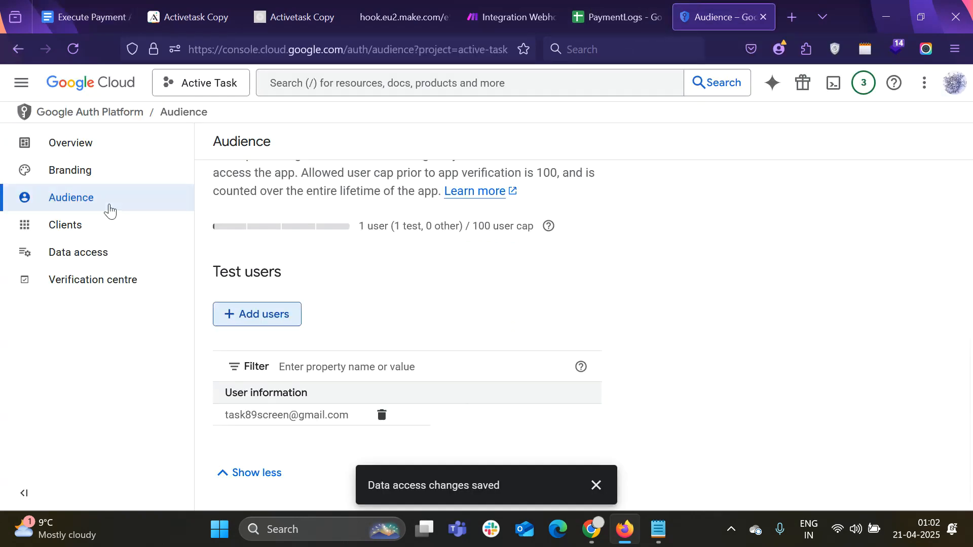
Create a new OAuth client of type Web application and name it Activetasks
{"action": "left_click", "coordinate": [87, 228]}
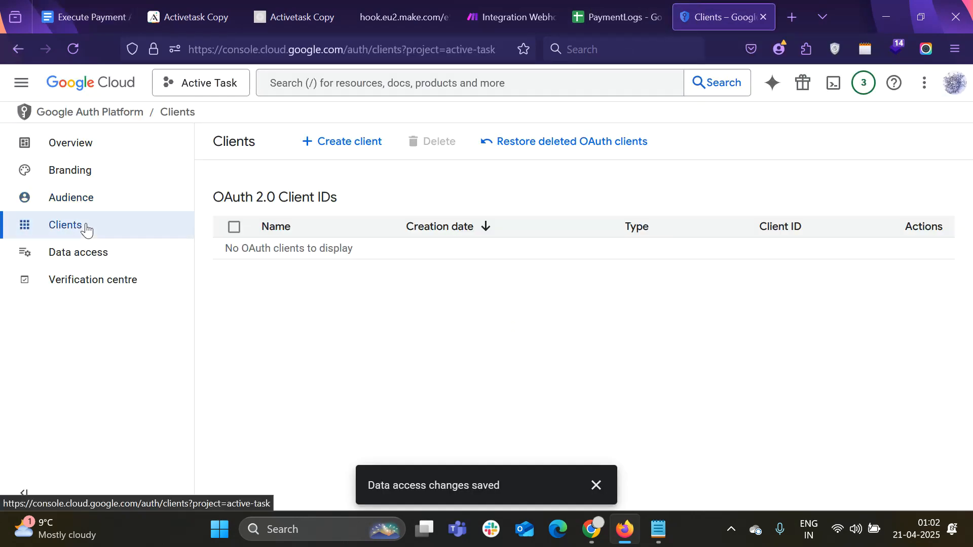
{"action": "left_click", "coordinate": [350, 154]}
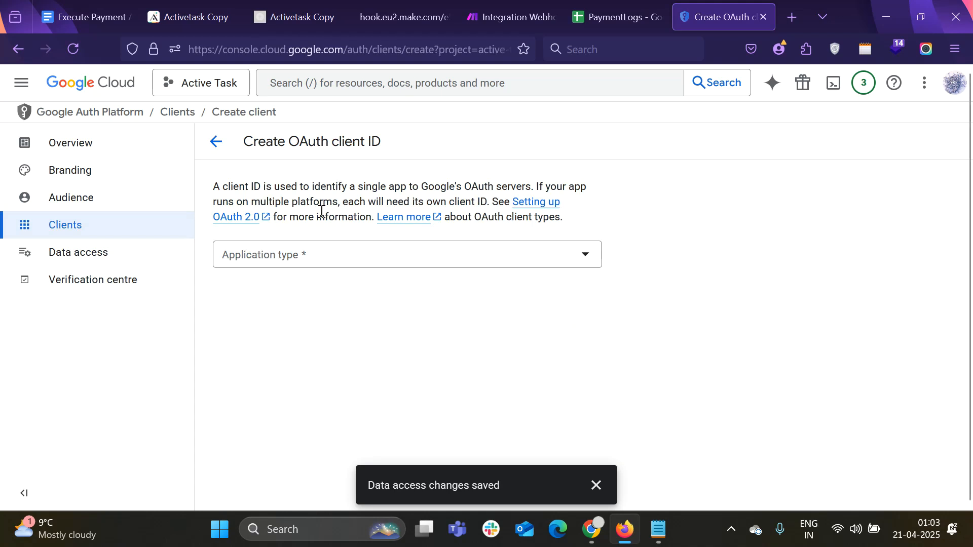
{"action": "left_click", "coordinate": [306, 257]}
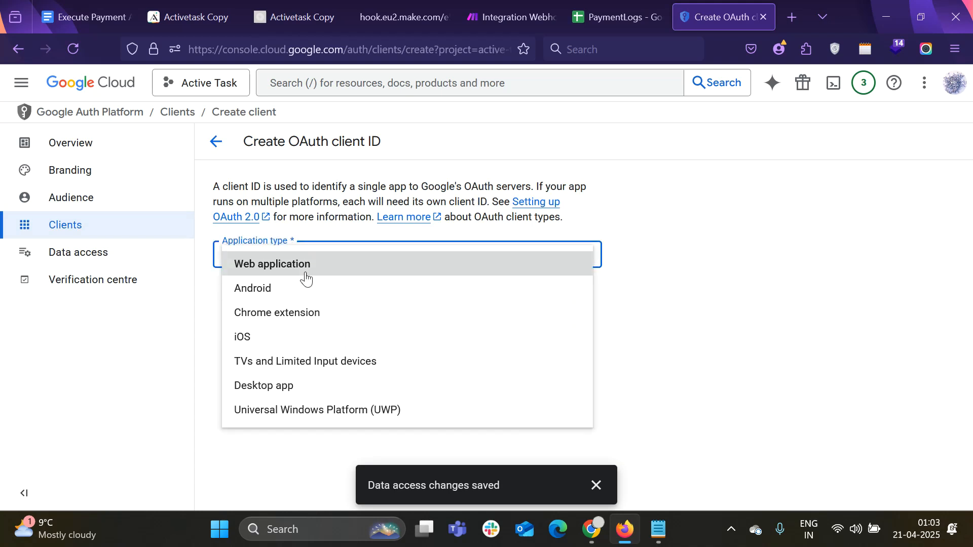
{"action": "left_click", "coordinate": [305, 272]}
{"action": "scroll", "coordinate": [303, 243], "scroll_direction": "down", "scroll_amount": 2}
{"action": "triple_click", "coordinate": [216, 218]}
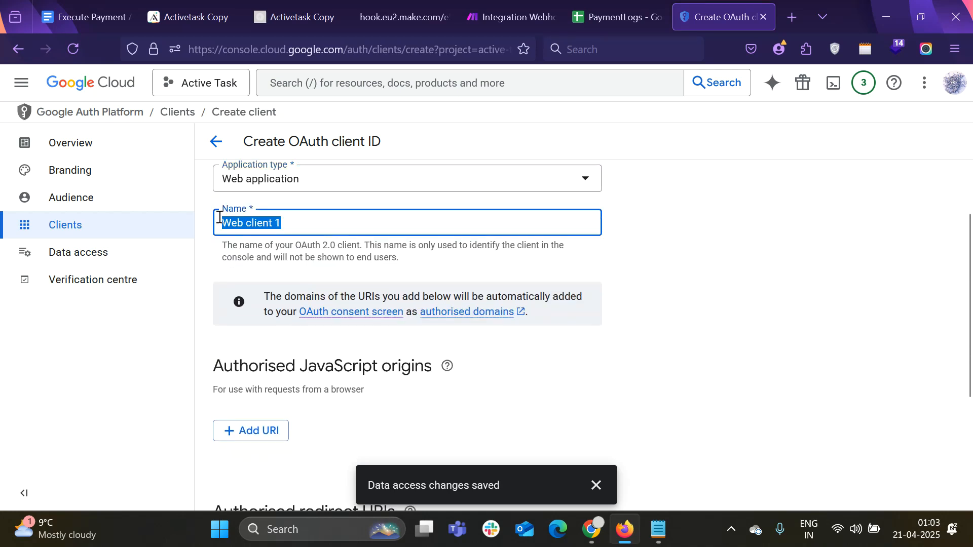
{"action": "type", "text": "Activetasks"}
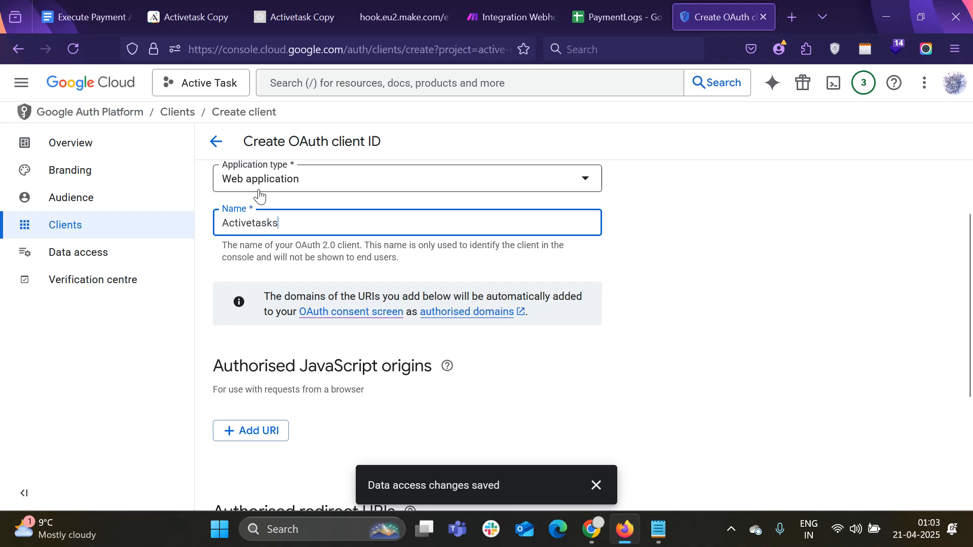
{"action": "scroll", "coordinate": [274, 354], "scroll_direction": "down", "scroll_amount": 3}
Add an empty redirect URI entry and select the redirect URL in the guide
{"action": "left_click", "coordinate": [279, 403]}
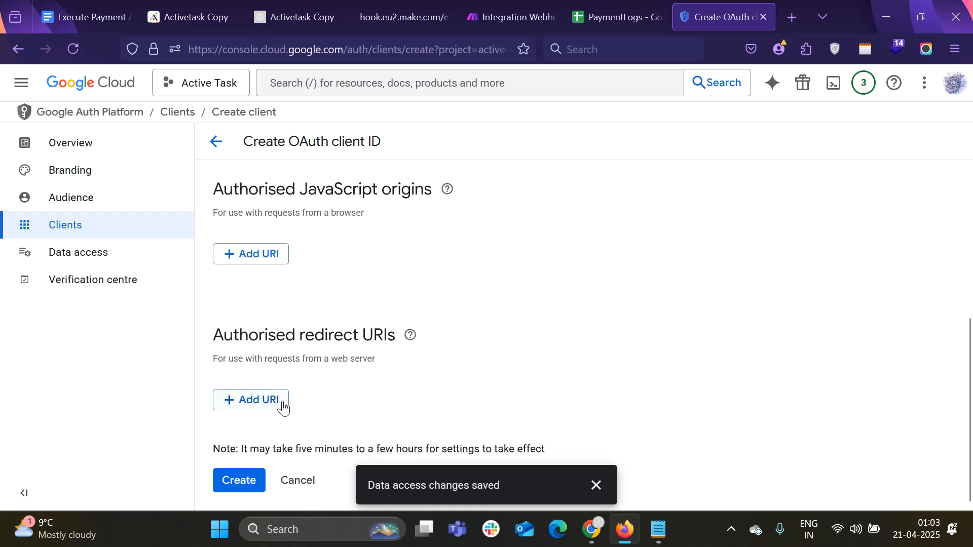
{"action": "scroll", "coordinate": [359, 335], "scroll_direction": "up", "scroll_amount": 2}
{"action": "scroll", "coordinate": [359, 338], "scroll_direction": "down", "scroll_amount": 3}
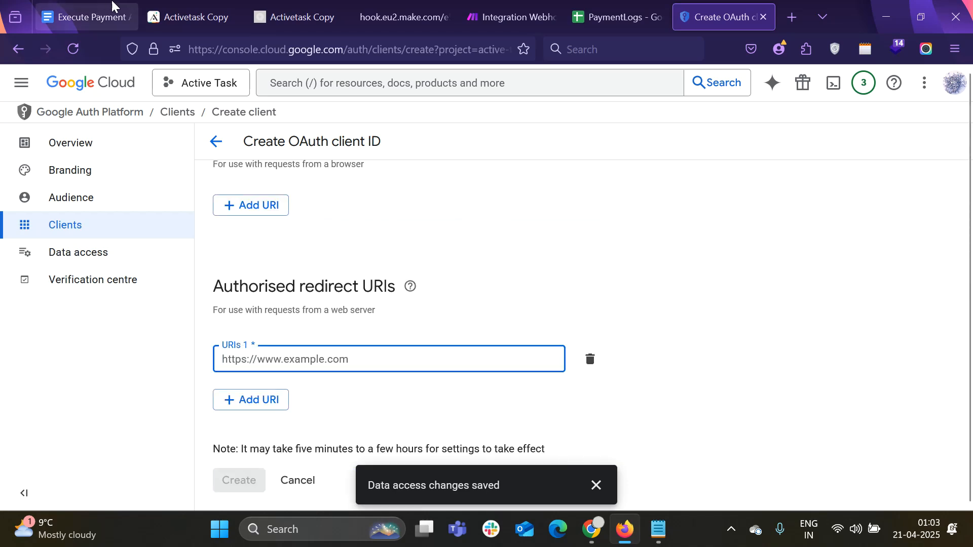
{"action": "left_click", "coordinate": [130, 18]}
{"action": "scroll", "coordinate": [451, 366], "scroll_direction": "down", "scroll_amount": 2}
{"action": "scroll", "coordinate": [437, 348], "scroll_direction": "down", "scroll_amount": 1}
{"action": "scroll", "coordinate": [406, 273], "scroll_direction": "up", "scroll_amount": 1}
{"action": "left_click_drag", "start_coordinate": [372, 191], "coordinate": [584, 191]}
{"action": "key", "text": "ctrl+c"}
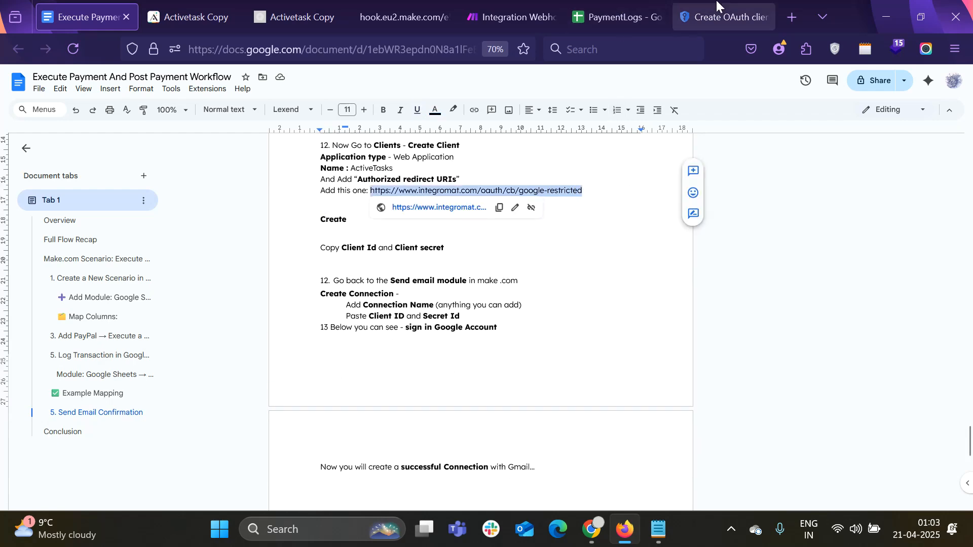
{"action": "left_click", "coordinate": [722, 16]}
{"action": "left_click", "coordinate": [225, 355]}
{"action": "key", "text": "ctrl+v"}
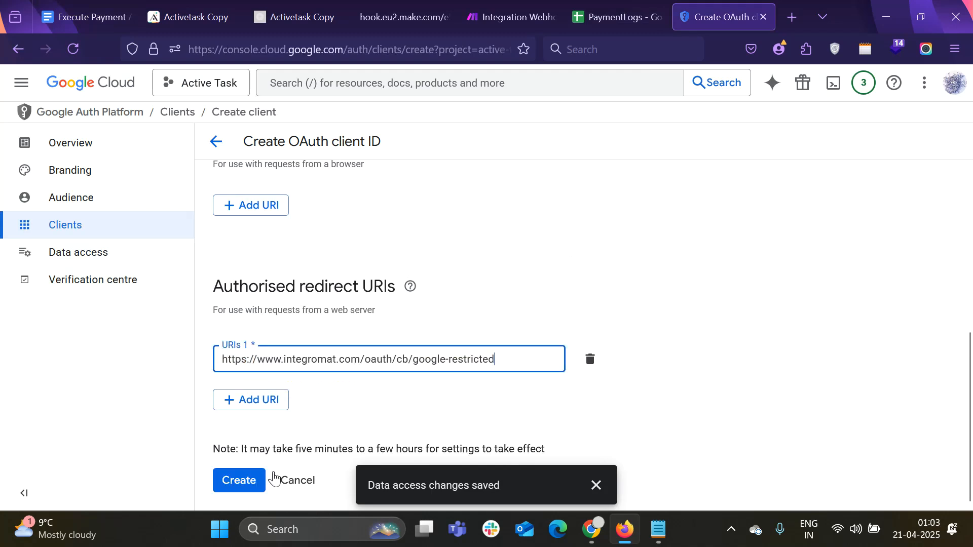
{"action": "left_click", "coordinate": [239, 480]}
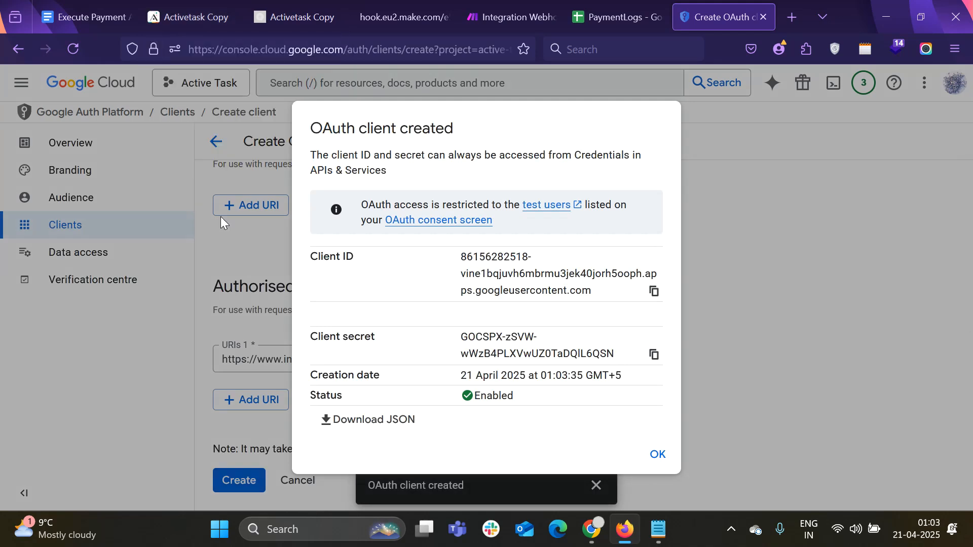
{"action": "left_click", "coordinate": [651, 292]}
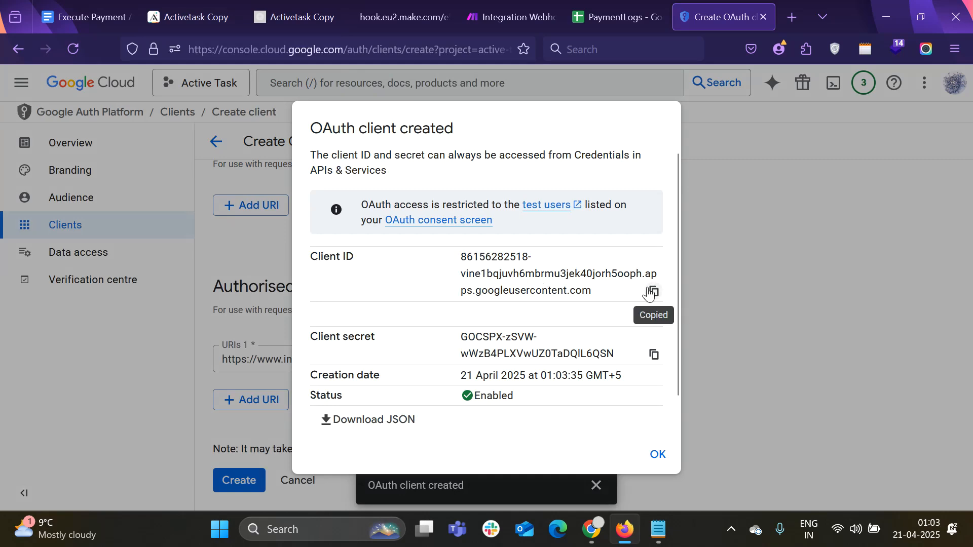
In Make's Create a connection dialog, show advanced settings and focus the Client ID field
{"action": "left_click", "coordinate": [530, 6]}
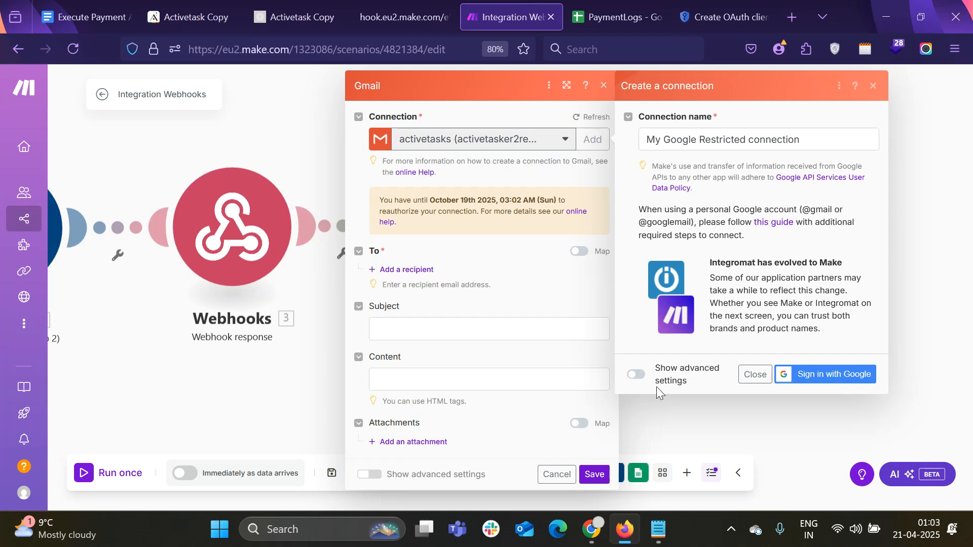
{"action": "left_click", "coordinate": [635, 377]}
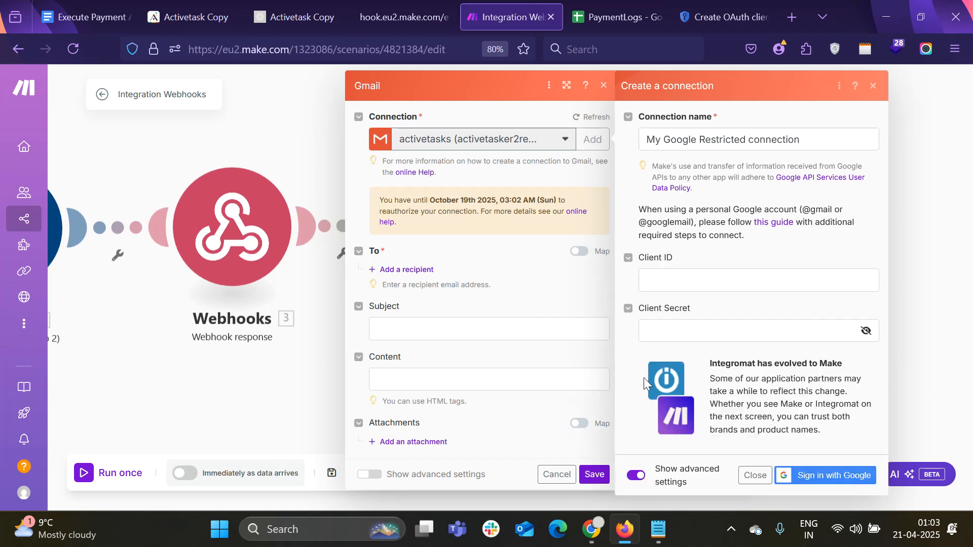
{"action": "left_click", "coordinate": [669, 279]}
Fill the connection's Client ID and Client Secret with the new OAuth client's credentials
{"action": "key", "text": "ctrl+v"}
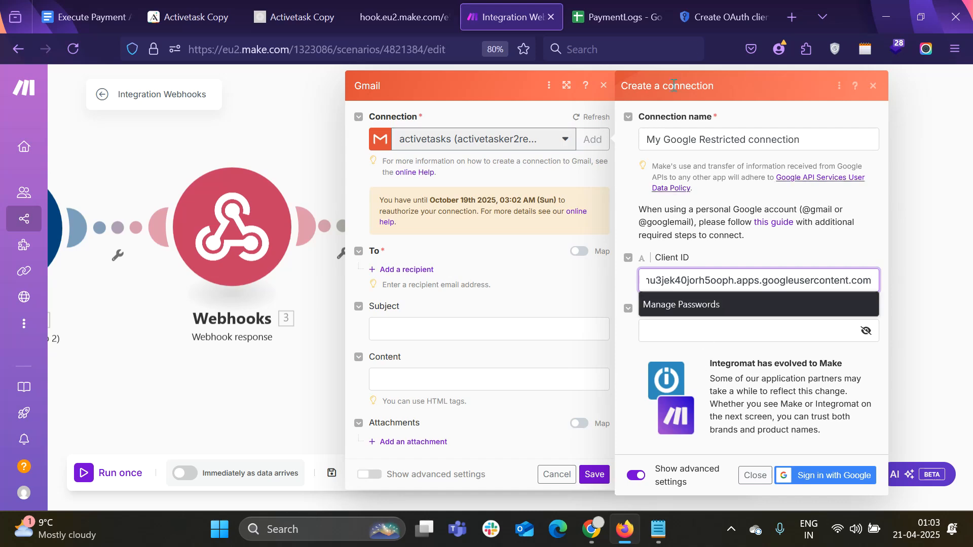
{"action": "left_click", "coordinate": [728, 6]}
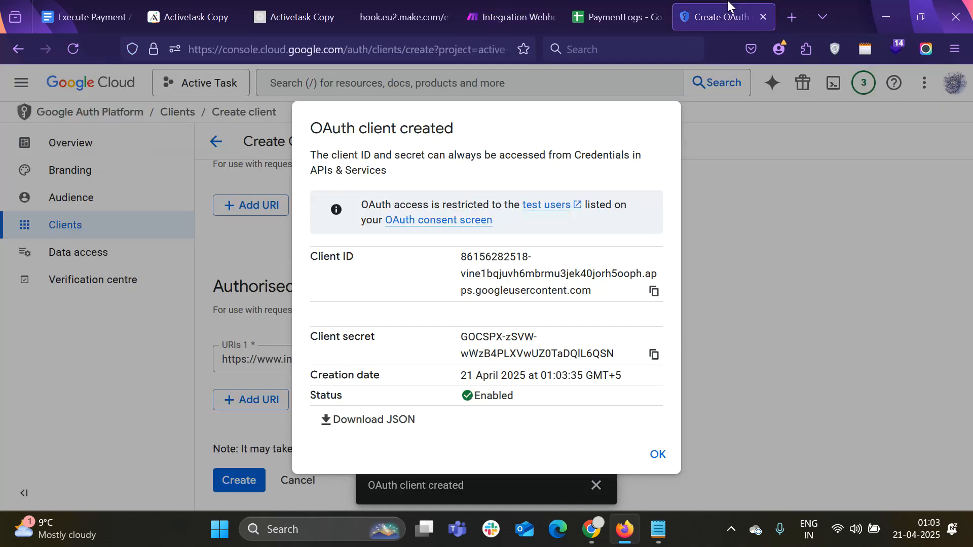
{"action": "left_click", "coordinate": [653, 355]}
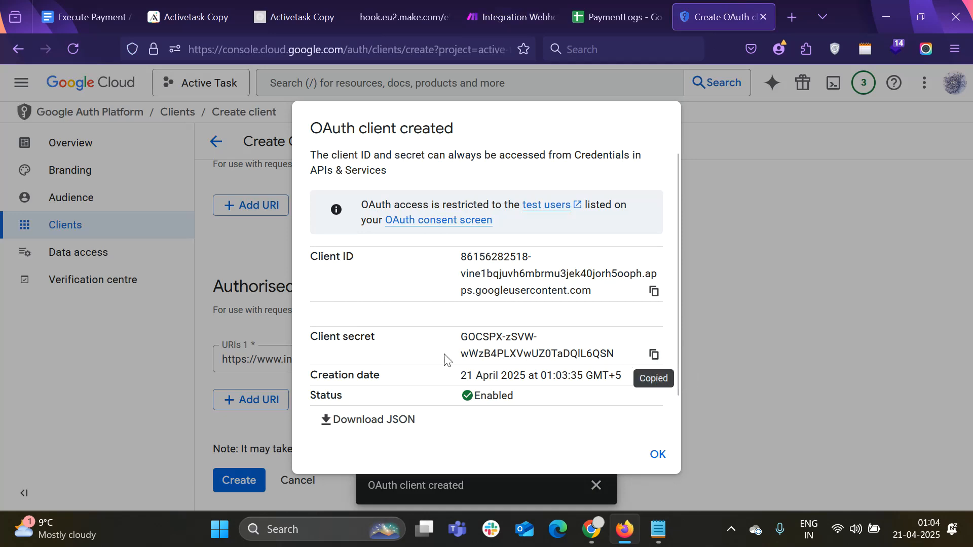
{"action": "left_click", "coordinate": [544, 3]}
{"action": "left_click", "coordinate": [691, 332]}
{"action": "key", "text": "ctrl+v"}
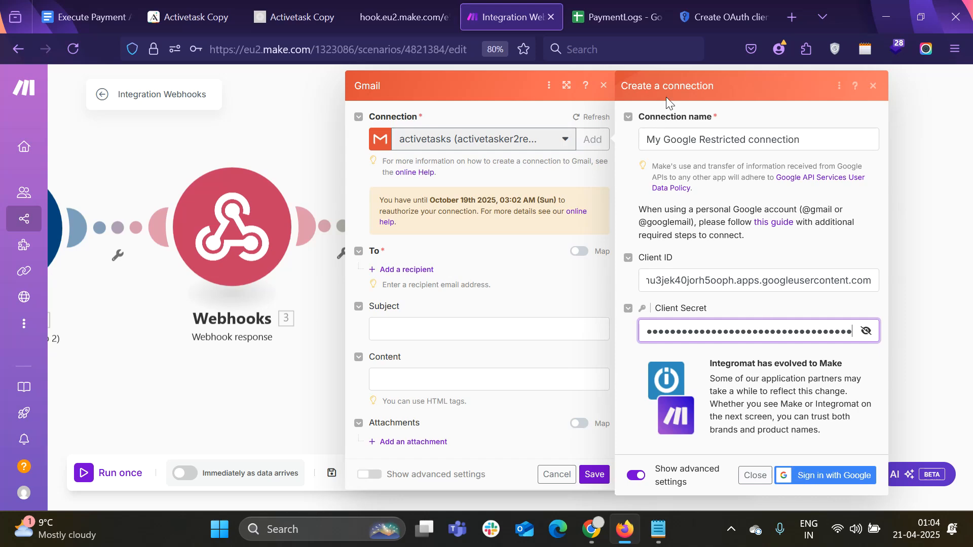
Dismiss the OAuth client created confirmation and view the Cloud Console Audience settings
{"action": "left_click", "coordinate": [706, 23]}
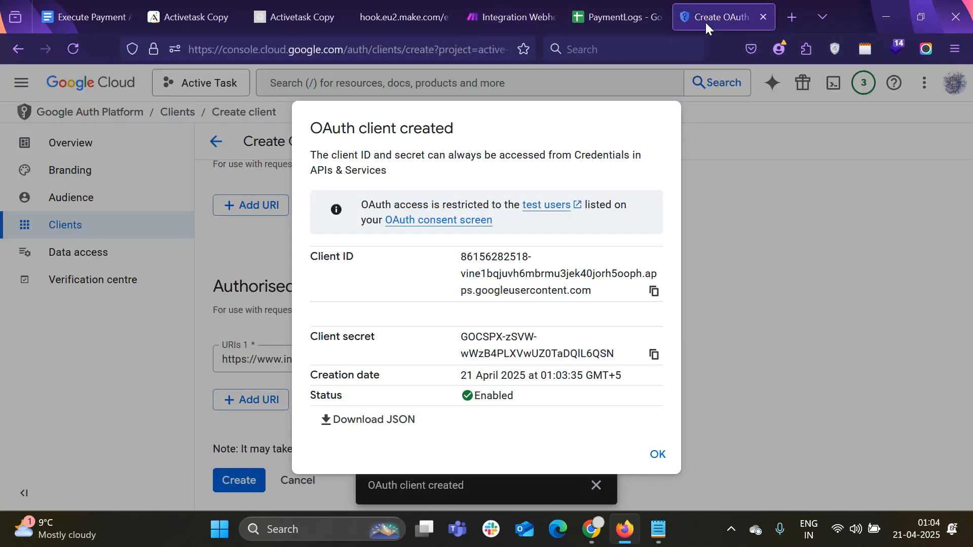
{"action": "left_click", "coordinate": [659, 456]}
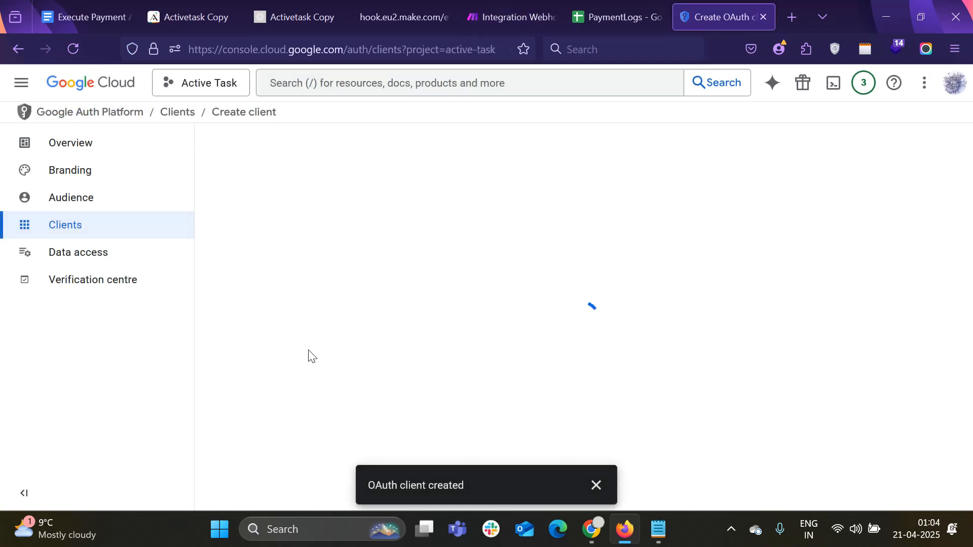
{"action": "left_click", "coordinate": [82, 198]}
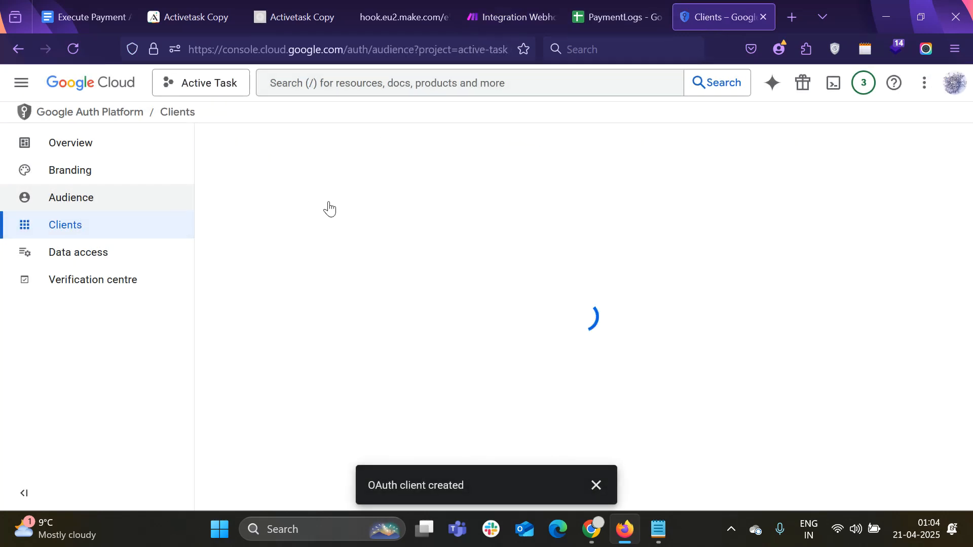
{"action": "left_click", "coordinate": [617, 17]}
{"action": "left_click", "coordinate": [509, 17]}
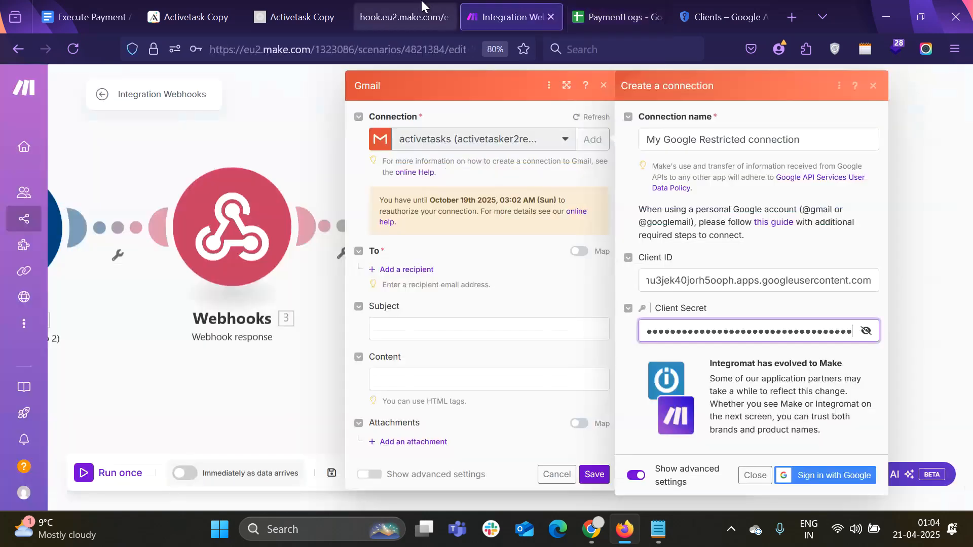
Close the connection form and replace the mapped Buyer/Vendor Email with a typed recipient address
{"action": "left_click", "coordinate": [752, 477]}
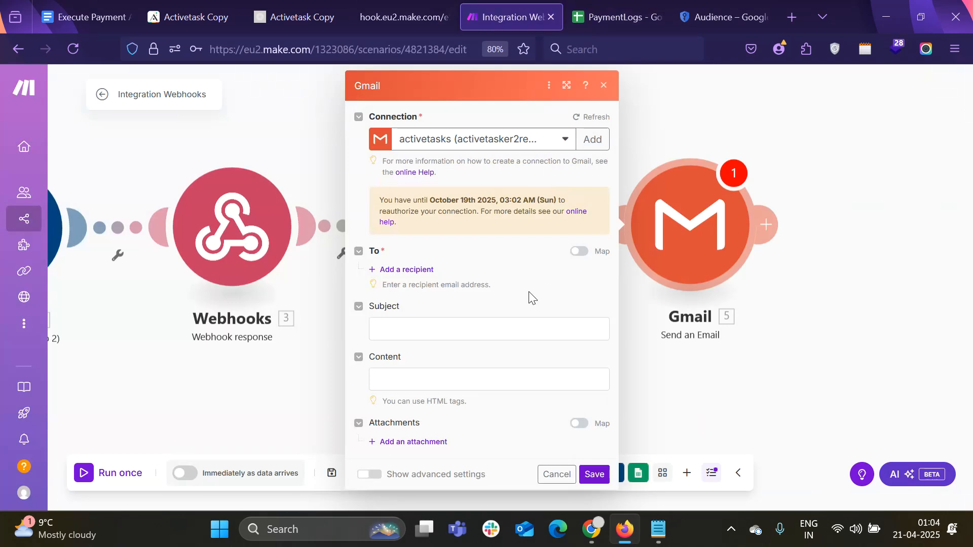
{"action": "left_click", "coordinate": [404, 274]}
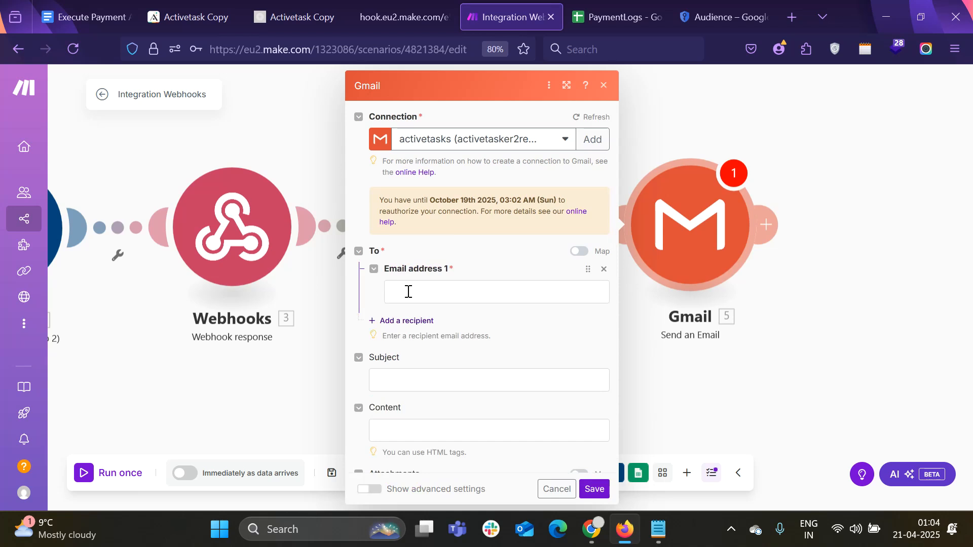
{"action": "left_click", "coordinate": [408, 292]}
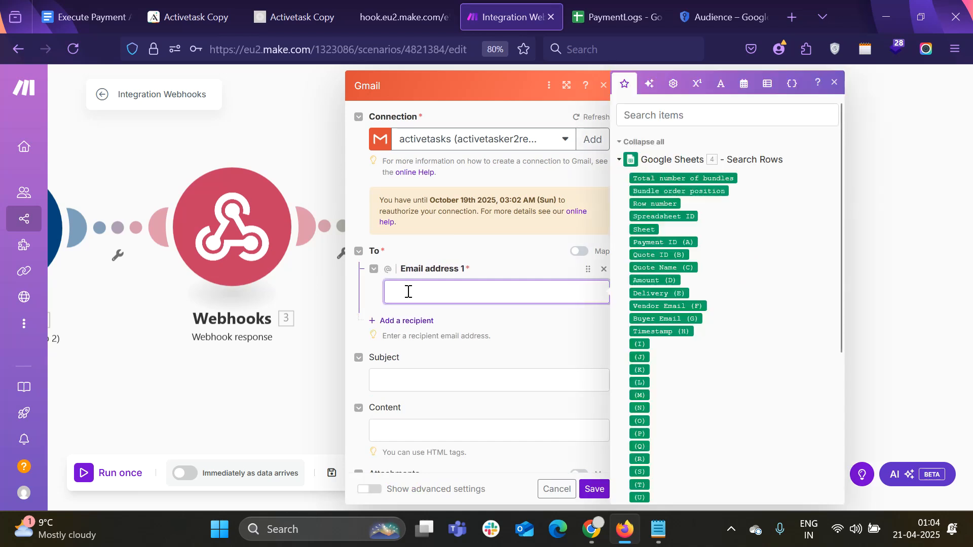
{"action": "left_click", "coordinate": [674, 318]}
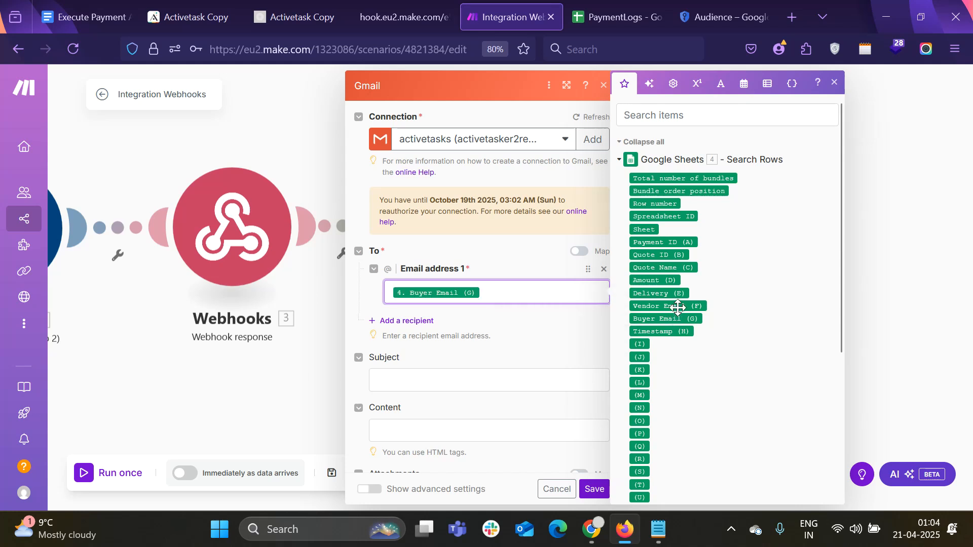
{"action": "left_click", "coordinate": [678, 306]}
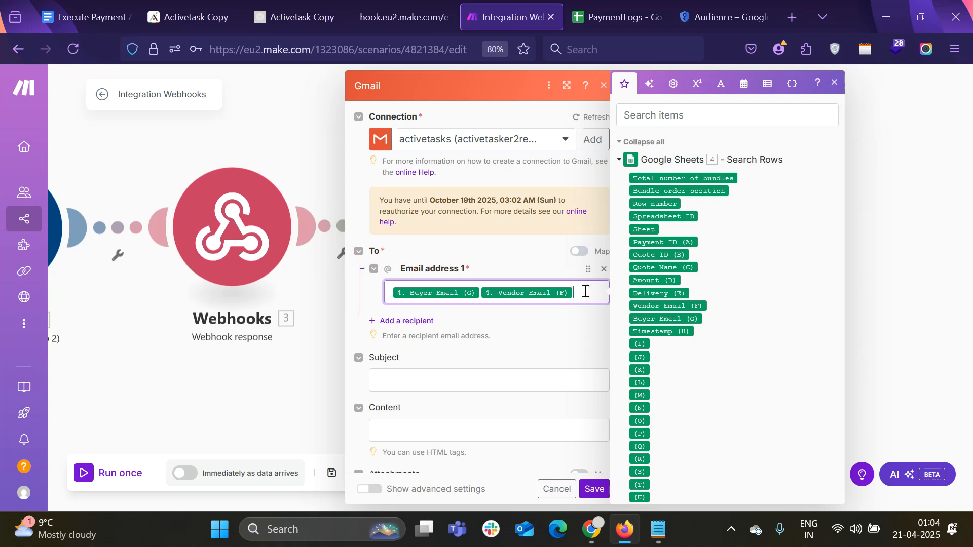
{"action": "key", "text": "BackSpace"}
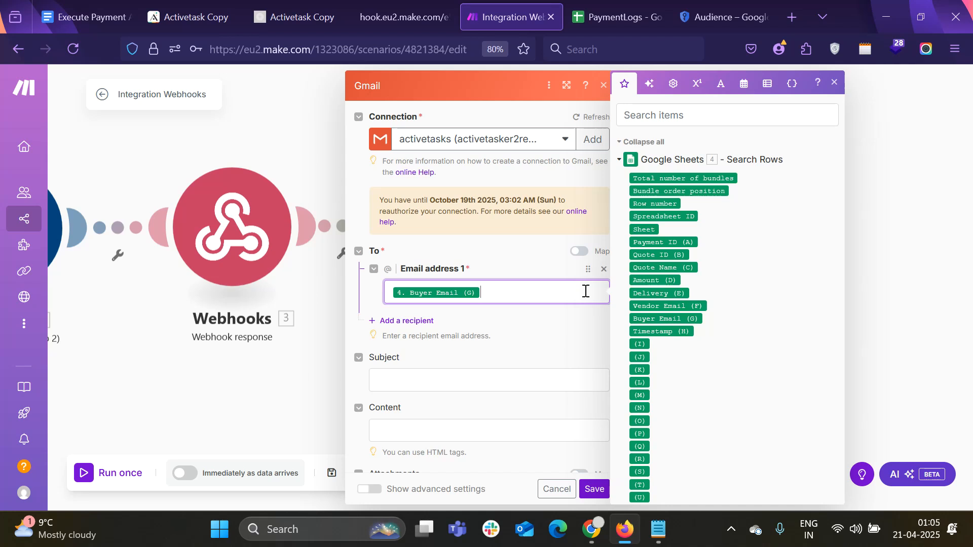
{"action": "key", "text": "BackSpace"}
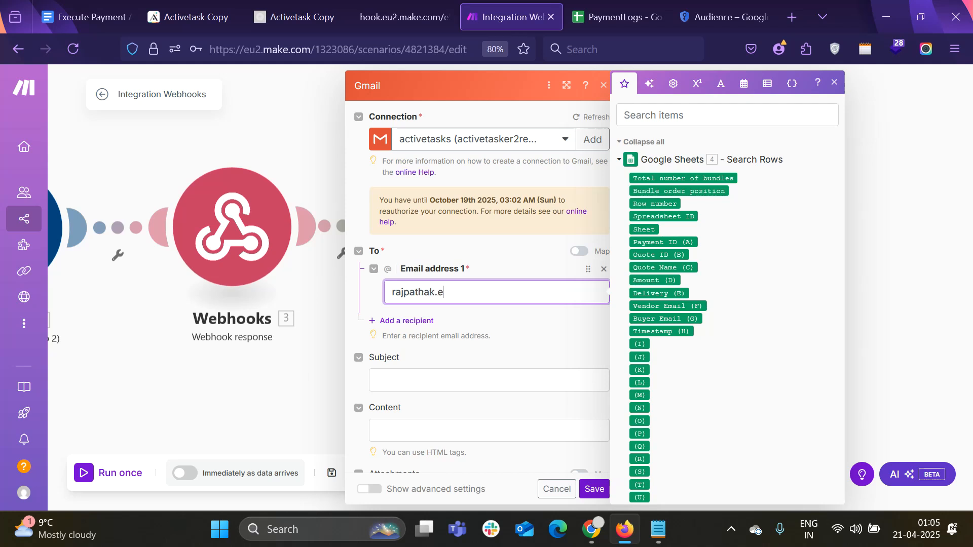
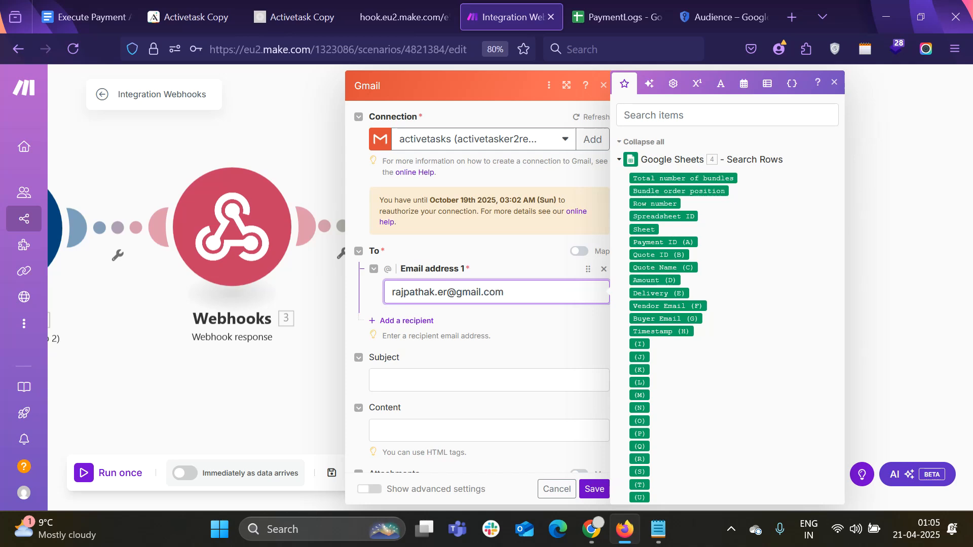
{"action": "left_click", "coordinate": [534, 381]}
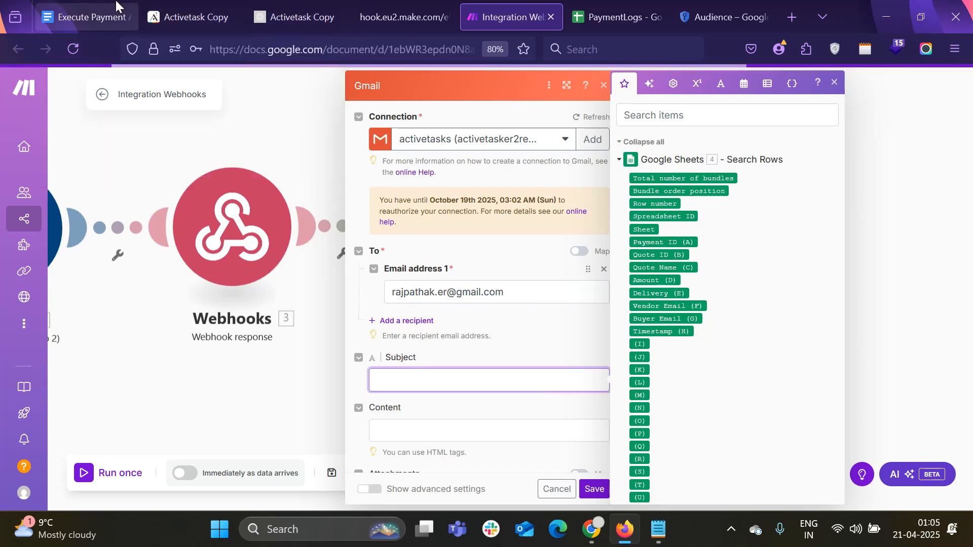
Copy the guide's subject 'Payment Received for Quote {{1.querystring.quote_id}}' from the Execute Payment doc
{"action": "left_click", "coordinate": [86, 17]}
{"action": "scroll", "coordinate": [478, 294], "scroll_direction": "down", "scroll_amount": 3}
{"action": "scroll", "coordinate": [478, 294], "scroll_direction": "up", "scroll_amount": 8}
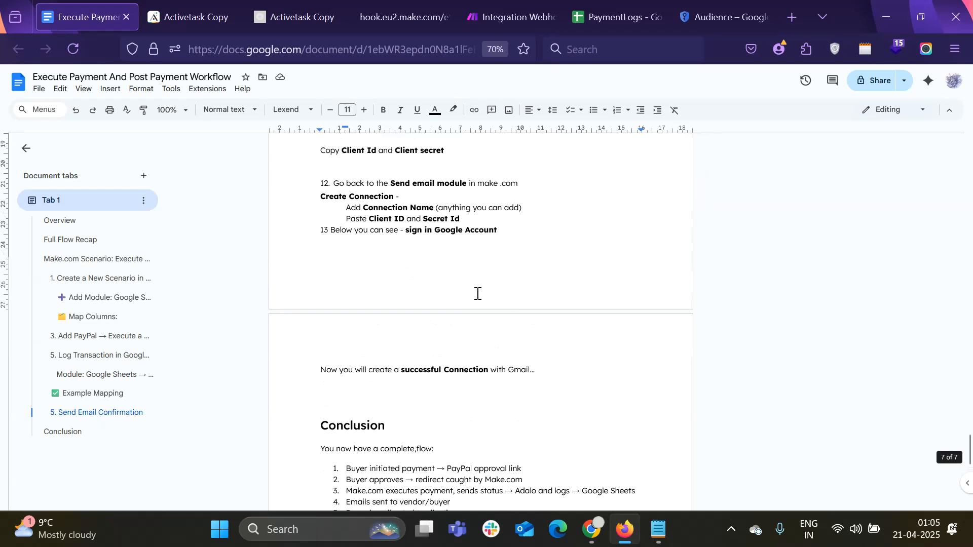
{"action": "scroll", "coordinate": [410, 274], "scroll_direction": "up", "scroll_amount": 10}
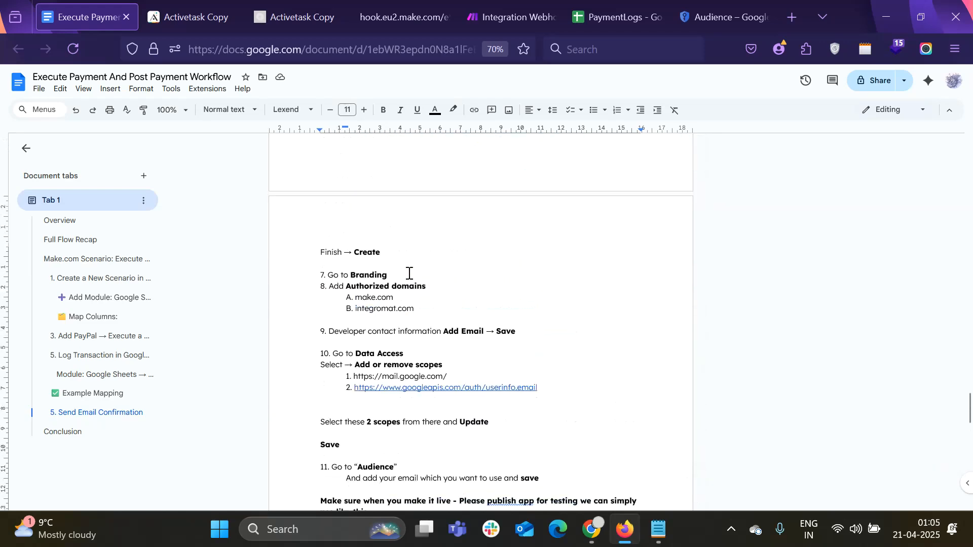
{"action": "scroll", "coordinate": [410, 274], "scroll_direction": "up", "scroll_amount": 5}
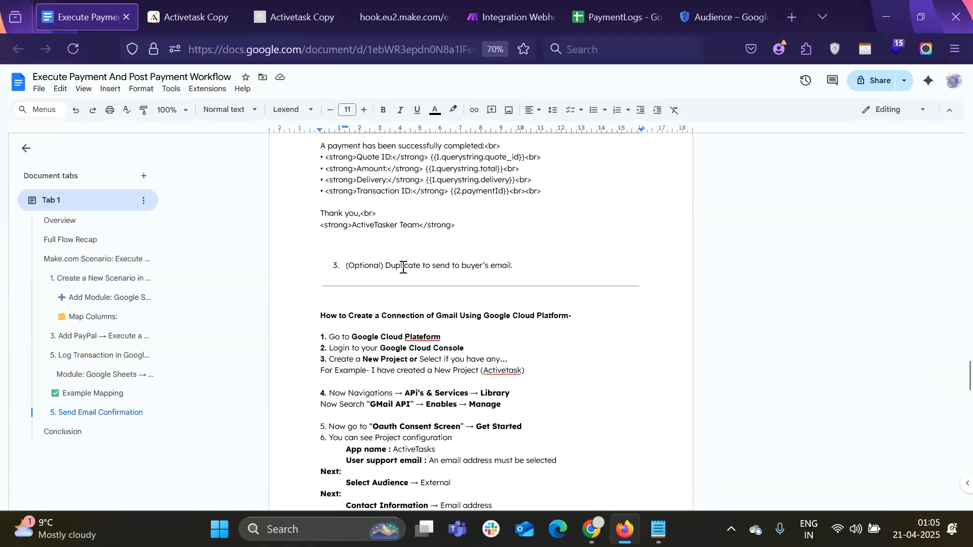
{"action": "scroll", "coordinate": [400, 283], "scroll_direction": "down", "scroll_amount": 1}
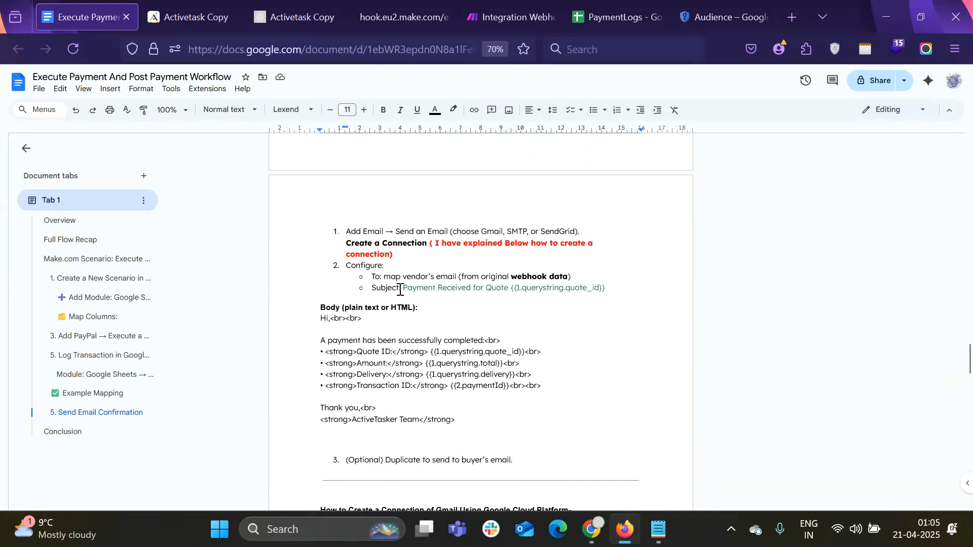
{"action": "left_click_drag", "start_coordinate": [403, 290], "coordinate": [606, 287]}
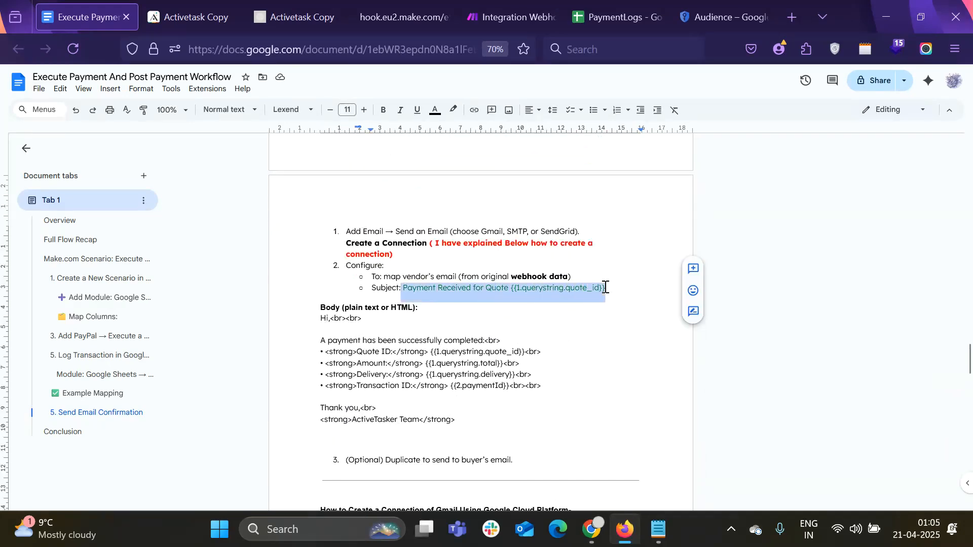
{"action": "left_click", "coordinate": [630, 4]}
Set the Gmail Subject to 'Payment Received for Quote' followed by the mapped Quote ID (B)
{"action": "left_click", "coordinate": [512, 17]}
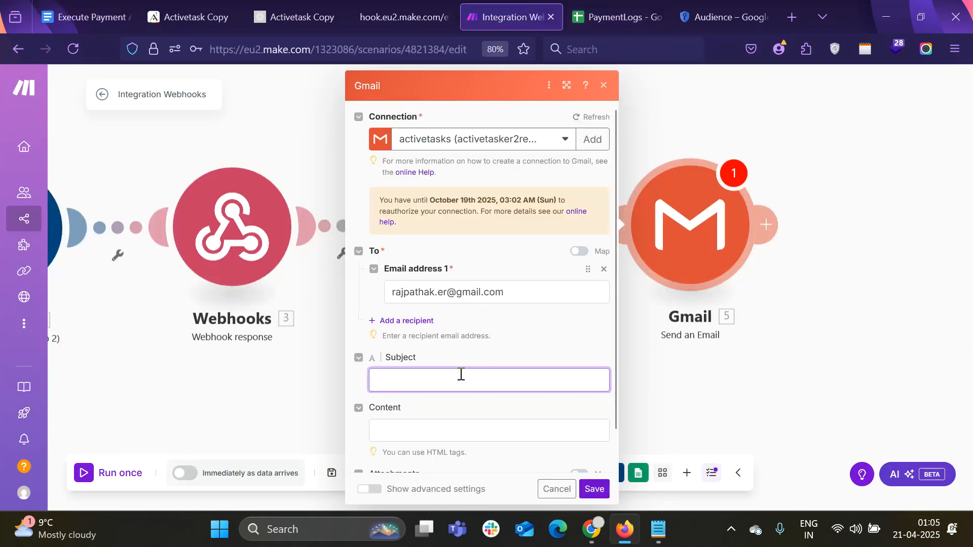
{"action": "key", "text": "ctrl+v"}
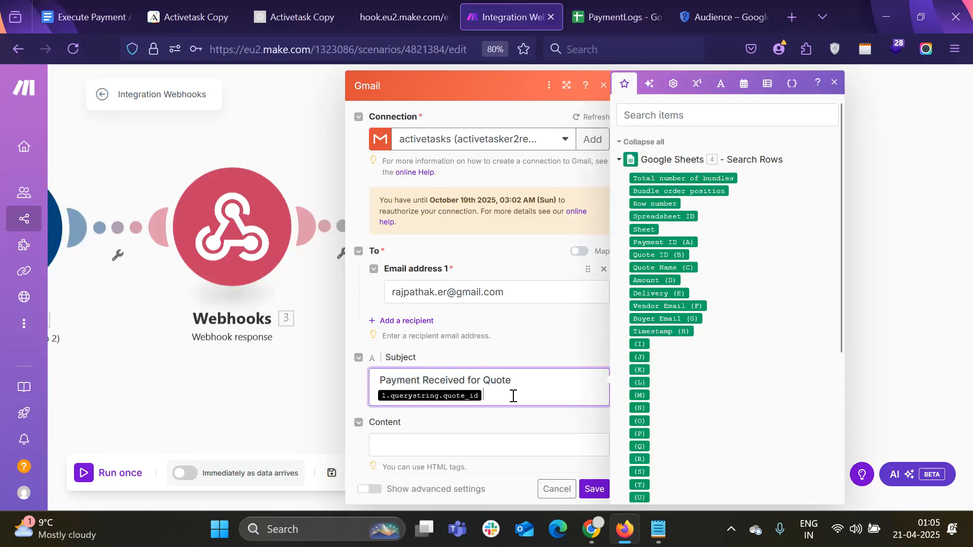
{"action": "key", "text": "BackSpace"}
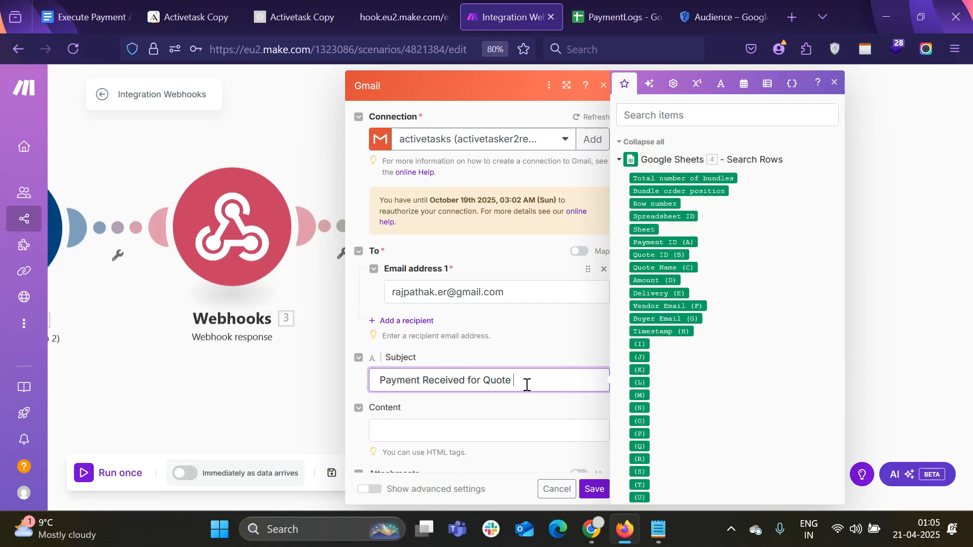
{"action": "scroll", "coordinate": [532, 368], "scroll_direction": "down", "scroll_amount": 1}
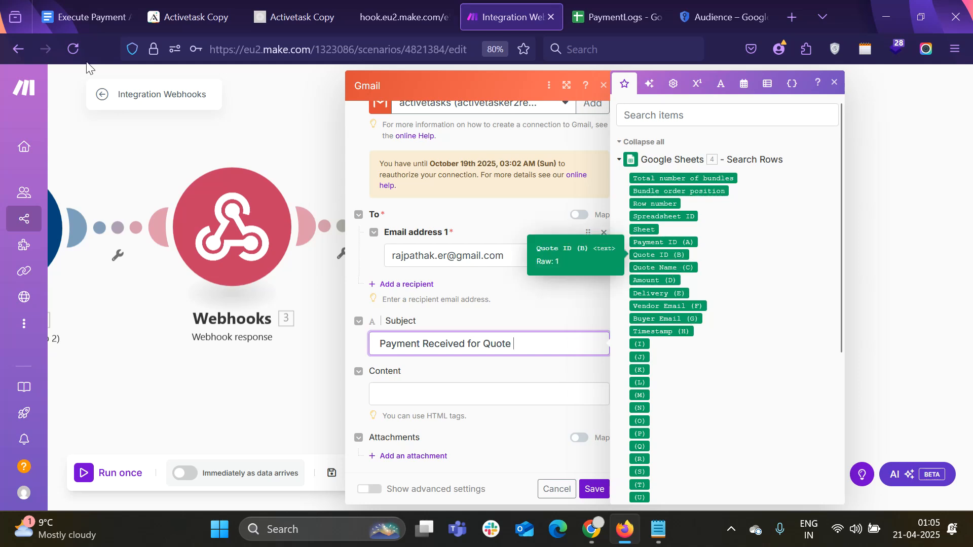
{"action": "left_click", "coordinate": [87, 17]}
{"action": "left_click", "coordinate": [608, 15]}
{"action": "left_click", "coordinate": [527, 10]}
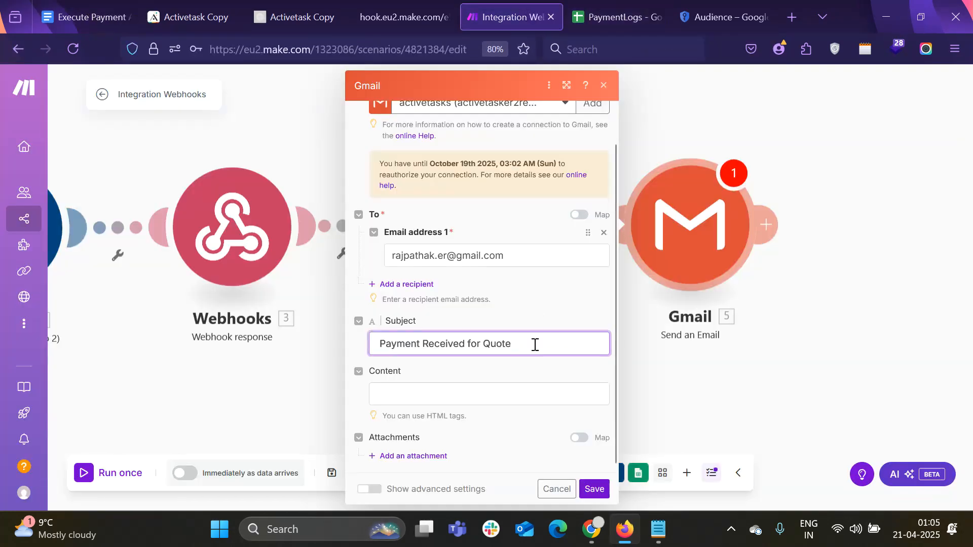
{"action": "left_click", "coordinate": [563, 338]}
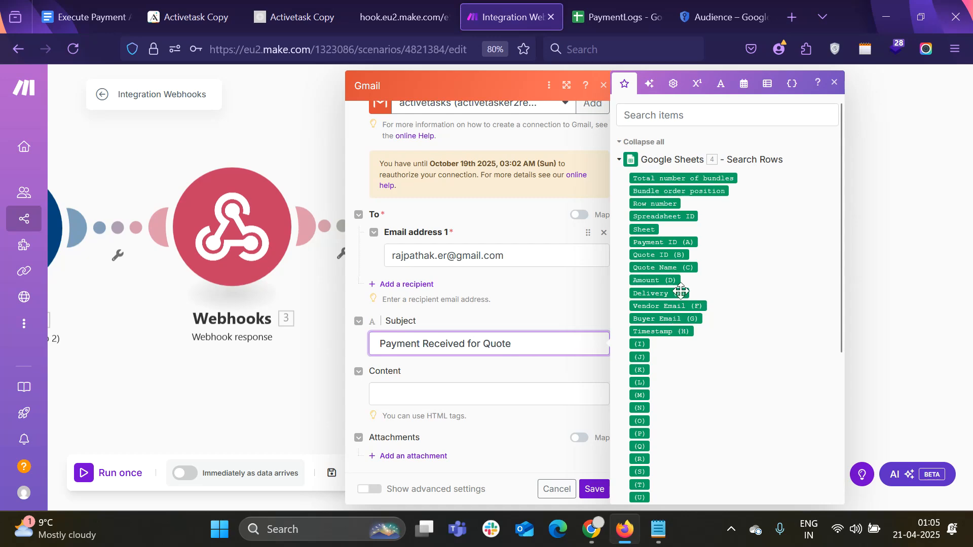
{"action": "left_click", "coordinate": [676, 255]}
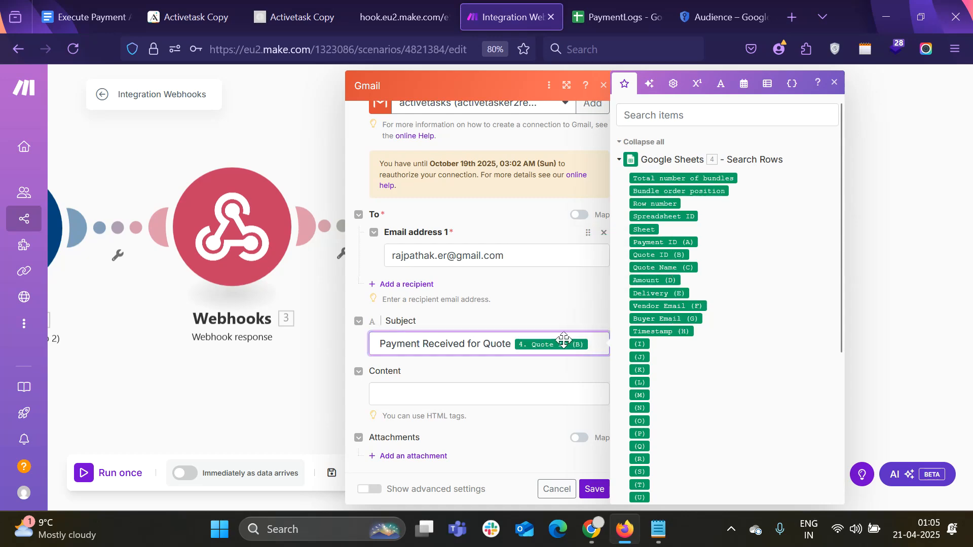
Copy the email body text from the payment workflow document
{"action": "left_click", "coordinate": [500, 393]}
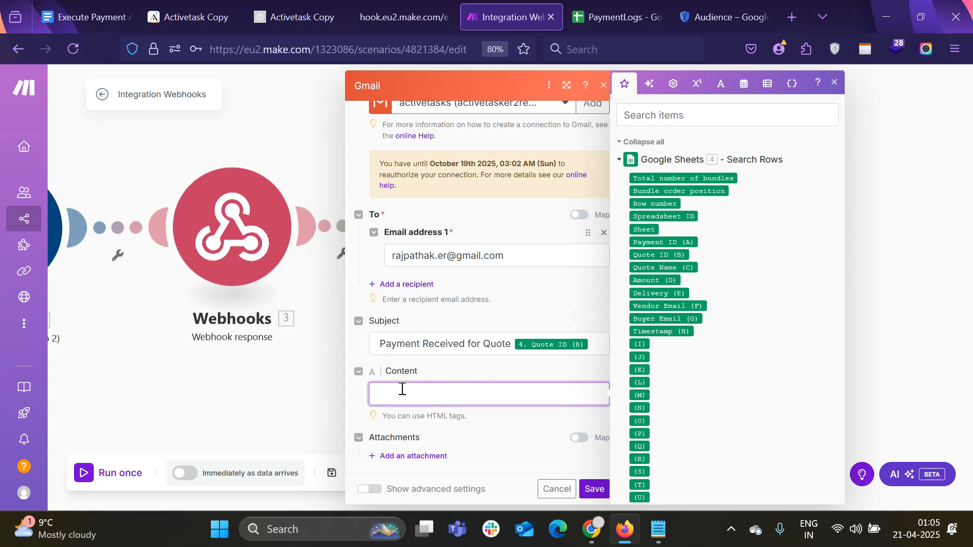
{"action": "left_click", "coordinate": [104, 16]}
{"action": "scroll", "coordinate": [345, 262], "scroll_direction": "down", "scroll_amount": 1}
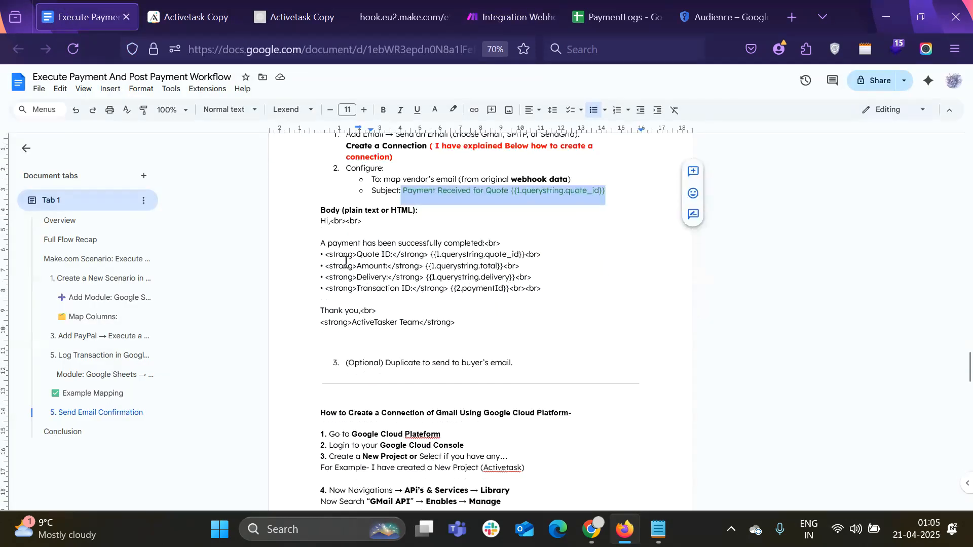
{"action": "left_click_drag", "start_coordinate": [320, 221], "coordinate": [454, 324]}
{"action": "key", "text": "ctrl+c"}
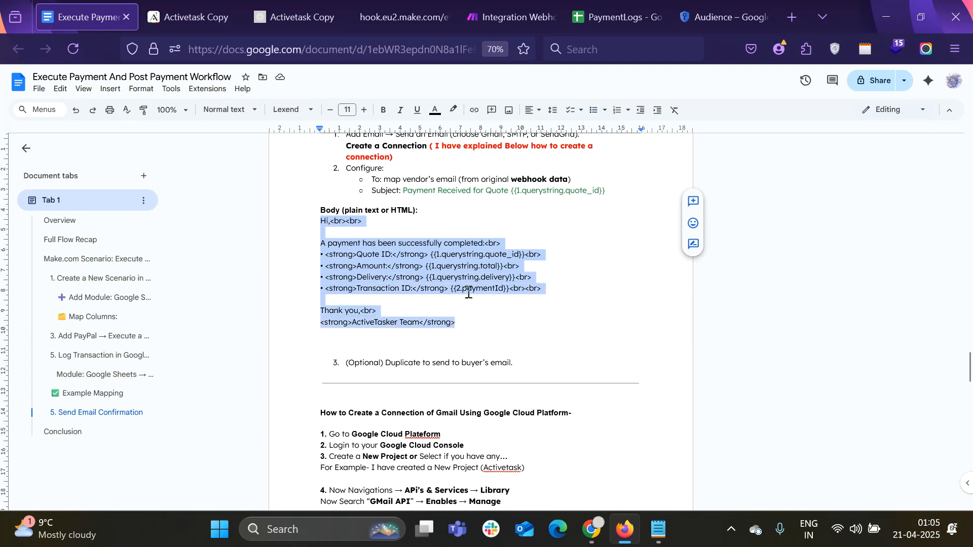
{"action": "left_click", "coordinate": [524, 16]}
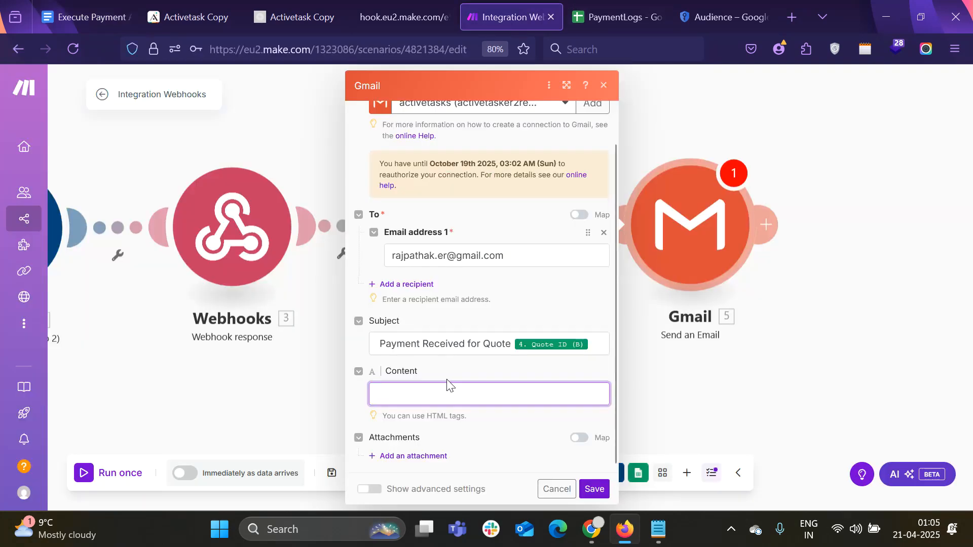
Paste the body into Content and remove the quote_id, total, delivery and paymentId placeholders
{"action": "key", "text": "ctrl+v"}
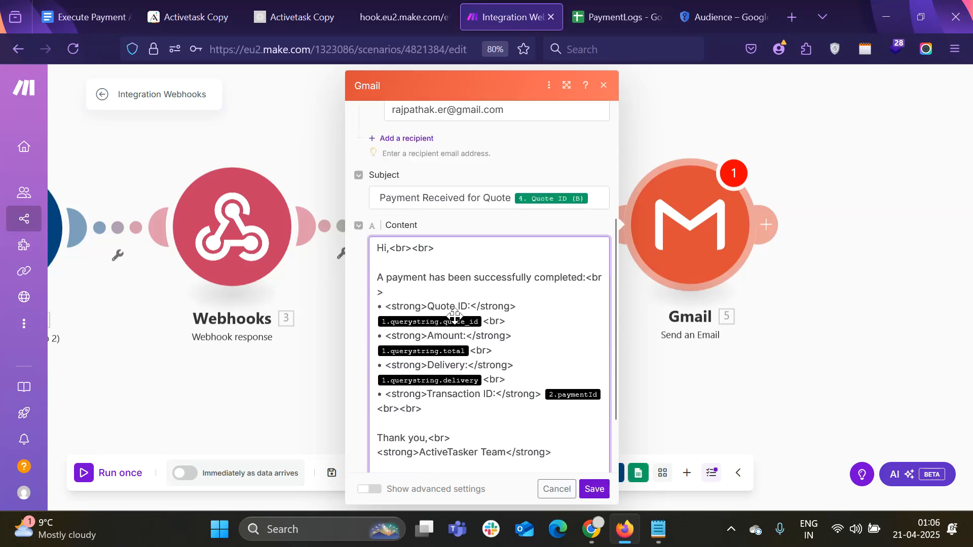
{"action": "left_click", "coordinate": [485, 323]}
{"action": "key", "text": "BackSpace"}
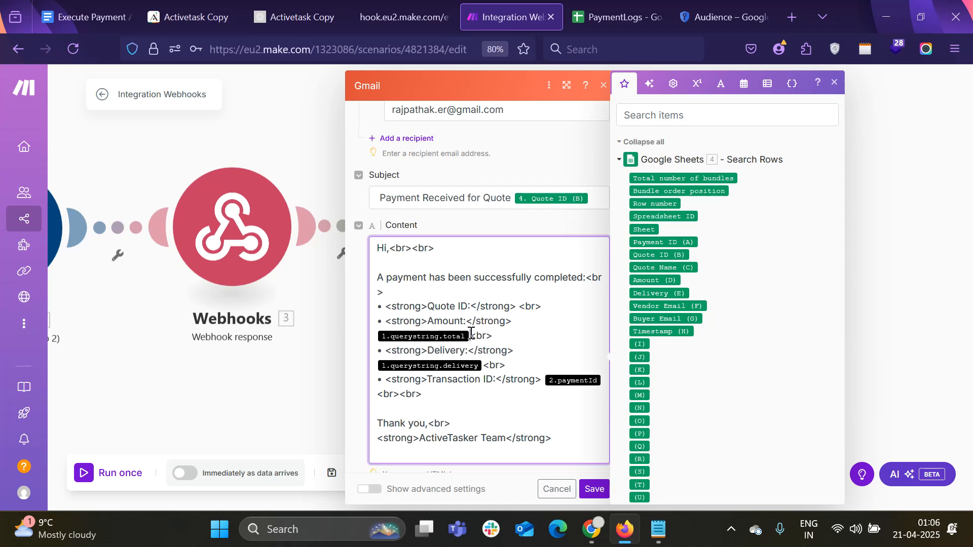
{"action": "left_click", "coordinate": [470, 335]}
{"action": "key", "text": "BackSpace"}
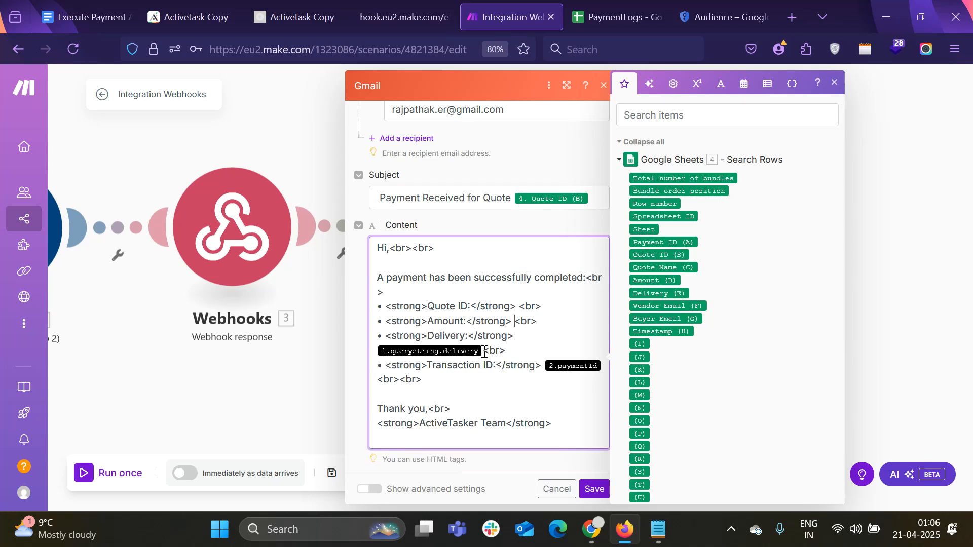
{"action": "left_click", "coordinate": [484, 351]}
{"action": "key", "text": "BackSpace"}
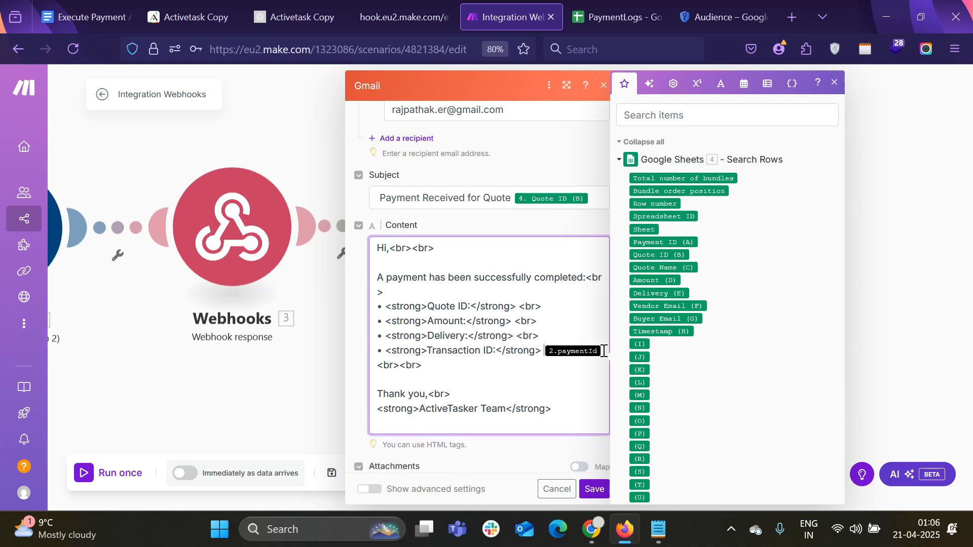
{"action": "key", "text": "BackSpace"}
{"action": "key", "text": "Delete"}
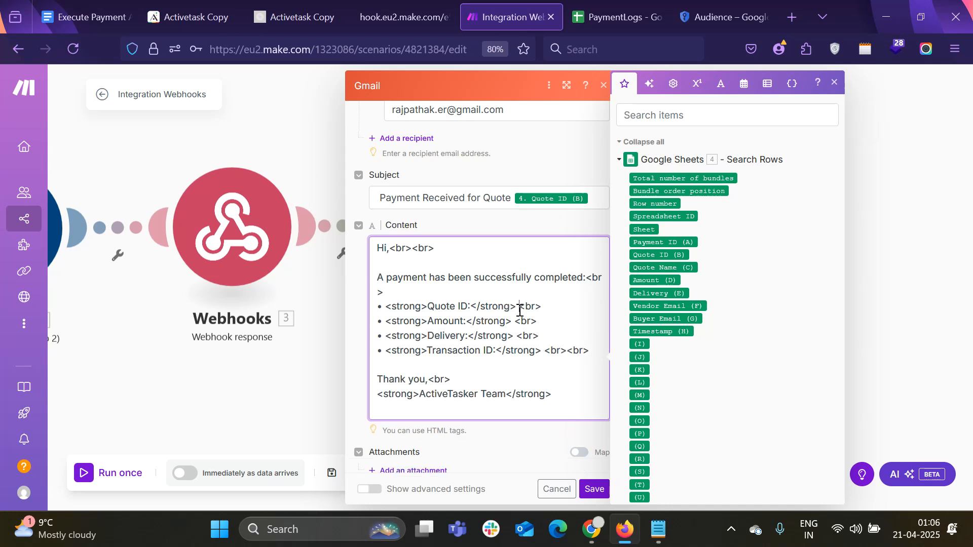
Map Quote ID (B), Amount (D), Delivery (E) and the webhook paymentId into the body, then save
{"action": "left_click", "coordinate": [676, 255]}
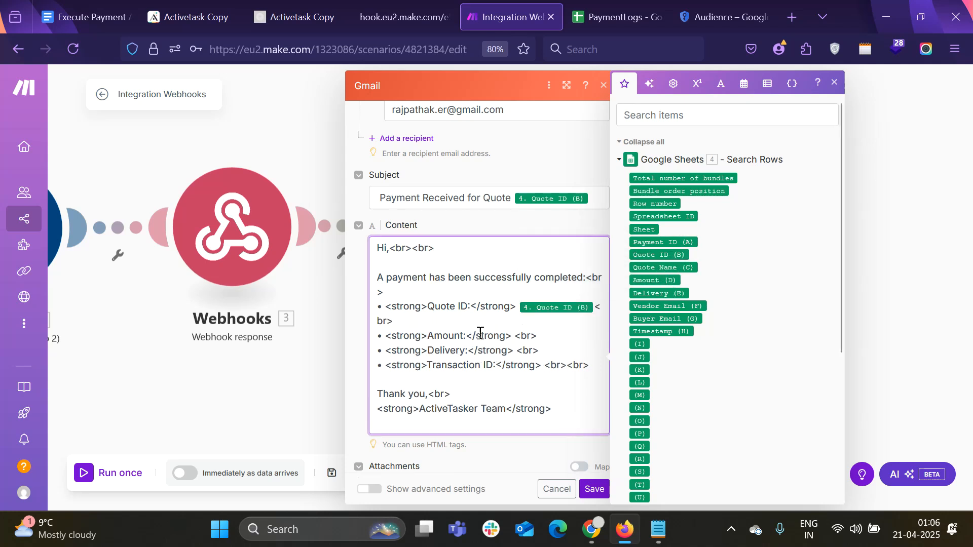
{"action": "left_click", "coordinate": [669, 280]}
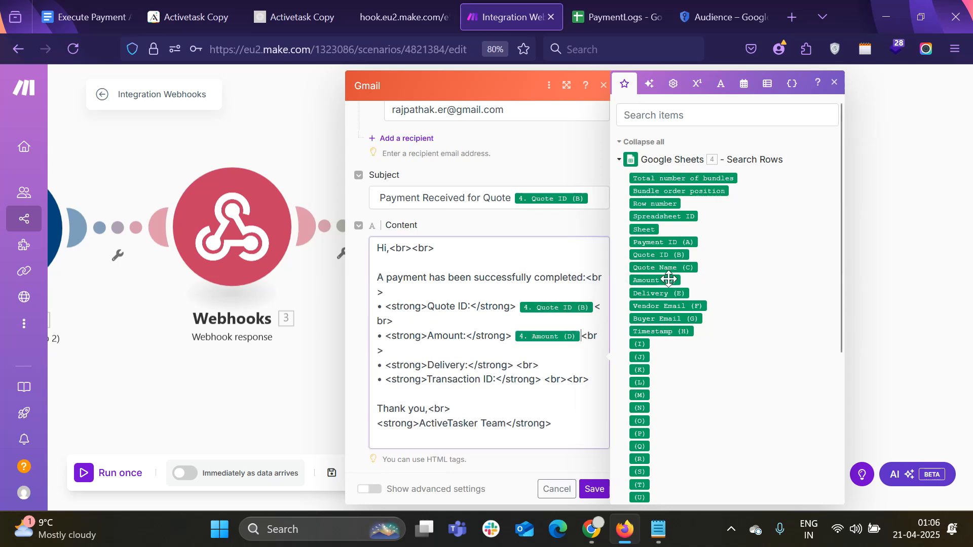
{"action": "left_click", "coordinate": [515, 364]}
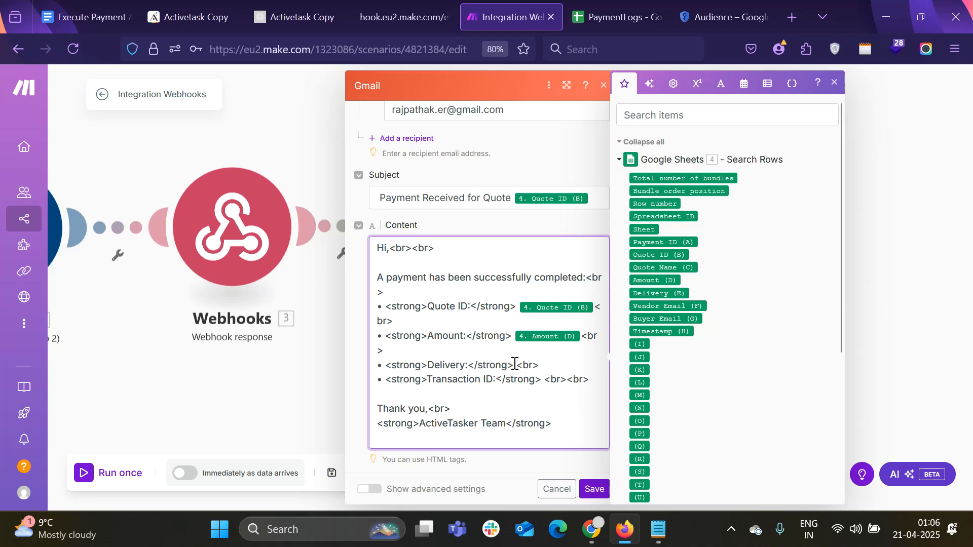
{"action": "left_click", "coordinate": [515, 365]}
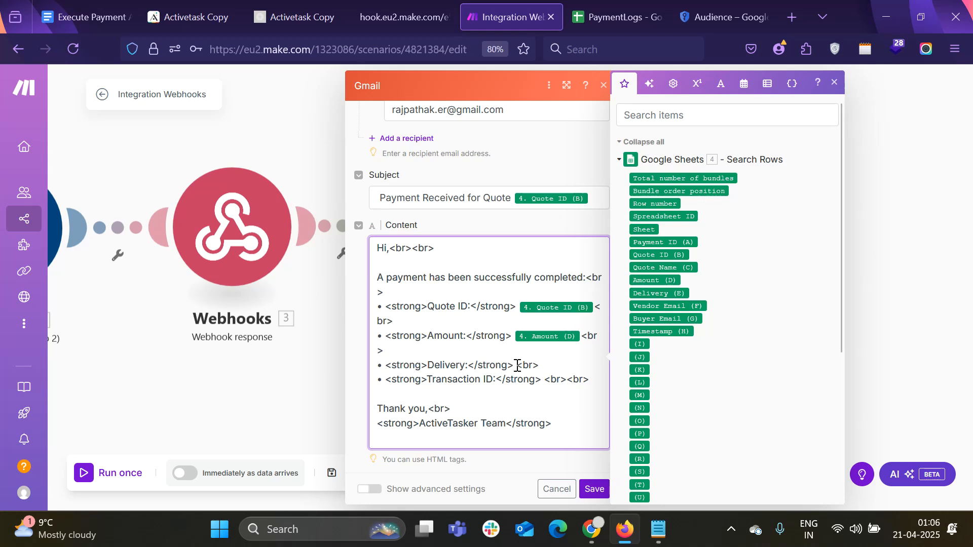
{"action": "left_click", "coordinate": [668, 293]}
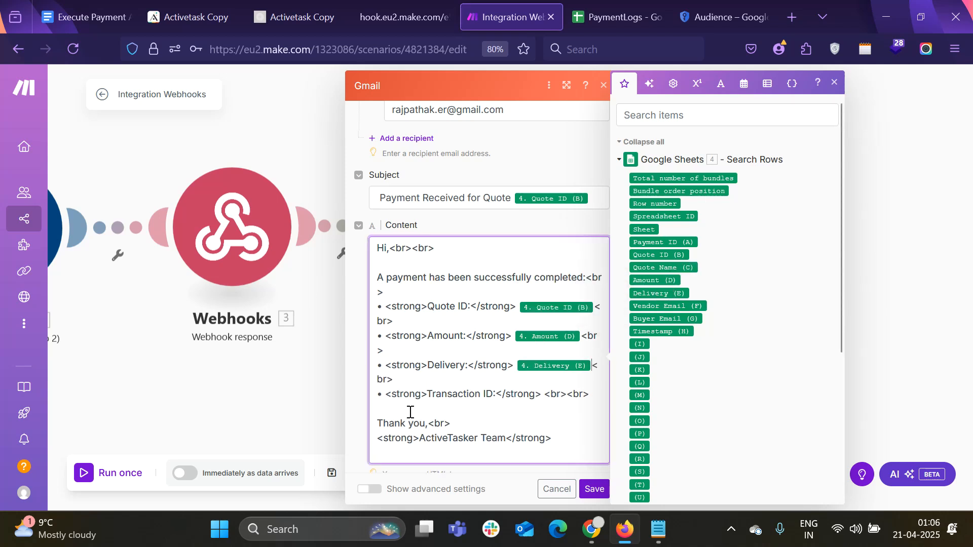
{"action": "left_click", "coordinate": [544, 395]}
{"action": "scroll", "coordinate": [681, 334], "scroll_direction": "down", "scroll_amount": 4}
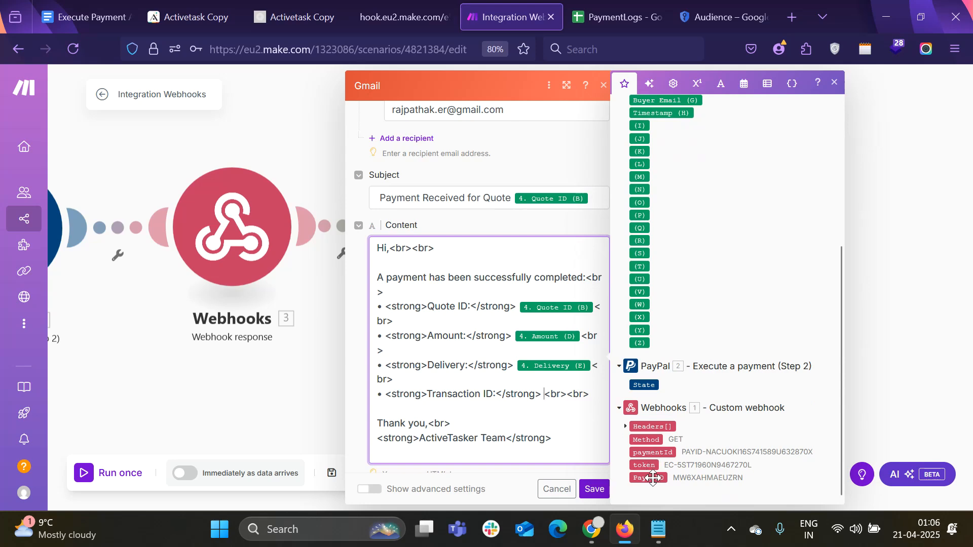
{"action": "left_click", "coordinate": [672, 451]}
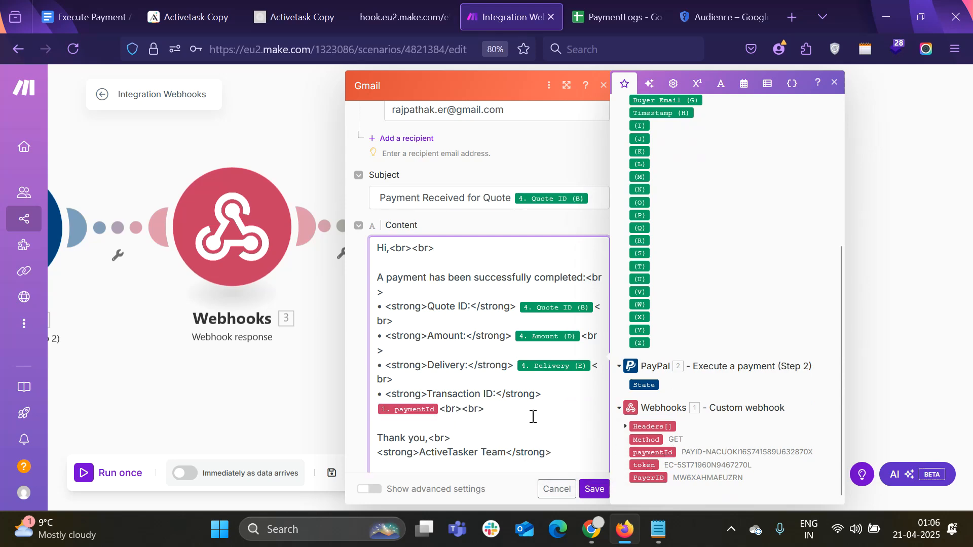
{"action": "scroll", "coordinate": [532, 416], "scroll_direction": "down", "scroll_amount": 2}
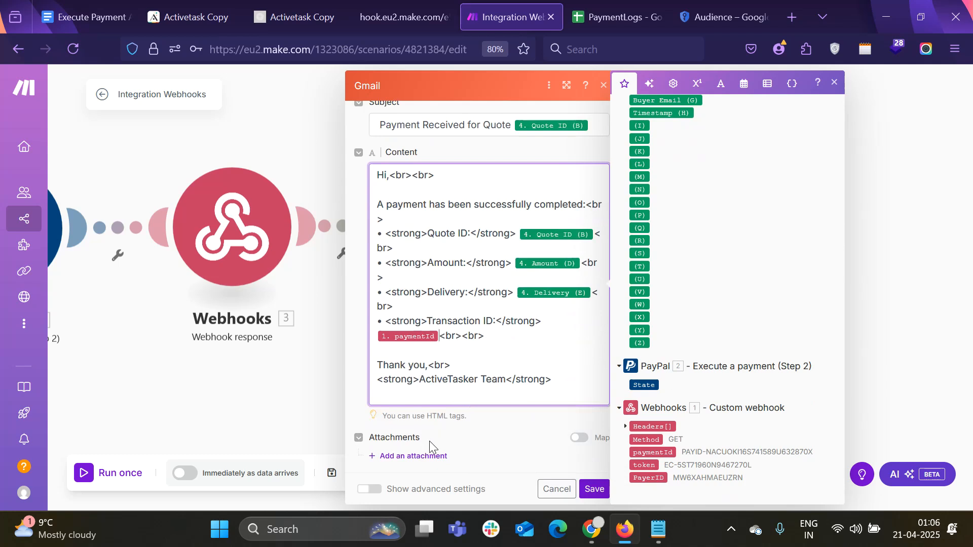
{"action": "left_click", "coordinate": [594, 489]}
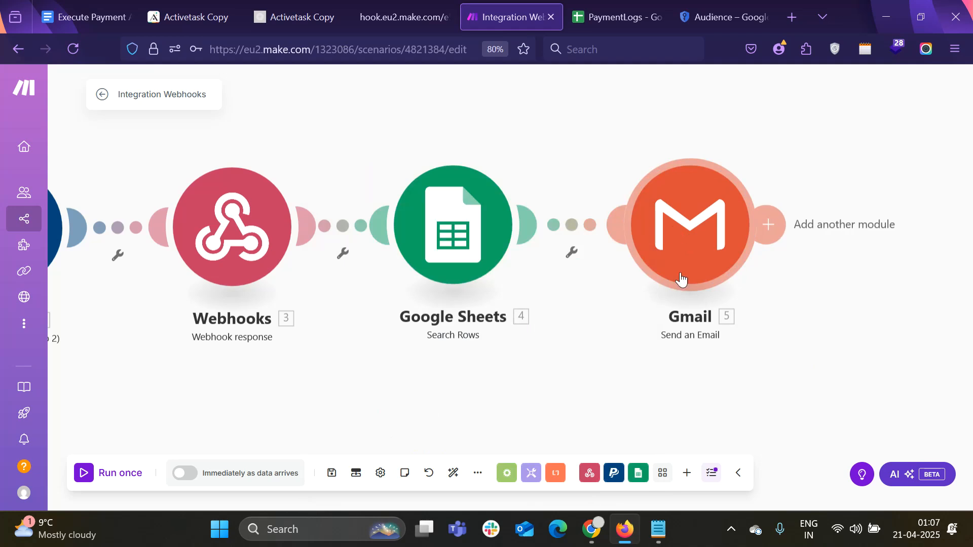
Save the scenario, recheck the Gmail module's Content, and save the scenario again
{"action": "left_click", "coordinate": [334, 478]}
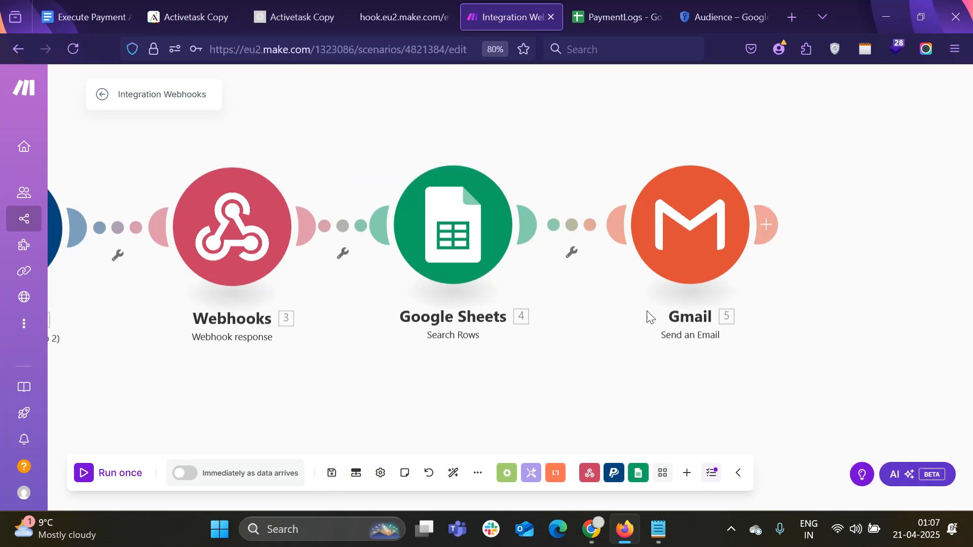
{"action": "scroll", "coordinate": [667, 301], "scroll_direction": "down", "scroll_amount": 1}
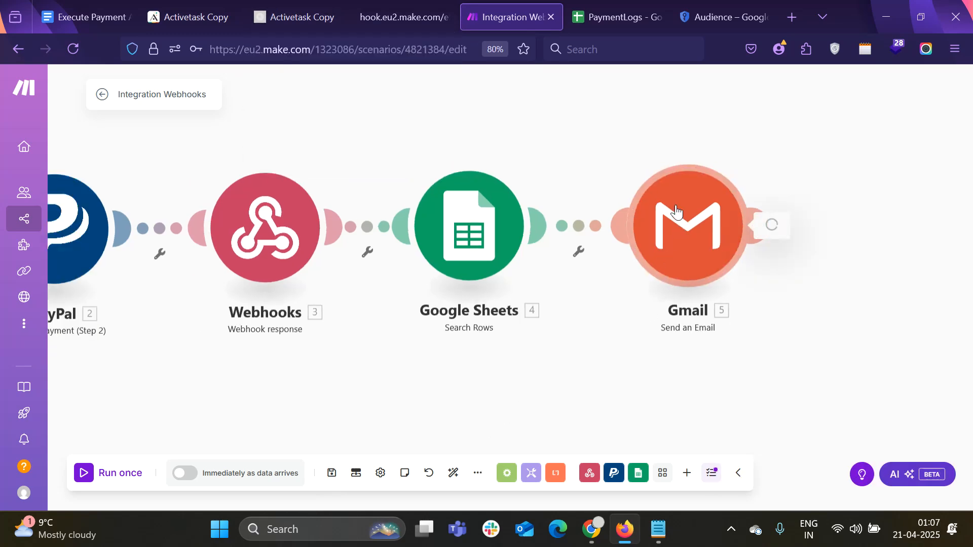
{"action": "left_click", "coordinate": [676, 212]}
{"action": "scroll", "coordinate": [556, 273], "scroll_direction": "down", "scroll_amount": 5}
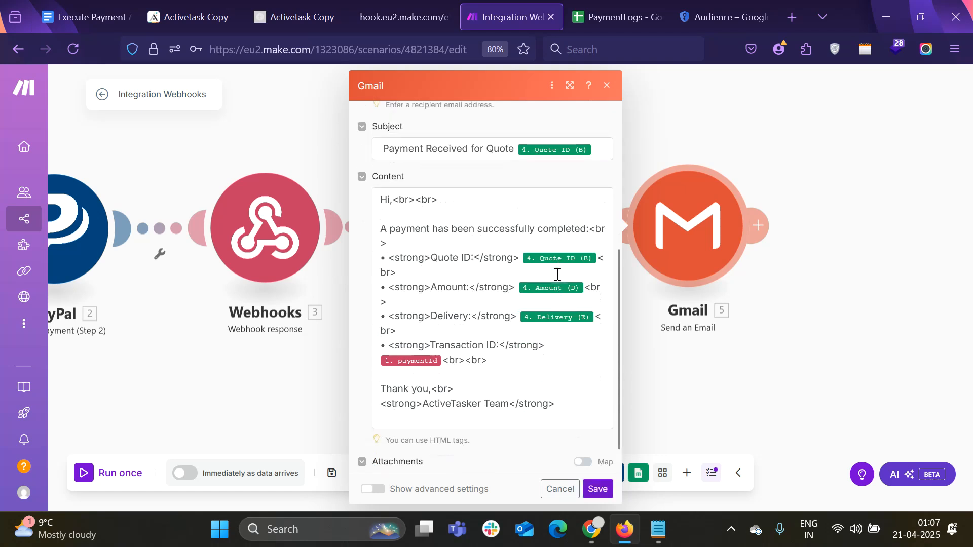
{"action": "scroll", "coordinate": [557, 274], "scroll_direction": "down", "scroll_amount": 1}
{"action": "left_click", "coordinate": [598, 489]}
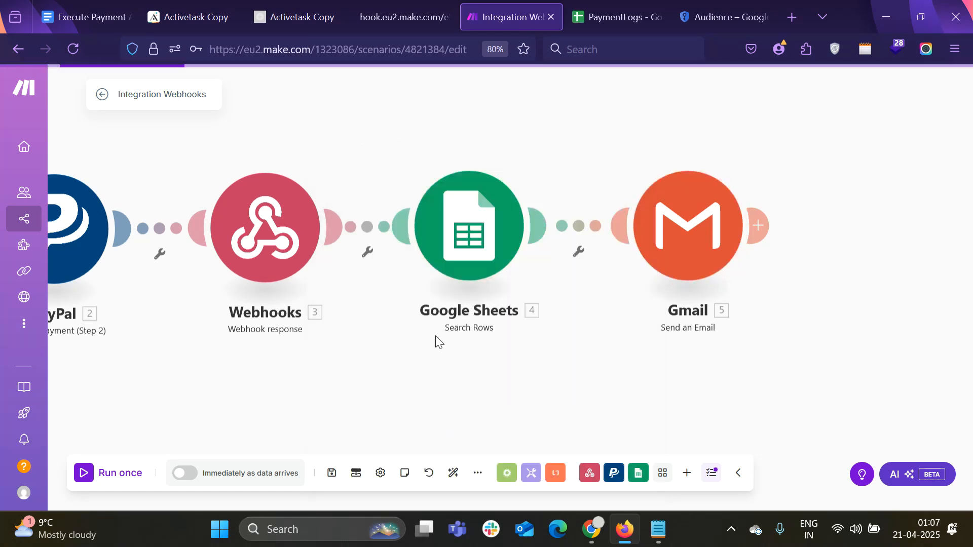
{"action": "left_click", "coordinate": [332, 473]}
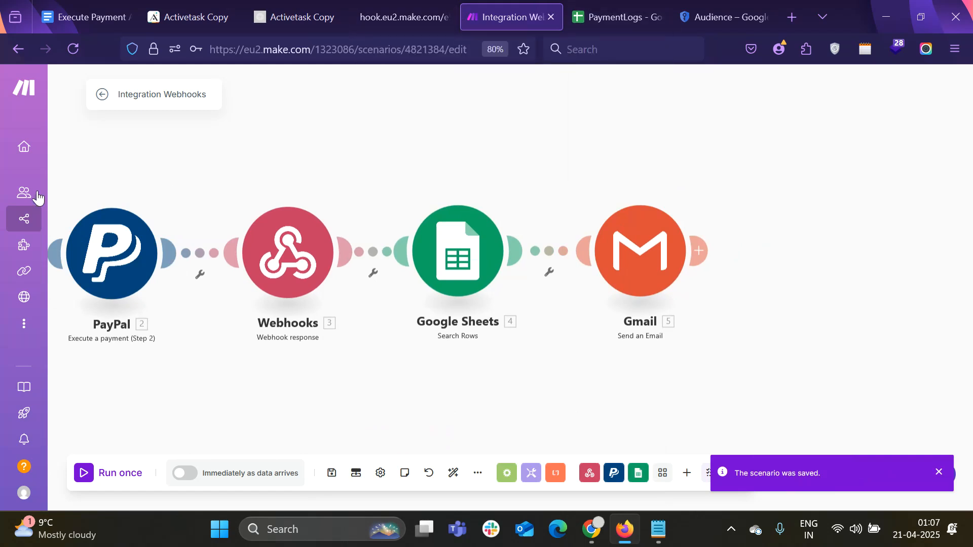
Open Scenarios in a new tab, turn Message Validation off and Create PayPal Order on
{"action": "right_click", "coordinate": [49, 218]}
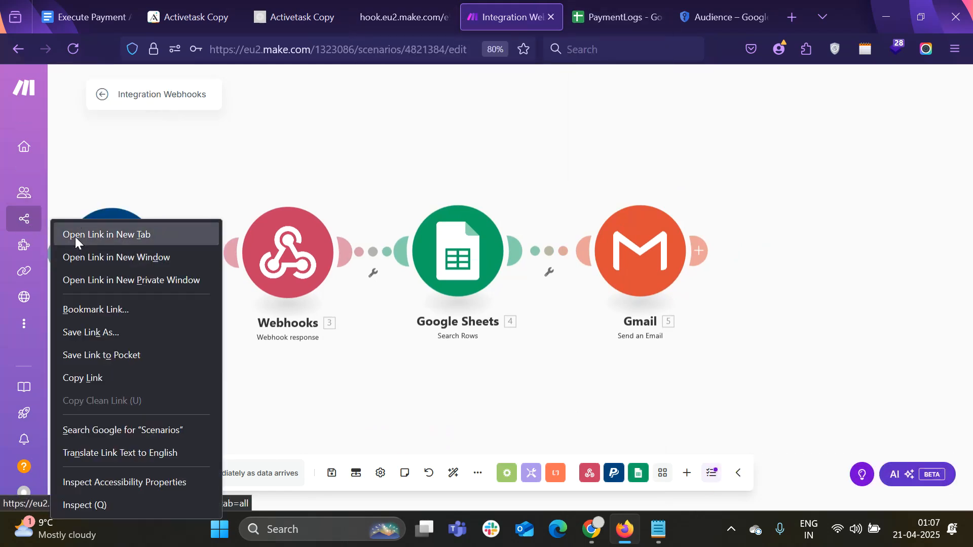
{"action": "left_click", "coordinate": [75, 236]}
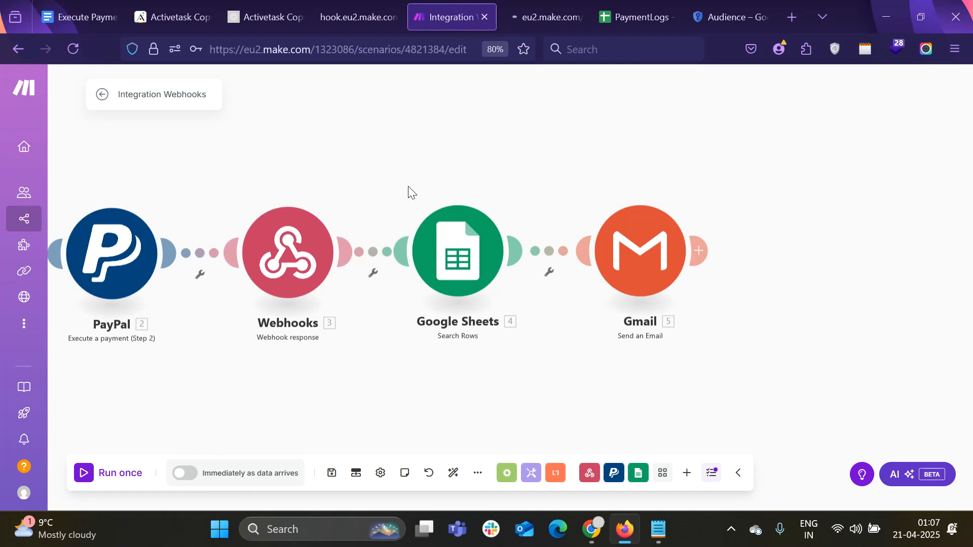
{"action": "left_click", "coordinate": [531, 6]}
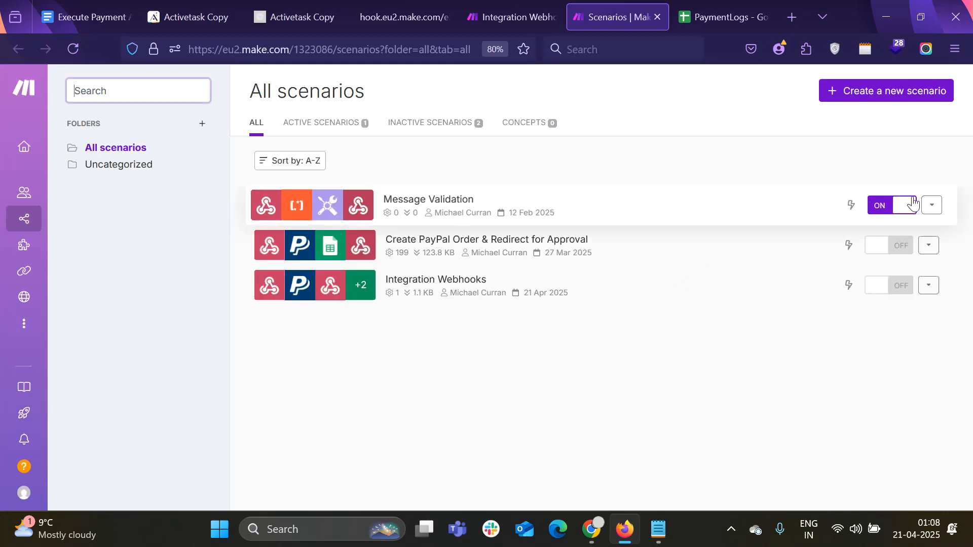
{"action": "left_click", "coordinate": [897, 214]}
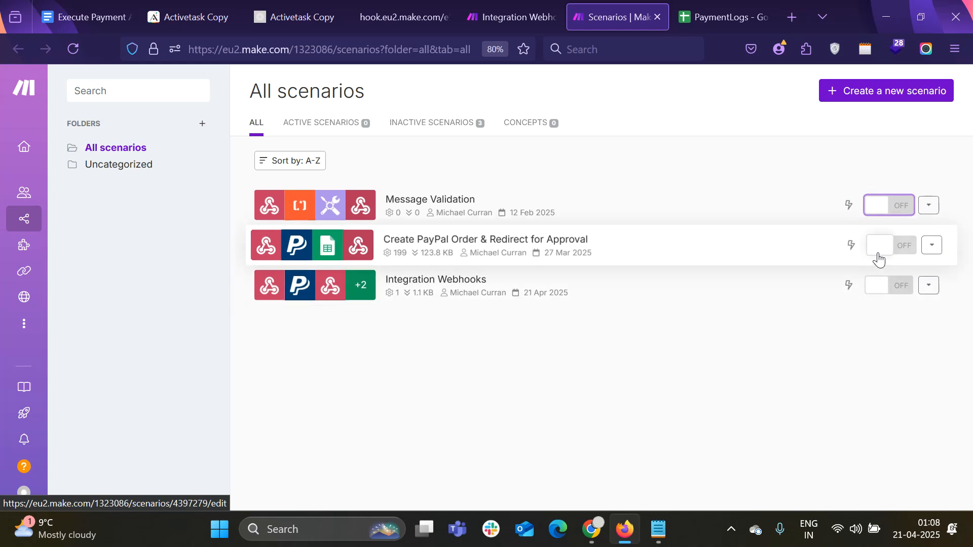
{"action": "left_click", "coordinate": [880, 254]}
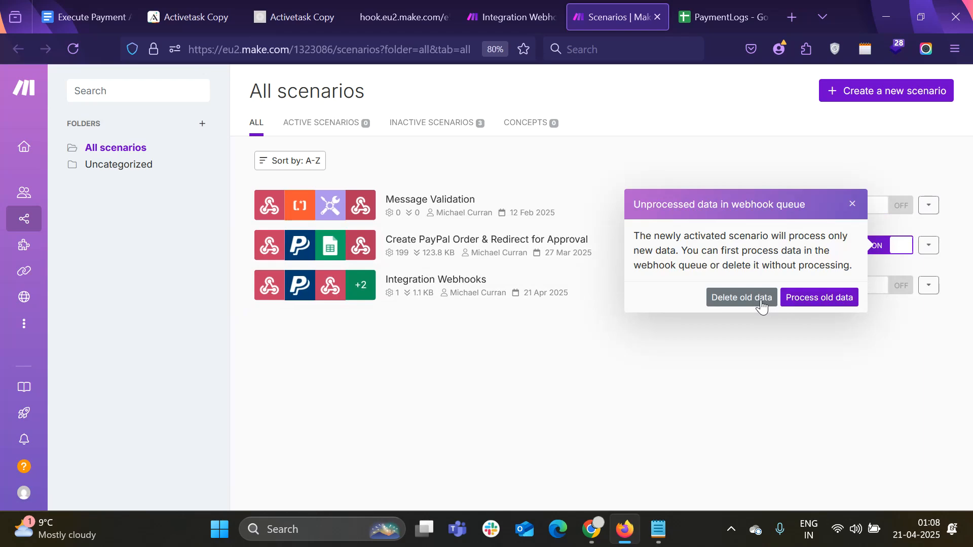
Delete the old webhook queue data and activate the Integration Webhooks scenario
{"action": "left_click", "coordinate": [762, 304]}
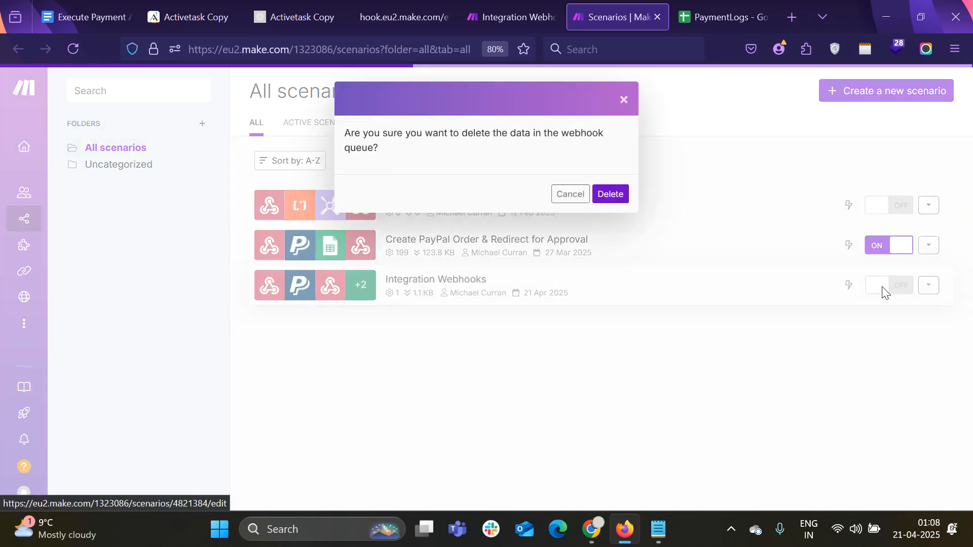
{"action": "left_click", "coordinate": [600, 194]}
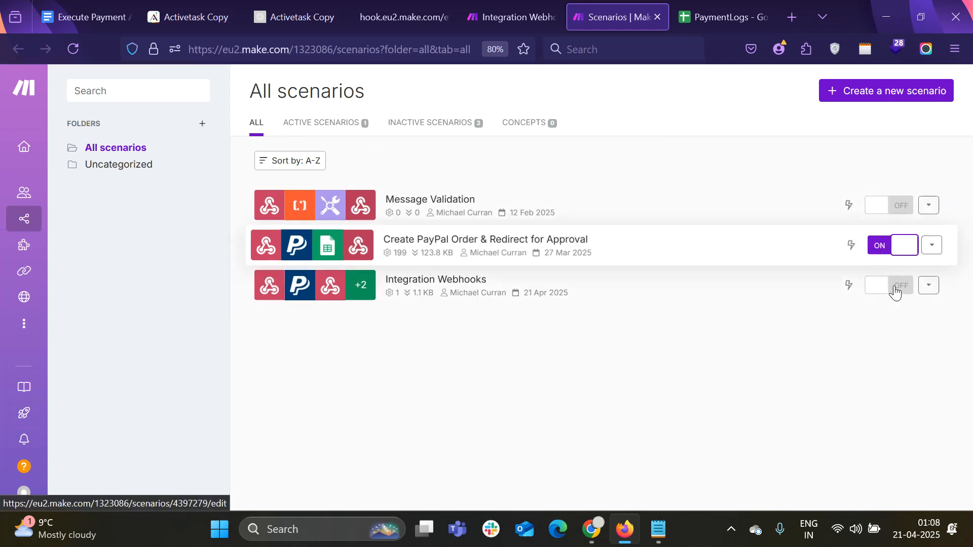
{"action": "left_click", "coordinate": [892, 289]}
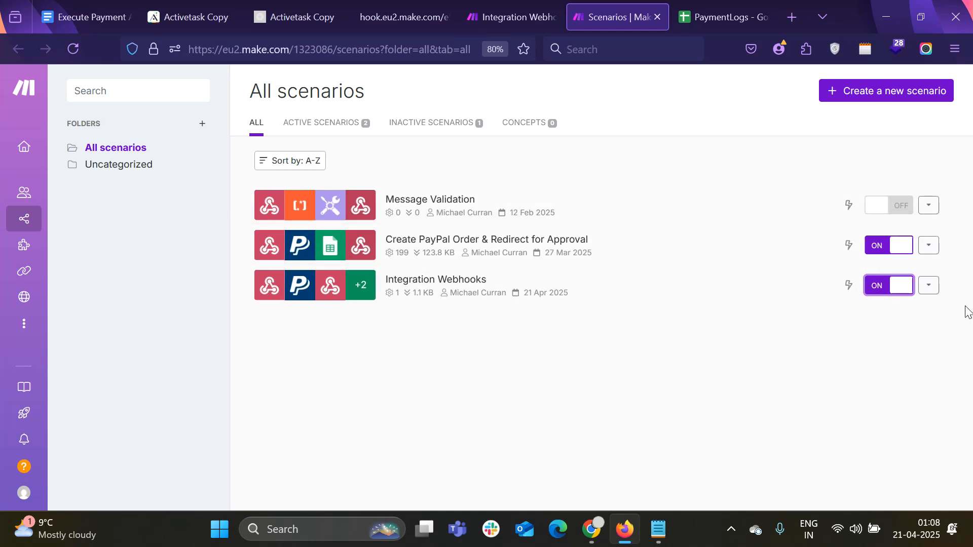
{"action": "left_click", "coordinate": [319, 6]}
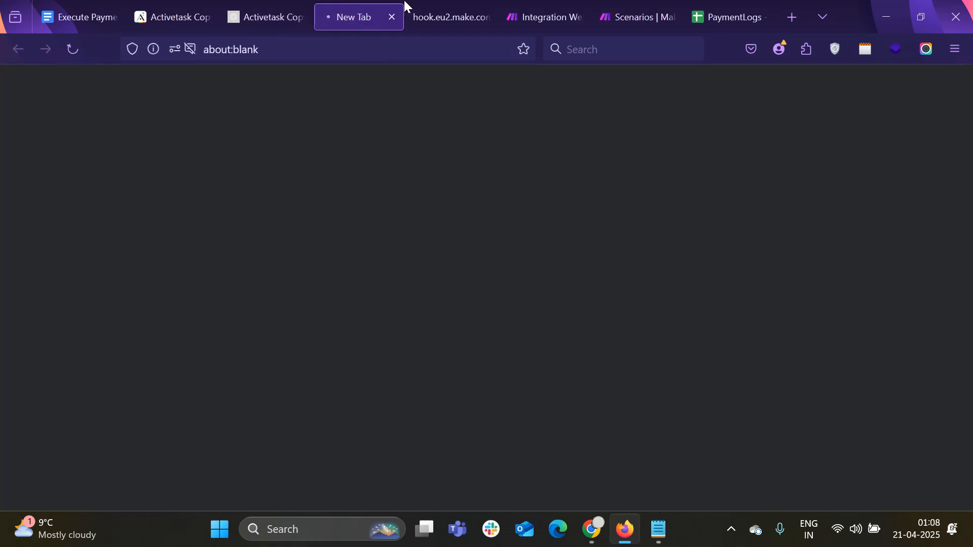
Close the webhook response tab and clear the prefilled email on the PayPal login
{"action": "left_click", "coordinate": [487, 19]}
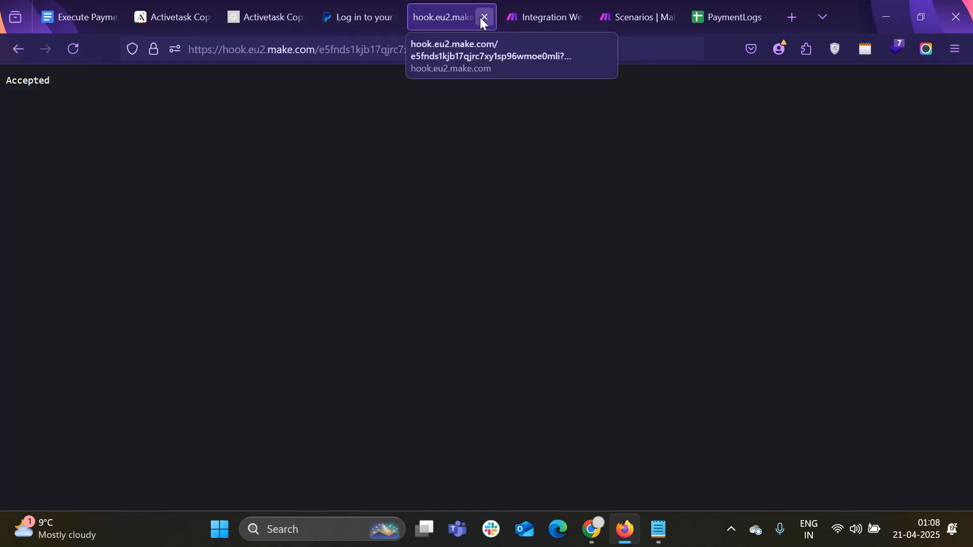
{"action": "left_click", "coordinate": [484, 17]}
{"action": "left_click", "coordinate": [376, 15]}
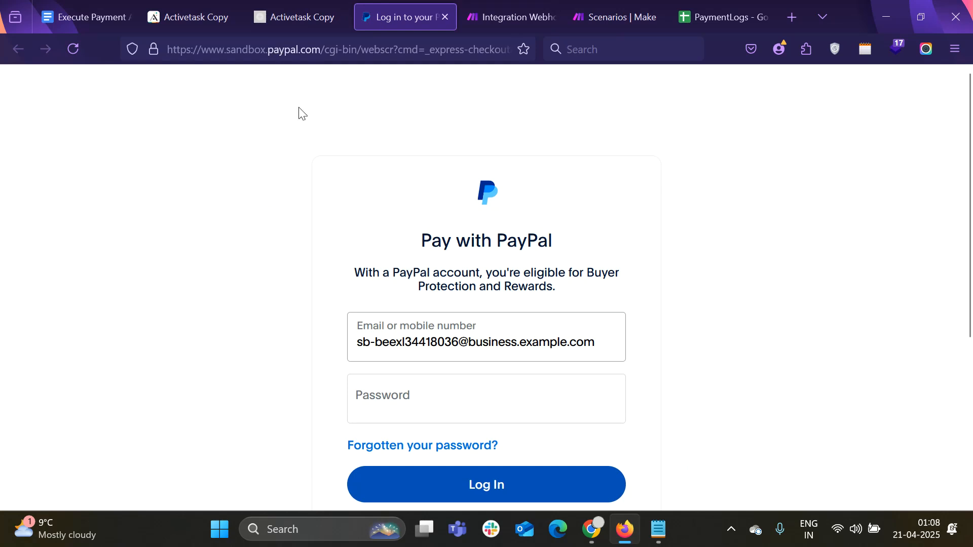
{"action": "left_click", "coordinate": [491, 348]}
{"action": "key", "text": "ctrl+a"}
{"action": "key", "text": "BackSpace"}
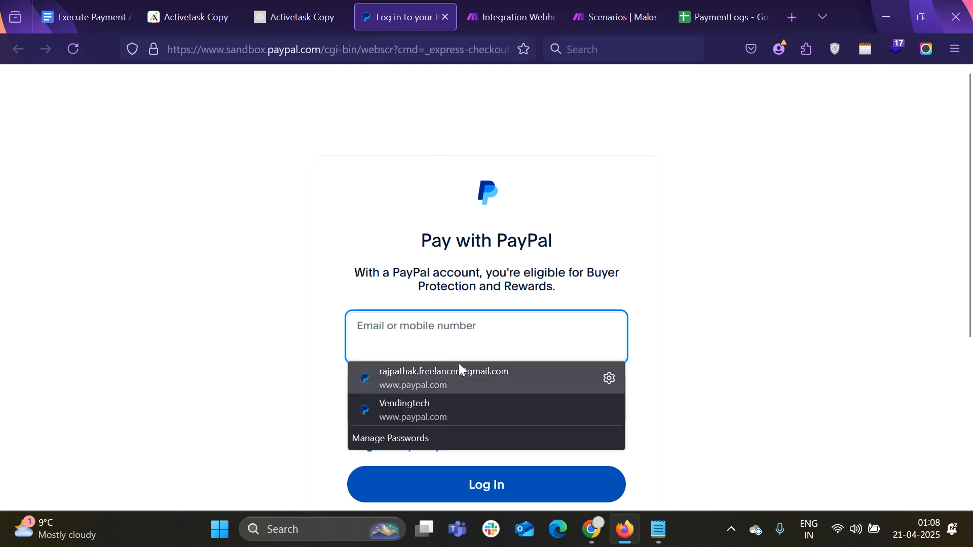
{"action": "left_click", "coordinate": [484, 342]}
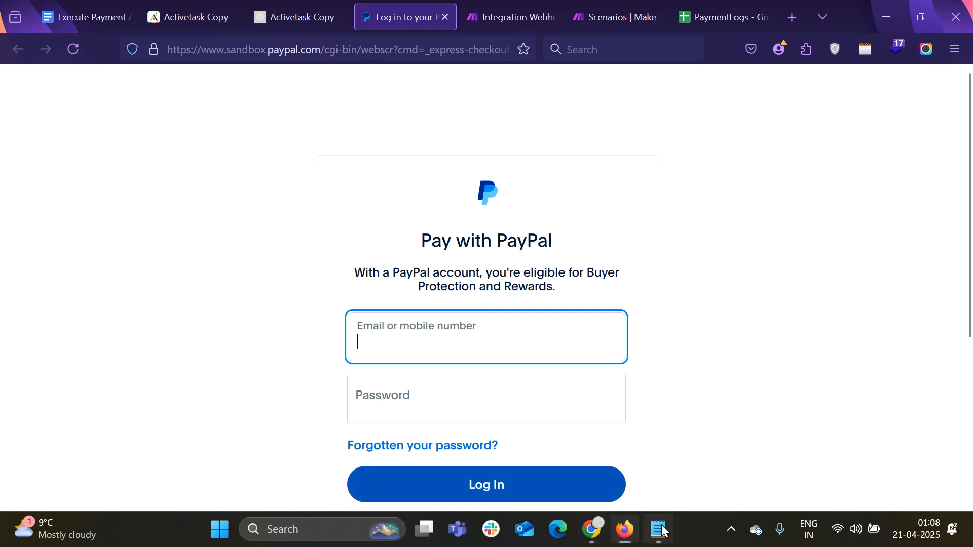
Enter the sandbox account email copied from the Notepad notes
{"action": "left_click", "coordinate": [659, 530]}
{"action": "left_click_drag", "start_coordinate": [376, 93], "coordinate": [151, 99]}
{"action": "key", "text": "ctrl+c"}
{"action": "key", "text": "alt+Tab"}
{"action": "left_click", "coordinate": [484, 317]}
{"action": "key", "text": "ctrl+v"}
Enter the sandbox password, log in, and continue to pay the $550.00 AUD order
{"action": "key", "text": "alt+Tab"}
{"action": "left_click_drag", "start_coordinate": [212, 106], "coordinate": [151, 105]}
{"action": "key", "text": "ctrl+c"}
{"action": "key", "text": "alt+Tab"}
{"action": "left_click", "coordinate": [488, 405]}
{"action": "key", "text": "ctrl+v"}
{"action": "left_click", "coordinate": [488, 482]}
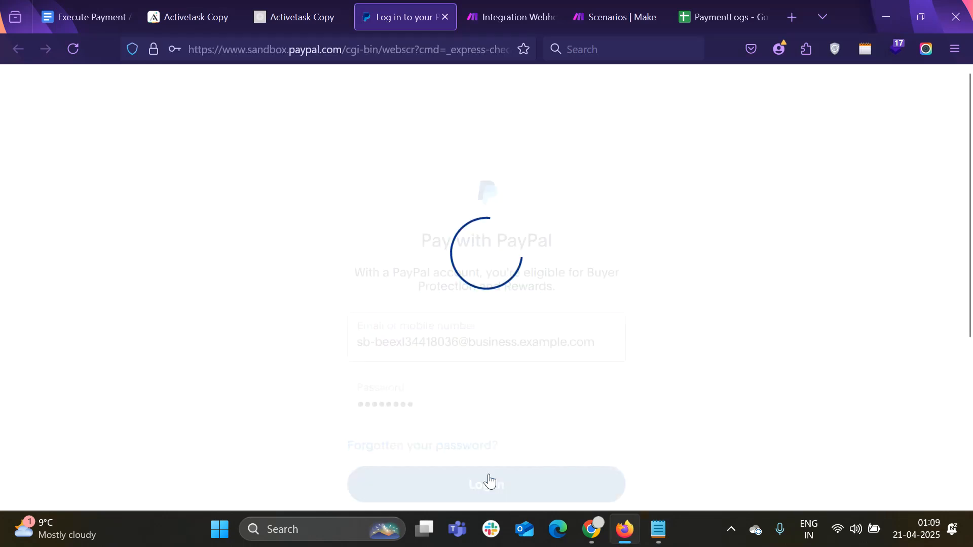
{"action": "left_click", "coordinate": [383, 204]}
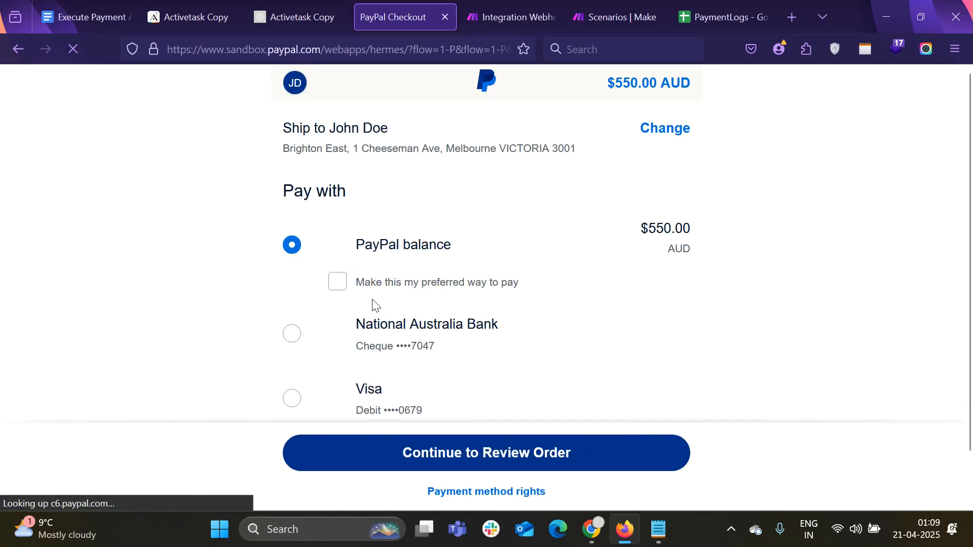
{"action": "left_click", "coordinate": [496, 460]}
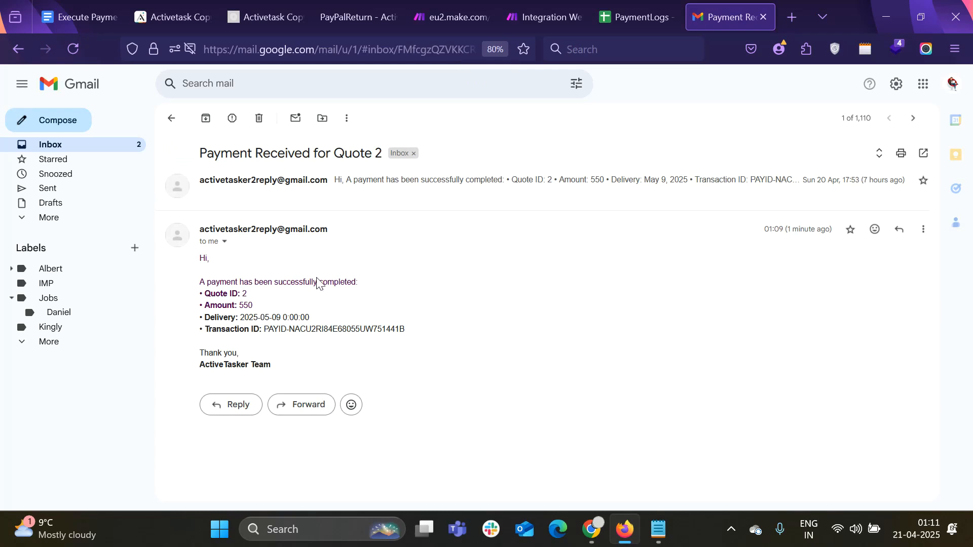
Inspect the confirmation's transaction ID and 2025-05-09 delivery date by selecting them
{"action": "left_click_drag", "start_coordinate": [284, 375], "coordinate": [199, 275]}
{"action": "left_click_drag", "start_coordinate": [264, 329], "coordinate": [428, 341]}
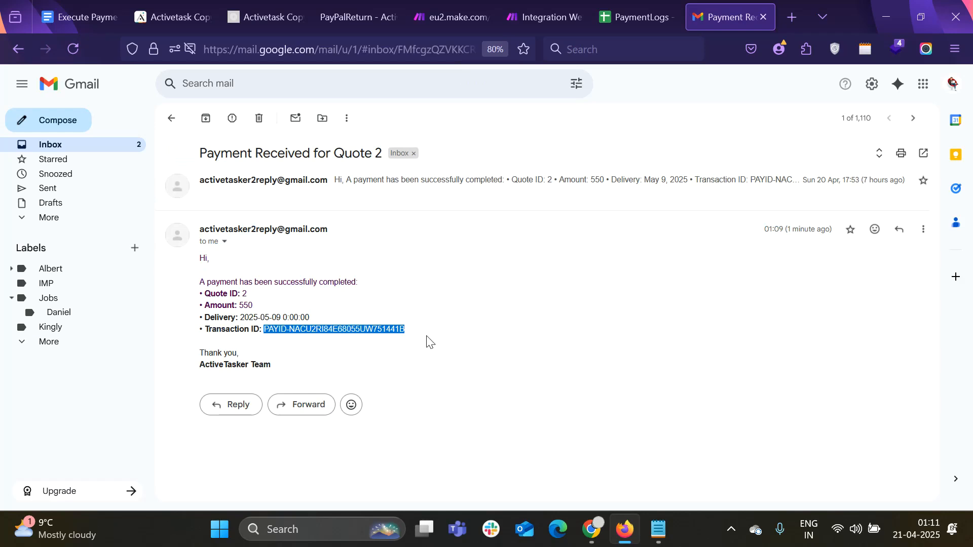
{"action": "left_click_drag", "start_coordinate": [309, 318], "coordinate": [245, 307]}
{"action": "left_click", "coordinate": [282, 310]}
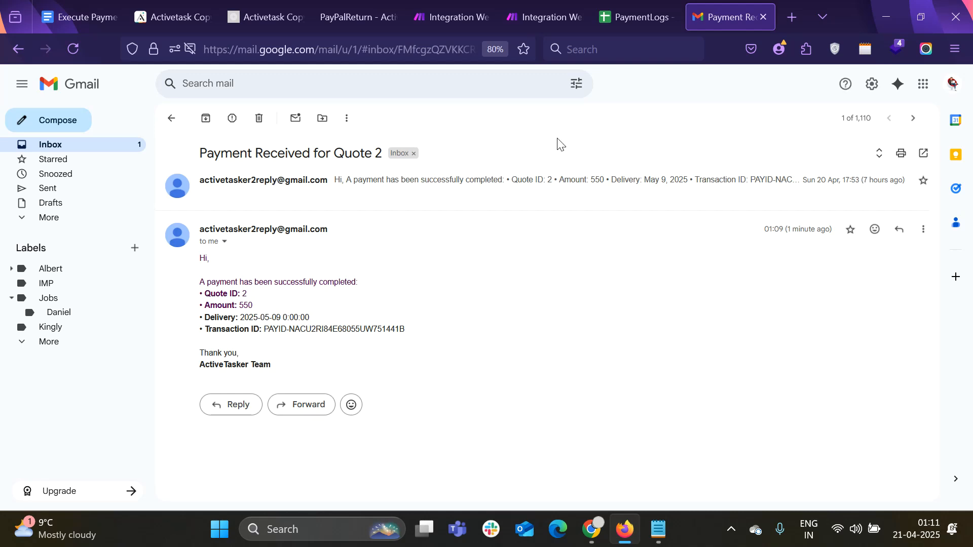
{"action": "mouse_move", "coordinate": [549, 23]}
View the invalid-JSON-body screenshot in Chrome zoomed to fit, then return to the Gmail message
{"action": "mouse_move", "coordinate": [594, 543]}
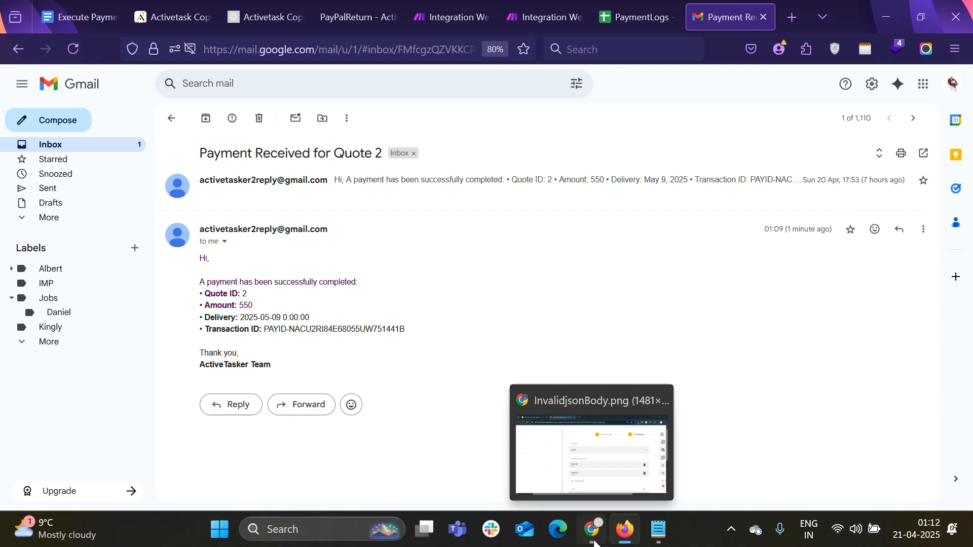
{"action": "left_click", "coordinate": [539, 462]}
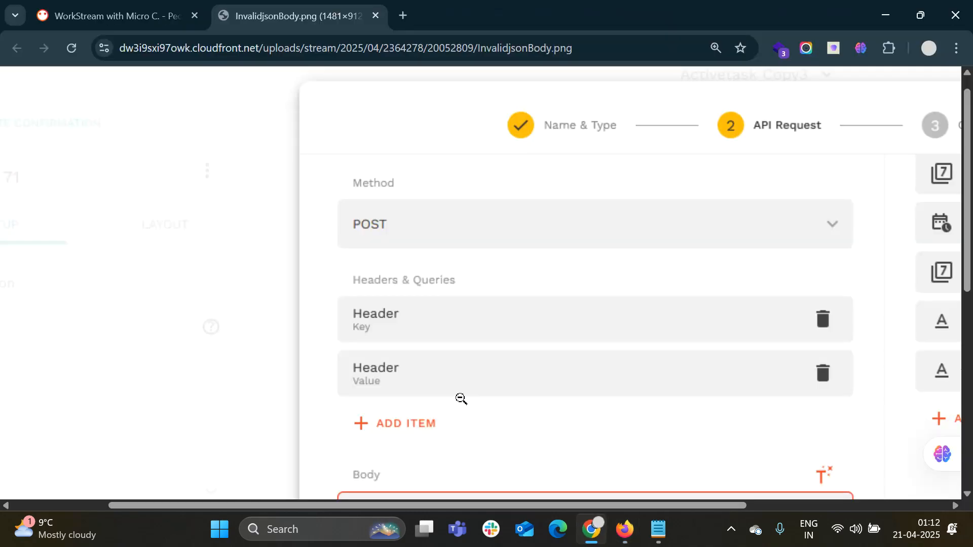
{"action": "scroll", "coordinate": [461, 400], "scroll_direction": "down", "scroll_amount": 2}
{"action": "left_click", "coordinate": [508, 346]}
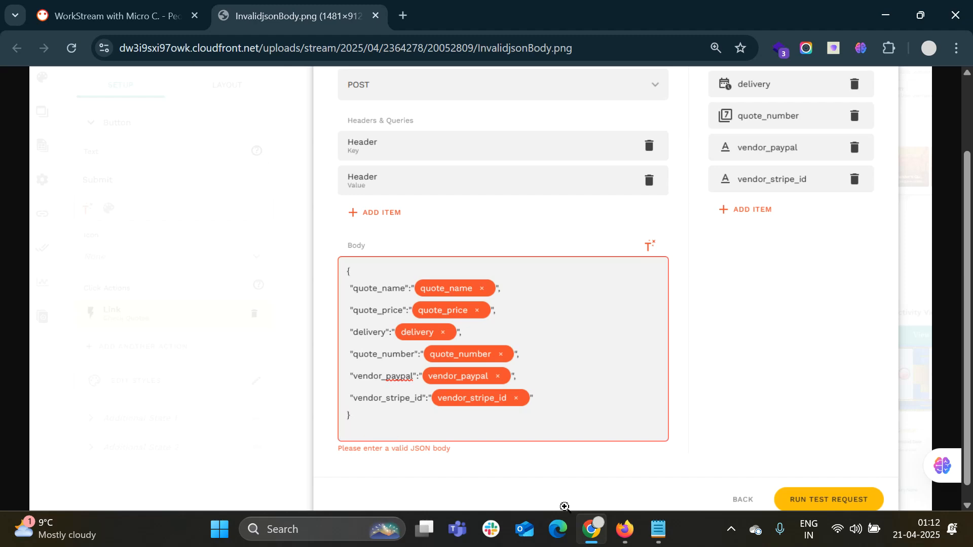
{"action": "left_click", "coordinate": [625, 529]}
In the Adalo editor, select the By PayPal button on the Select Payment screen
{"action": "left_click", "coordinate": [196, 15]}
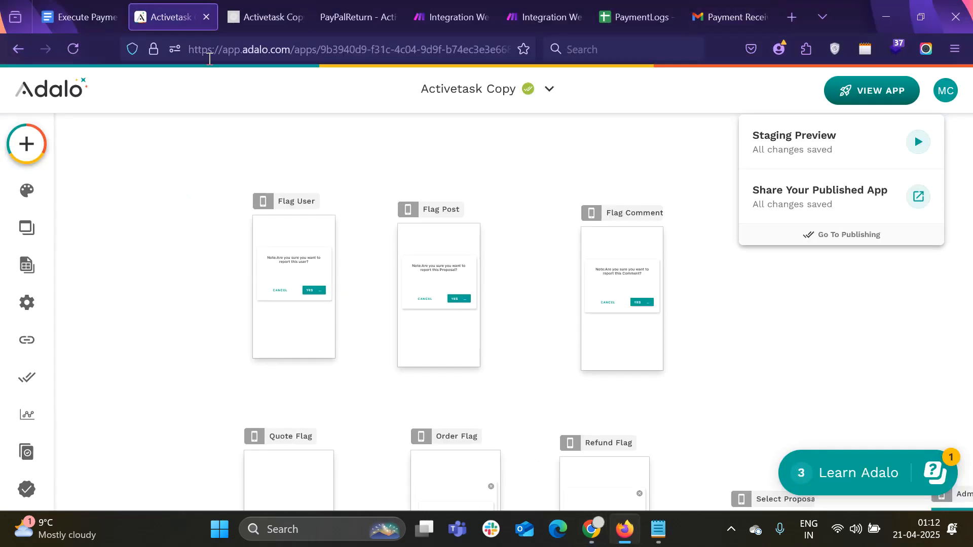
{"action": "scroll", "coordinate": [369, 320], "scroll_direction": "up", "scroll_amount": 3}
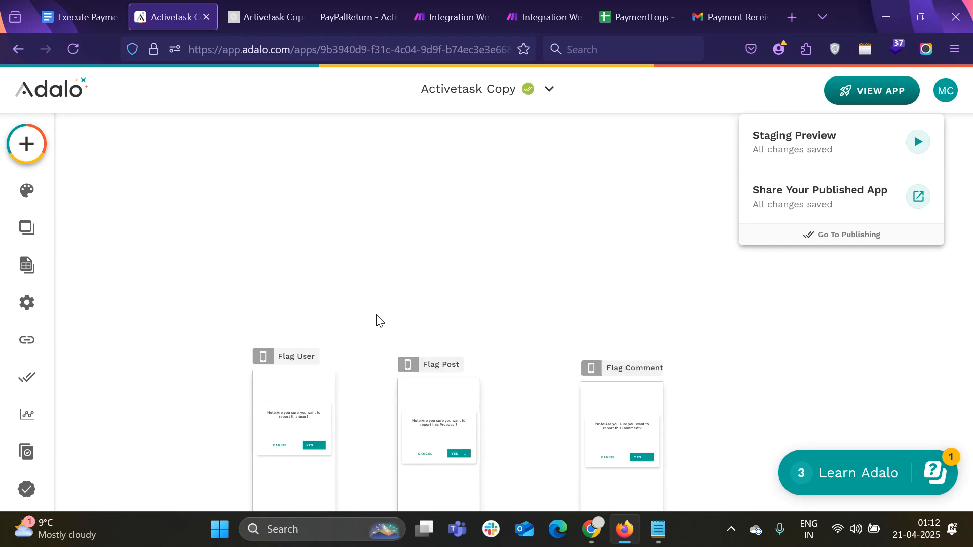
{"action": "scroll", "coordinate": [381, 319], "scroll_direction": "down", "scroll_amount": 10}
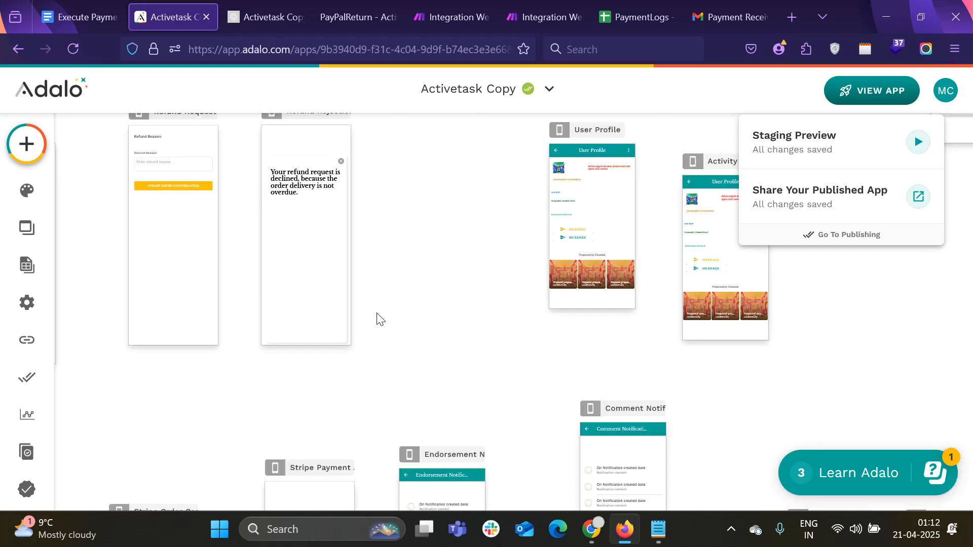
{"action": "scroll", "coordinate": [378, 315], "scroll_direction": "left", "scroll_amount": 8}
{"action": "scroll", "coordinate": [378, 315], "scroll_direction": "up", "scroll_amount": 4}
{"action": "scroll", "coordinate": [377, 319], "scroll_direction": "up", "scroll_amount": 3}
{"action": "scroll", "coordinate": [378, 319], "scroll_direction": "left", "scroll_amount": 3}
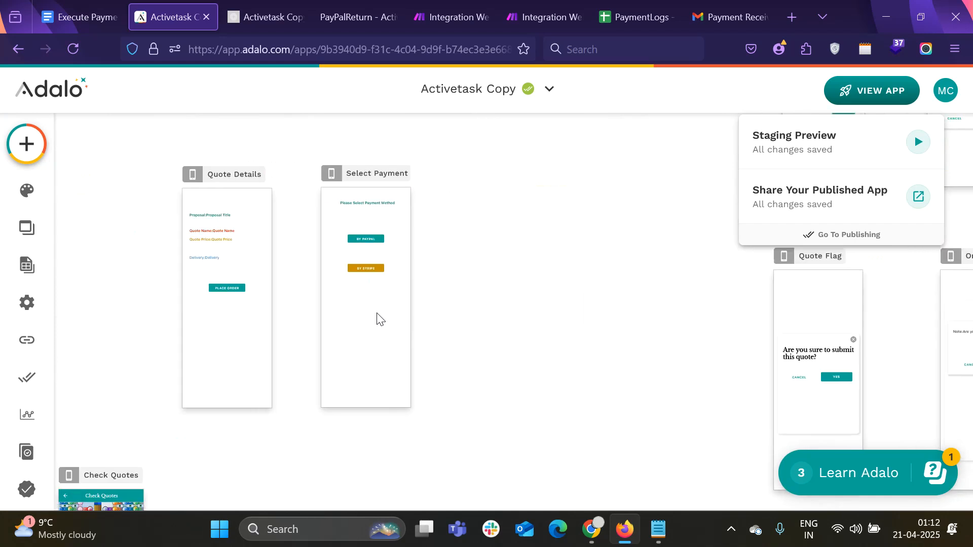
{"action": "left_click", "coordinate": [369, 238]}
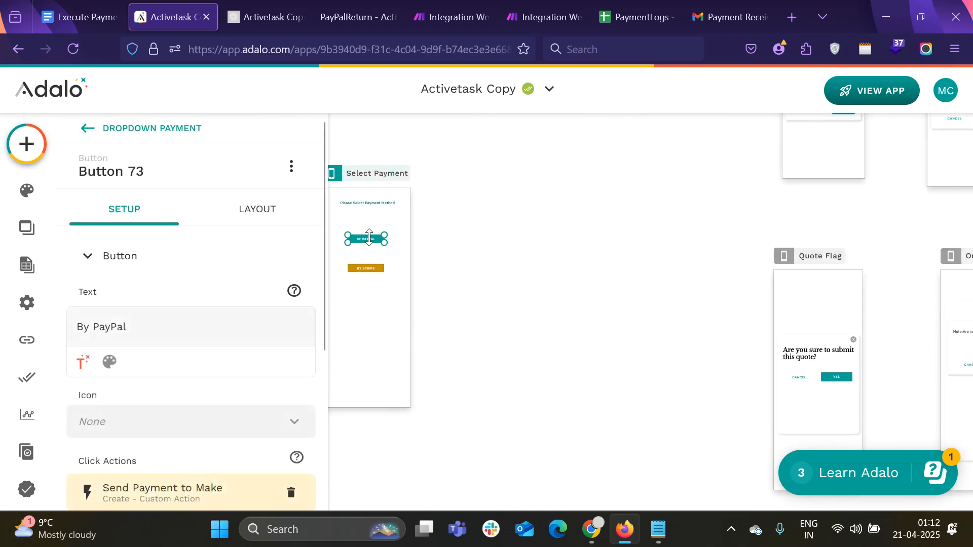
{"action": "scroll", "coordinate": [335, 238], "scroll_direction": "down", "scroll_amount": 3}
{"action": "scroll", "coordinate": [102, 406], "scroll_direction": "down", "scroll_amount": 3}
Open the Send Payment to Make custom action's editor at its API request step
{"action": "left_click", "coordinate": [127, 381]}
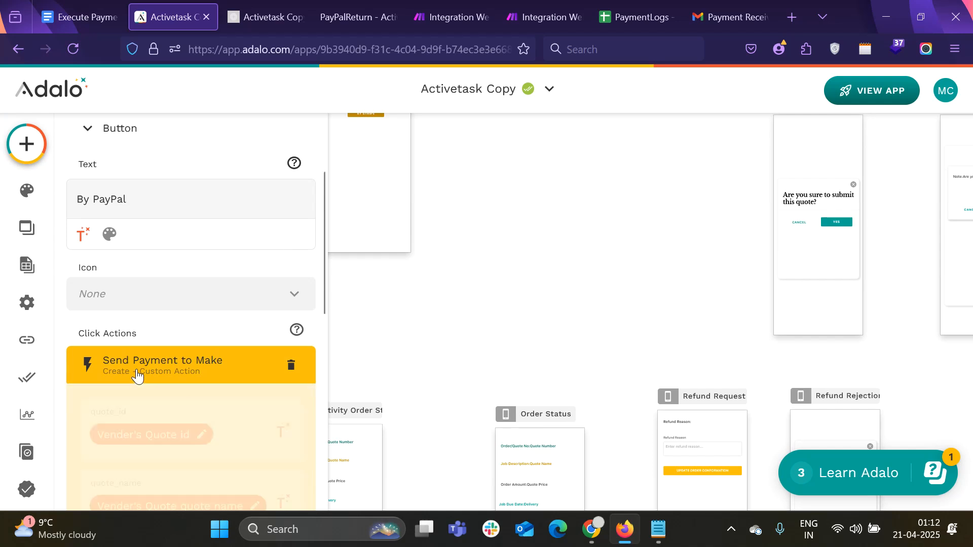
{"action": "scroll", "coordinate": [144, 380], "scroll_direction": "down", "scroll_amount": 5}
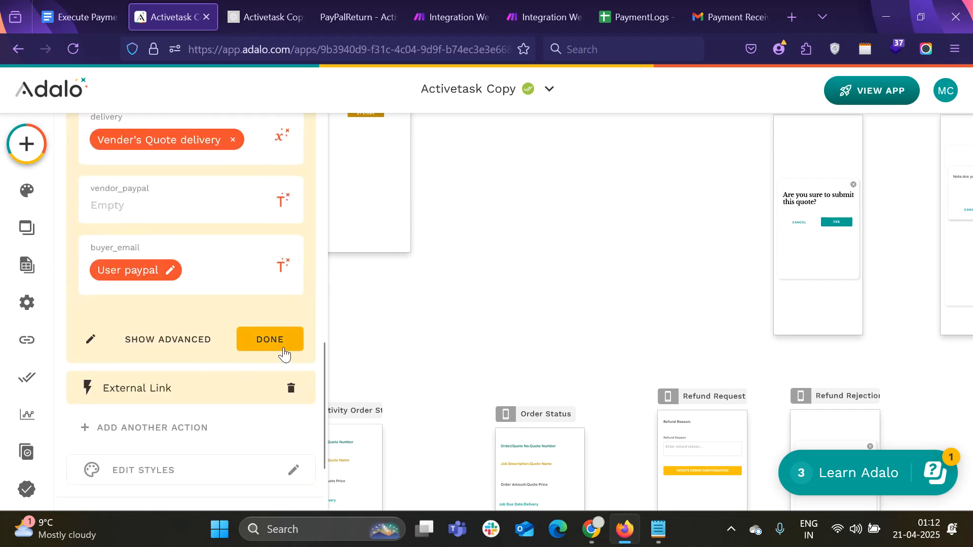
{"action": "left_click", "coordinate": [91, 339]}
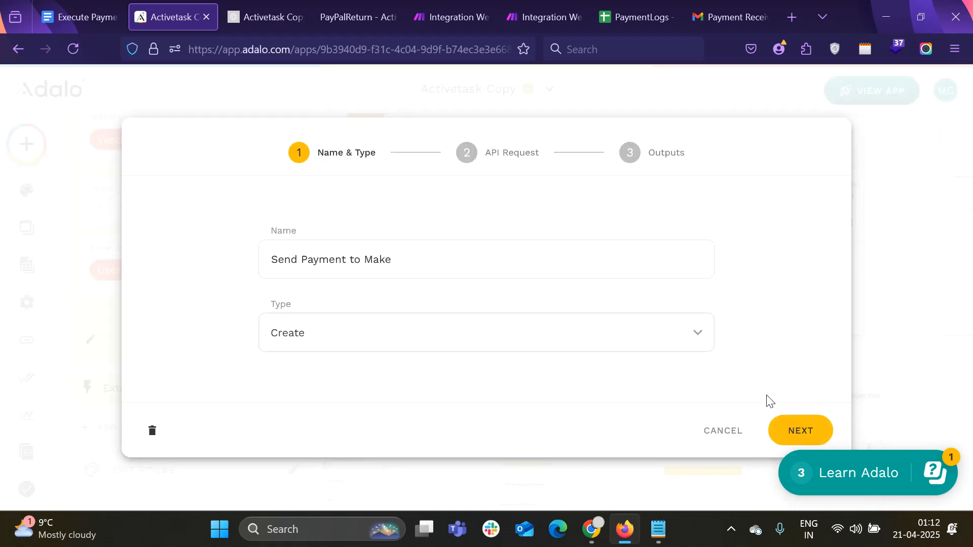
{"action": "left_click", "coordinate": [766, 429]}
{"action": "scroll", "coordinate": [393, 340], "scroll_direction": "down", "scroll_amount": 10}
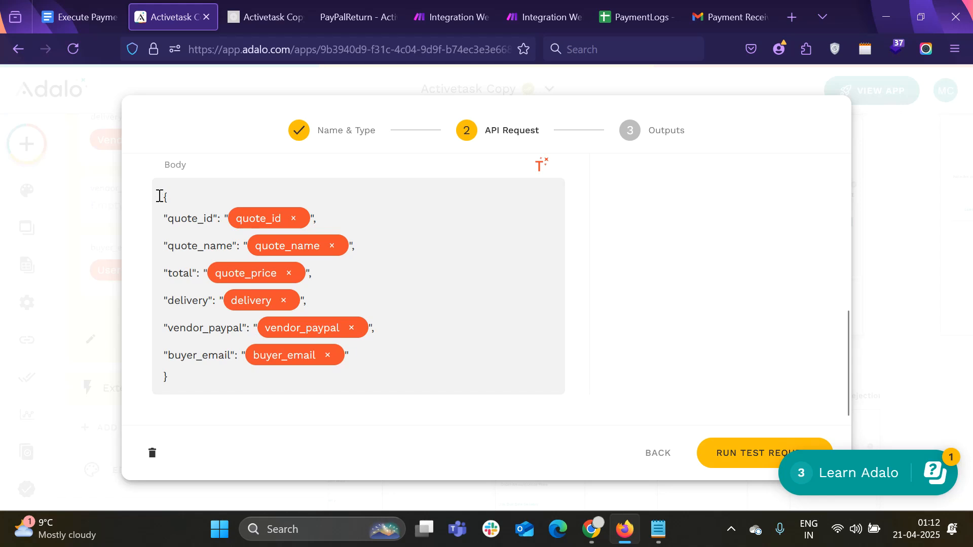
Remove the stray space before "quote_id" in the JSON body, checking it against the invalid-JSON screenshot
{"action": "left_click", "coordinate": [163, 218]}
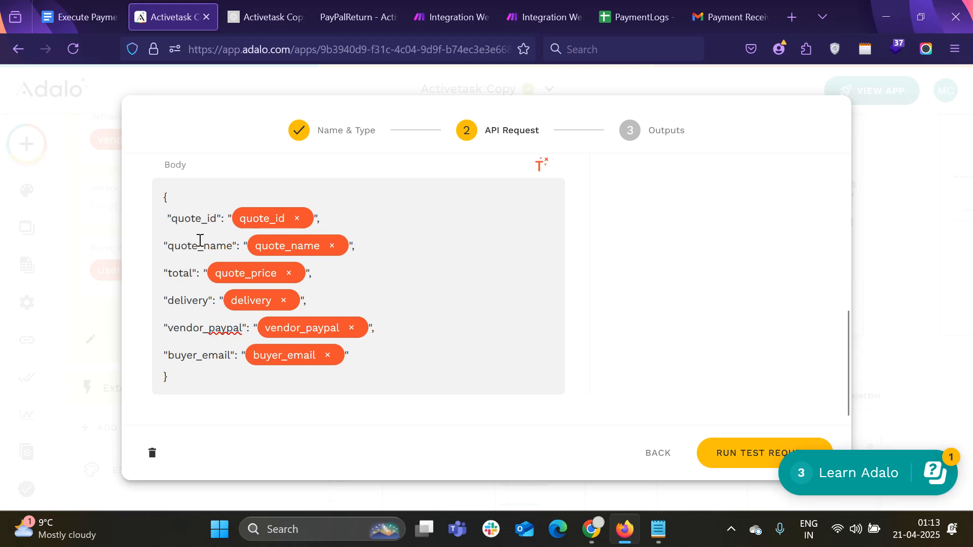
{"action": "left_click", "coordinate": [591, 529]}
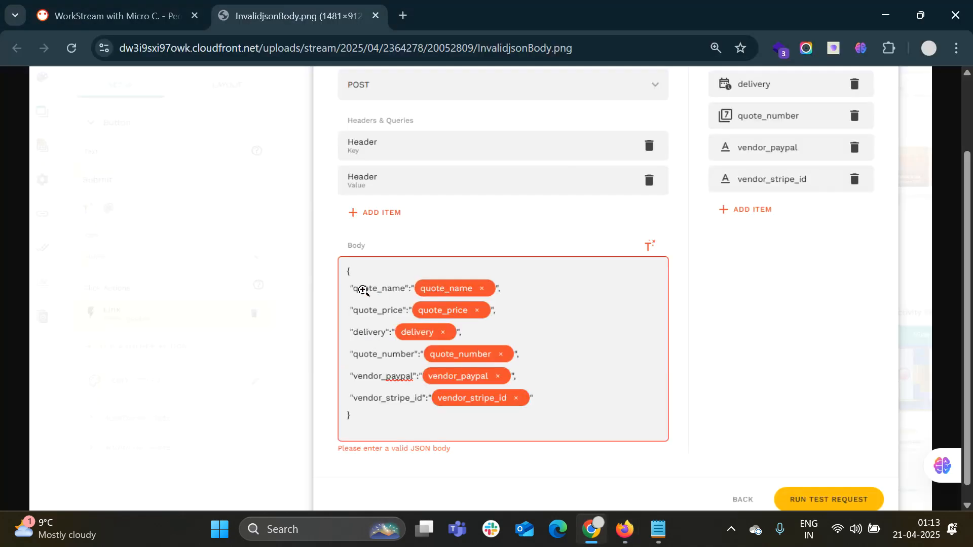
{"action": "left_click", "coordinate": [624, 529]}
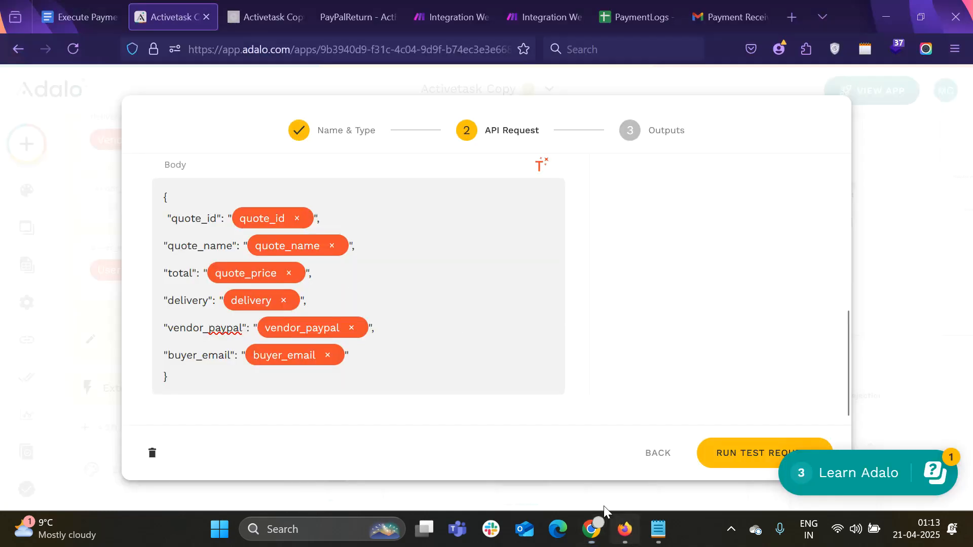
{"action": "key", "text": "BackSpace"}
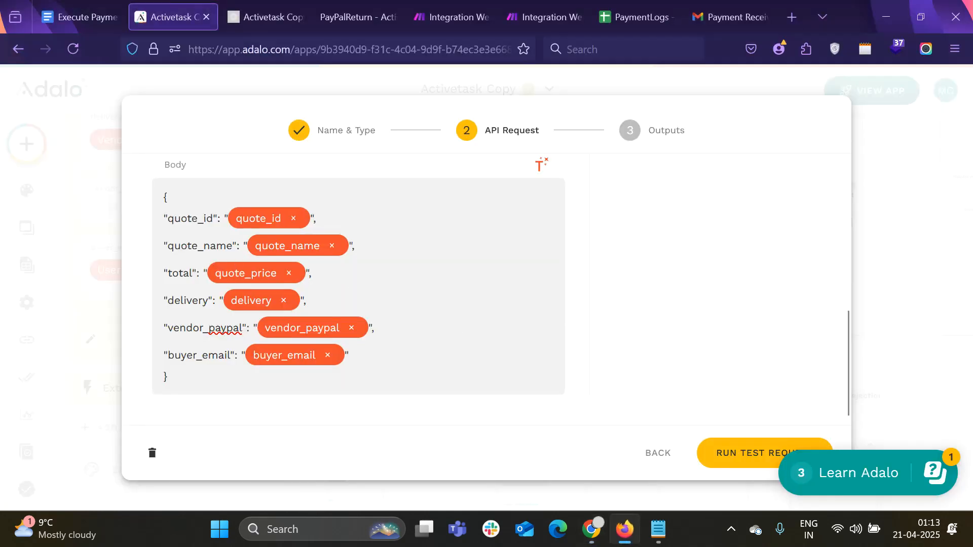
{"action": "left_click", "coordinate": [196, 380]}
{"action": "key", "text": "Return"}
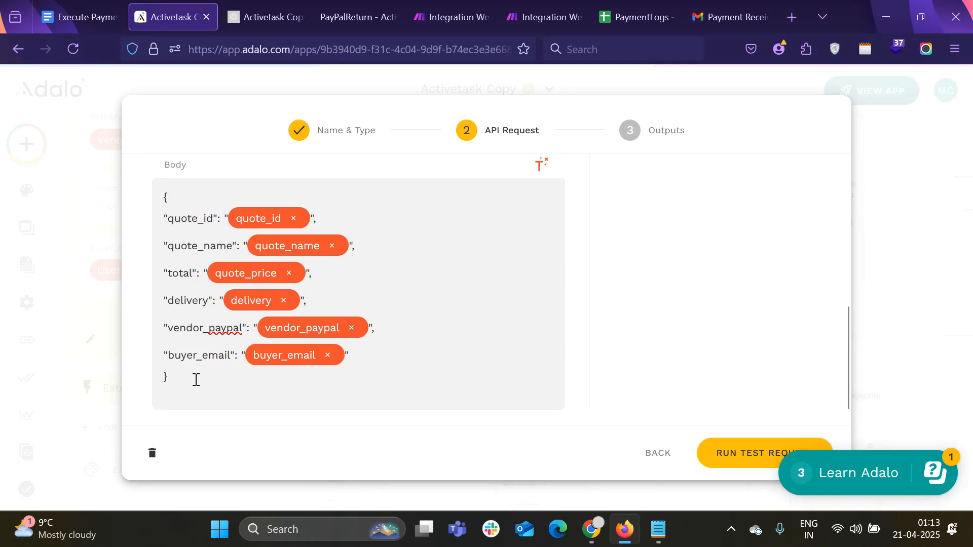
{"action": "left_click", "coordinate": [590, 530]}
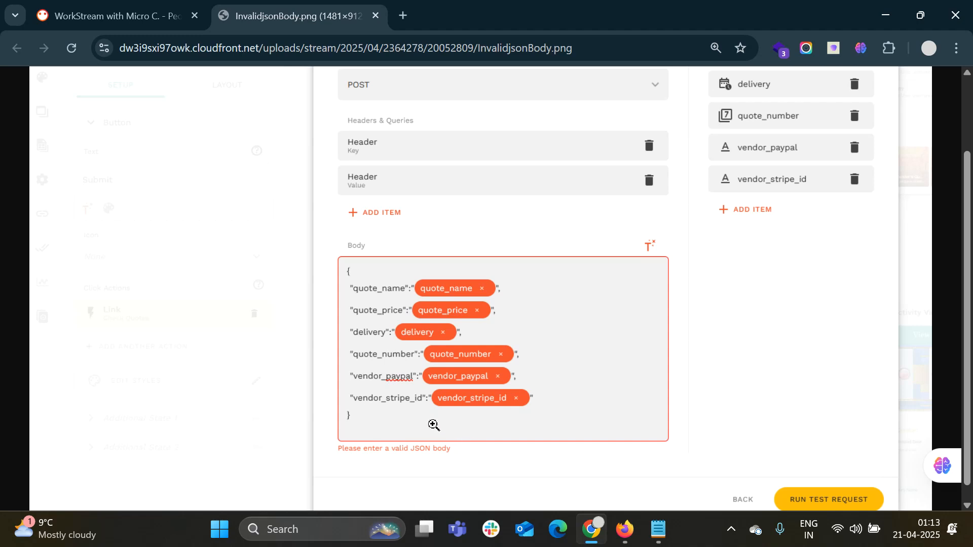
{"action": "key", "text": "alt+Tab"}
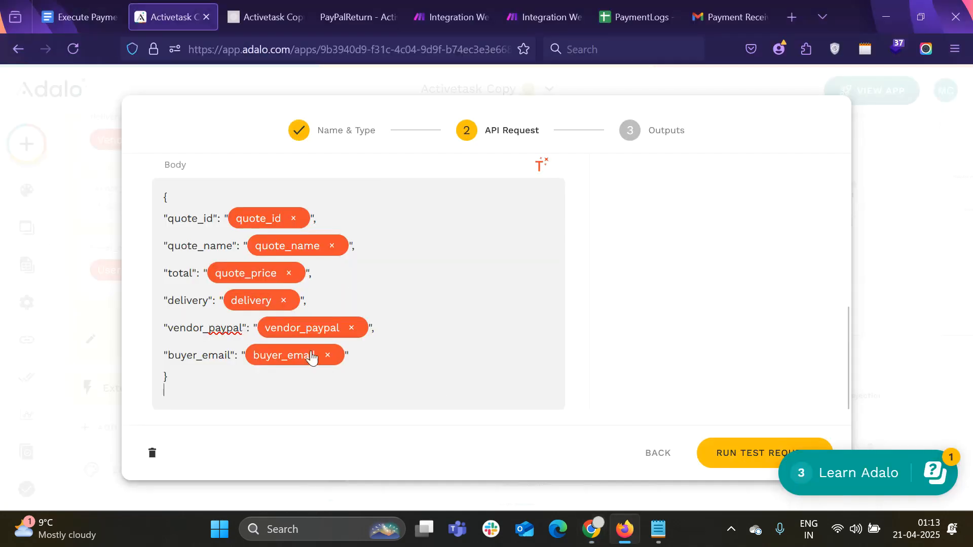
{"action": "key", "text": "BackSpace"}
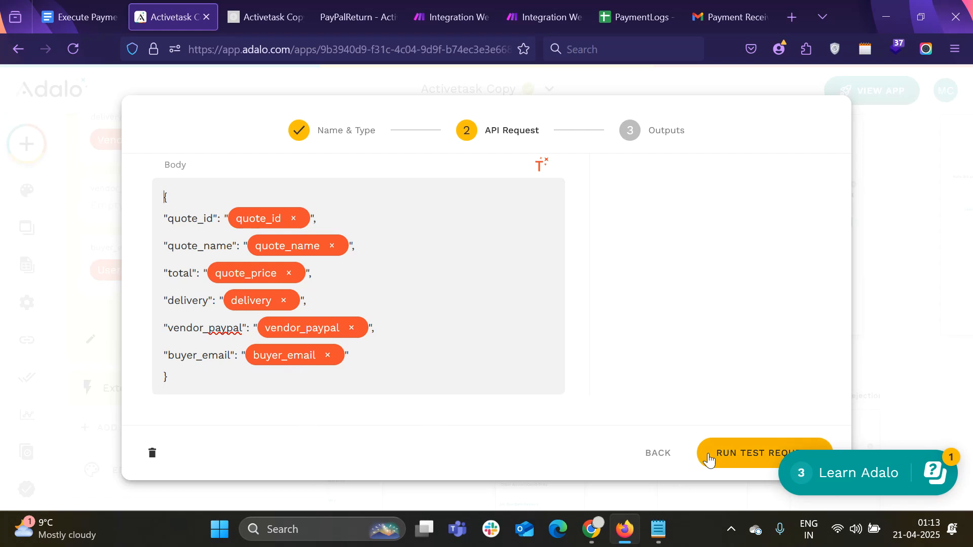
{"action": "left_click", "coordinate": [667, 458]}
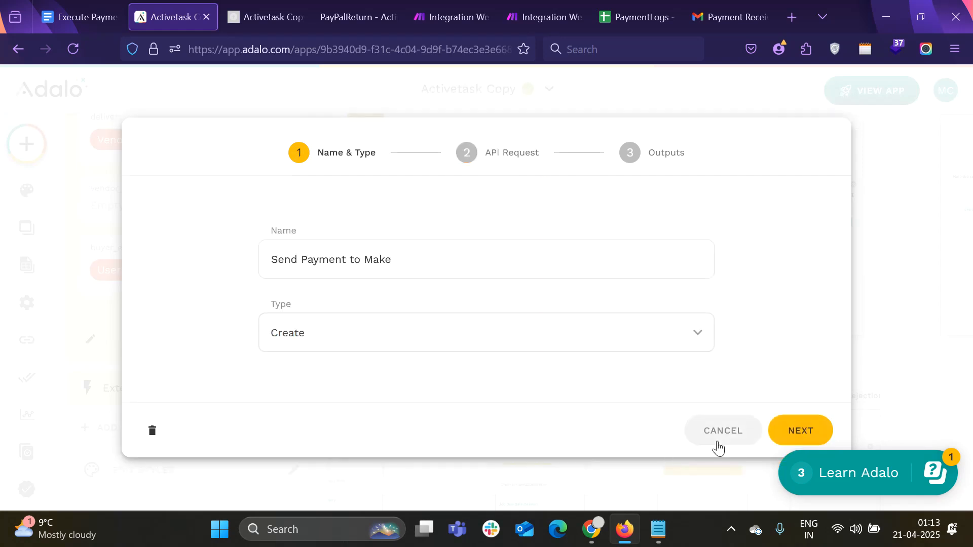